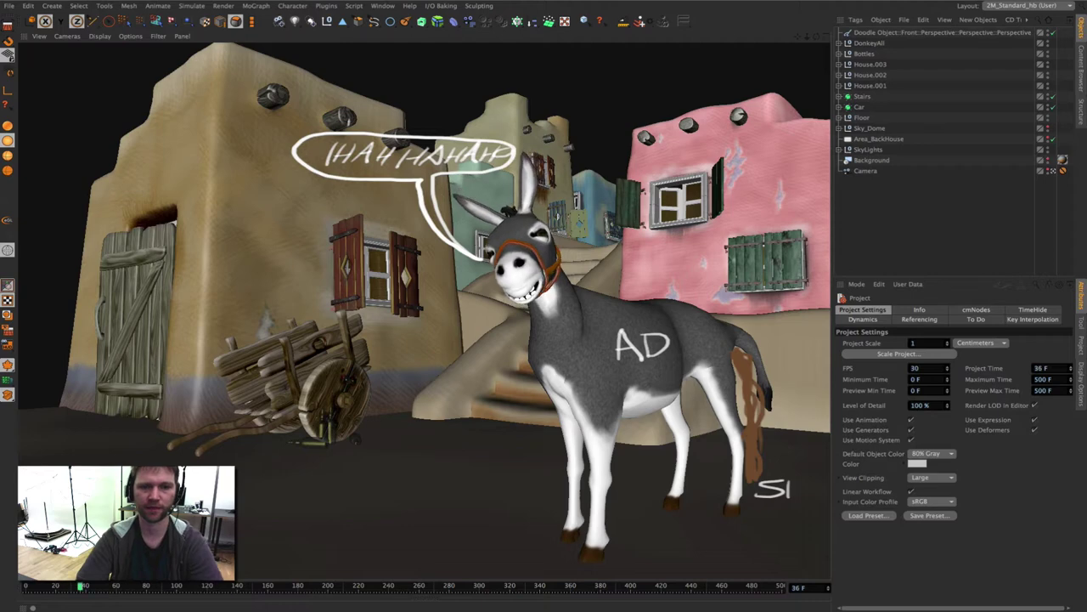
Bring up the Current Projects quick menu with V to switch to the Scrambler chicken project.
key("v")
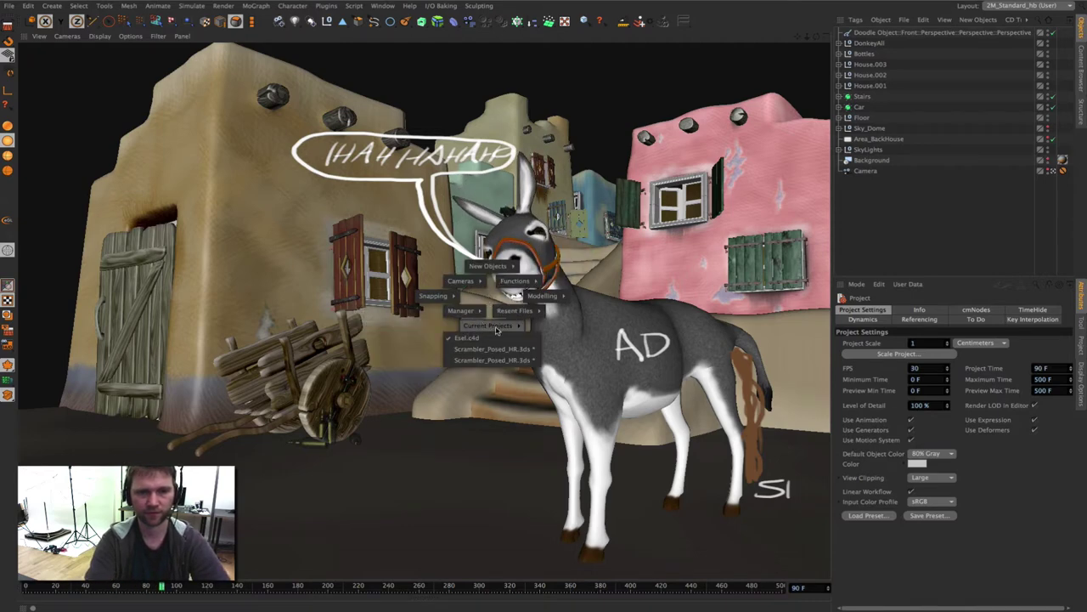
Switch to the Scrambler_Posed_HR.3ds project and orbit the view around the chicken.
left_click(475, 346)
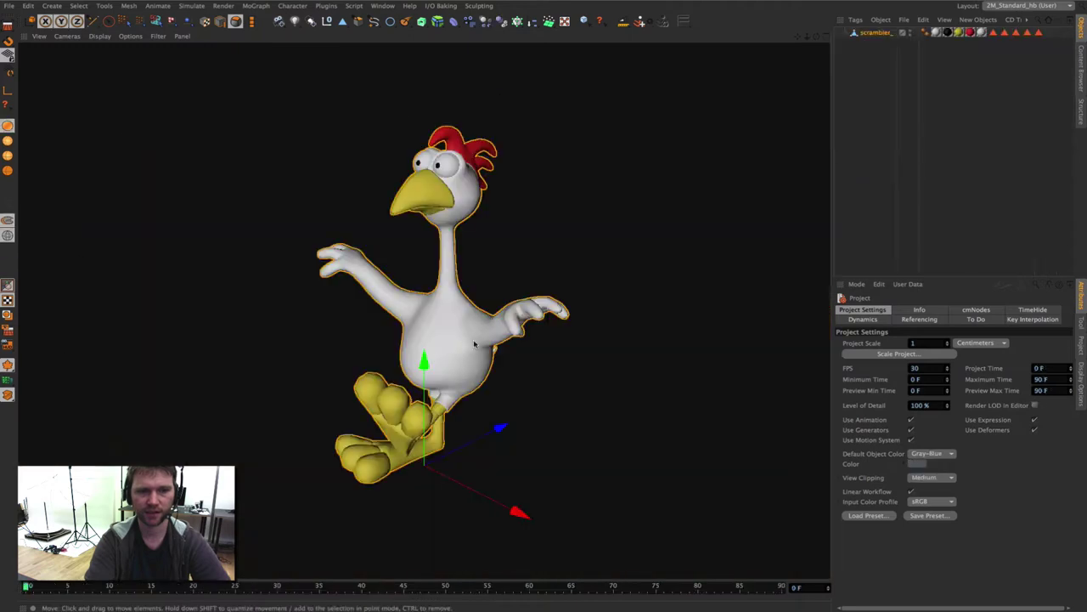
mouse_move(420, 327)
left_mouse_down("alt")
mouse_move(443, 333)
mouse_move(466, 308)
left_mouse_up("alt")
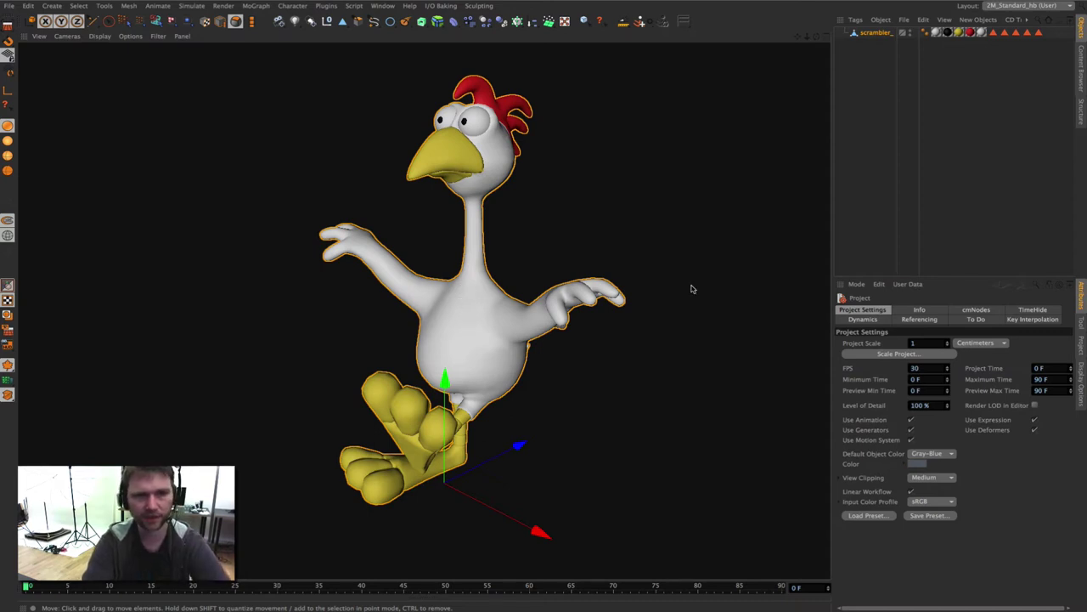
mouse_move(652, 312)
left_mouse_down("alt")
mouse_move(503, 335)
mouse_move(525, 324)
left_mouse_up("alt")
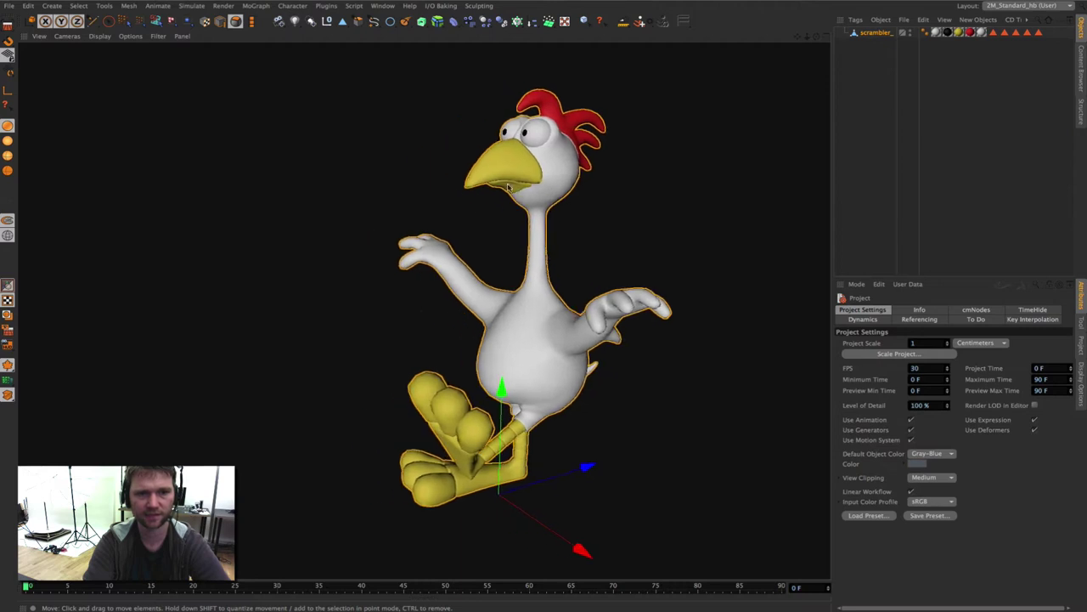
middle_click_drag(525, 324, 573, 335, "alt")
Select the scrambler_ object and switch back to the Esel.c4d donkey village project.
left_click(869, 37)
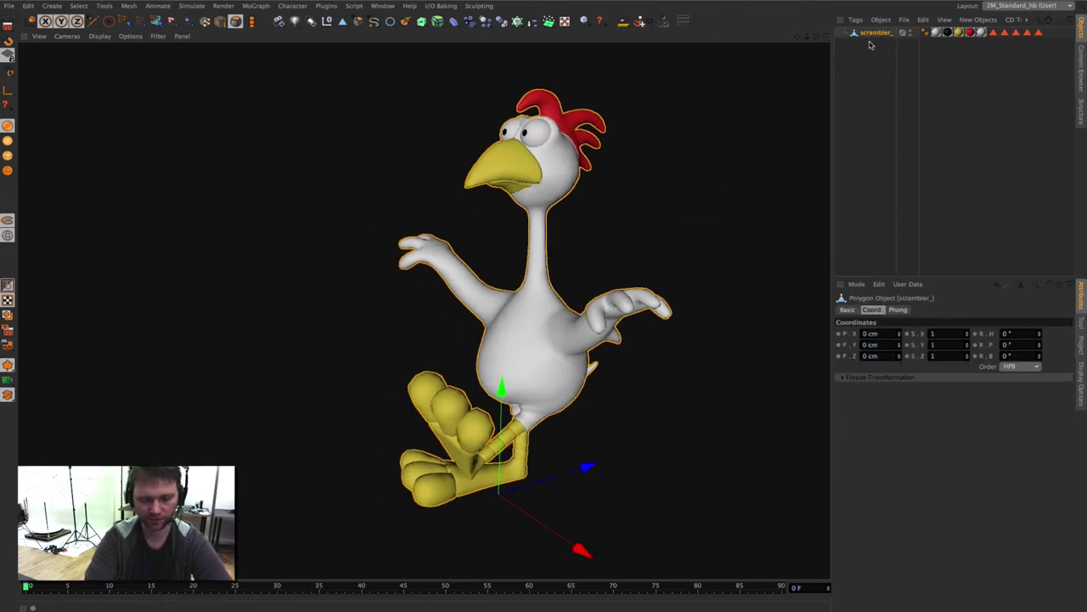
key("v")
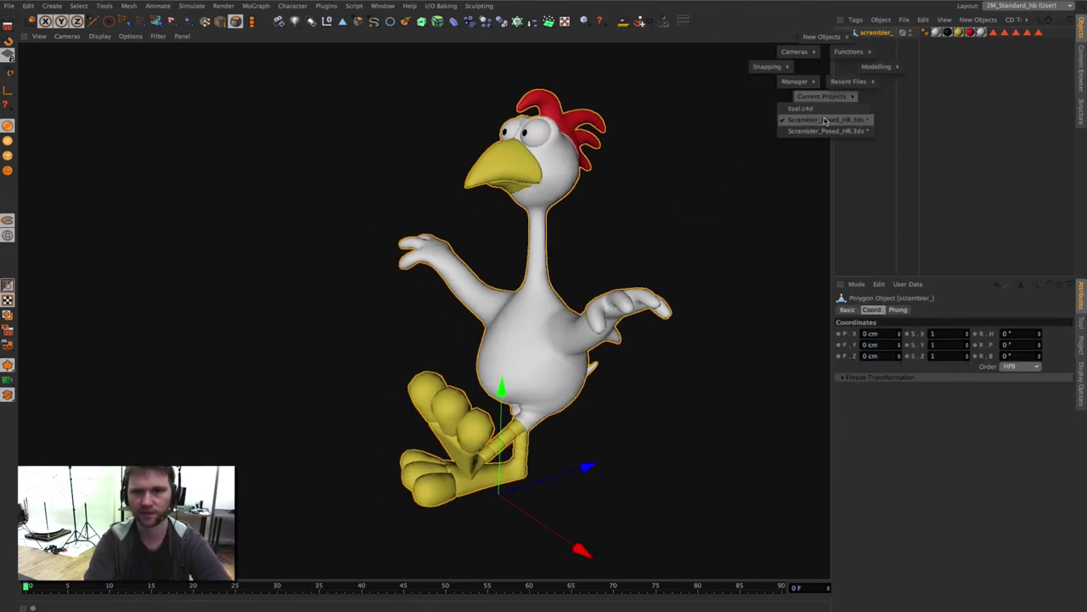
left_click(814, 108)
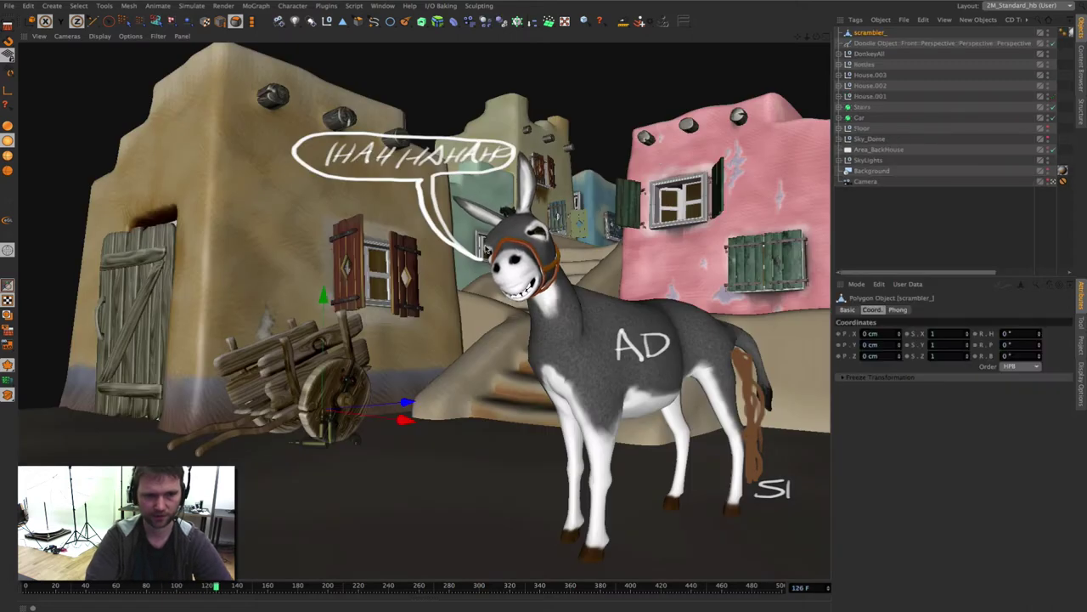
Move the scrambler_ chicken beside the wooden cart, left of the donkey, then deselect it.
mouse_move(399, 401)
left_mouse_down()
mouse_move(611, 431)
mouse_move(449, 451)
left_mouse_up()
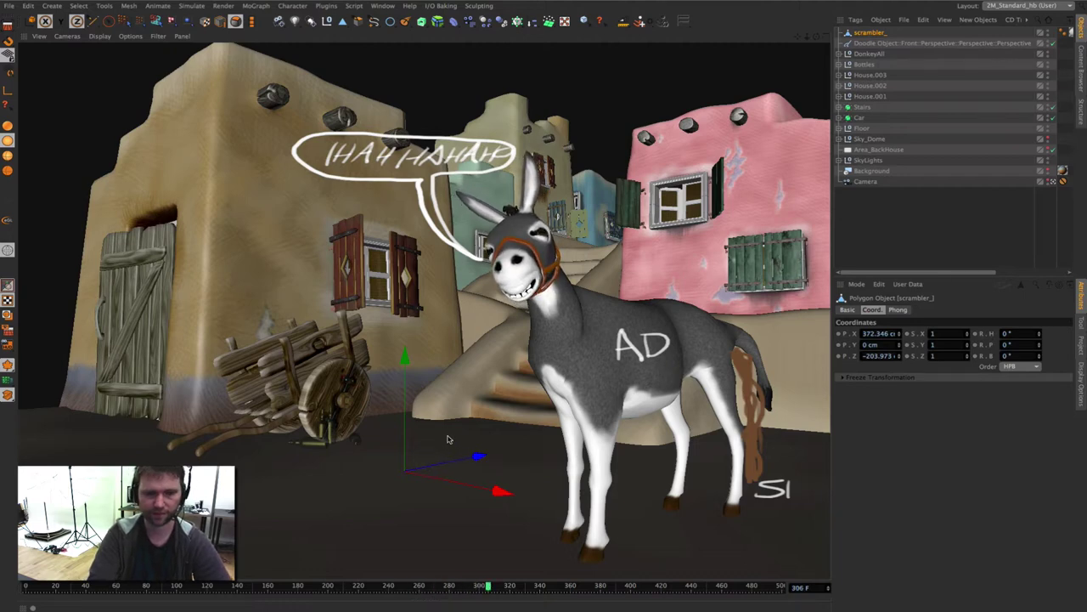
left_click(689, 603)
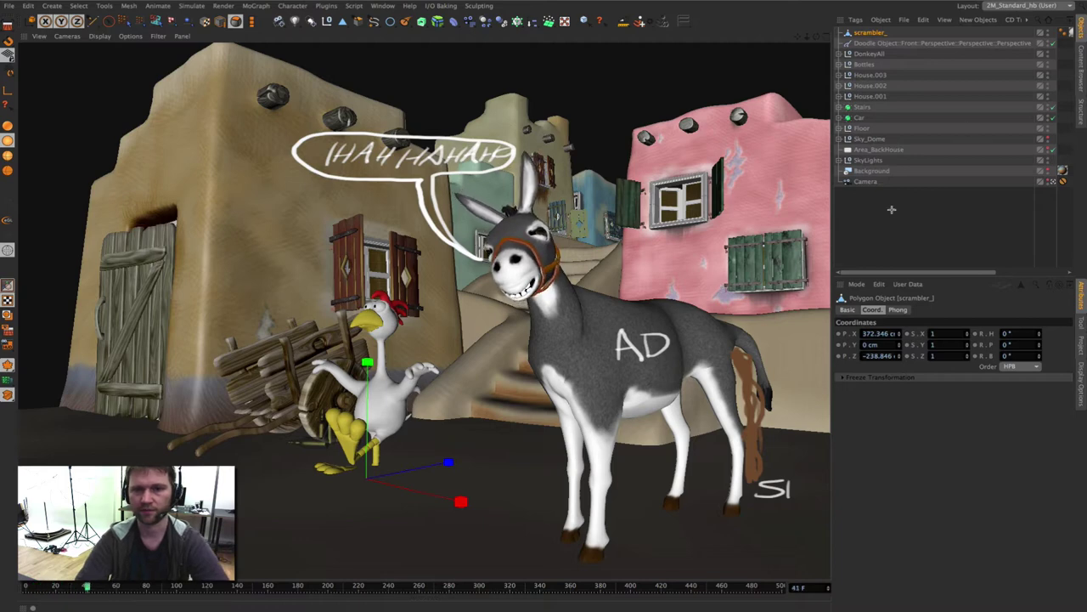
left_click(918, 192)
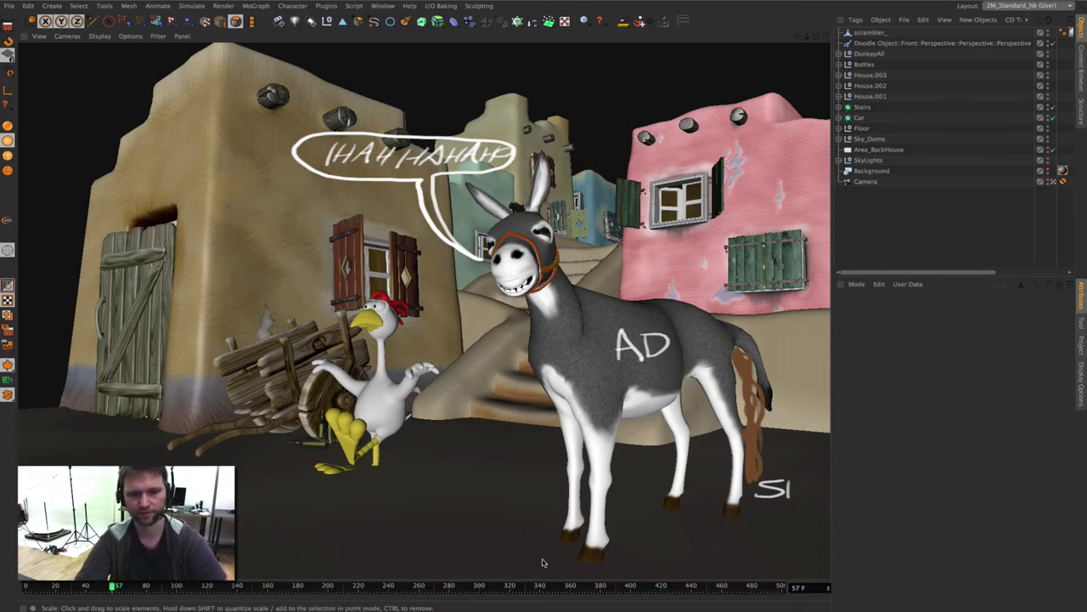
Restore the full layout and apply Chicken to two houses, WW_T2 to the left house, Popruh and Toths to DonkeyAll.
key("ctrl+Tab")
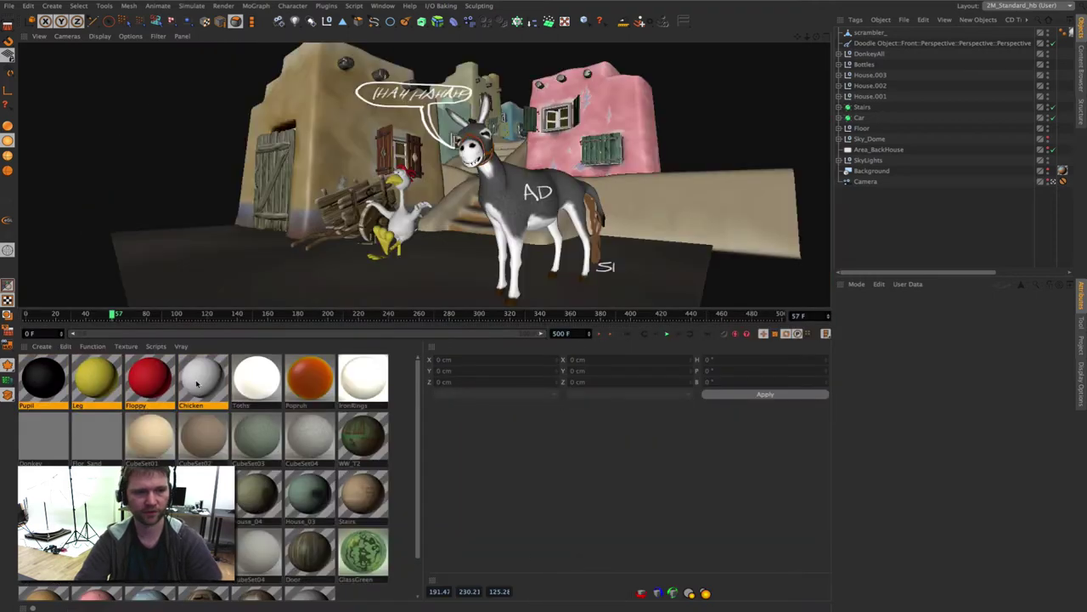
left_click_drag(196, 384, 427, 265)
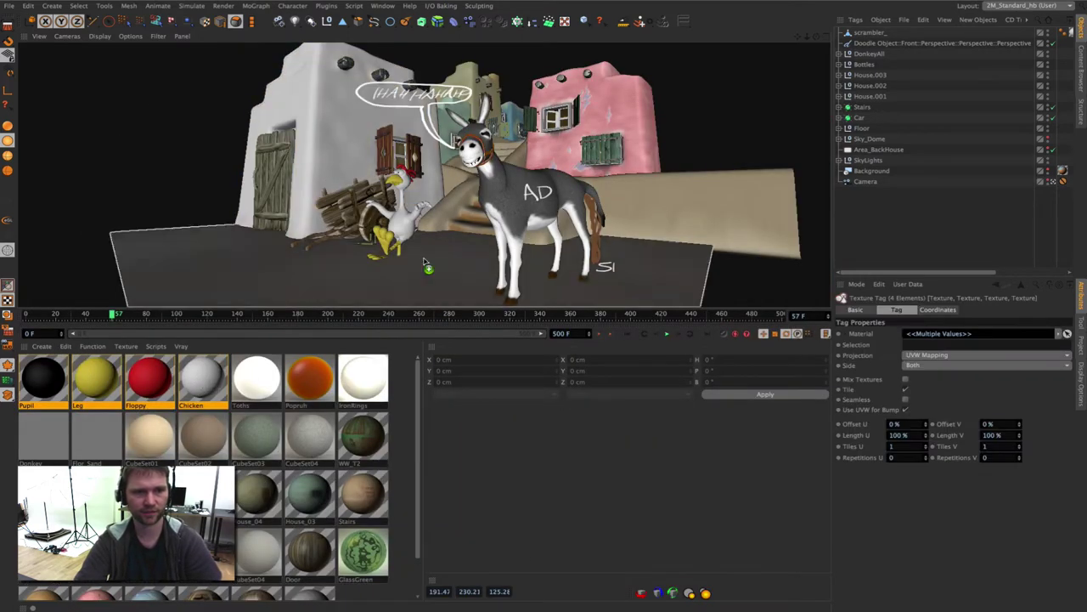
left_click_drag(427, 265, 595, 119)
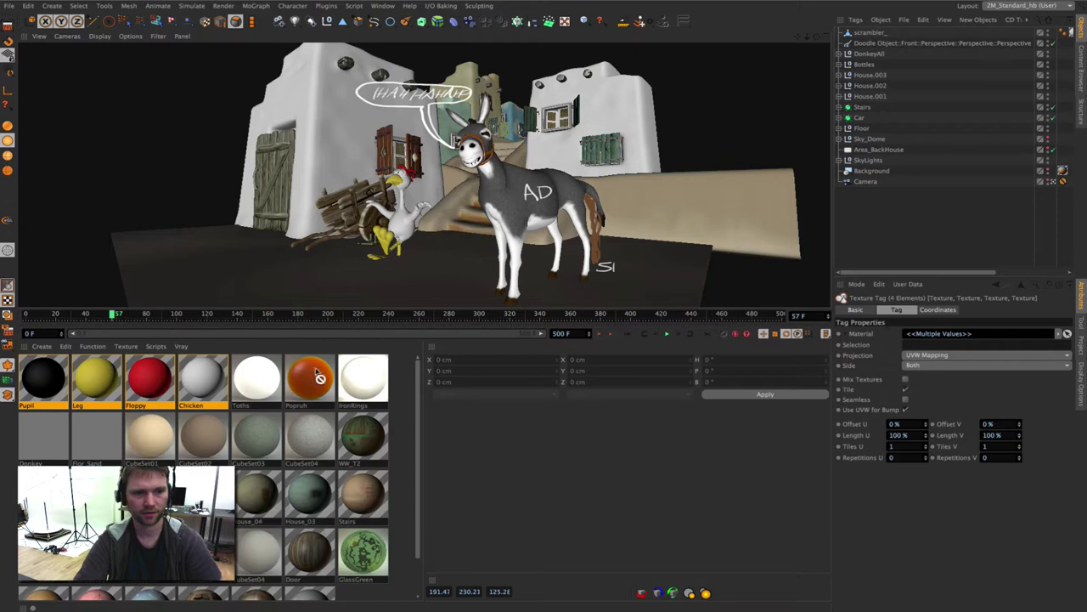
left_click_drag(319, 378, 531, 213)
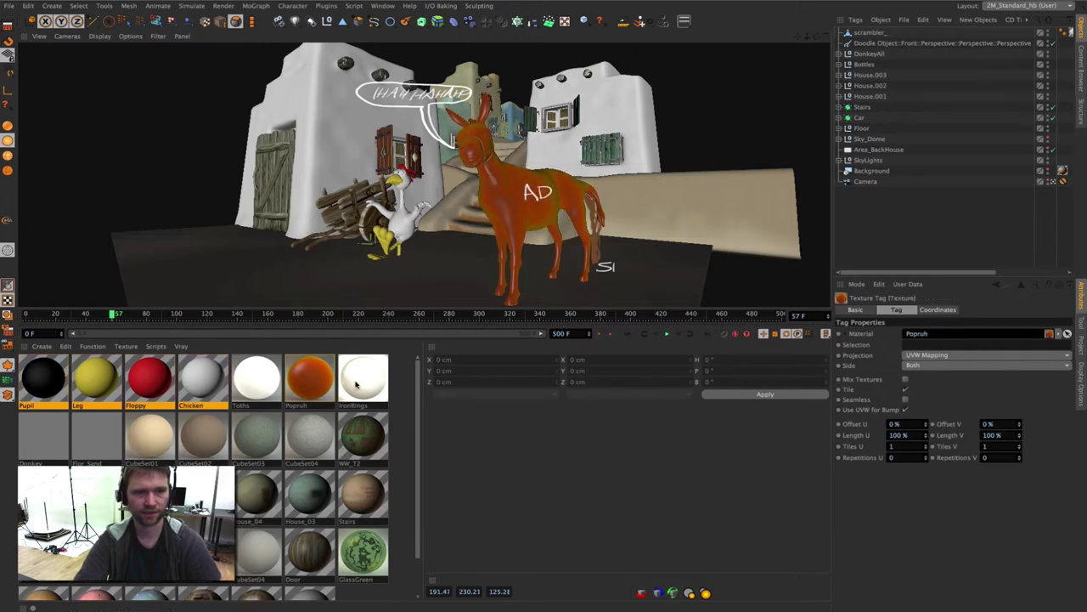
left_click_drag(361, 443, 321, 198)
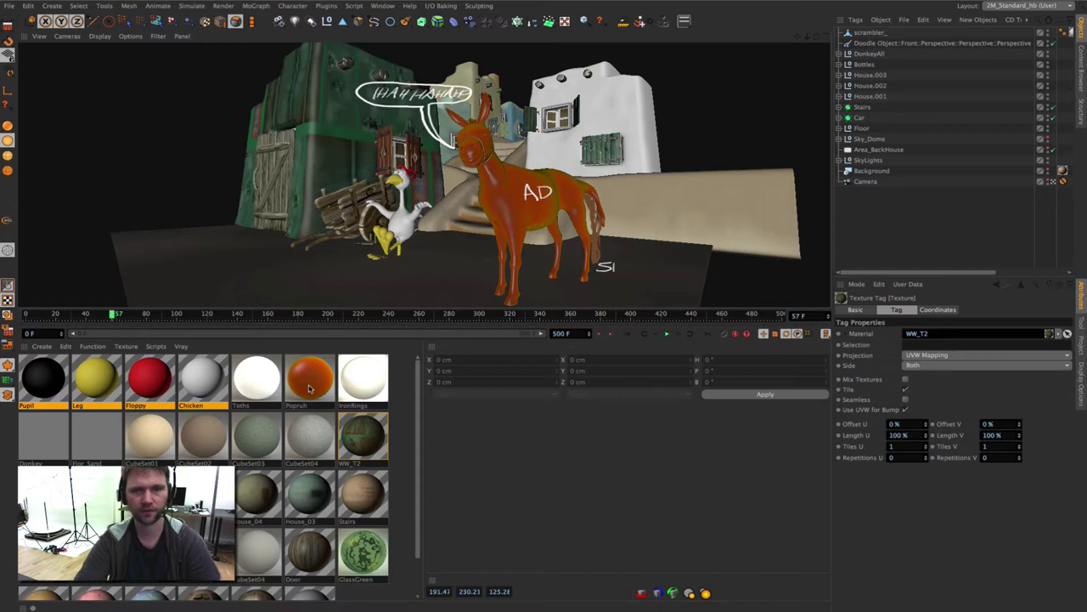
left_click_drag(310, 388, 541, 230)
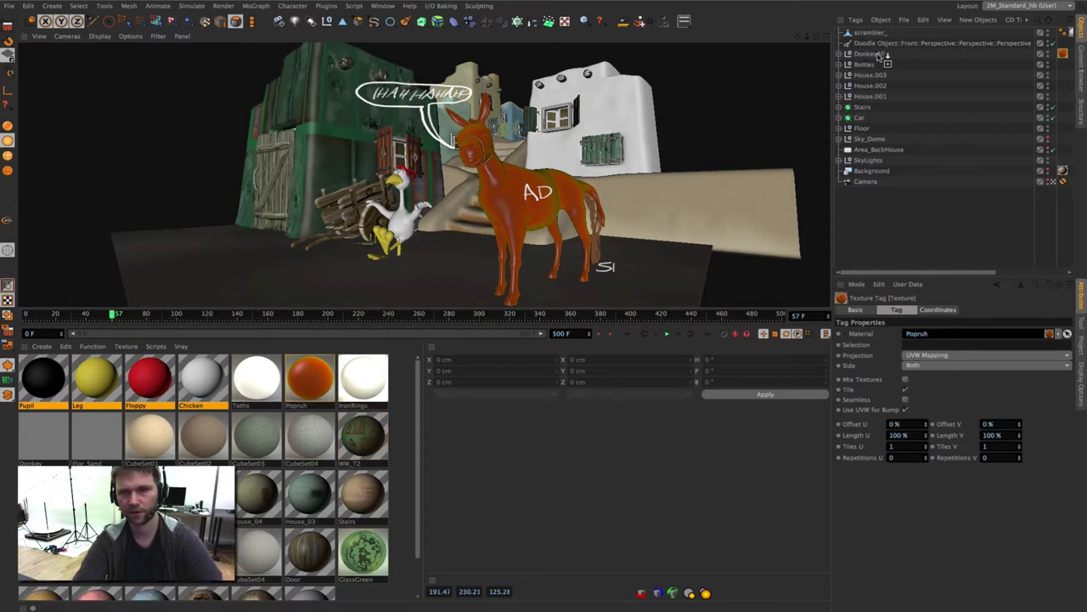
left_click_drag(879, 55, 882, 56)
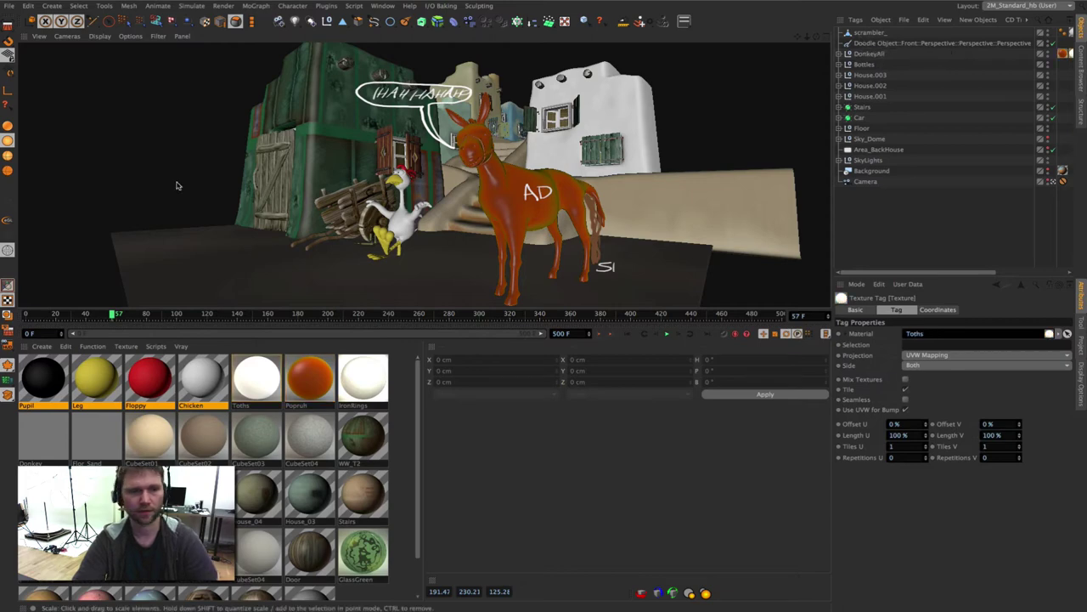
left_click(146, 374)
Give the Floppy material a Gradient texture in Color and Luminance, with Luminance enabled.
double_click(148, 386)
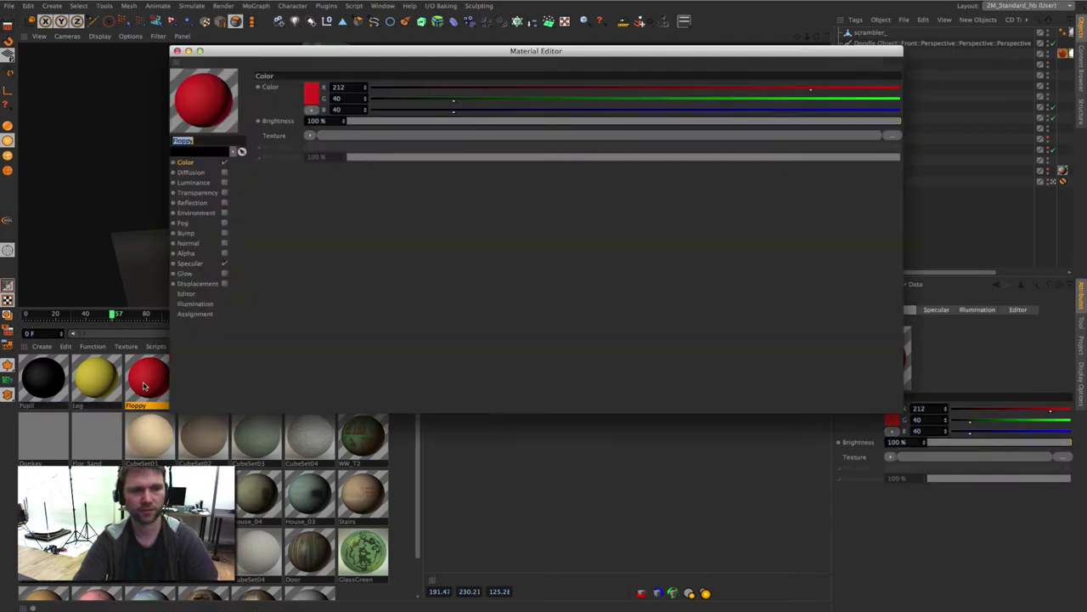
left_click(310, 136)
left_click(340, 255)
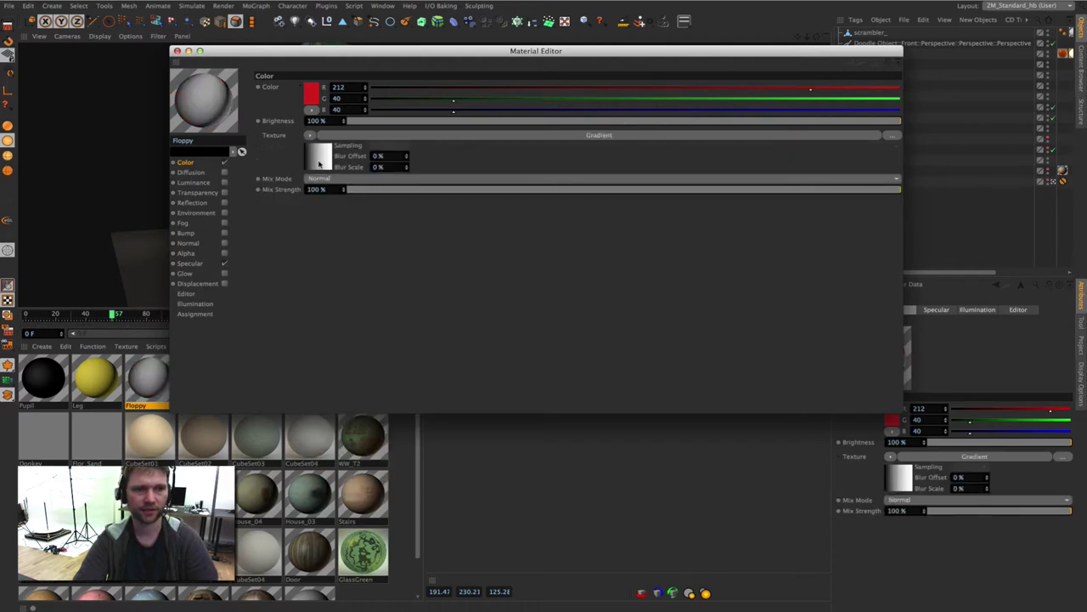
left_click(194, 182)
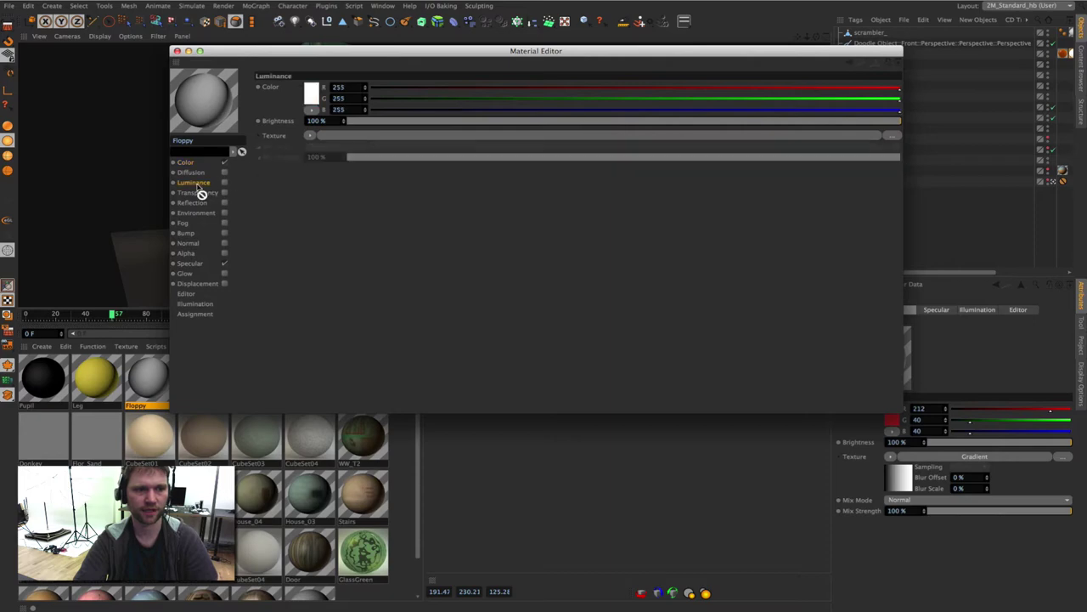
left_click_drag(325, 139, 327, 138)
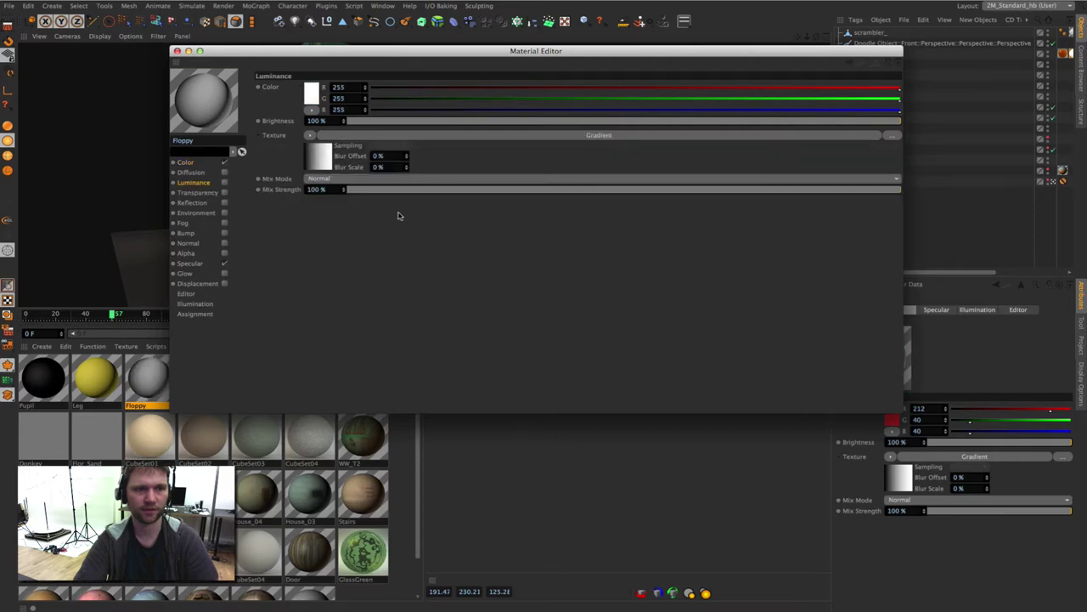
left_click(224, 182)
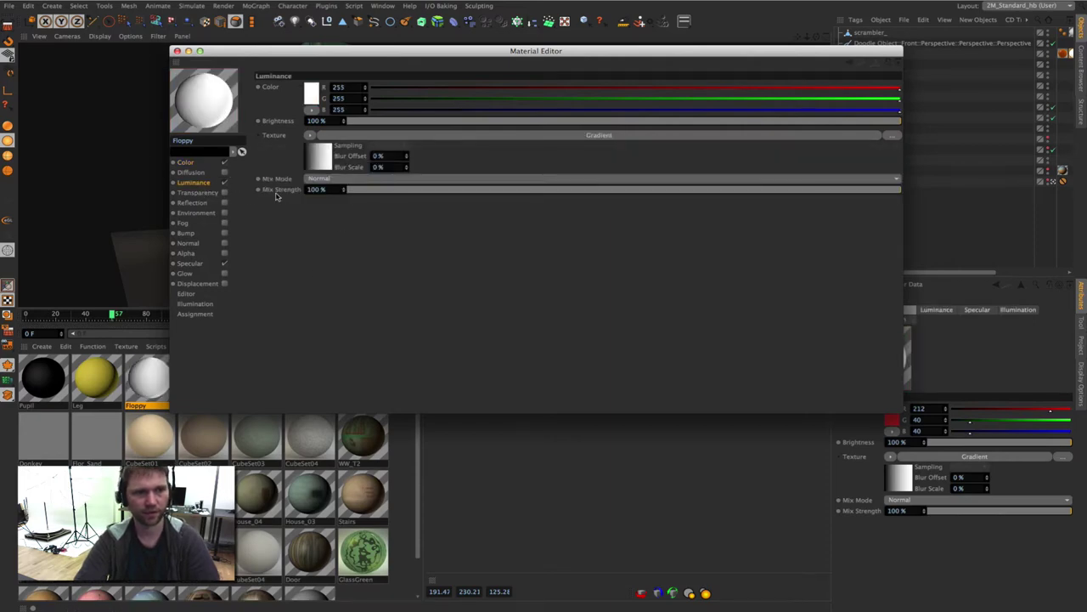
left_click_drag(222, 51, 206, 61)
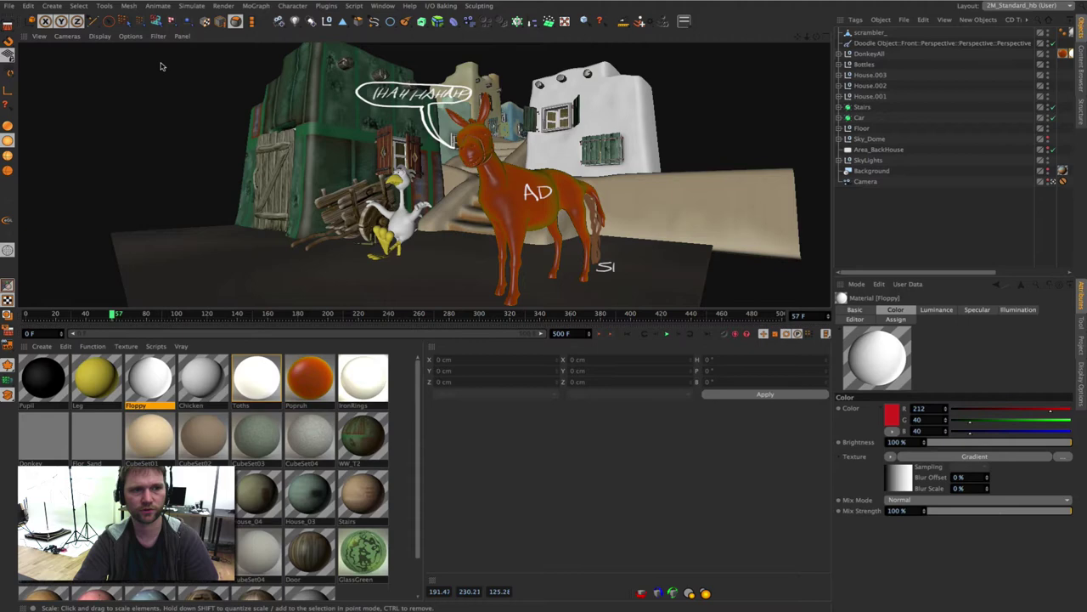
left_click(161, 62)
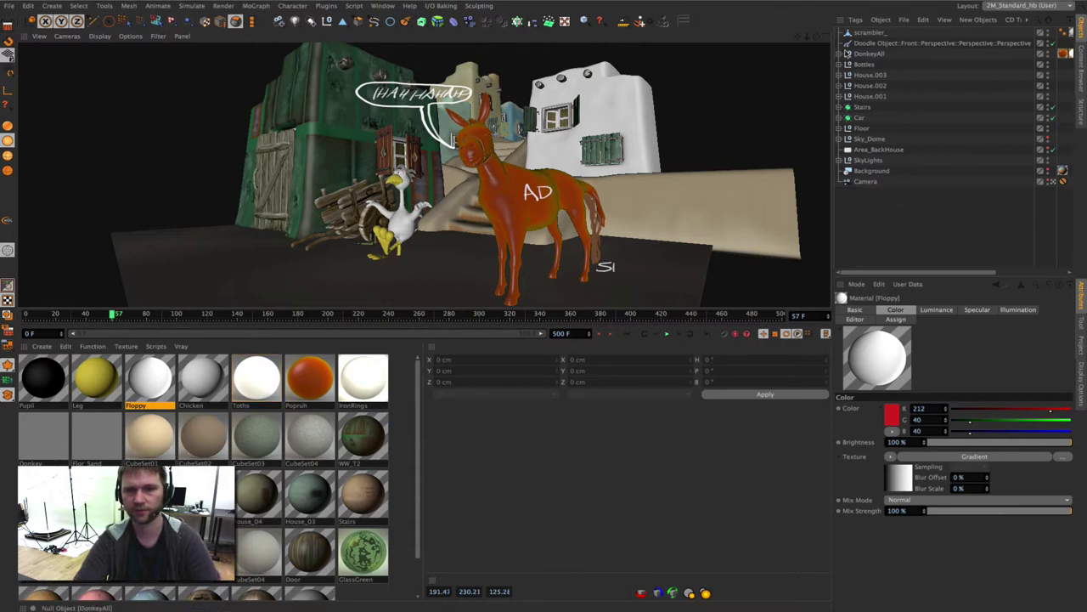
Add a Constraint tag to House.002 from its Character Tags menu.
left_click_drag(832, 95, 717, 105)
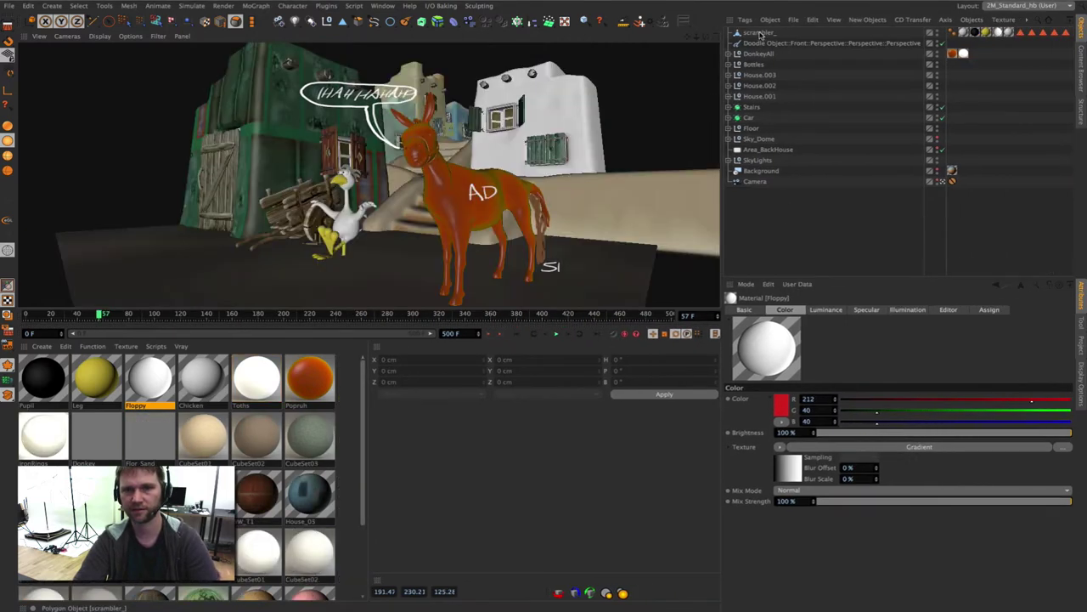
right_click(756, 36)
left_click(758, 86)
right_click(769, 85)
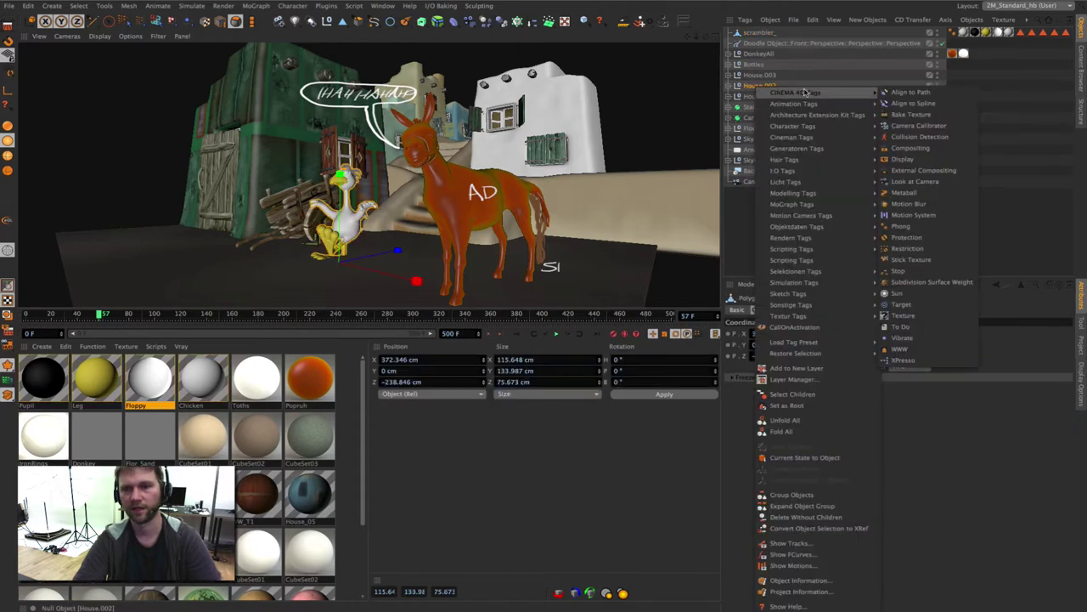
mouse_move(792, 125)
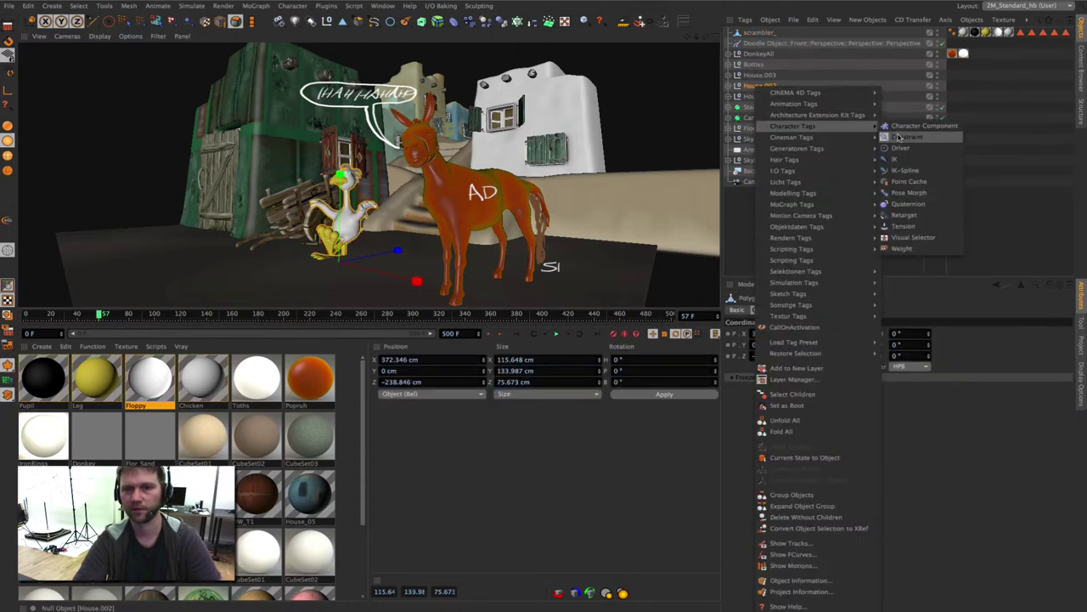
left_click(901, 136)
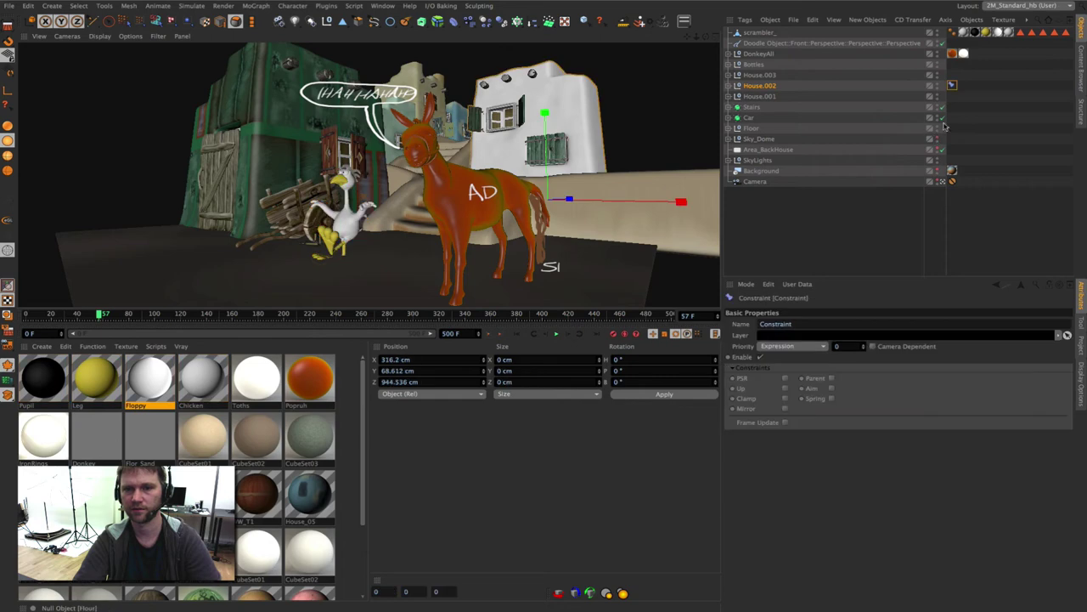
Enable PSR on House.002's constraint and set SkyLights as its target.
left_click(785, 378)
left_click(755, 310)
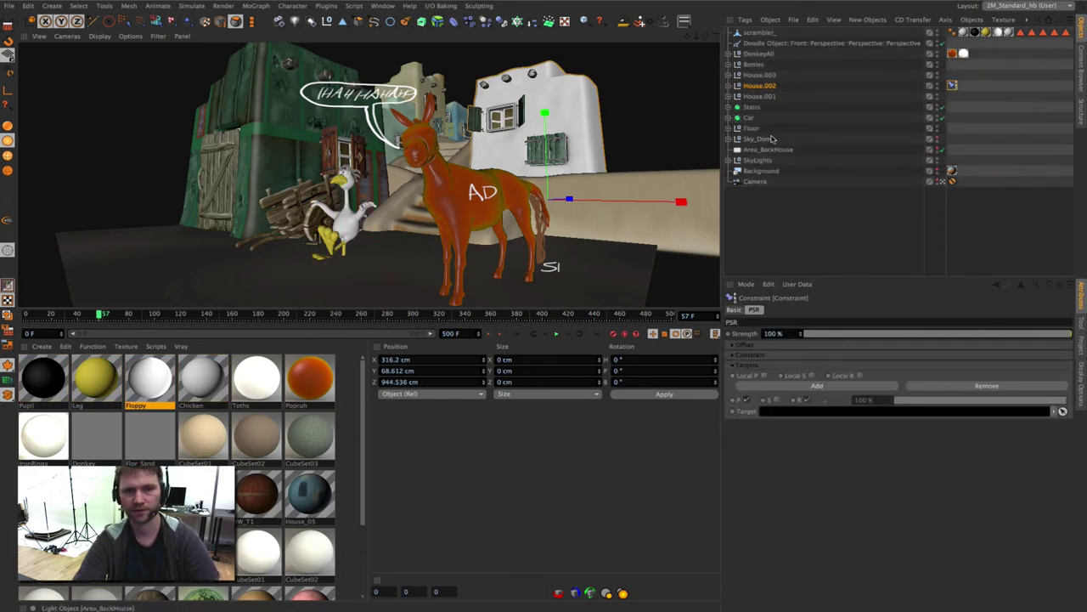
left_click(756, 161)
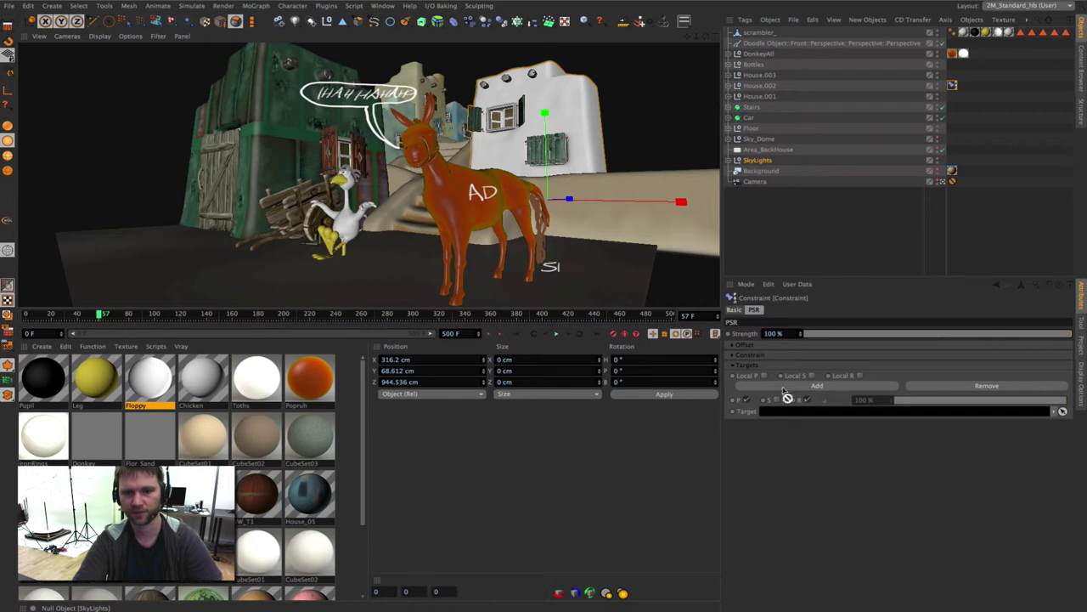
left_click_drag(755, 162, 786, 411)
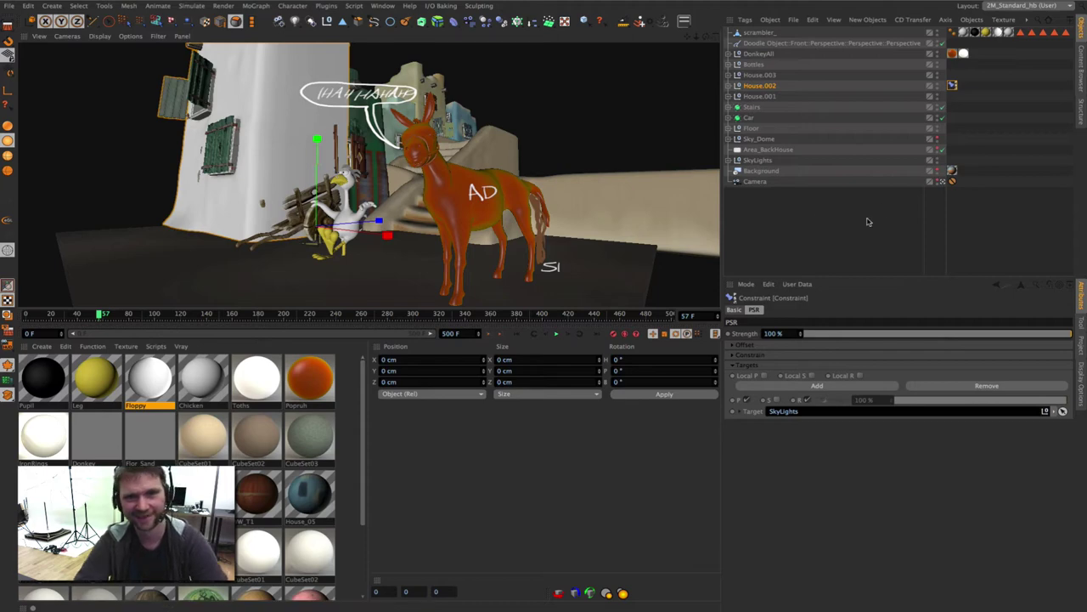
left_click(813, 247)
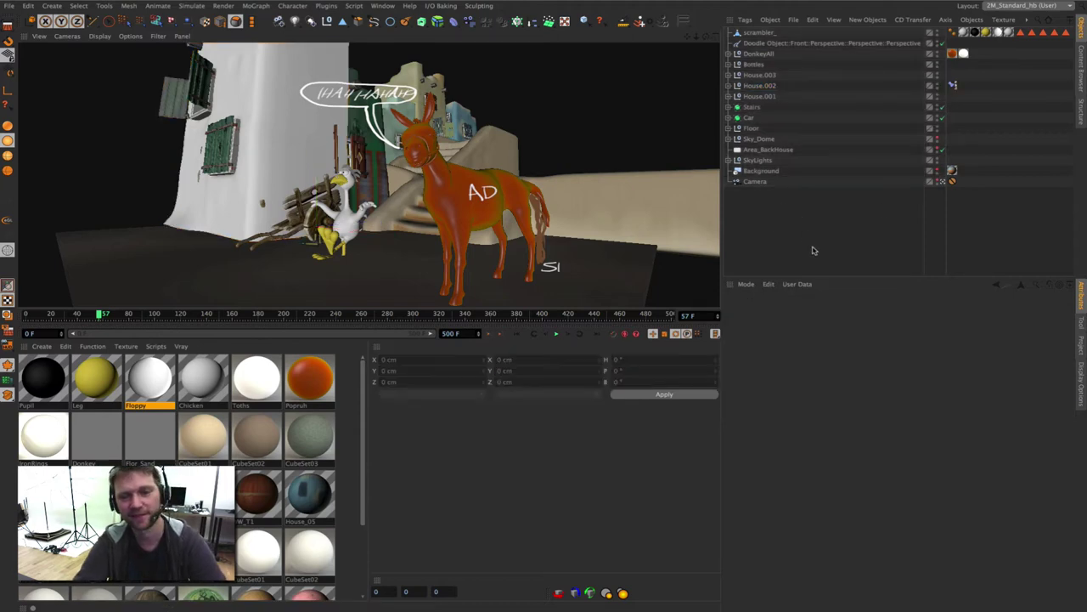
left_click(952, 85)
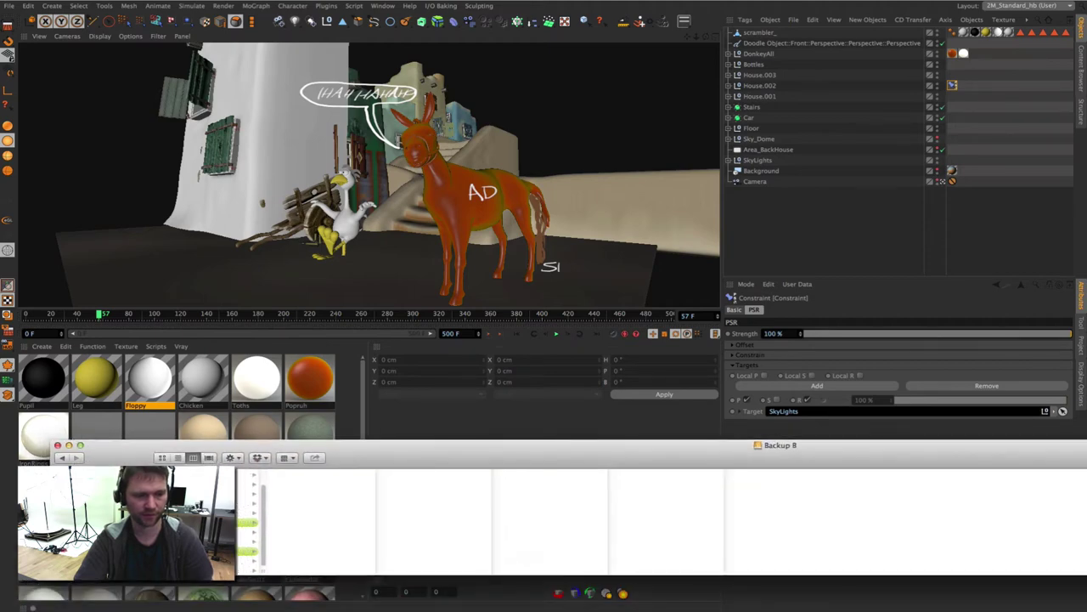
In Finder, browse C4D_Overview > Esel > tex and pick Car.jpg.
left_click(248, 503)
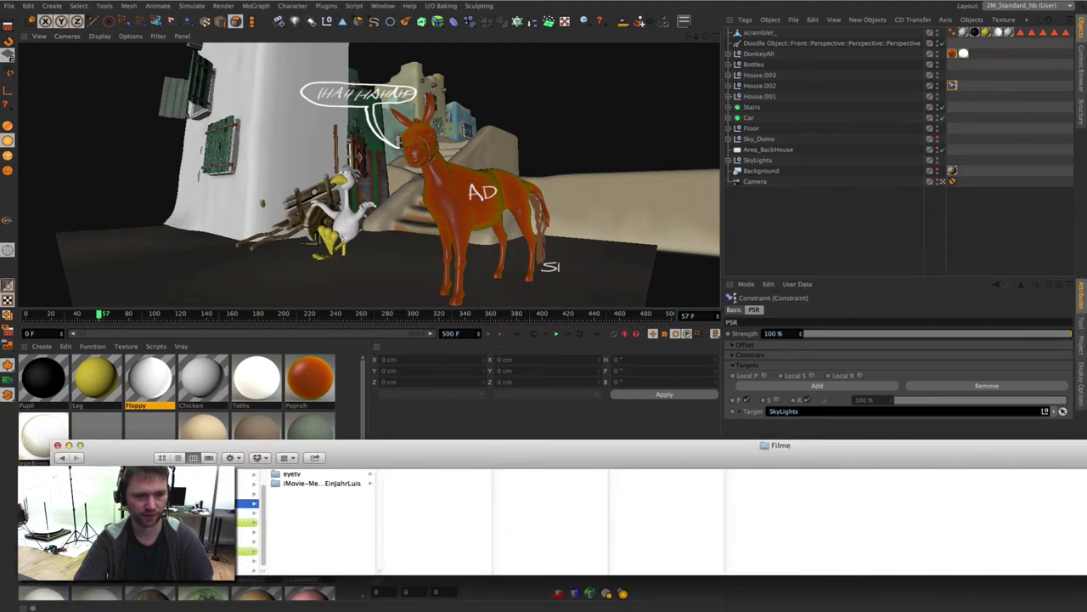
left_click(248, 482)
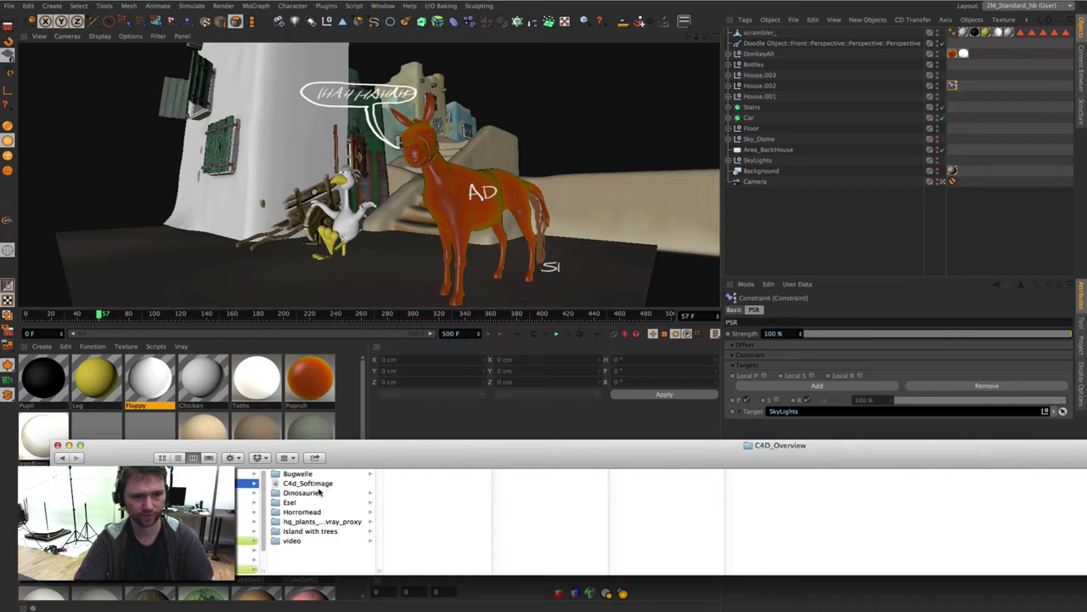
left_click(357, 473)
left_click(289, 502)
left_click(413, 473)
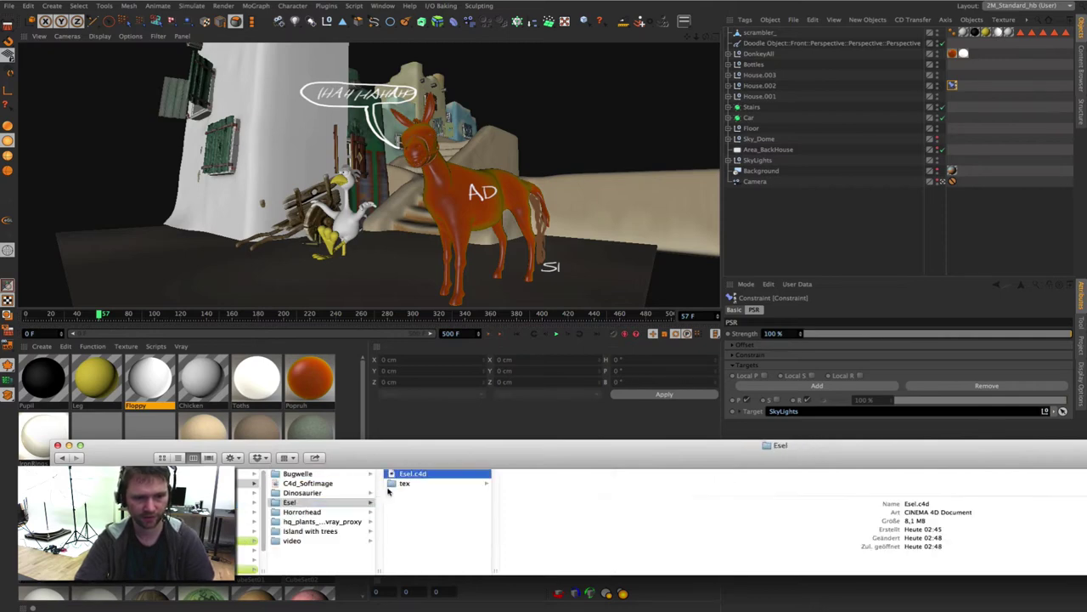
left_click(404, 482)
left_click(502, 475)
Drag Car.jpg into the Material Manager to create a new Mat material, with Cinema 4D in front.
mouse_move(462, 461)
left_mouse_down()
mouse_move(449, 88)
mouse_move(486, 72)
left_mouse_up()
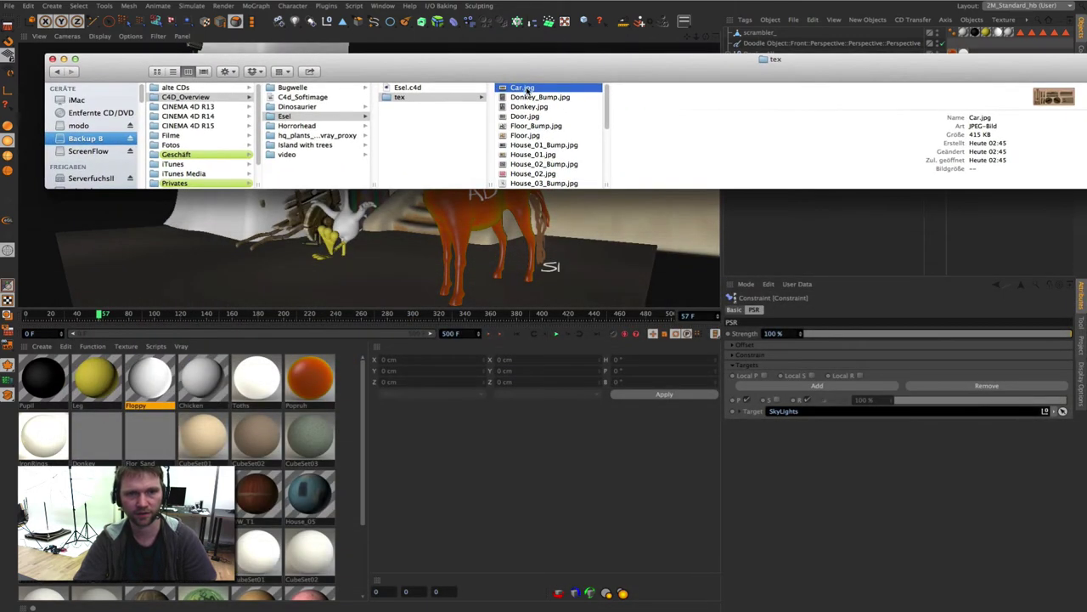
scroll(517, 90, "down", 1)
scroll(520, 96, "up", 1)
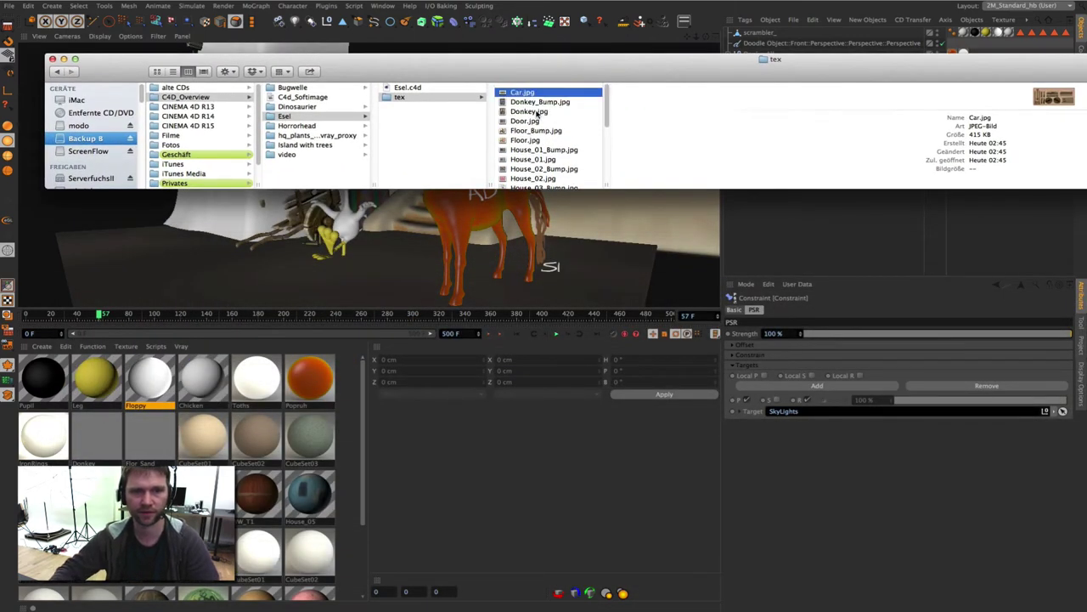
left_click_drag(522, 97, 170, 391)
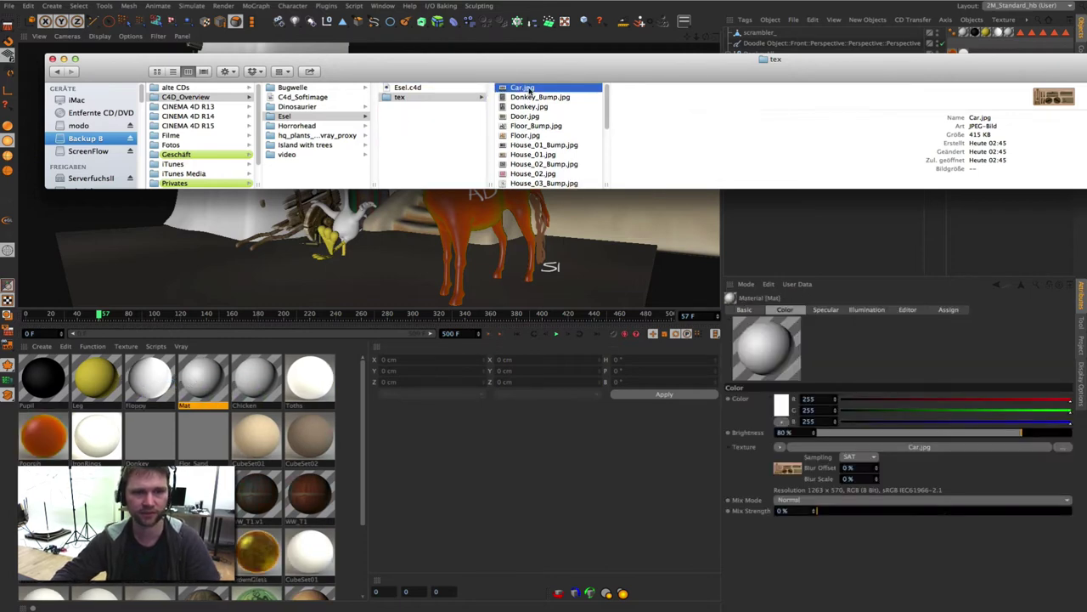
mouse_move(527, 92)
left_mouse_down()
mouse_move(380, 226)
mouse_move(360, 440)
left_mouse_up()
left_click(360, 440)
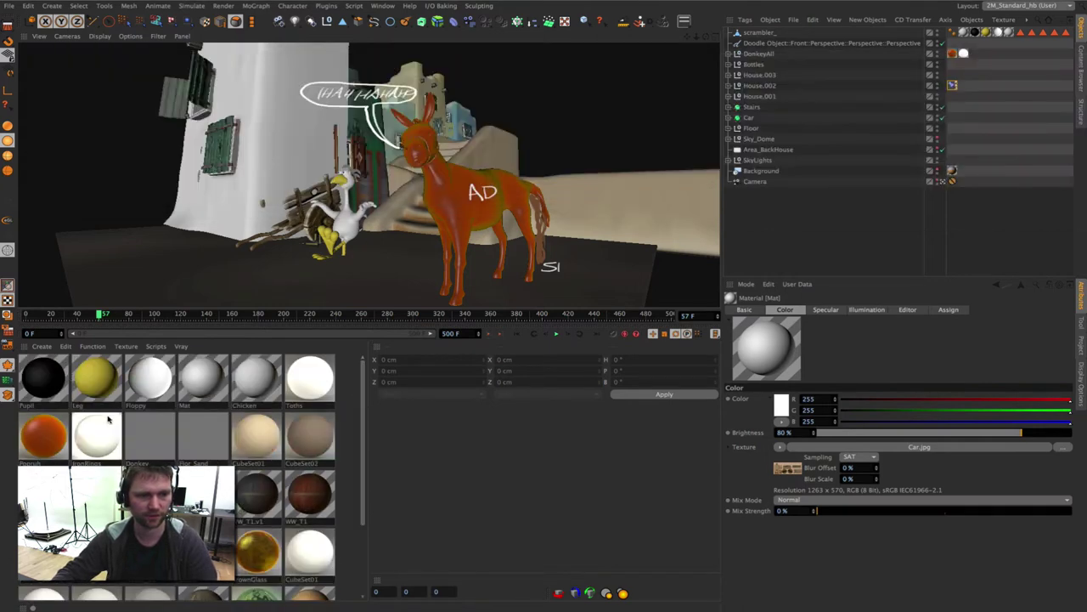
scroll(107, 419, "down", 3)
Raise the Mat material's Color texture Mix Strength to 100%, then select the Stairs object.
double_click(310, 571)
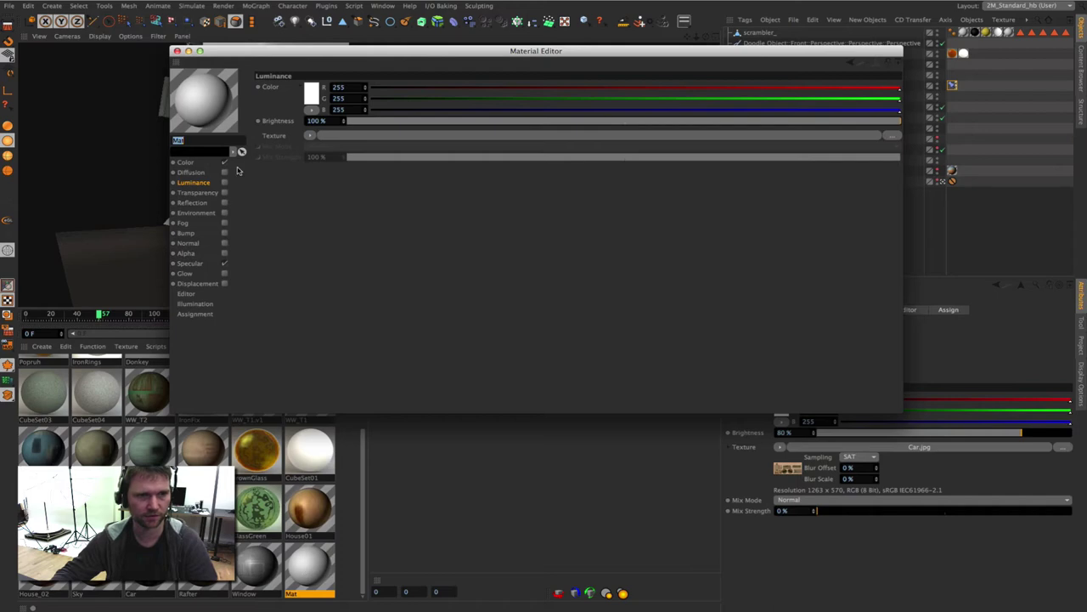
left_click(186, 162)
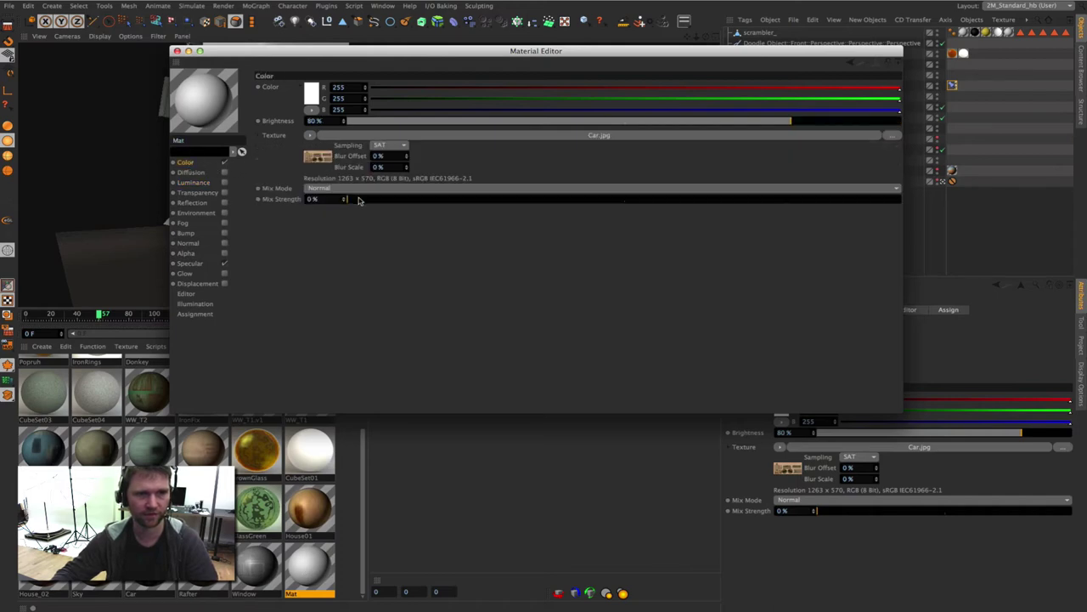
left_click_drag(347, 199, 900, 199)
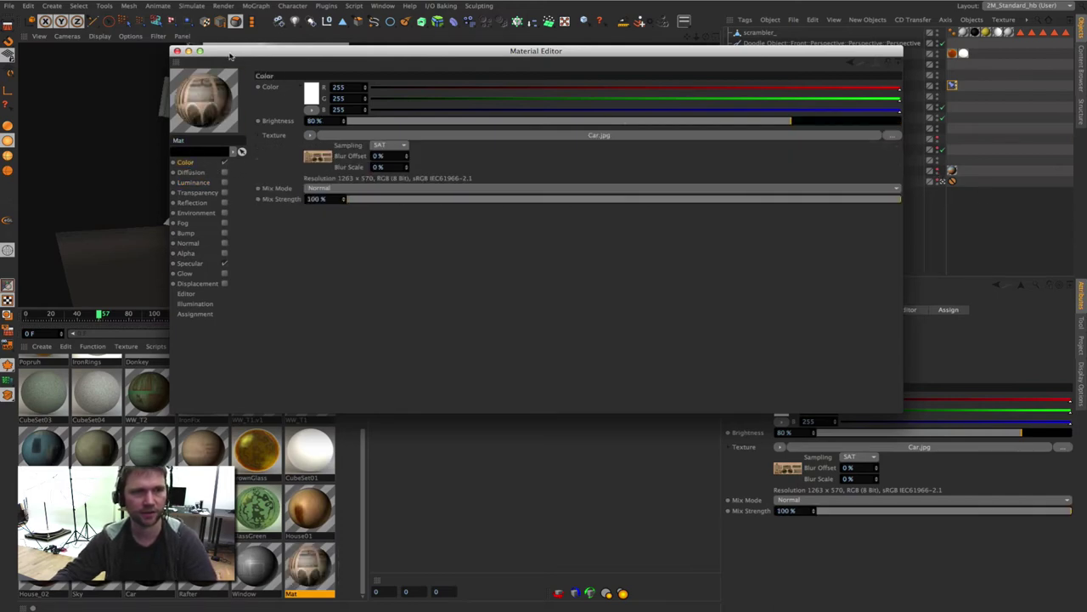
left_click_drag(230, 54, 245, 86)
left_click(193, 83)
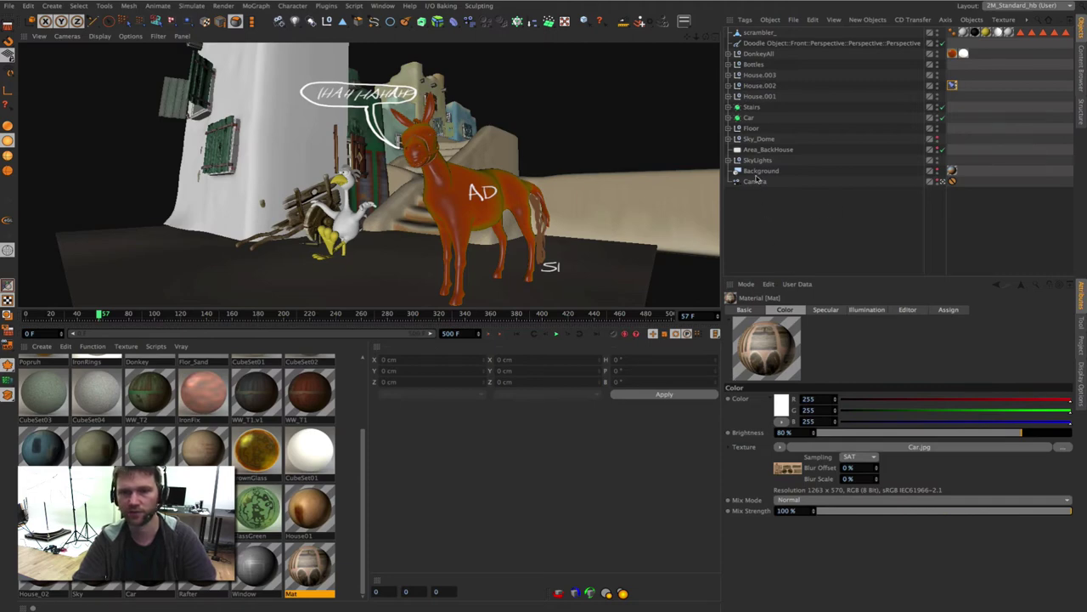
left_click(747, 108)
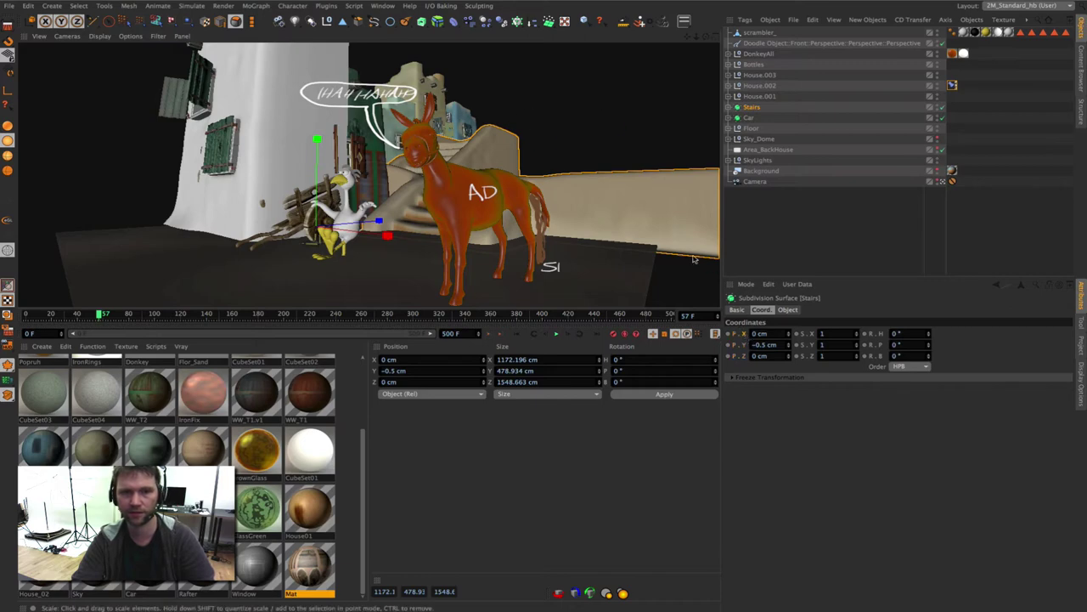
Enable the viewport HUD, add a Stairs.Y readout above Stairs.X, and maximize the perspective view.
left_click(158, 36)
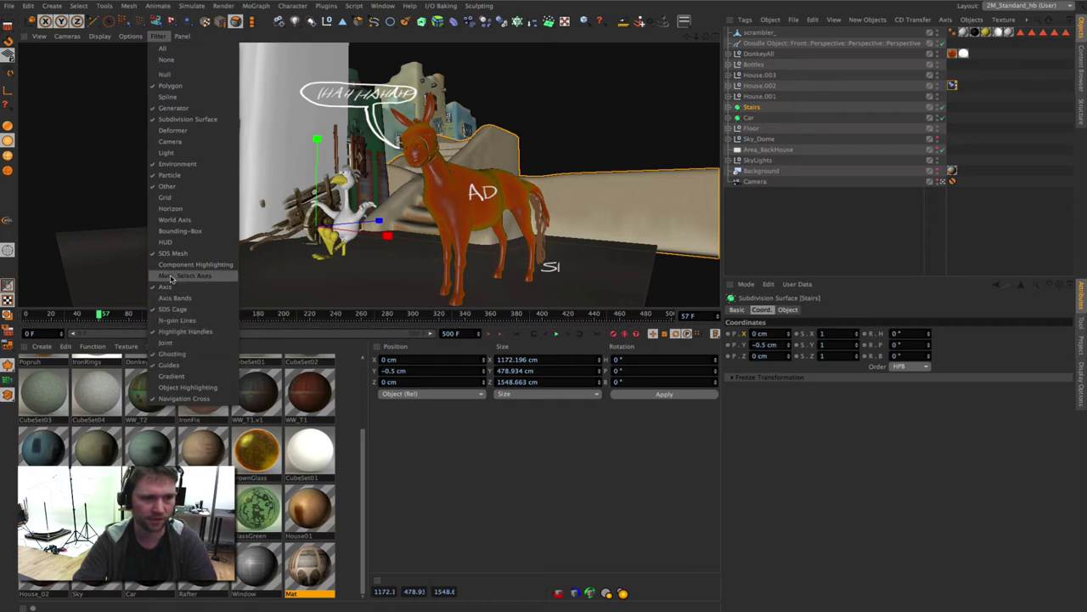
left_click(165, 242)
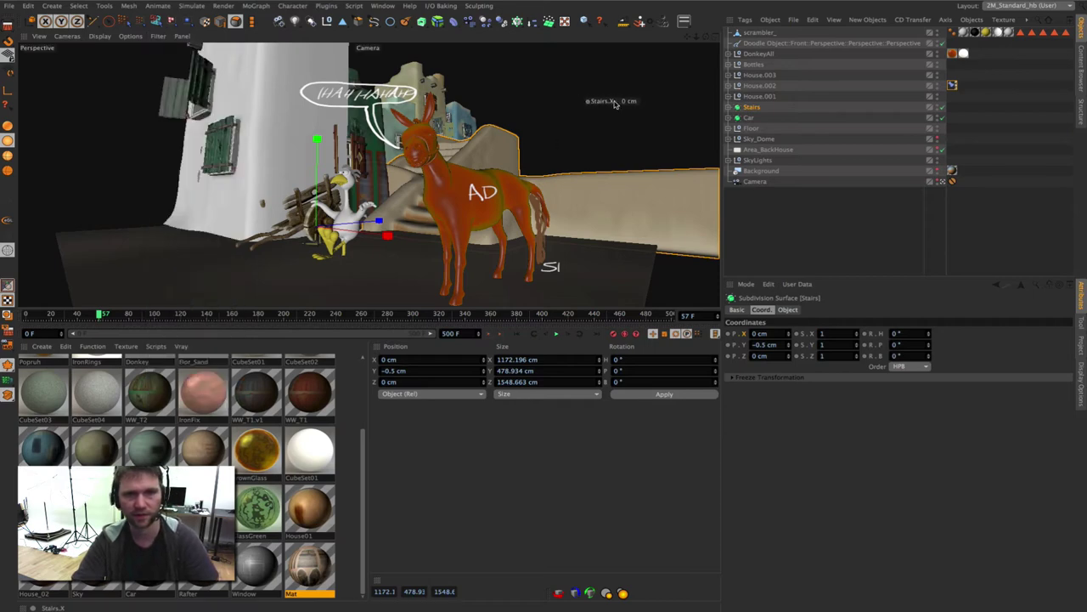
left_click_drag(744, 345, 607, 141, "ctrl")
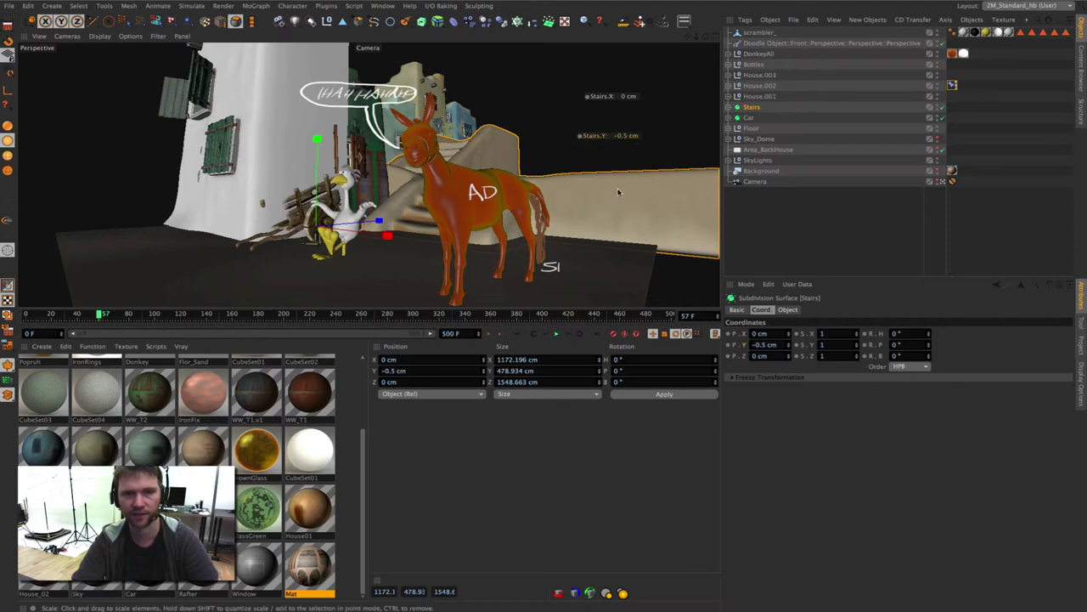
left_click_drag(605, 136, 608, 85, "ctrl")
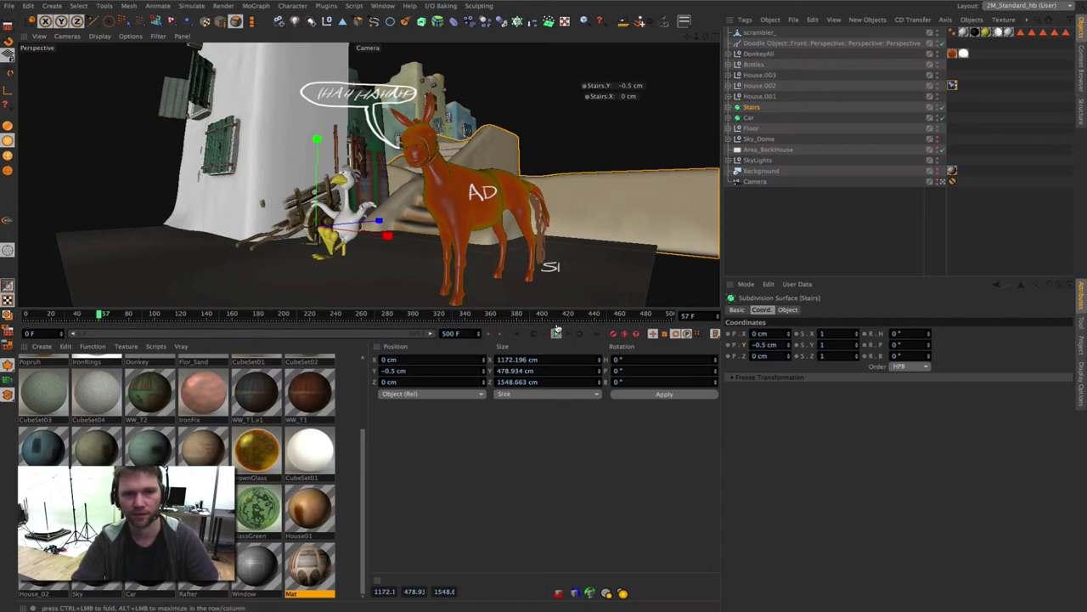
key("ctrl+Tab")
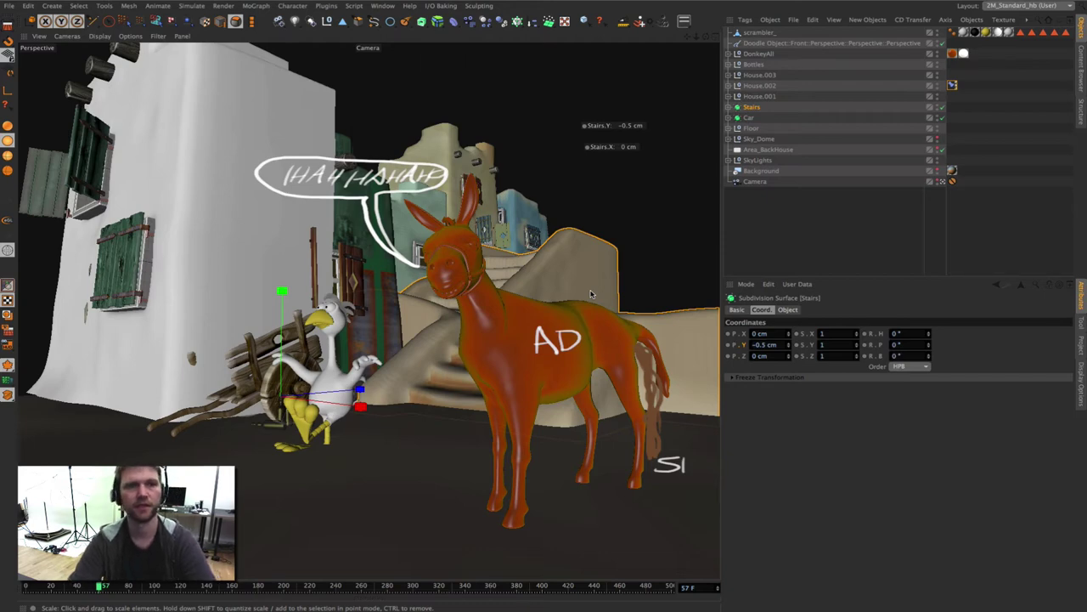
left_click(766, 219)
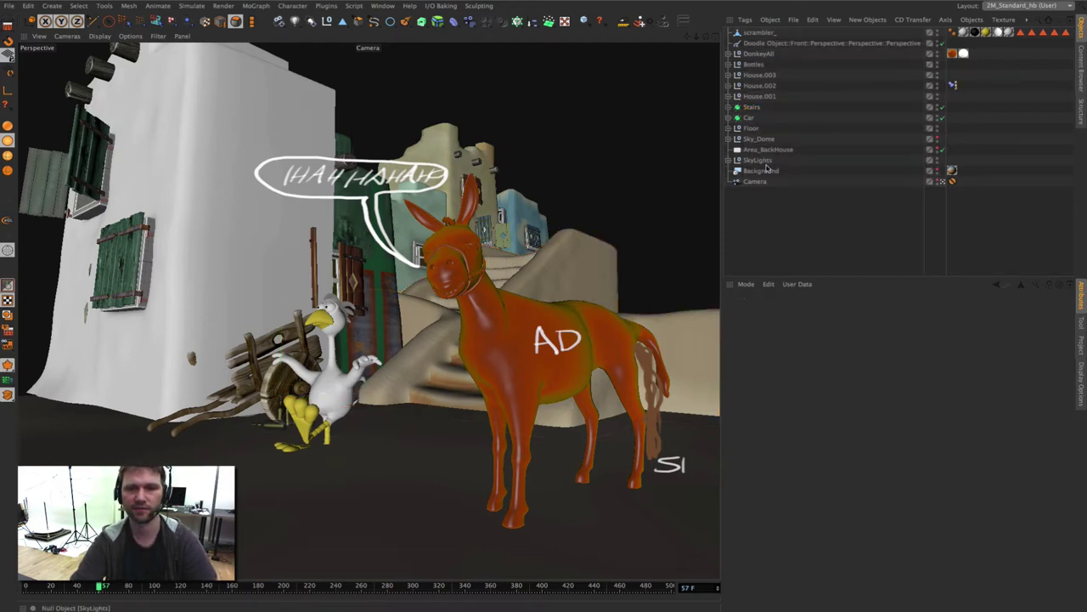
left_click(751, 128)
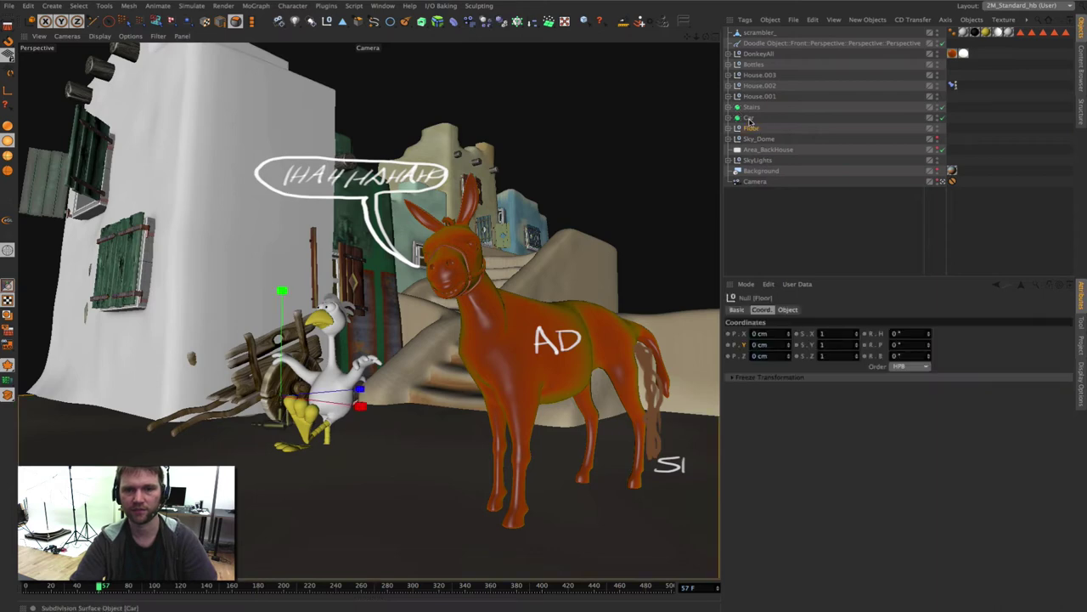
left_click(749, 117)
left_click(787, 309)
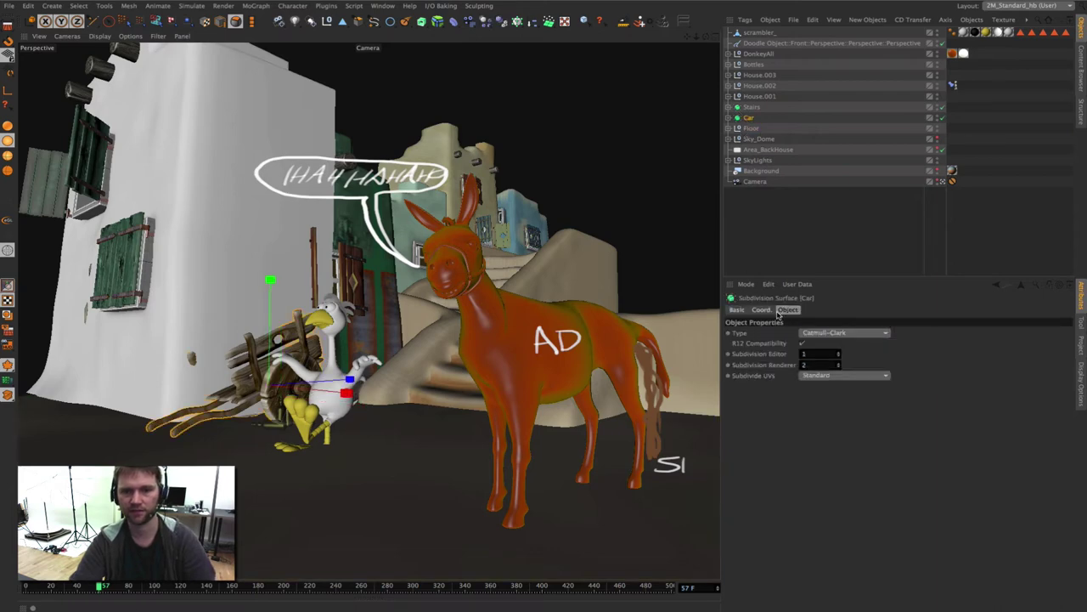
left_click(756, 355)
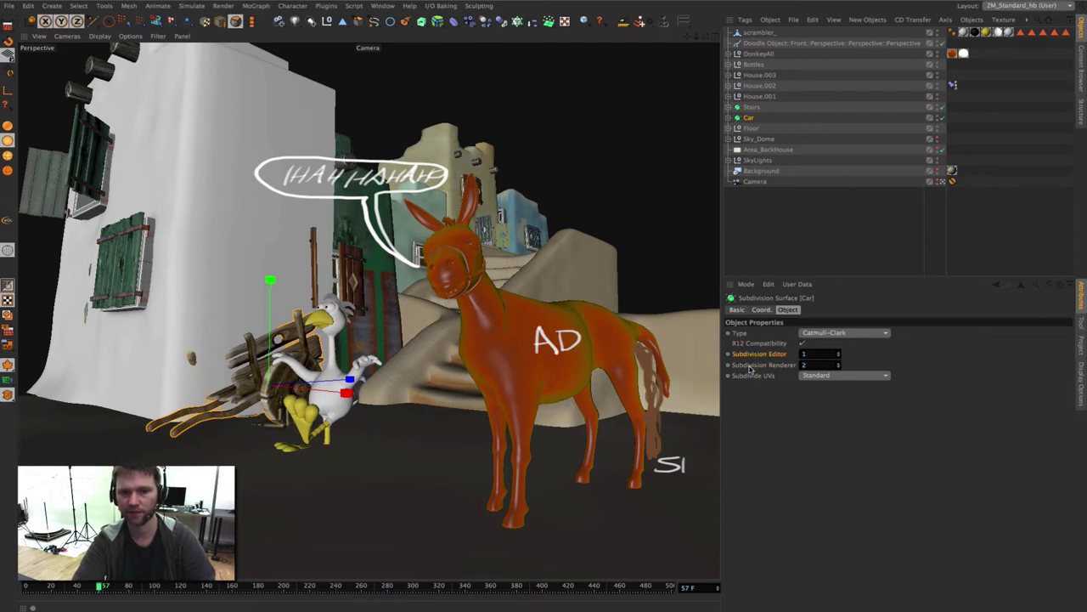
left_click(759, 365, "shift")
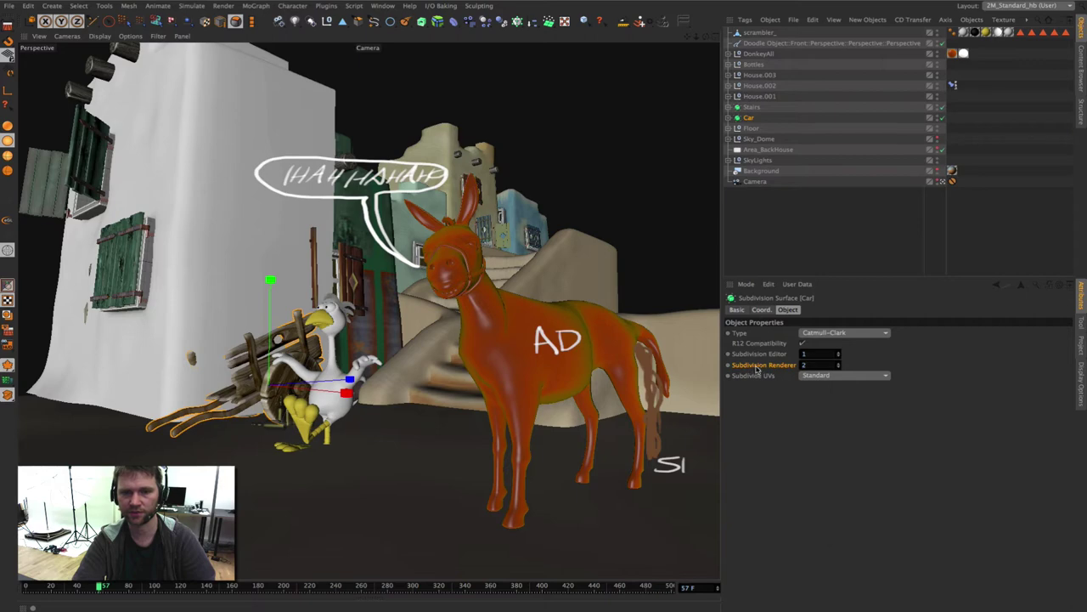
right_click(756, 368)
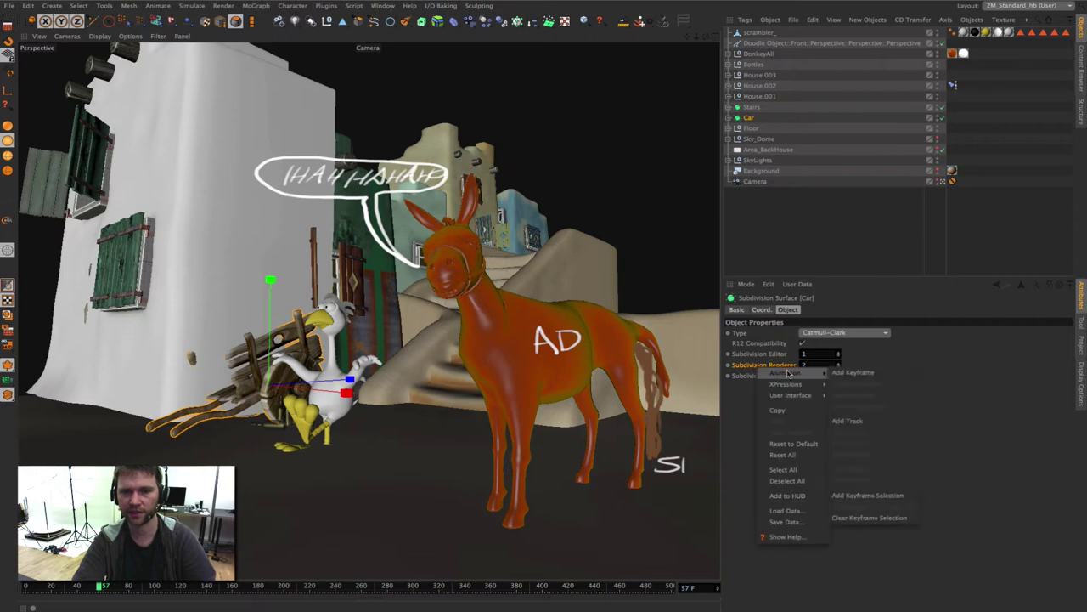
left_click(790, 537)
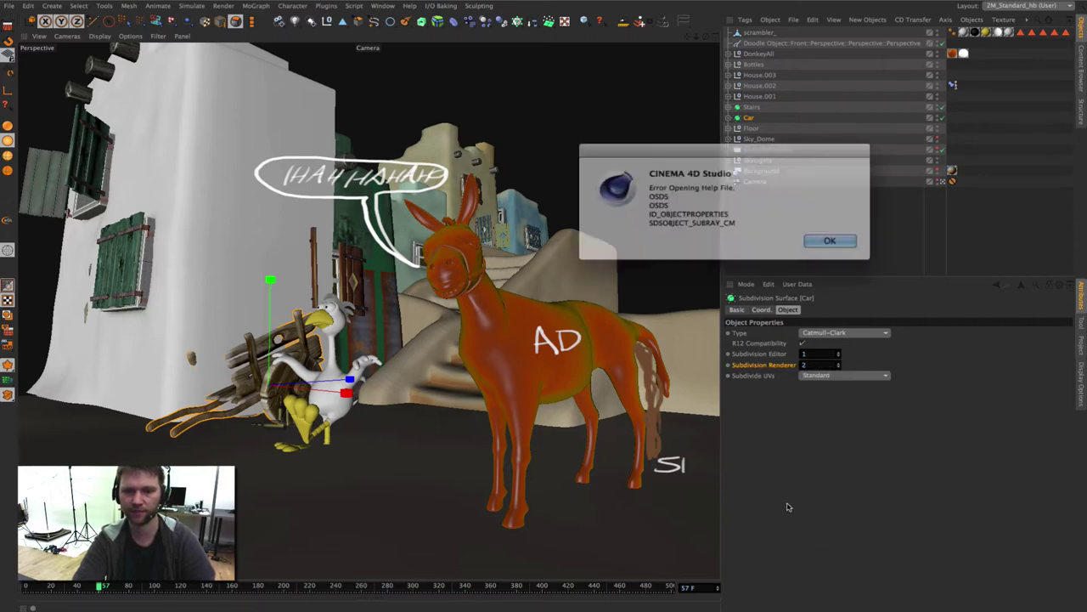
left_click(814, 235)
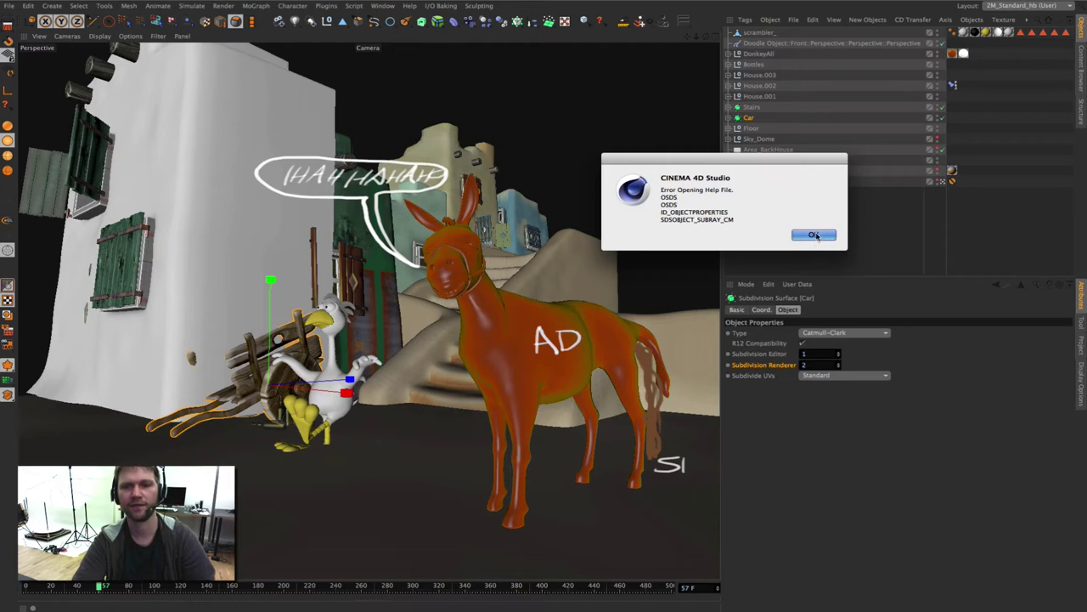
left_click(813, 236)
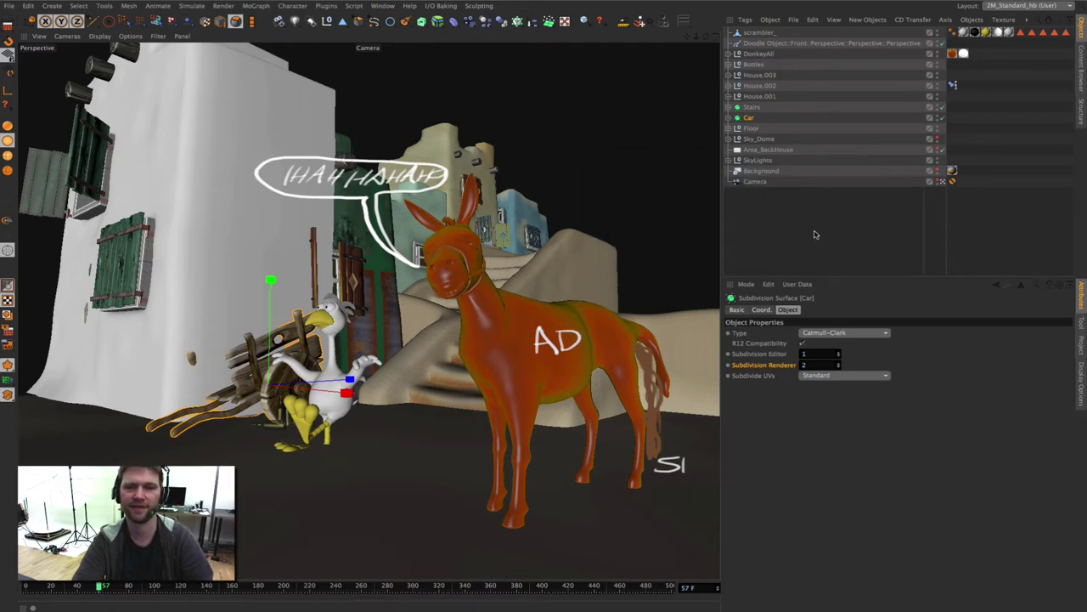
left_click(800, 226)
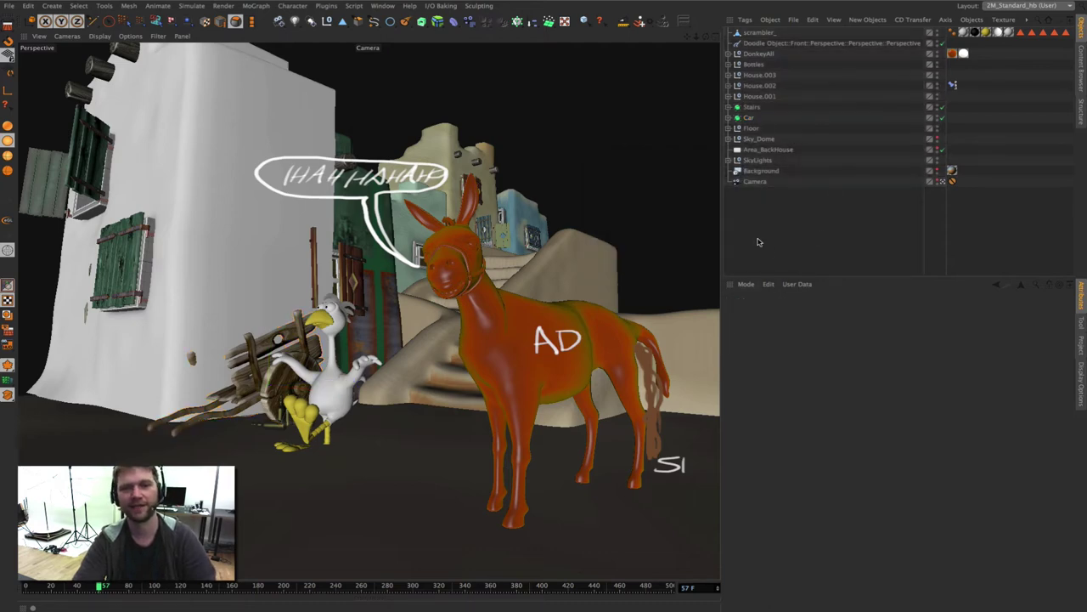
Toggle the Camera object's selection in the Object Manager, leaving it deselected.
left_click(753, 182)
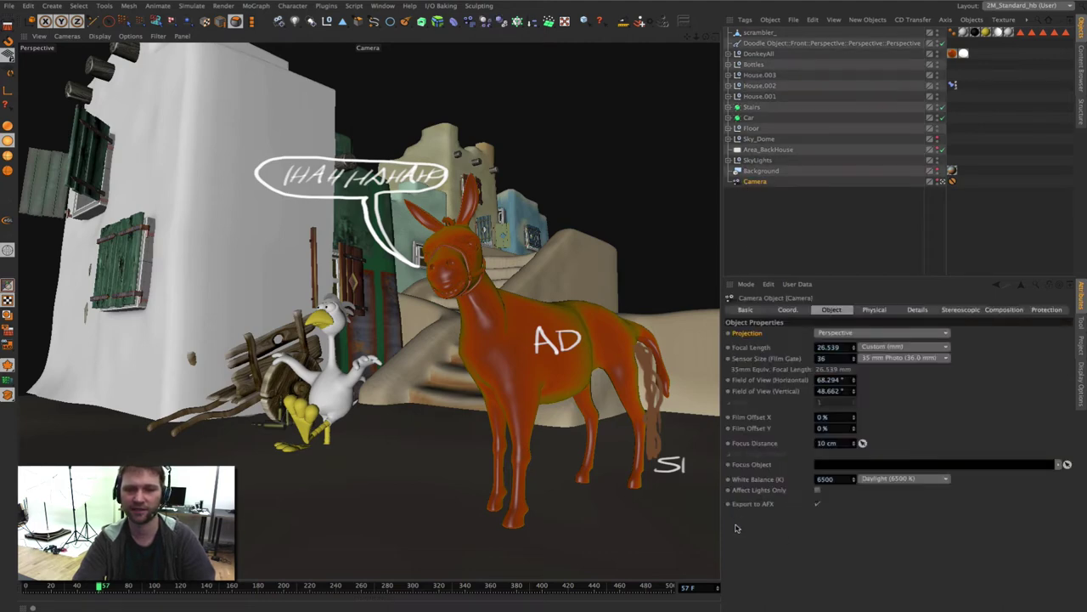
left_click(744, 205)
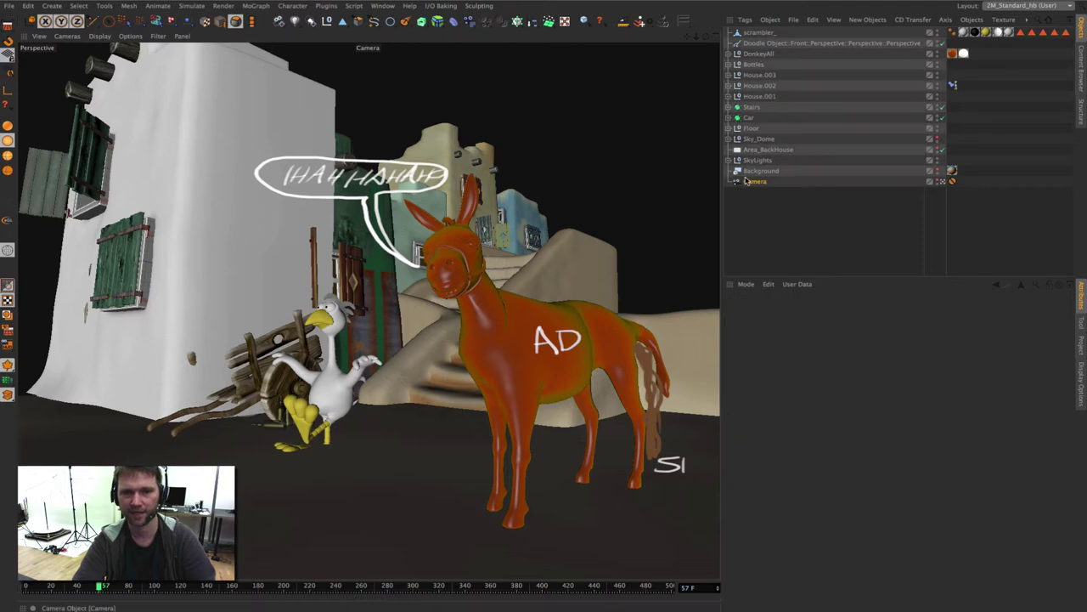
left_click(756, 196)
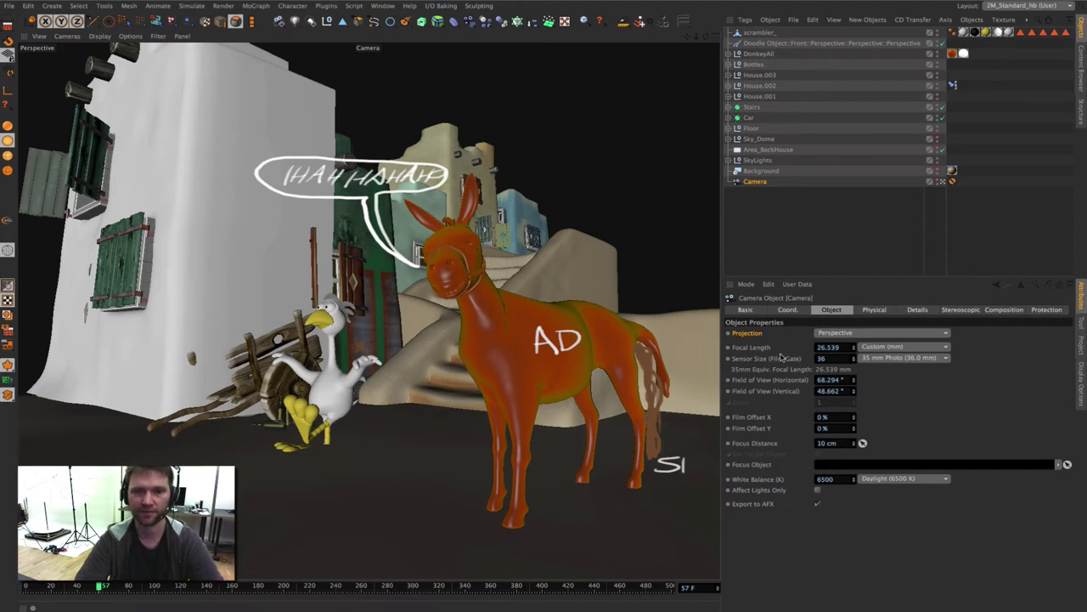
left_click(740, 206)
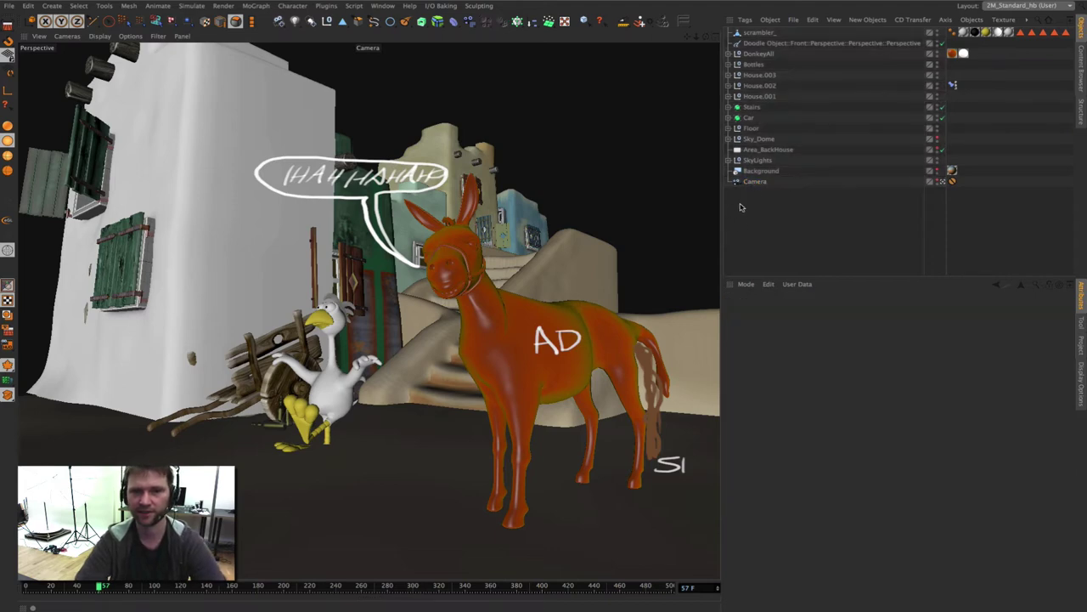
left_click(747, 181)
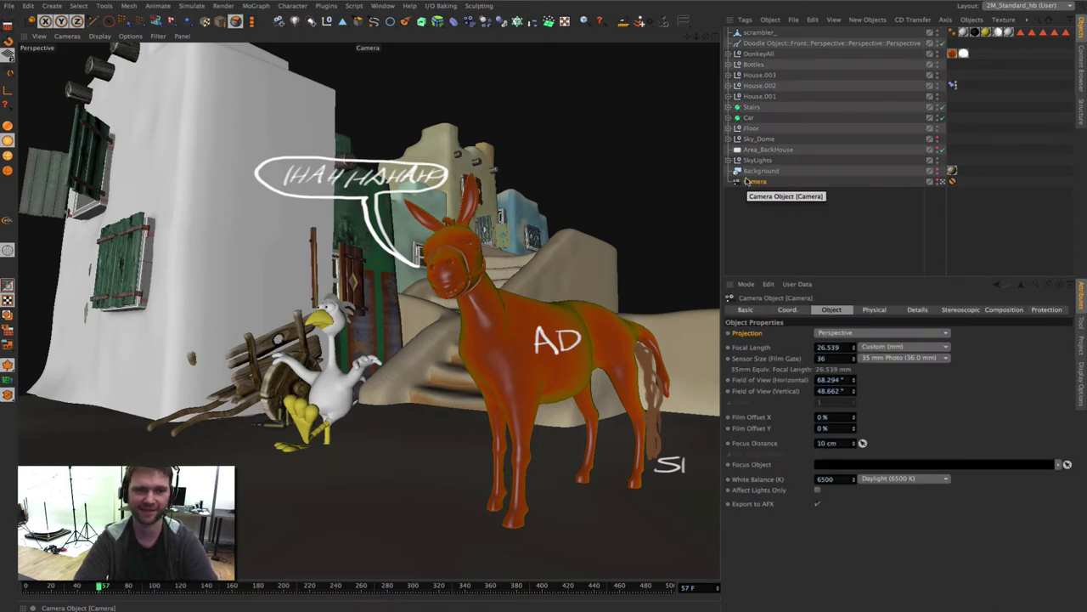
left_click(777, 201)
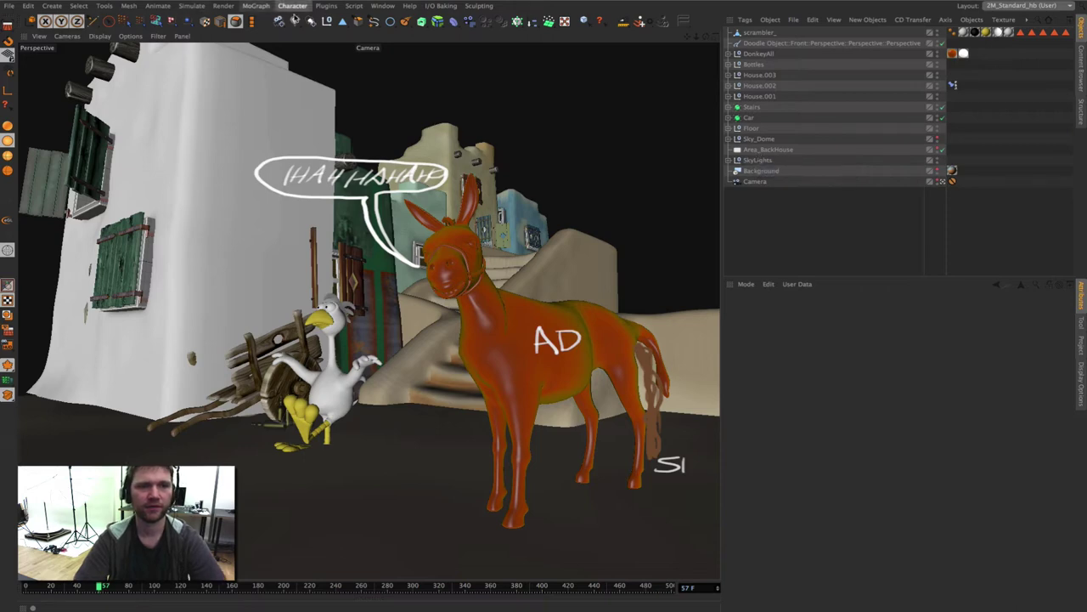
Select the SkyLights null and look through the Animate menu without choosing anything.
left_click(757, 160)
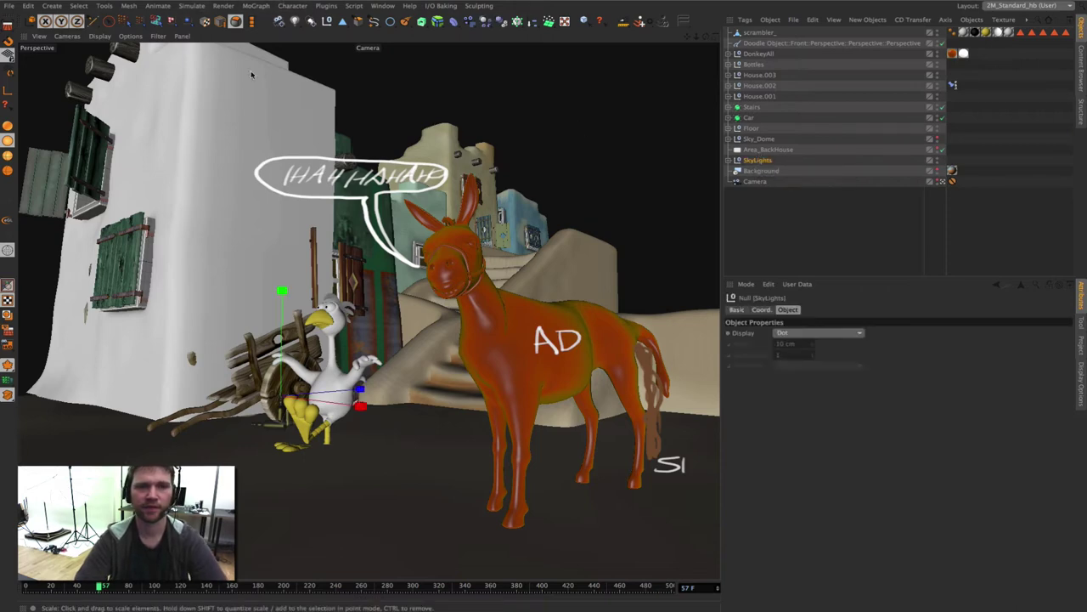
left_click(188, 6)
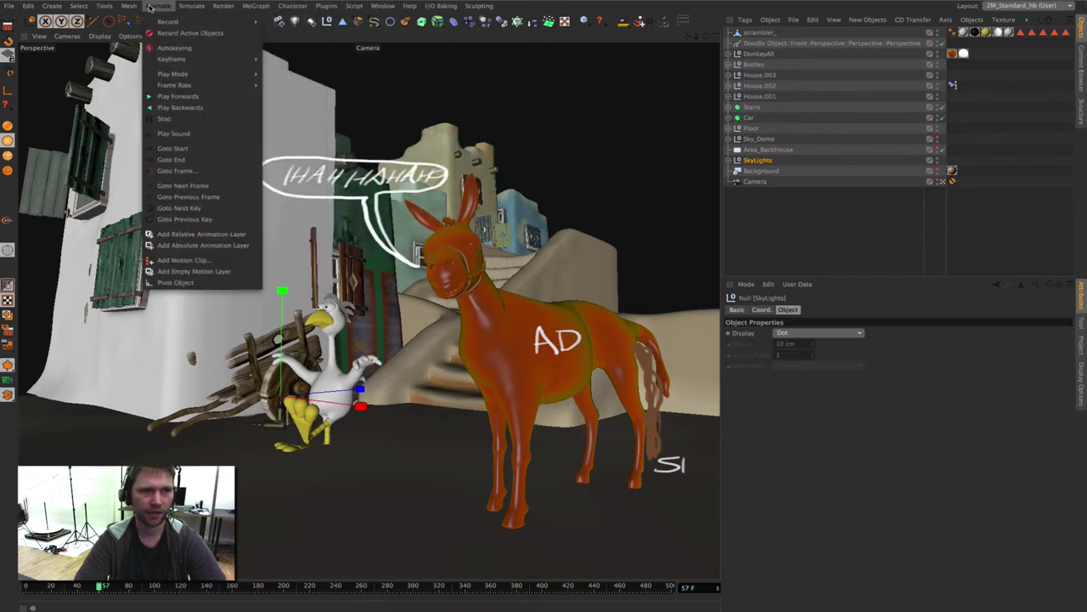
left_click(404, 202)
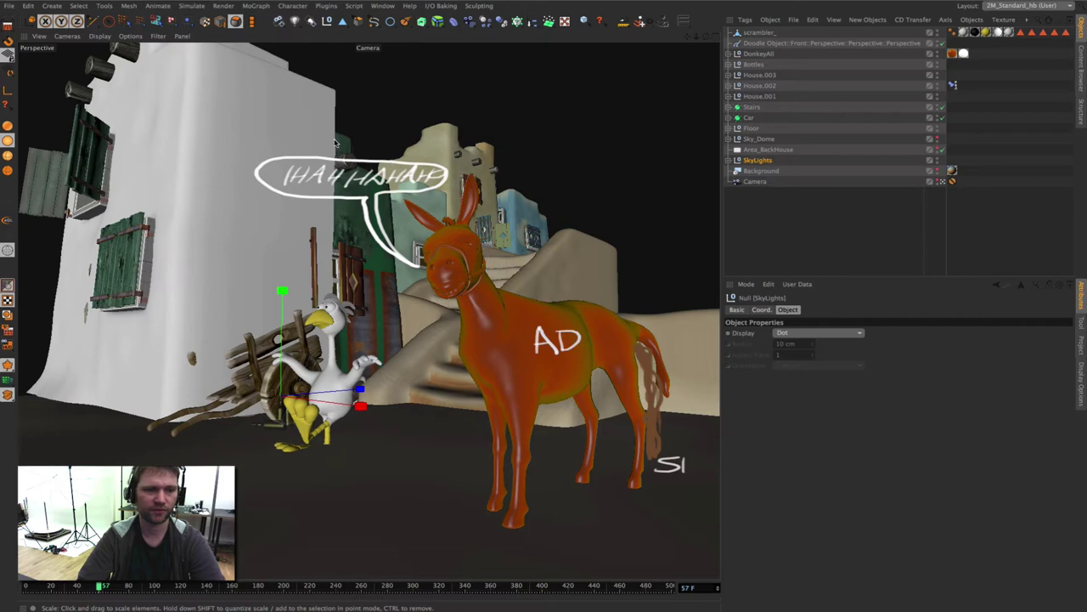
Find and activate the Move tool through the command search using 'mo'.
key("shift+c")
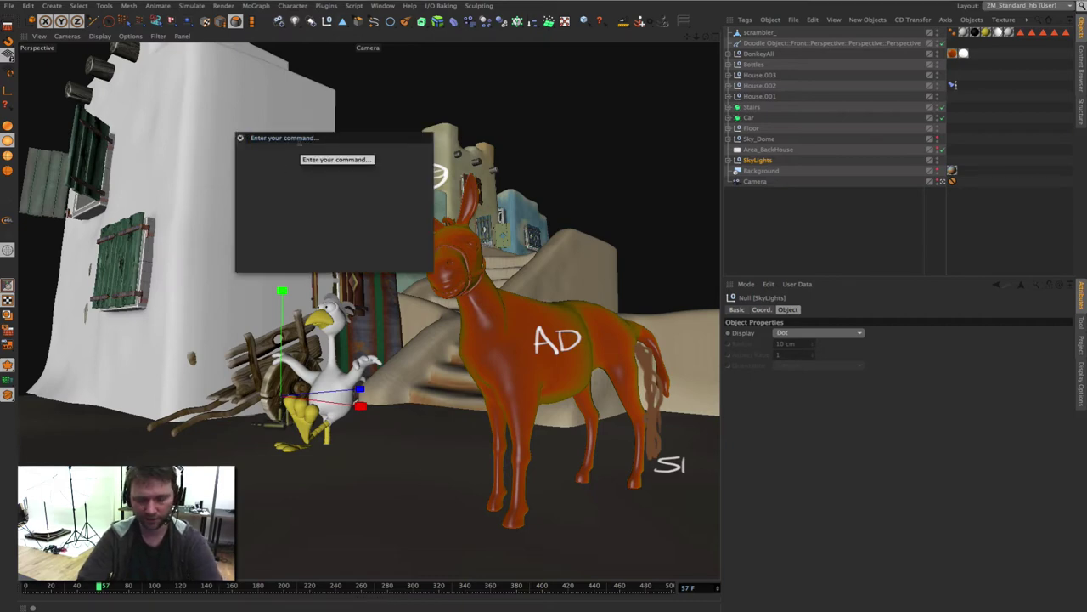
type("move")
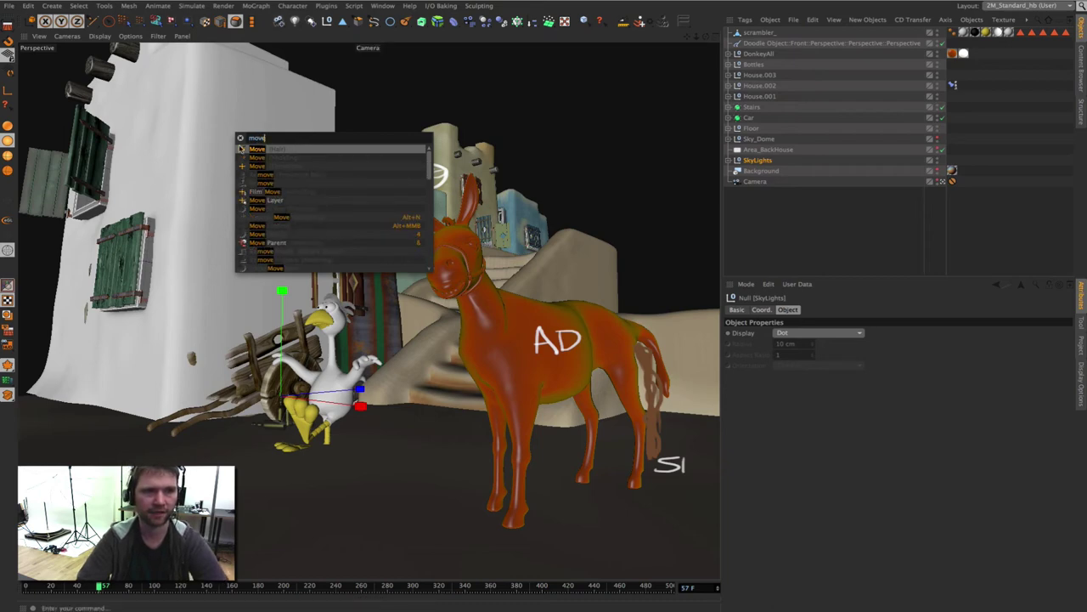
key("BackSpace")
key("BackSpace")
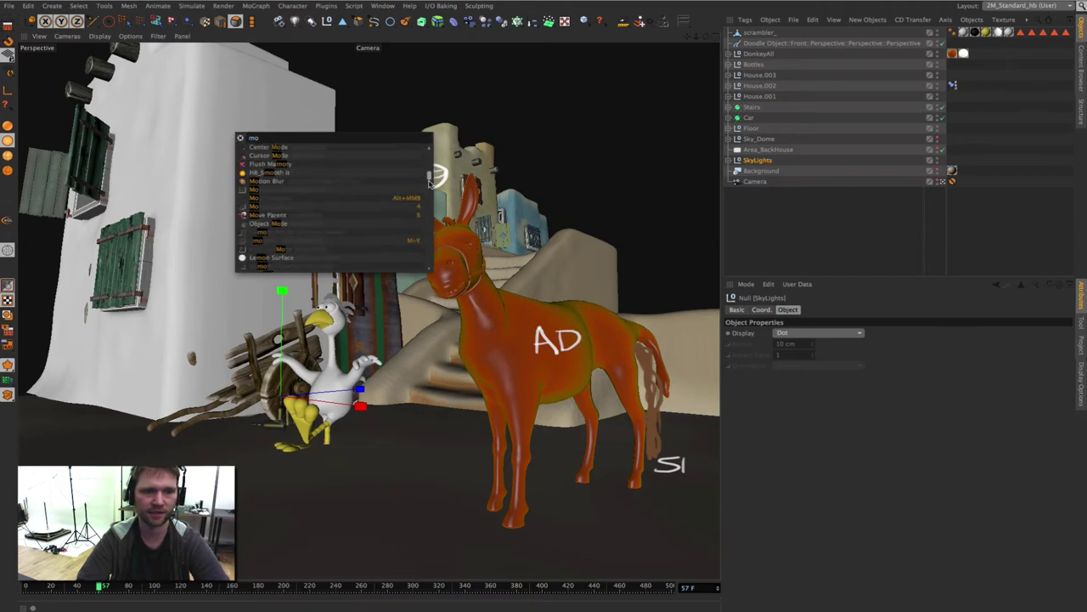
left_click_drag(429, 151, 431, 214)
scroll(432, 214, "up", 10)
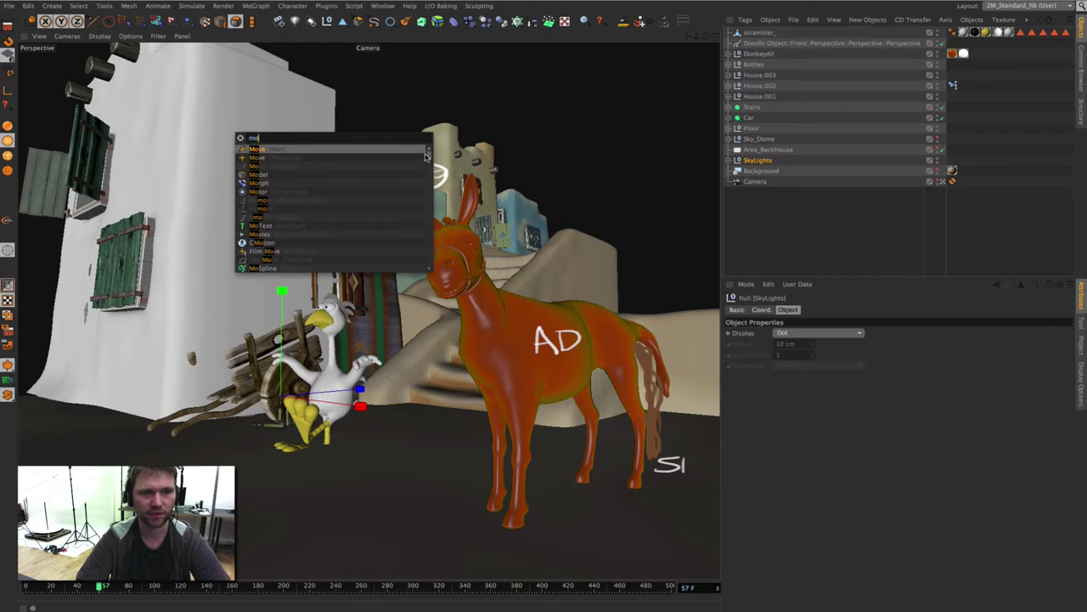
scroll(429, 159, "down", 3)
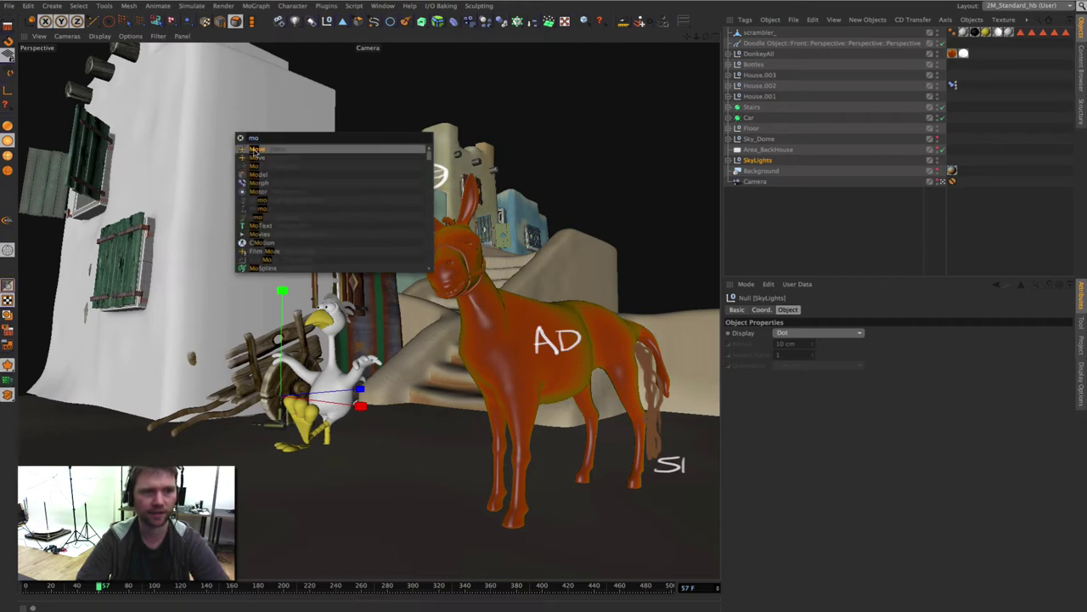
left_click(252, 164)
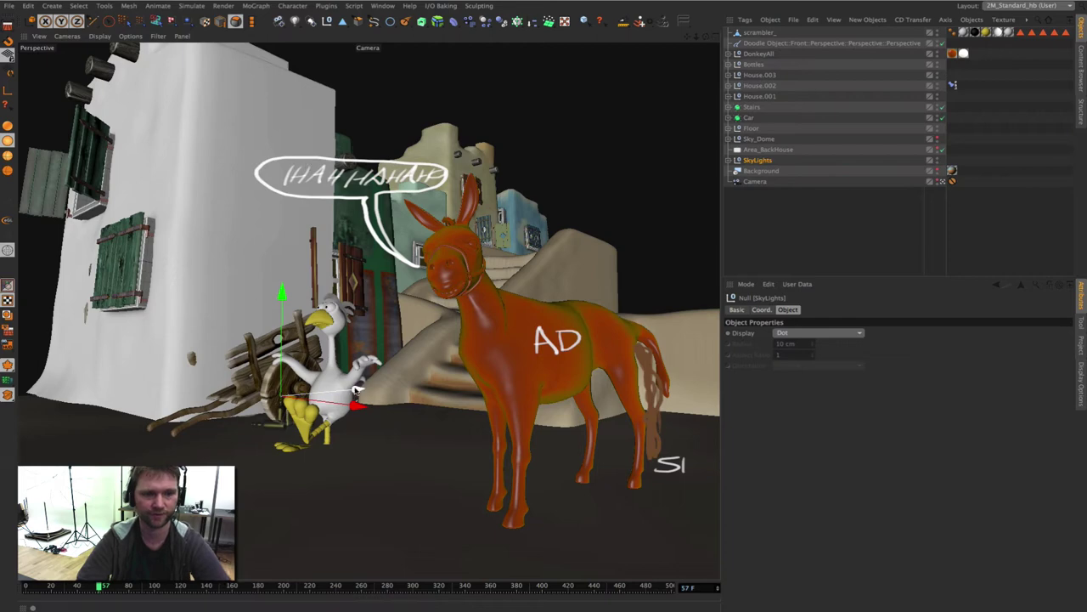
Nudge SkyLights slightly sideways, deselect it, and reopen the command search.
left_click_drag(270, 317, 268, 317)
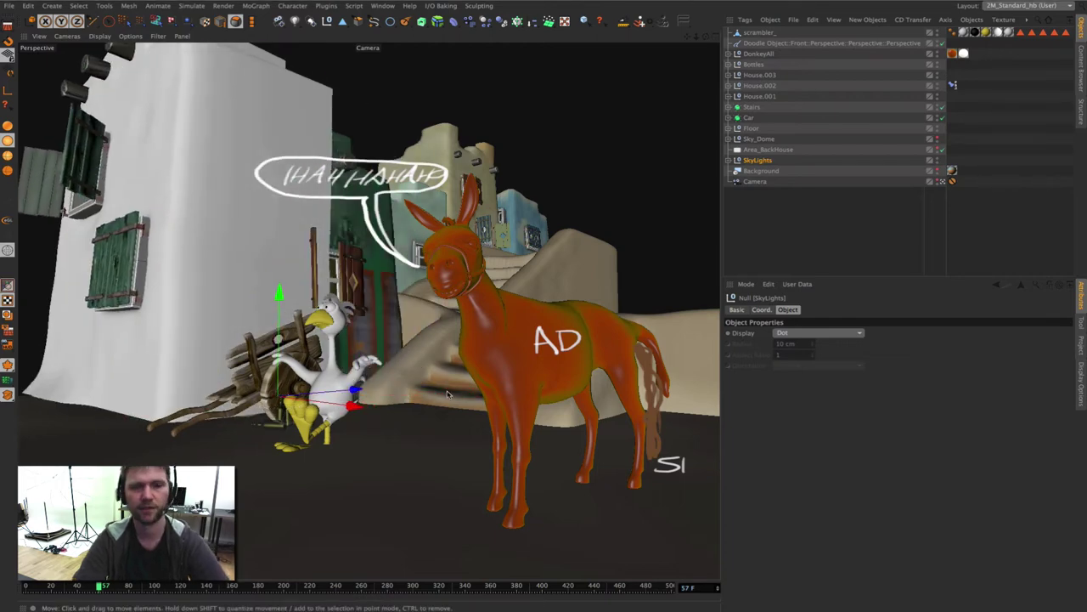
left_click(862, 226)
key("shift+c")
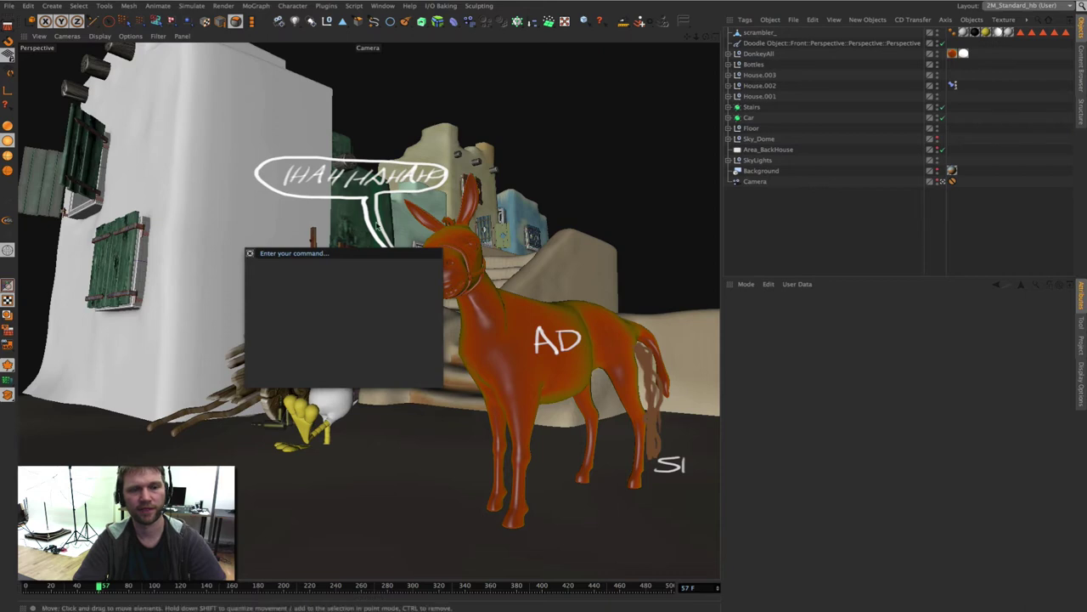
Dismiss the command search and select the Background object to show its basic properties.
left_click(771, 174)
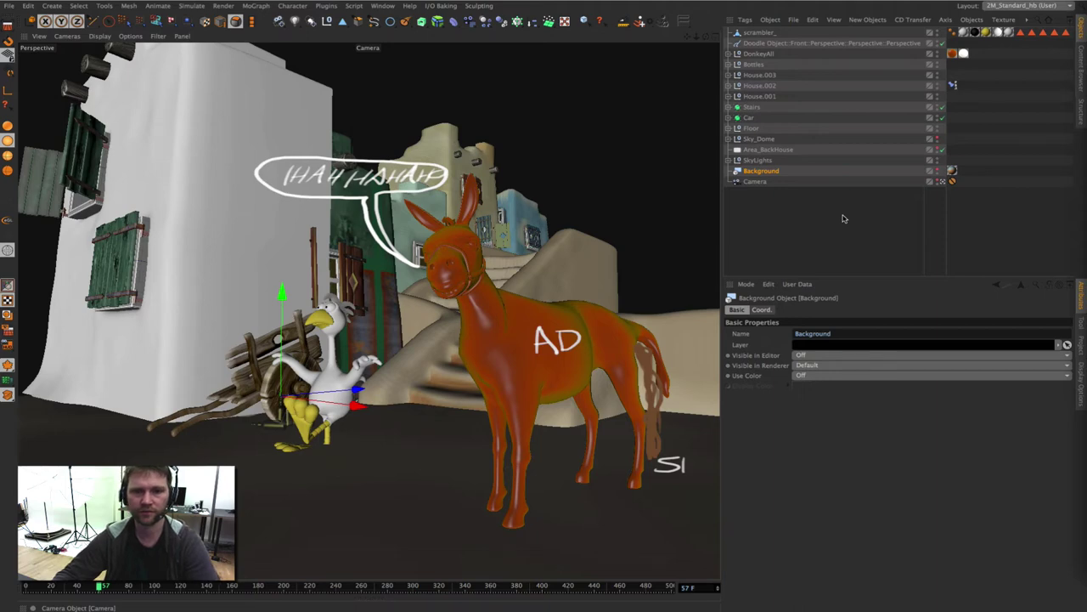
Select the Camera, then click empty list space so nothing is selected.
left_click(760, 182)
left_click(761, 199)
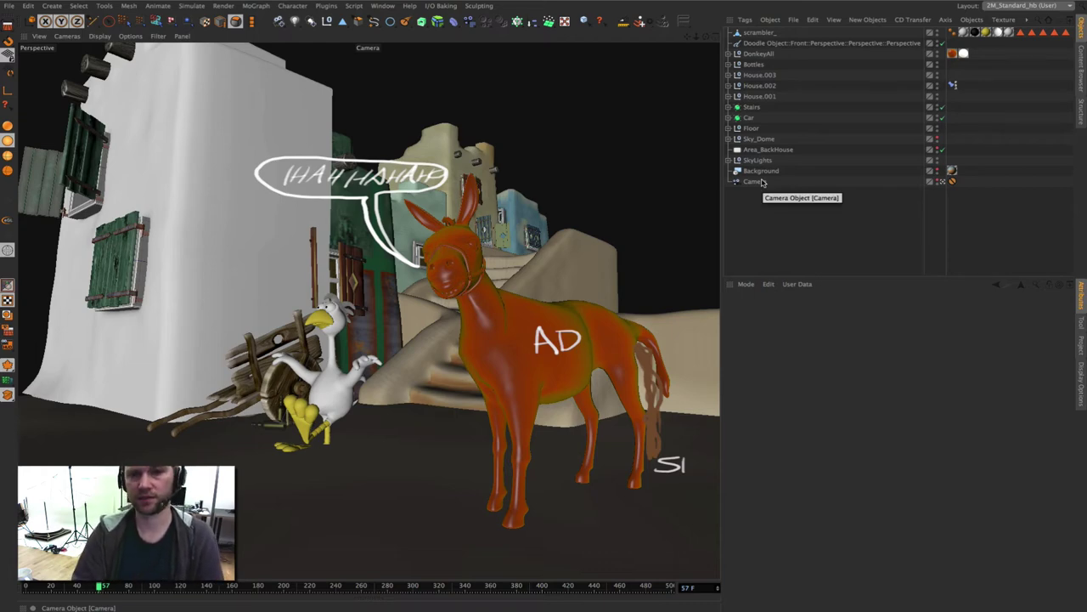
Open Customize Commands with Shift+F12, move it to the top-left and enlarge it.
key("shift+F12")
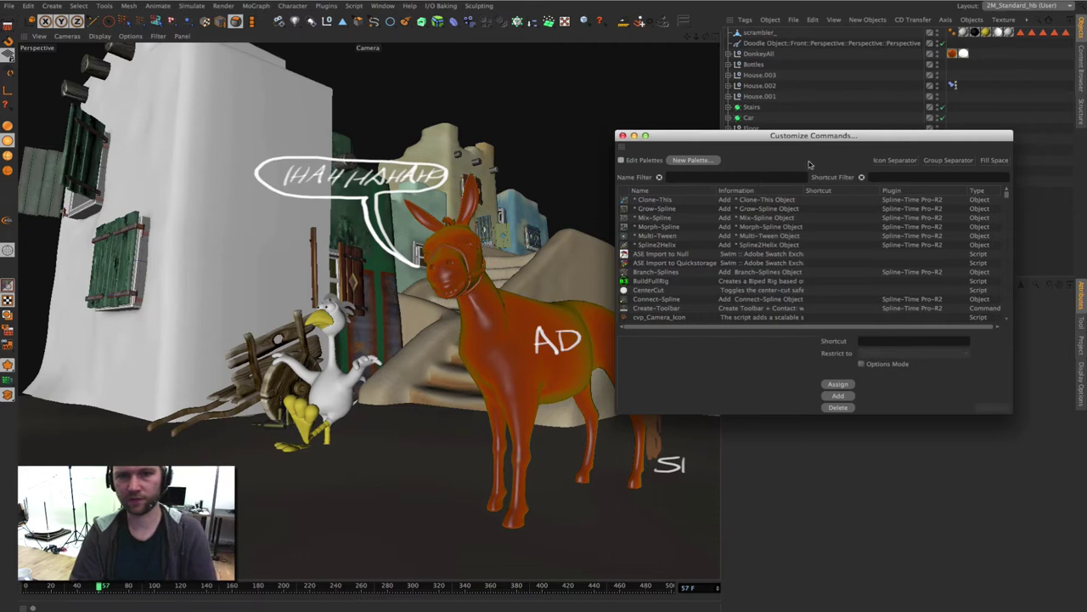
mouse_move(729, 138)
left_mouse_down()
mouse_move(543, 109)
mouse_move(422, 111)
left_mouse_up()
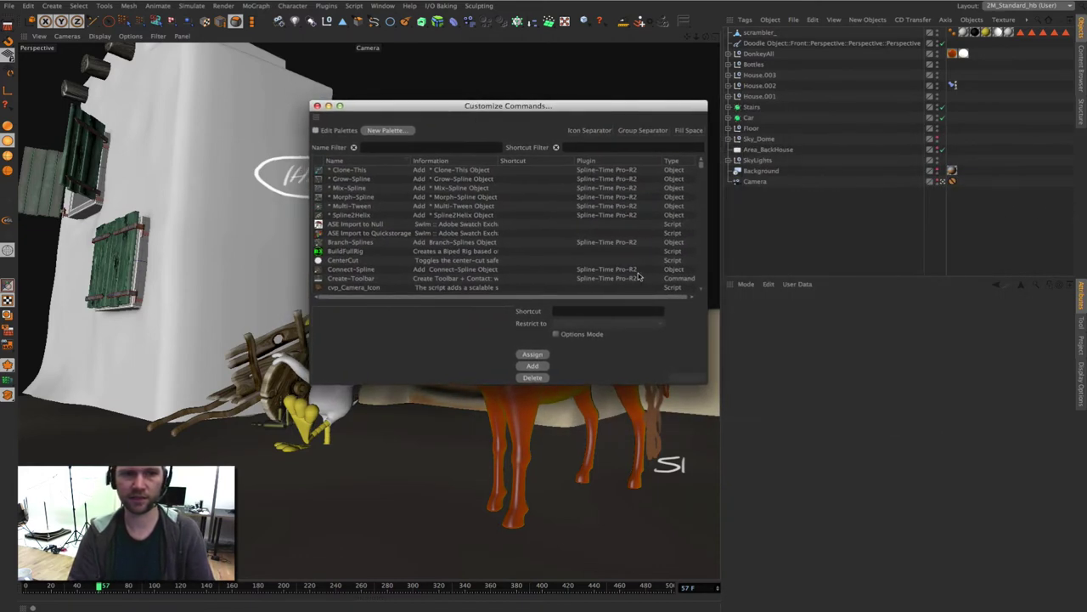
left_click_drag(704, 384, 710, 394)
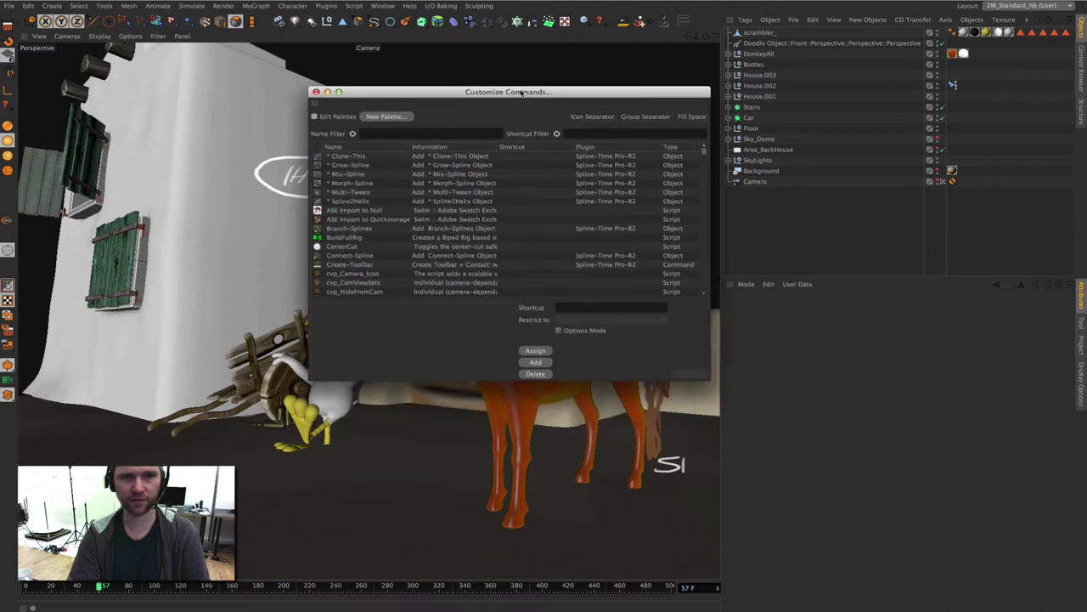
left_click_drag(527, 108, 524, 80)
mouse_move(380, 90)
left_mouse_down()
mouse_move(257, 85)
mouse_move(208, 52)
mouse_move(299, 2)
left_mouse_up()
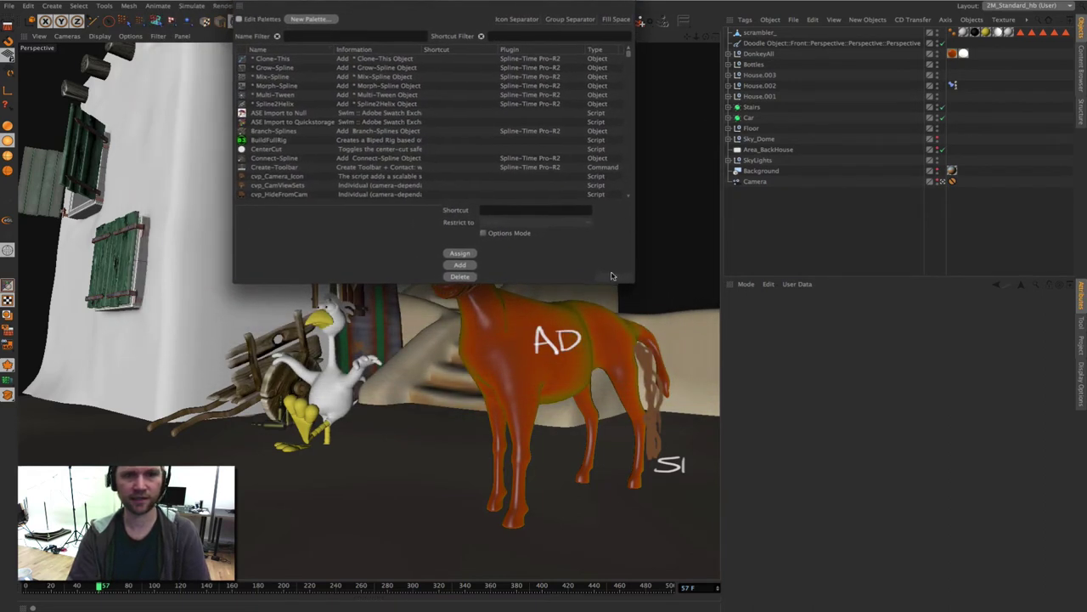
mouse_move(634, 287)
left_mouse_down()
mouse_move(905, 425)
mouse_move(1043, 608)
left_mouse_up()
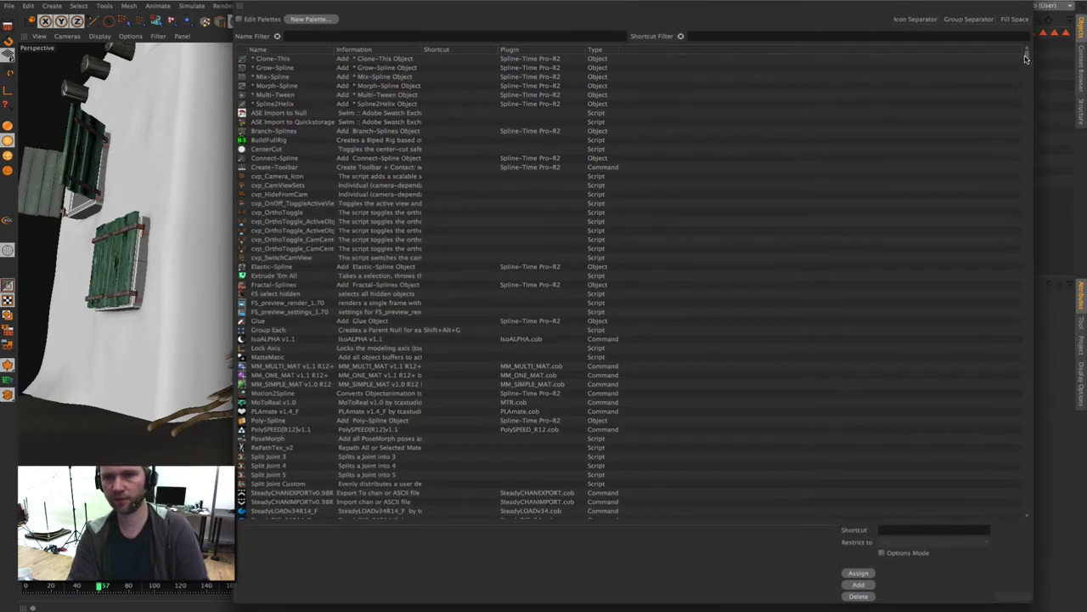
Browse the HB script entries such as HB_EdgeBevel, HB_CutSpline and HB_Create_Xpressotag.
scroll(1027, 58, "up", 10)
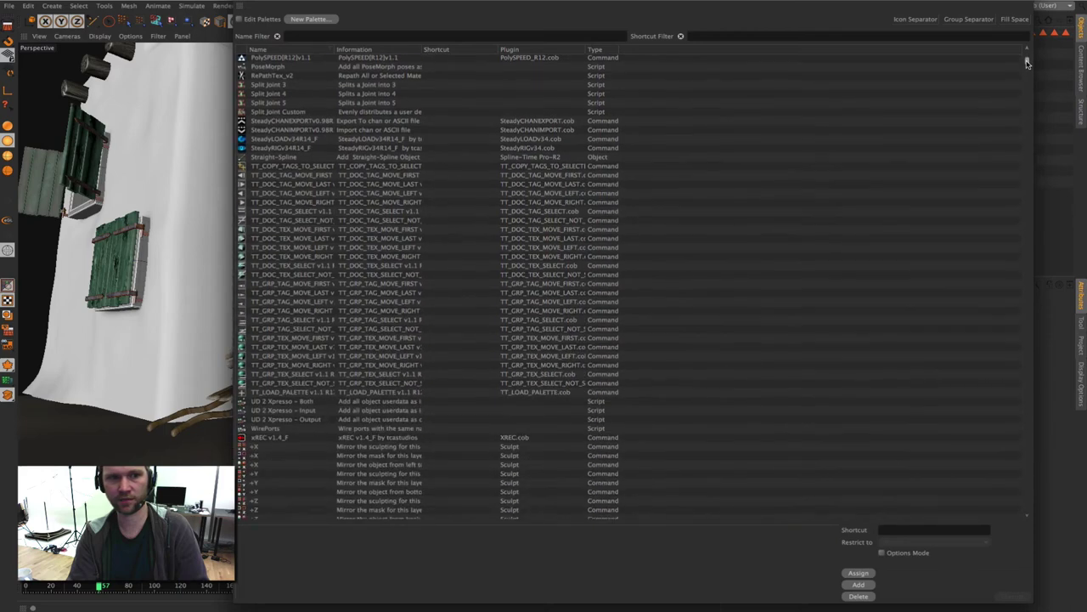
mouse_move(1025, 85)
left_mouse_down()
mouse_move(1023, 158)
mouse_move(988, 231)
mouse_move(998, 256)
mouse_move(997, 235)
left_mouse_up()
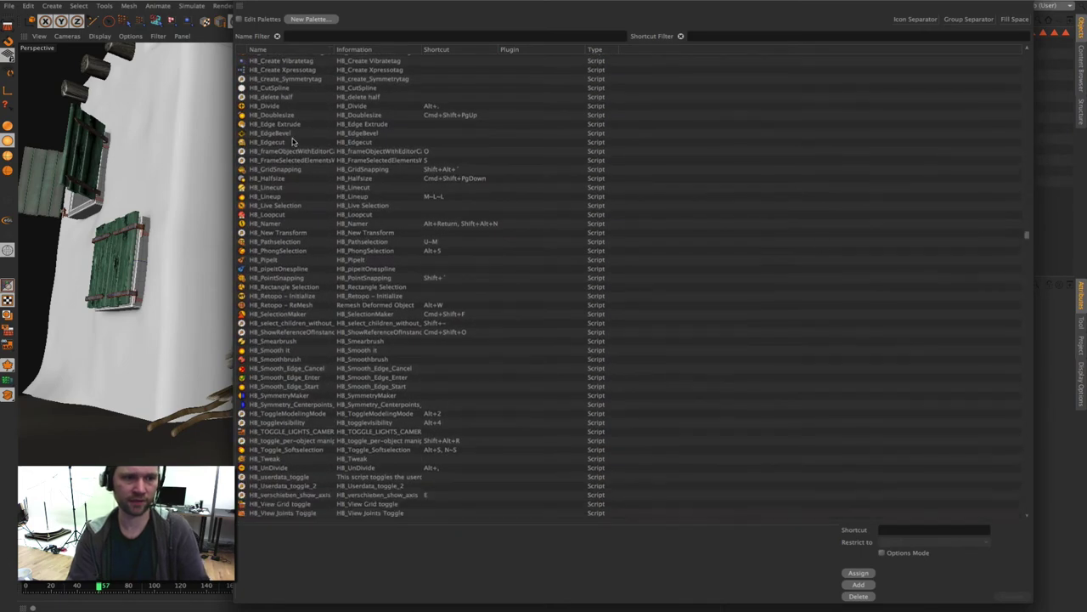
left_click(270, 133)
left_click(272, 404)
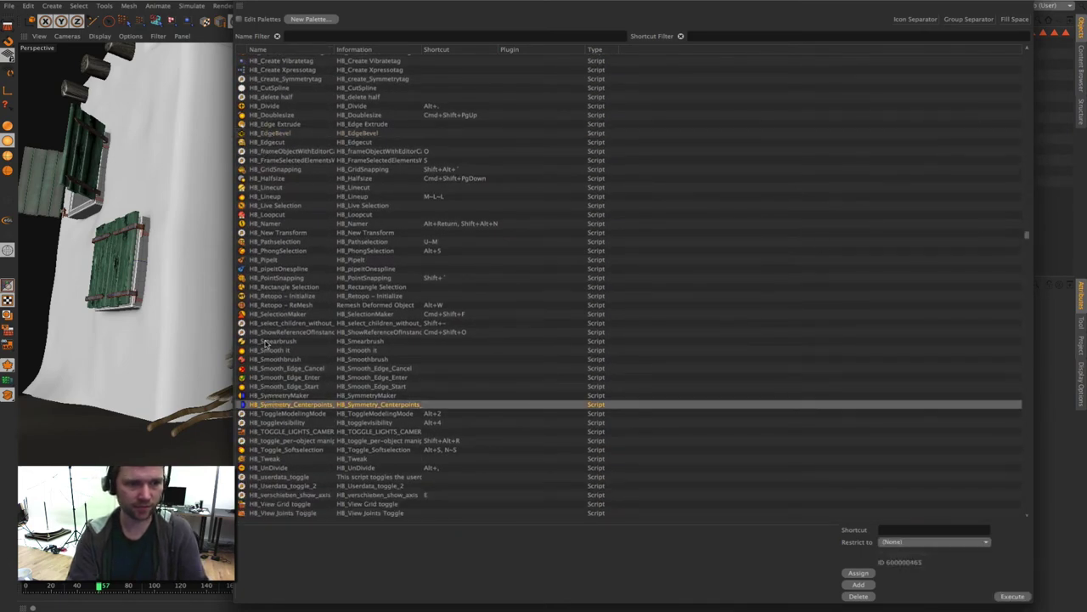
left_click(255, 88)
left_click(256, 69)
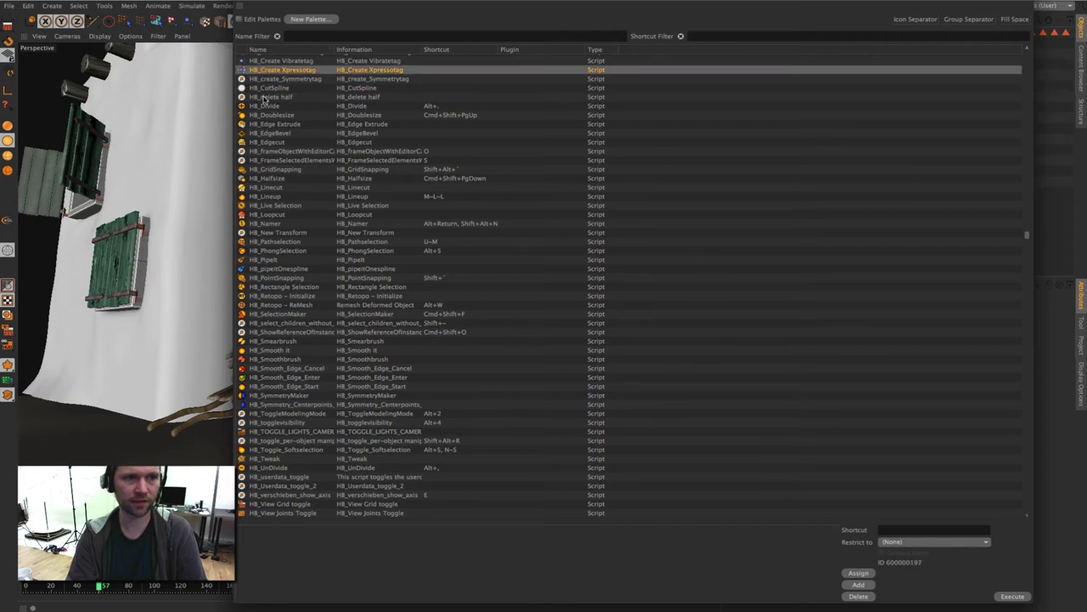
mouse_move(1026, 235)
left_mouse_down()
mouse_move(1025, 324)
mouse_move(1037, 367)
mouse_move(1025, 379)
mouse_move(1024, 432)
mouse_move(1002, 495)
mouse_move(1016, 518)
mouse_move(1033, 454)
left_mouse_up()
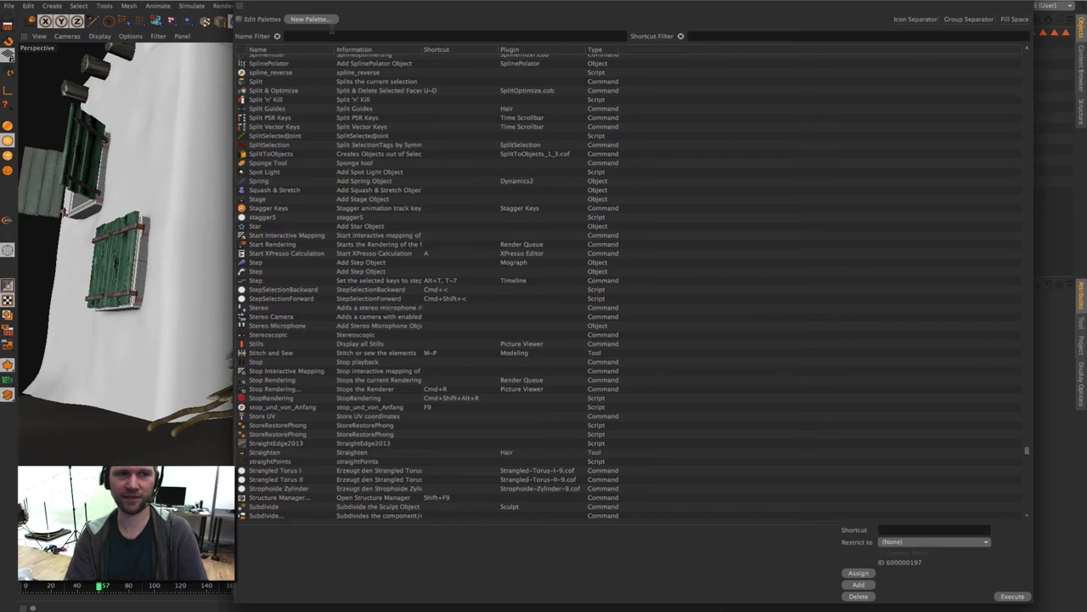
left_click_drag(304, 1, 280, 8)
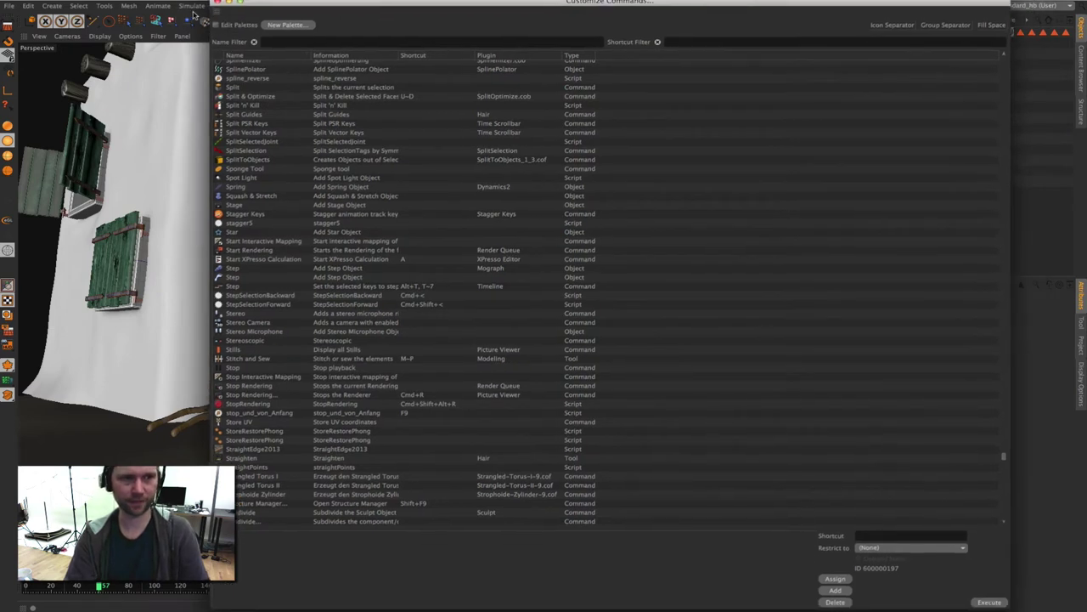
left_click_drag(250, 2, 257, 2)
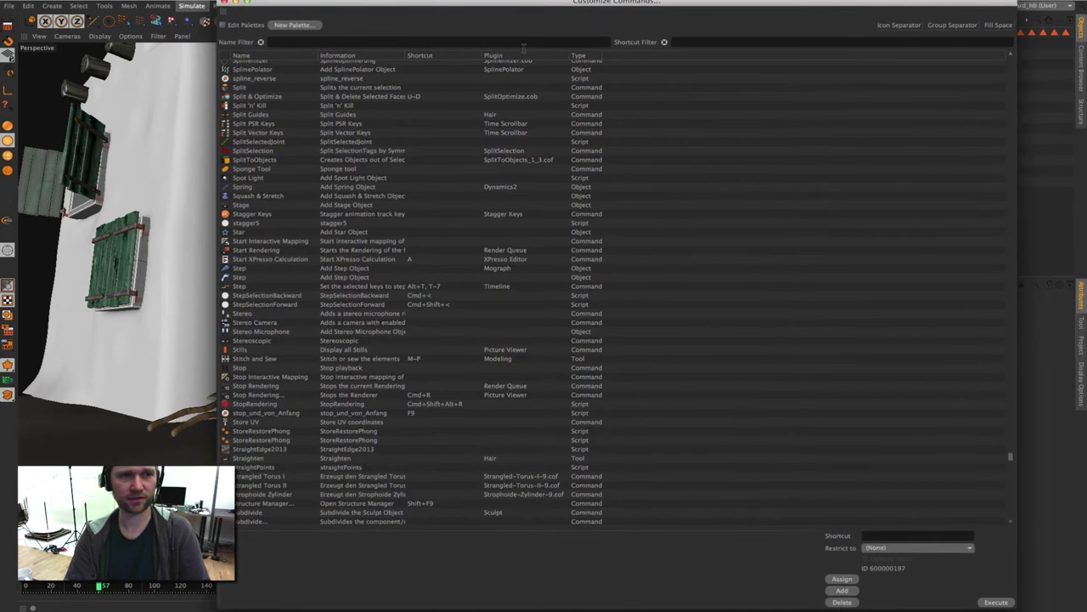
mouse_move(1010, 457)
left_mouse_down()
mouse_move(1007, 408)
mouse_move(946, 383)
left_mouse_up()
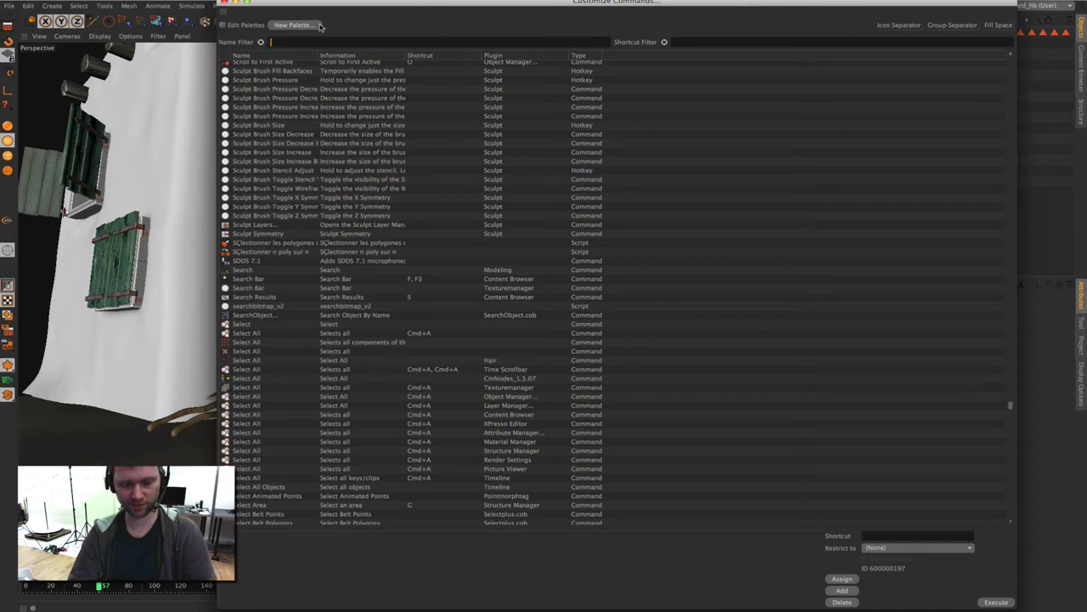
type("move")
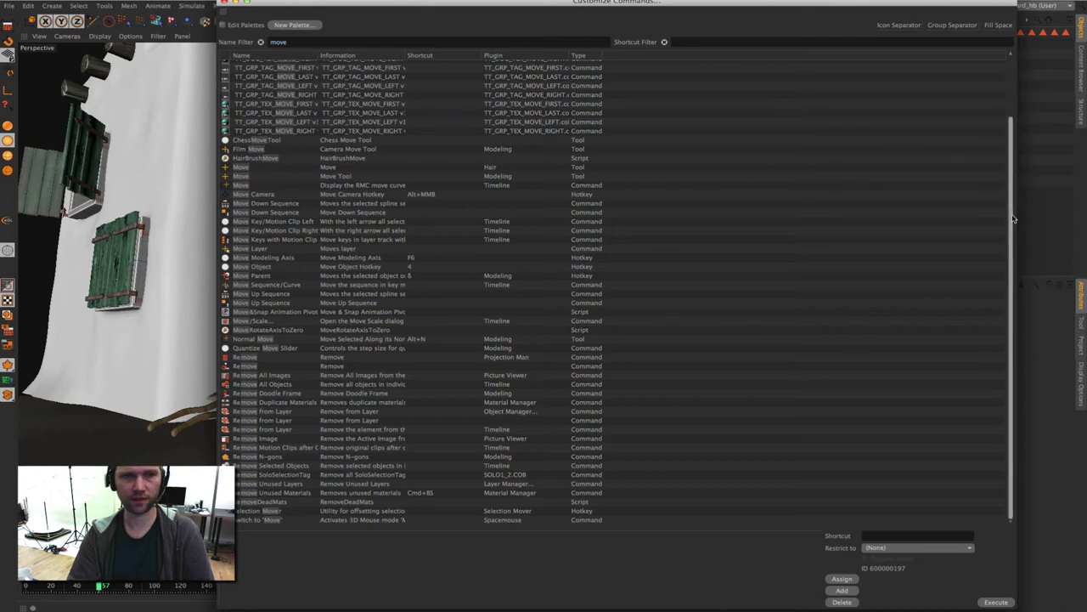
scroll(1005, 210, "up", 3)
scroll(994, 170, "down", 3)
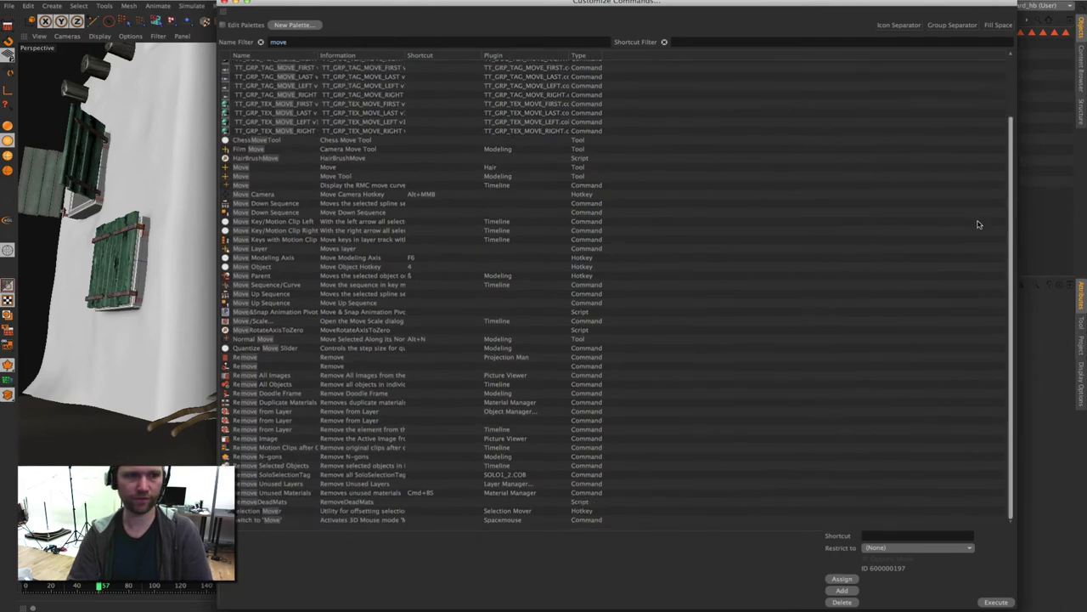
left_click(260, 42)
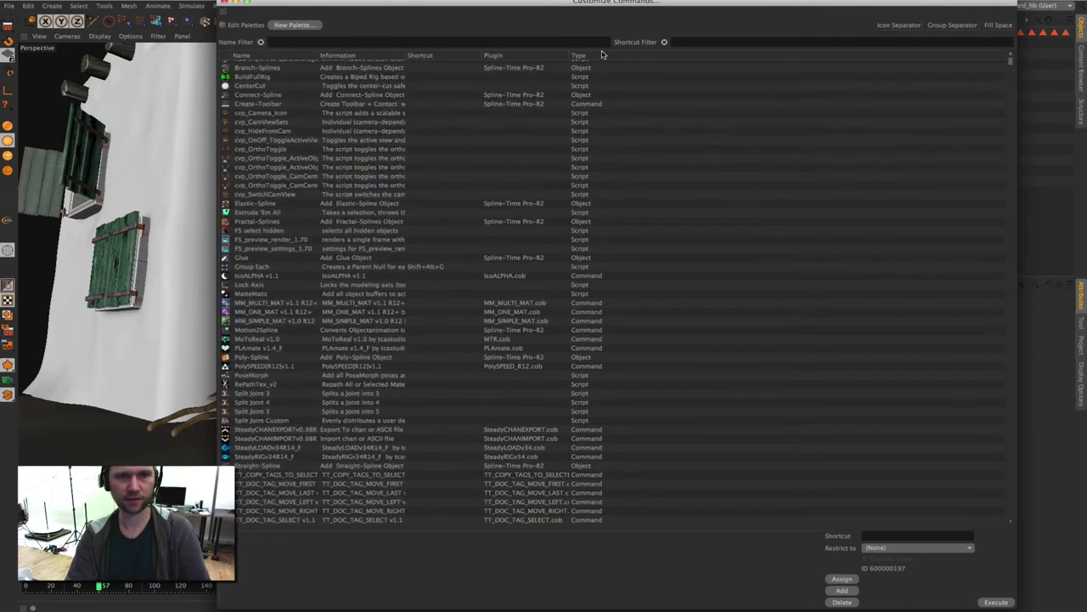
left_click(693, 41)
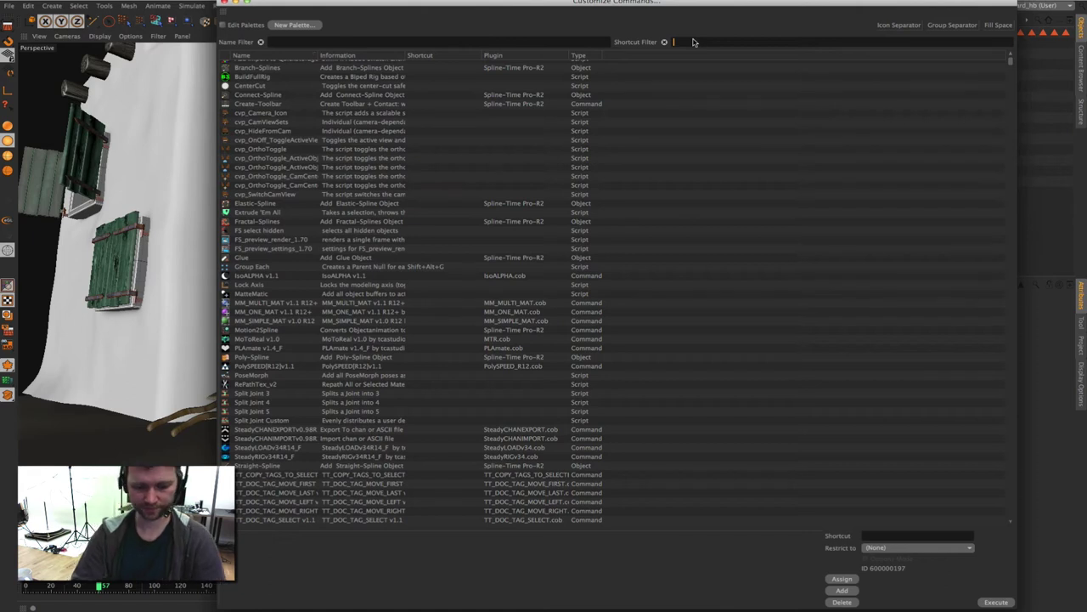
Filter commands by shortcut 'E', widen the Information column, and check the Preferences shortcuts.
type("E")
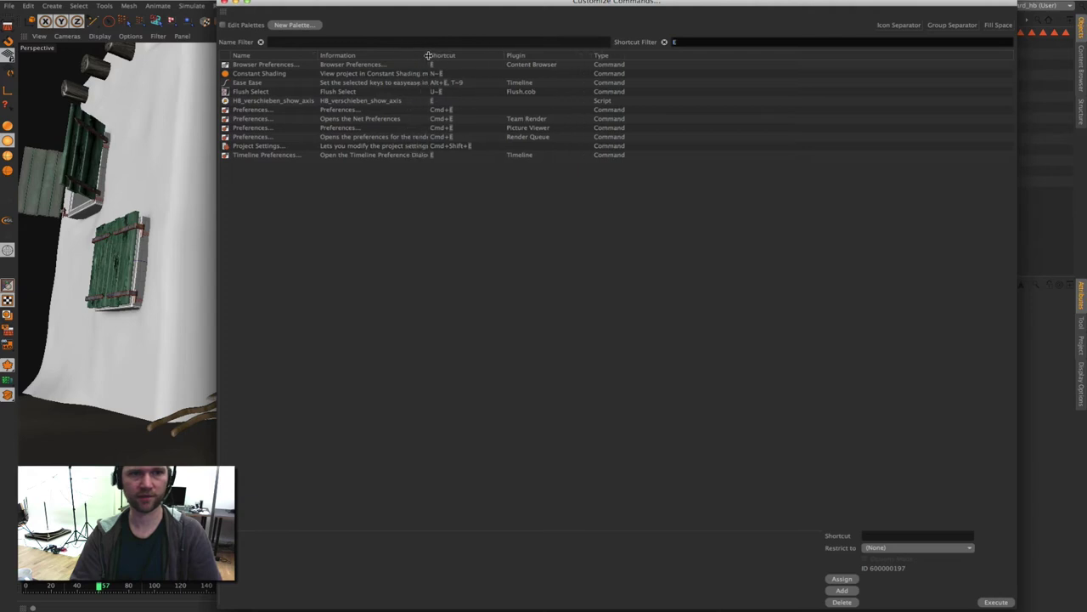
left_click_drag(405, 55, 514, 55)
left_click(524, 109)
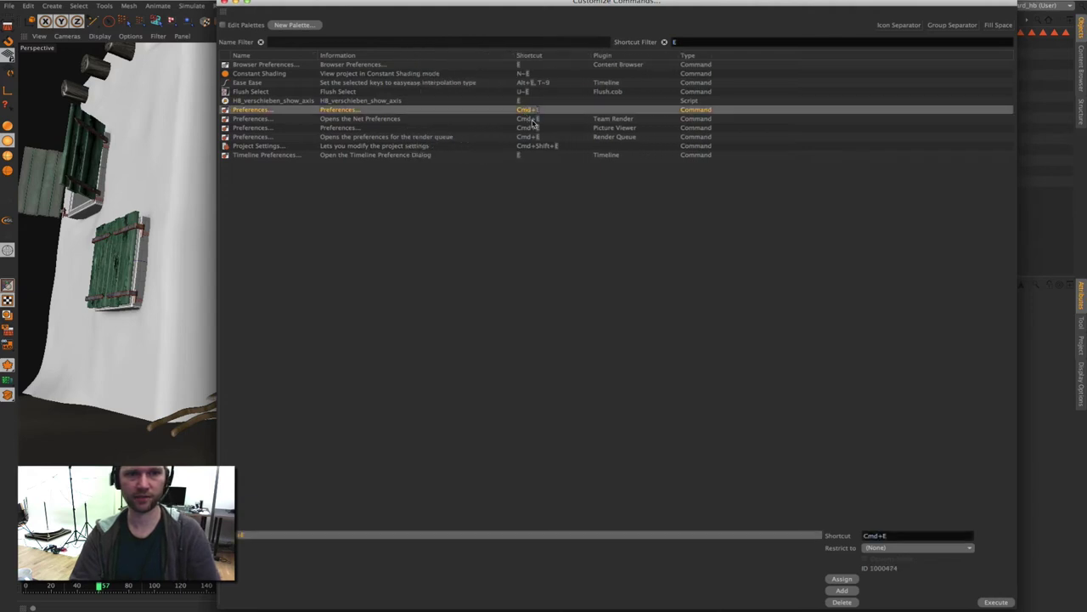
left_click(524, 120)
left_click(526, 155)
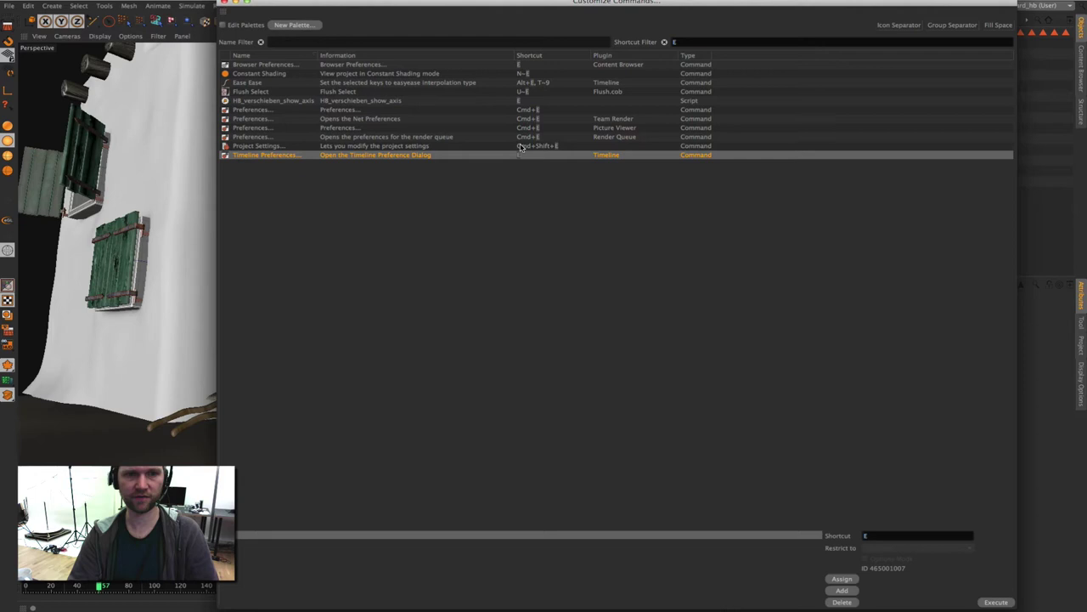
left_click(524, 66)
left_click(524, 155)
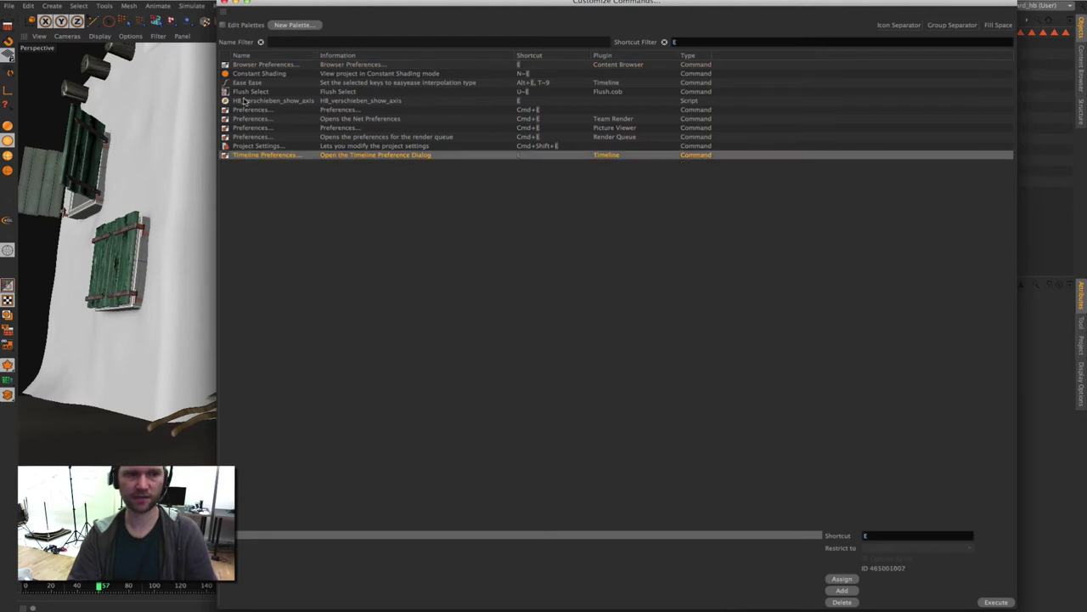
Sort by shortcut and step through the Preferences commands, noting Project Settings' Cmd+Shift+E.
left_click(524, 57)
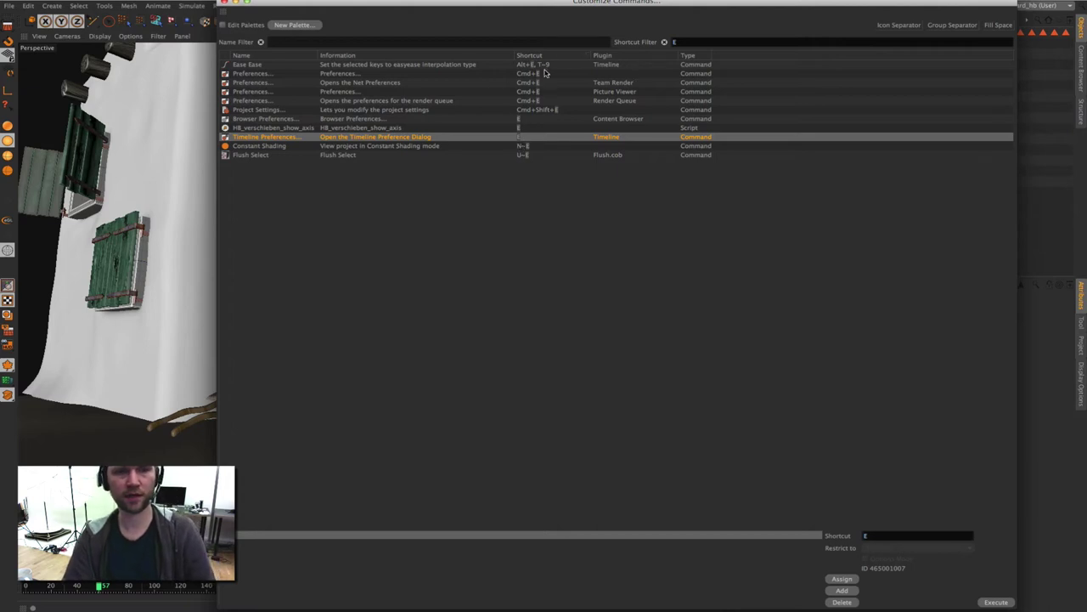
left_click(515, 65)
left_click(525, 74)
left_click(525, 83)
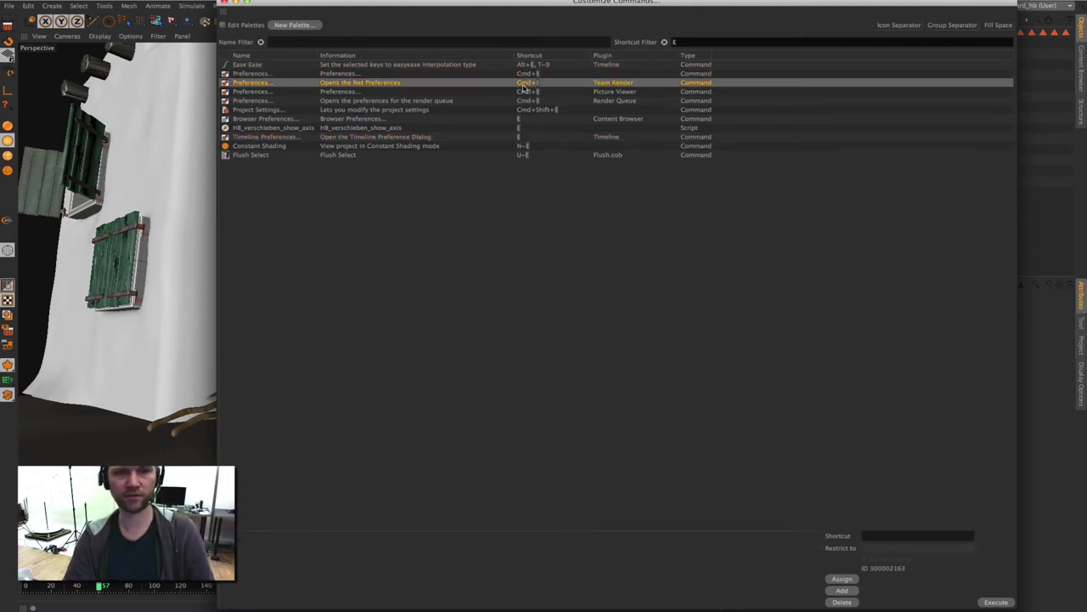
left_click(520, 92)
left_click(521, 103)
left_click(519, 110)
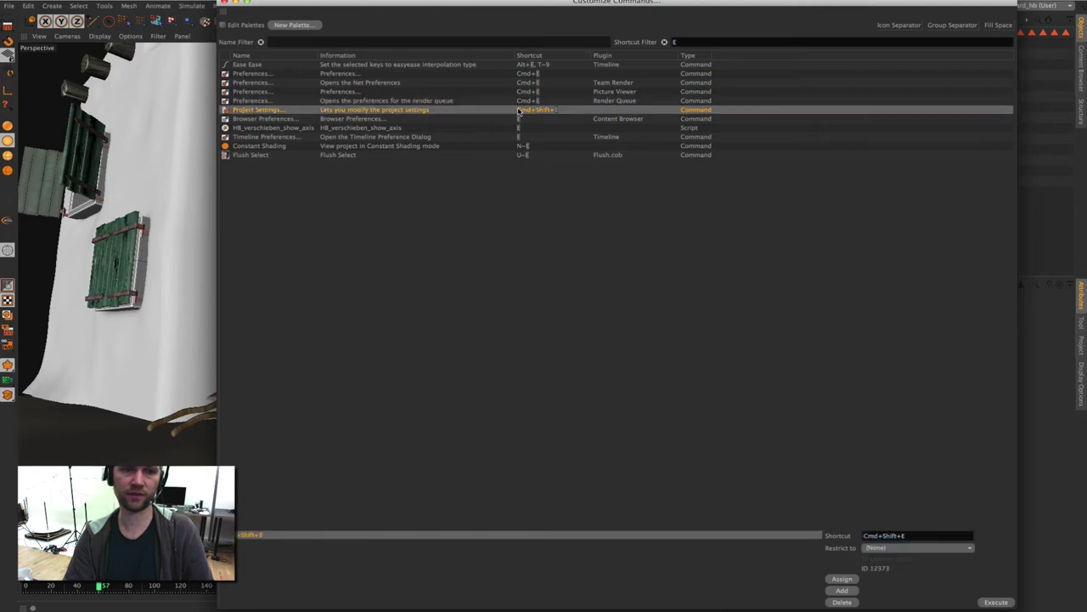
left_click(505, 100)
left_click(525, 94)
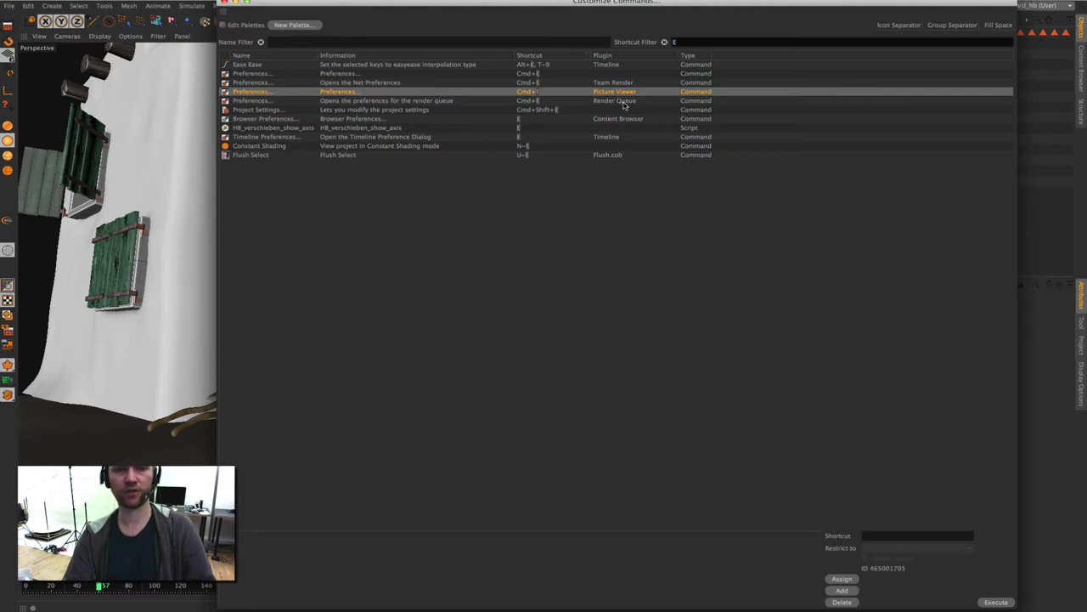
left_click(600, 102)
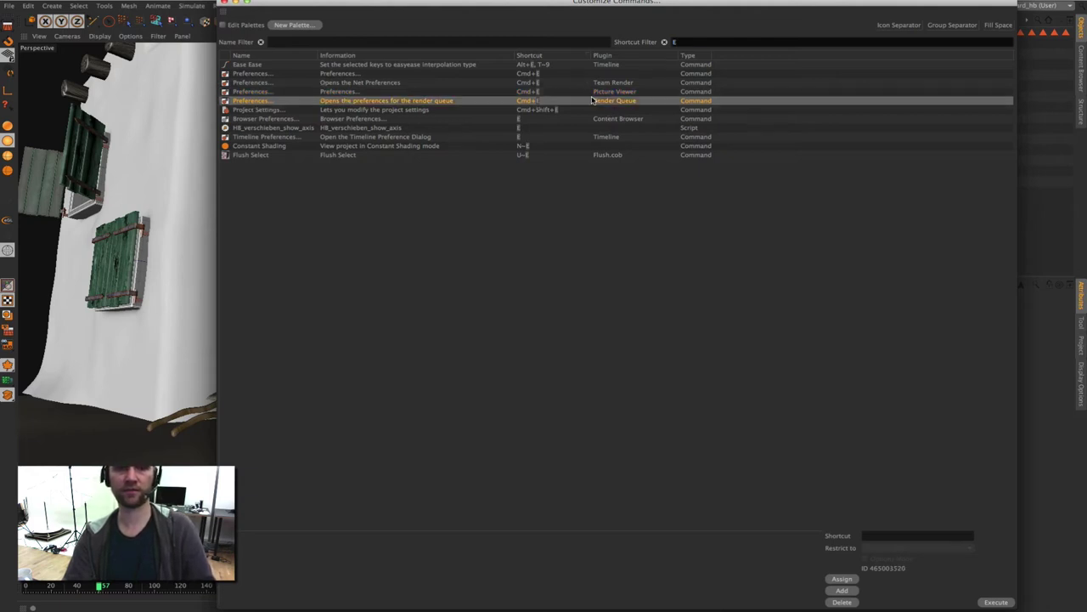
left_click(527, 94)
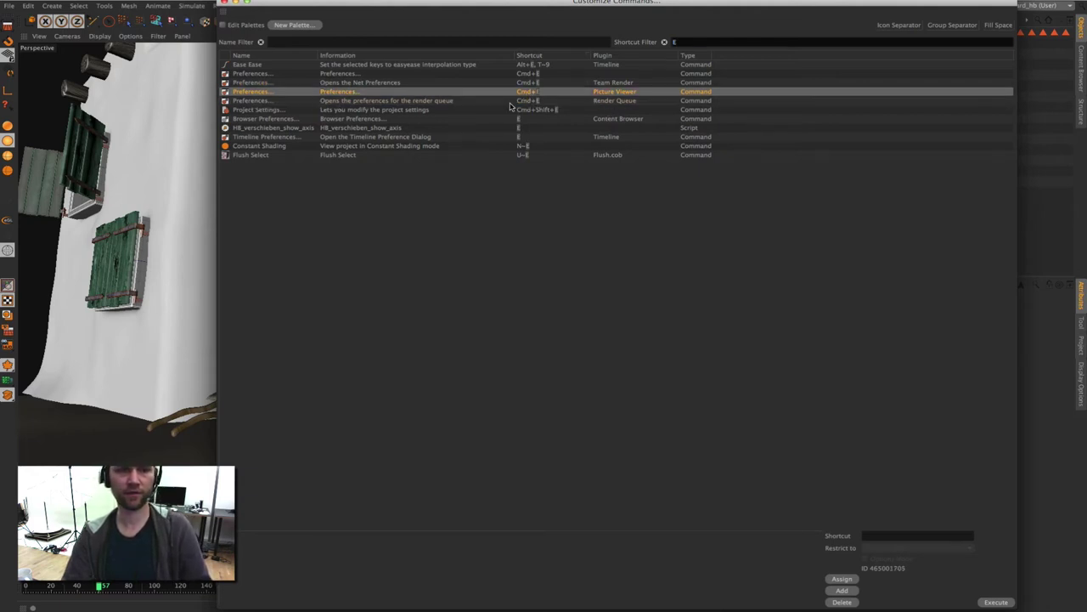
left_click(526, 100)
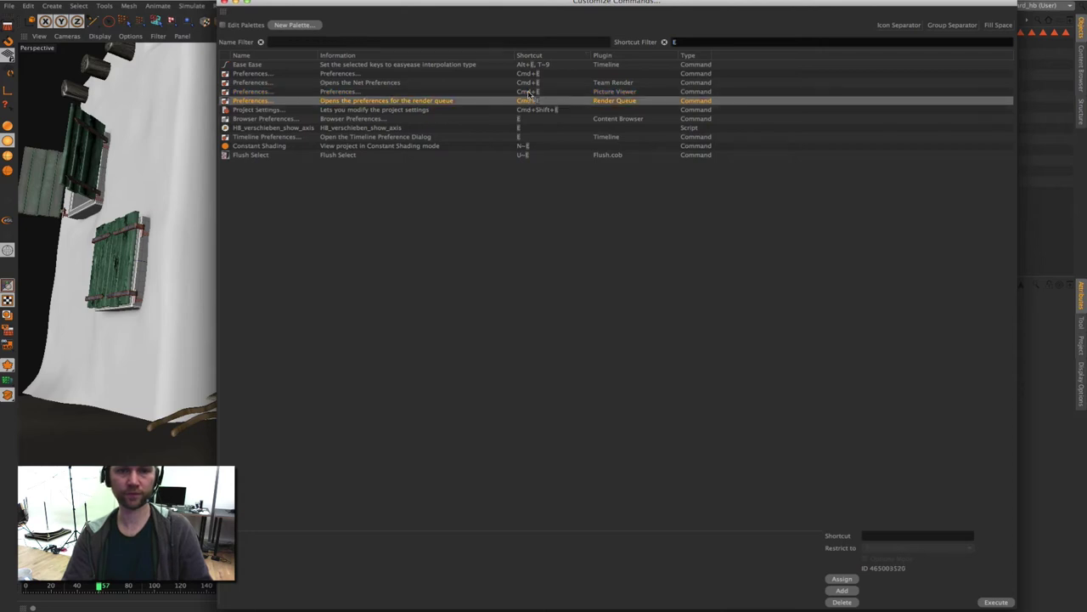
left_click(527, 92)
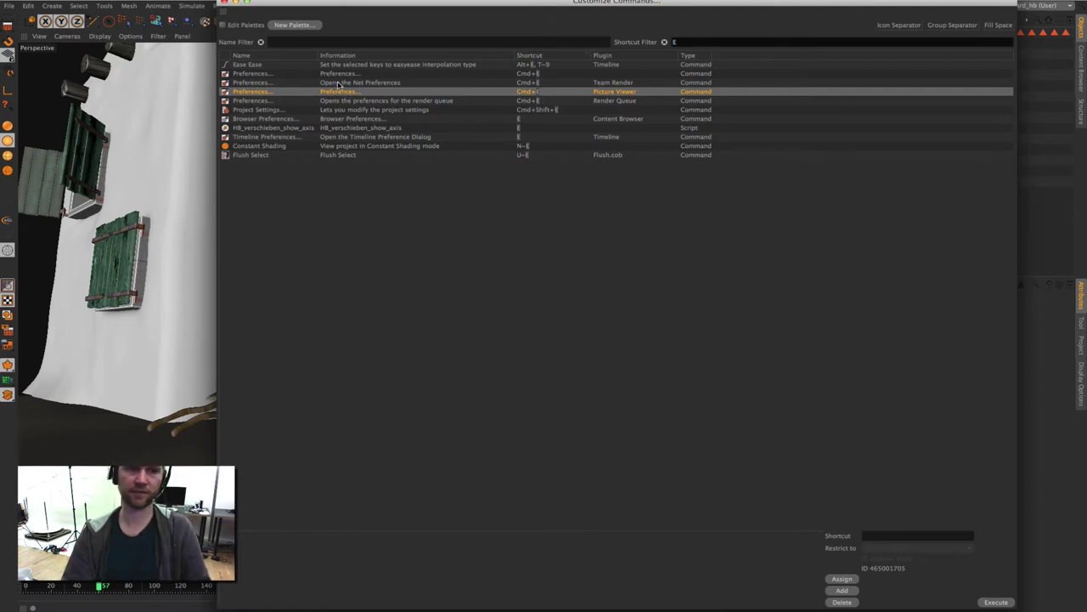
Compare the Preferences commands' Cmd+E shortcuts and inspect HB_verschieben_show_axis's shortcut.
left_click(338, 83)
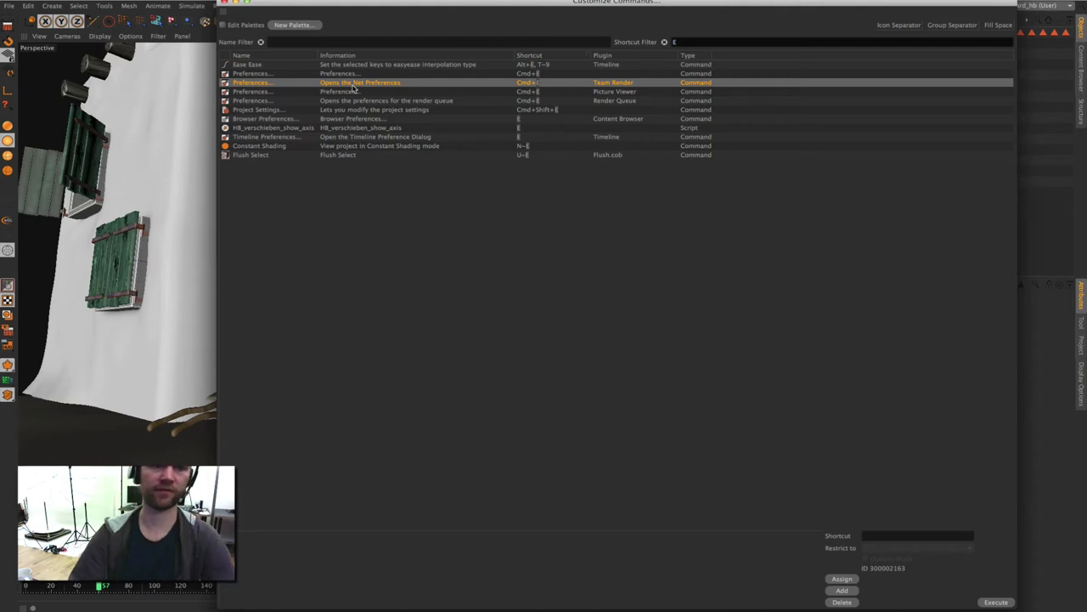
key("Down")
left_click(532, 102)
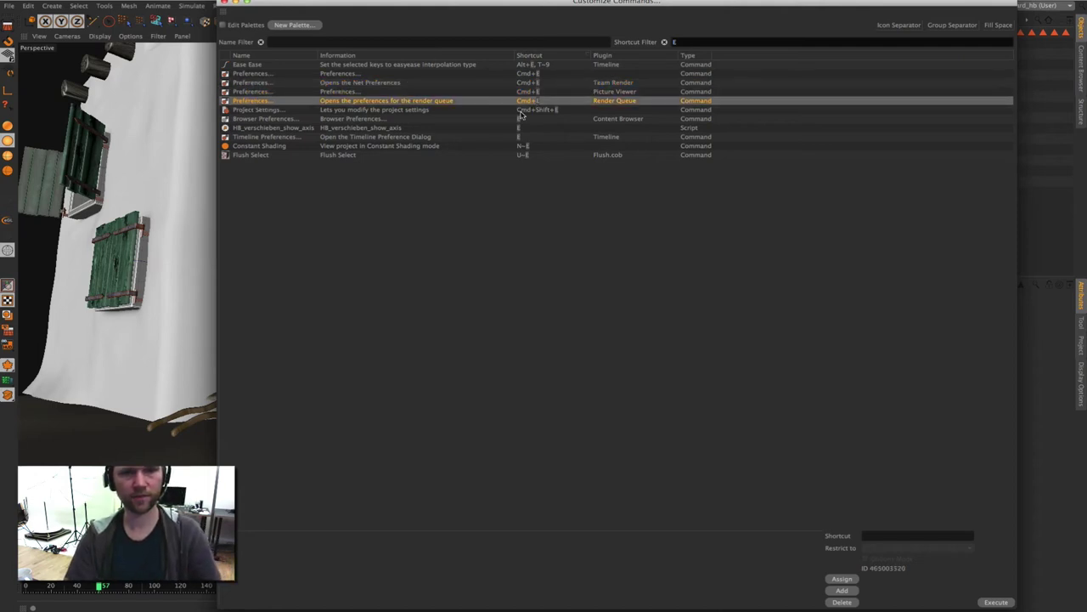
left_click(521, 109)
left_click(522, 84)
left_click(527, 91)
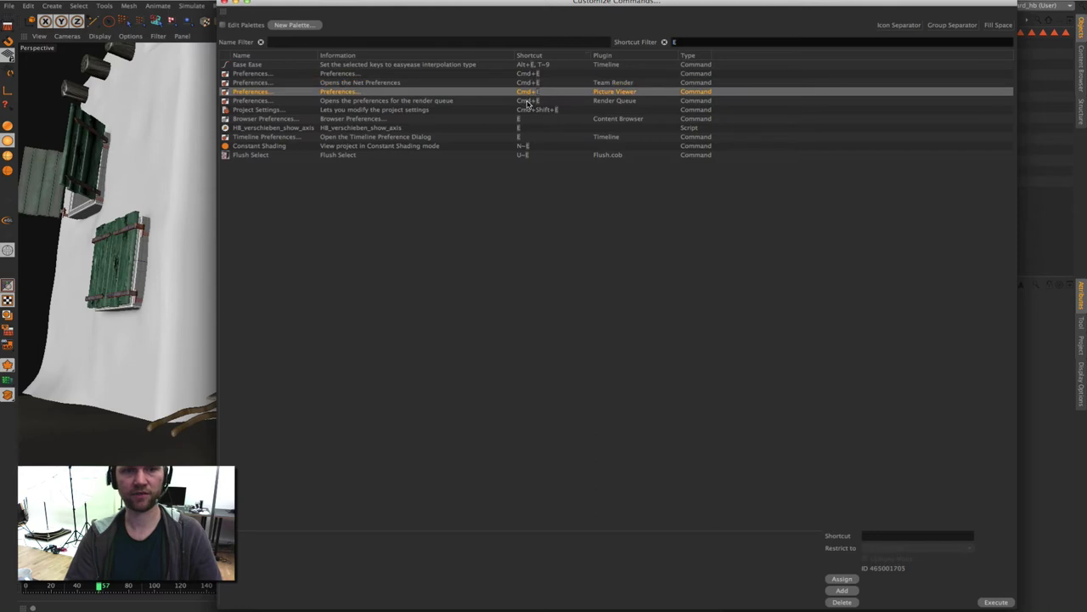
left_click(530, 100)
left_click(525, 92)
left_click(524, 84)
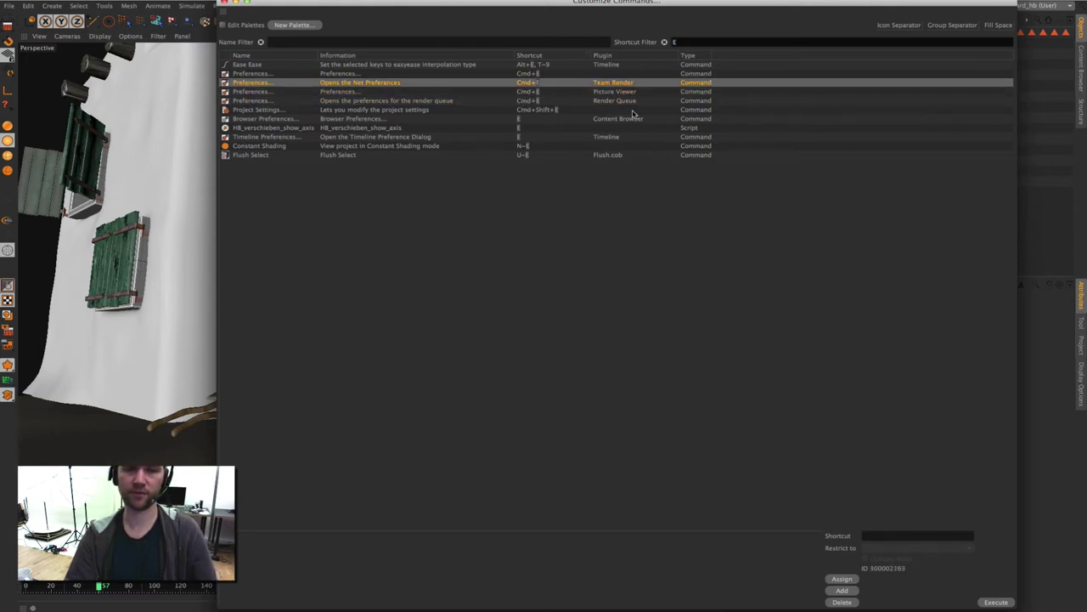
left_click(528, 91)
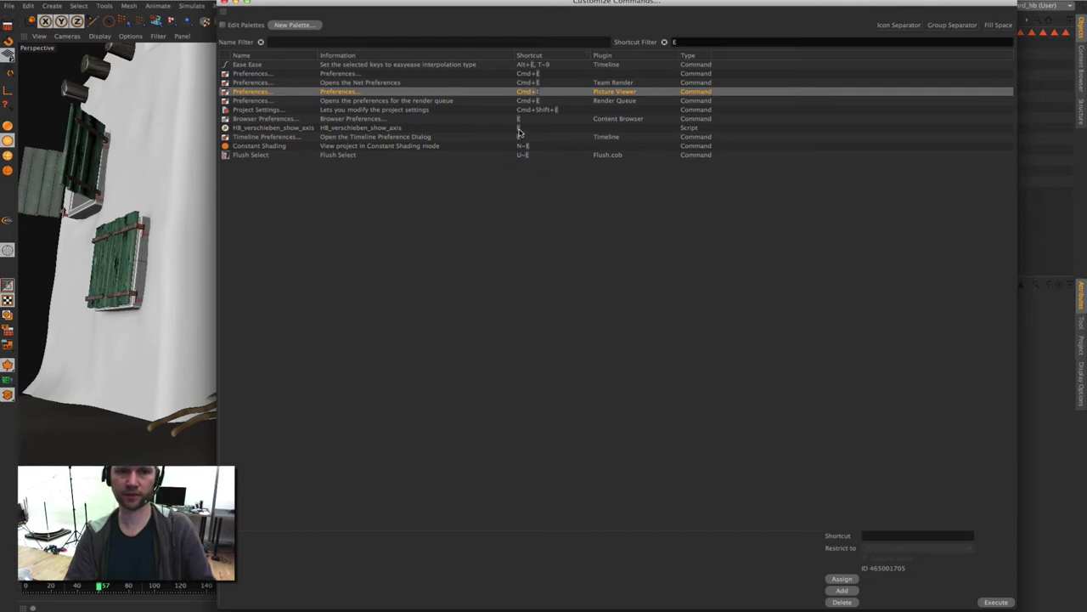
left_click(519, 129)
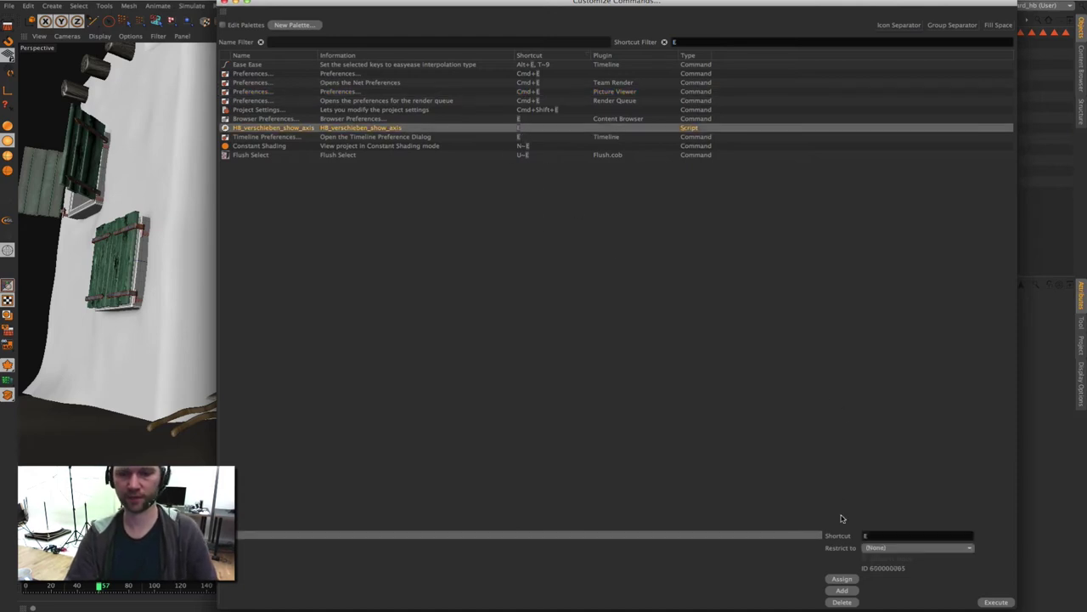
Check the Restrict to manager options, then review the Timeline, Browser and Picture Viewer Preferences.
left_click(883, 551)
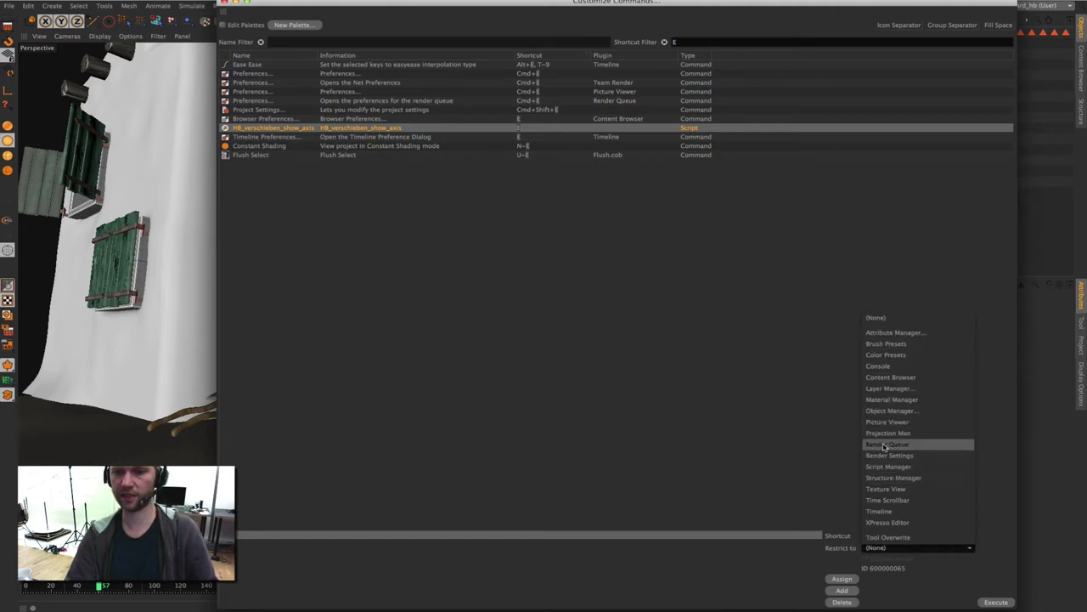
left_click(376, 201)
left_click(353, 138)
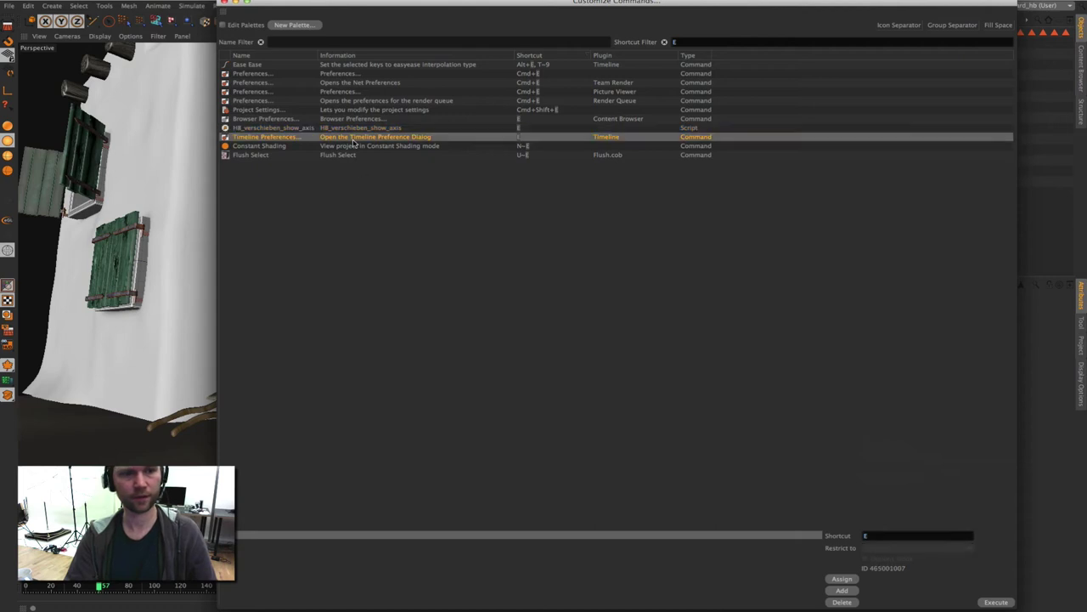
left_click(367, 120)
left_click(528, 92)
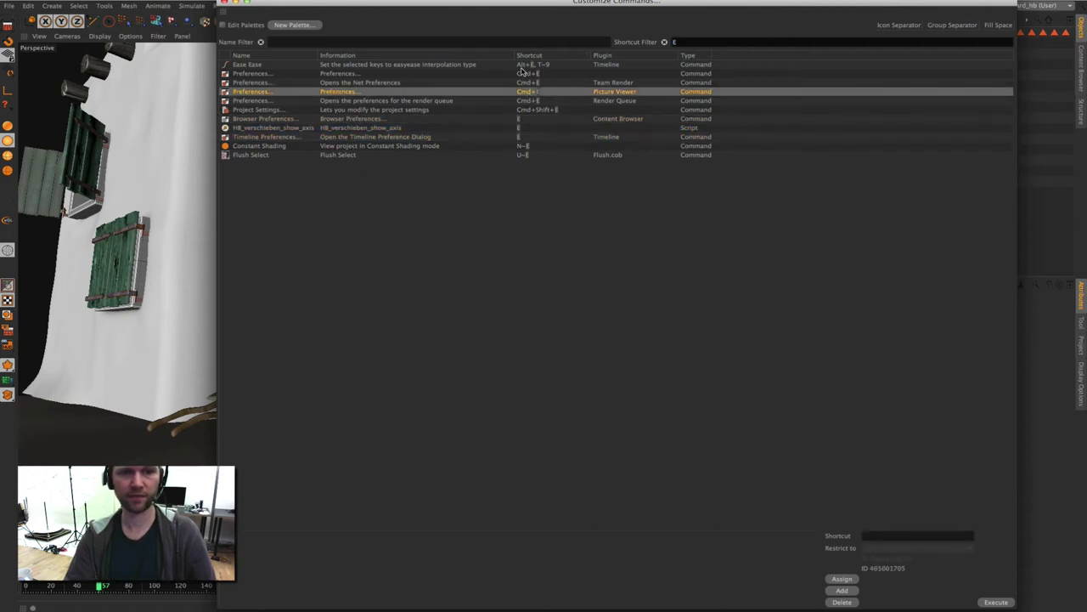
Inspect Ease Ease's T~9 shortcut, then move the window down to reveal the scene.
left_click(530, 66)
left_click(445, 101)
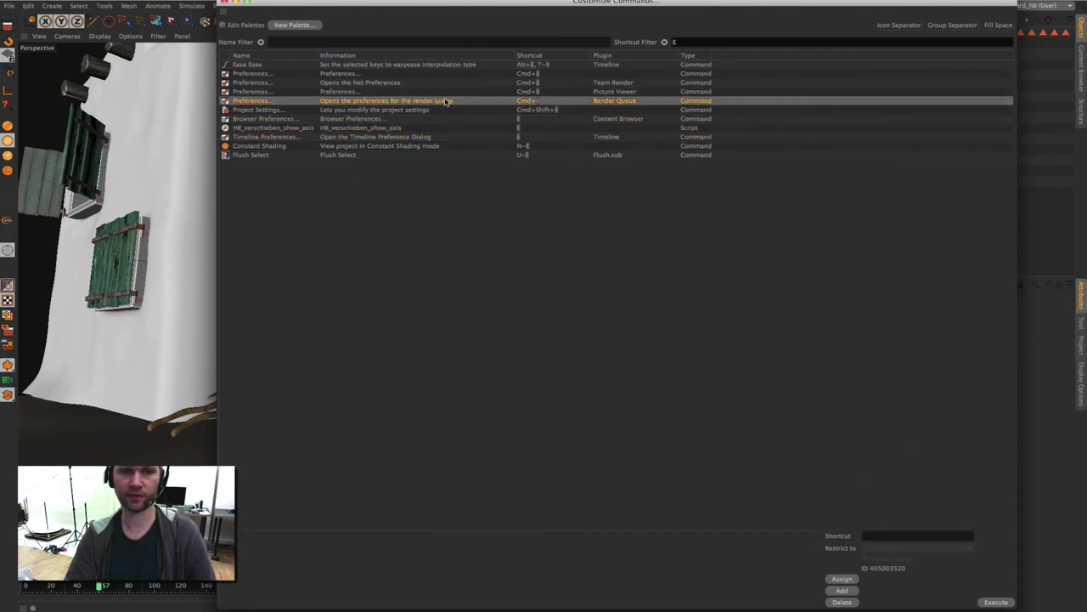
left_click(357, 67)
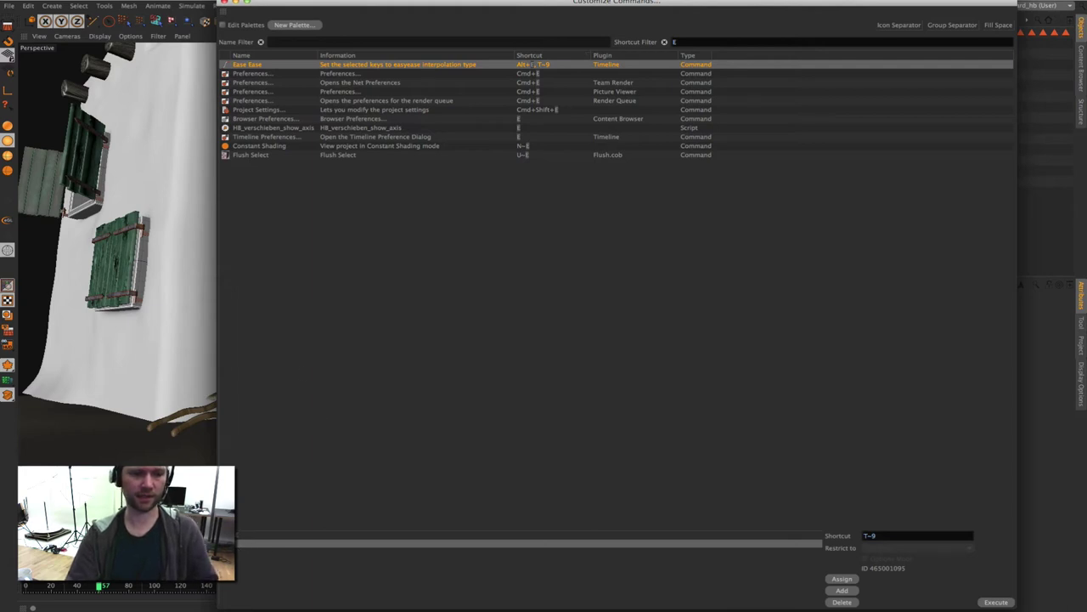
left_click(330, 75)
left_click(339, 67)
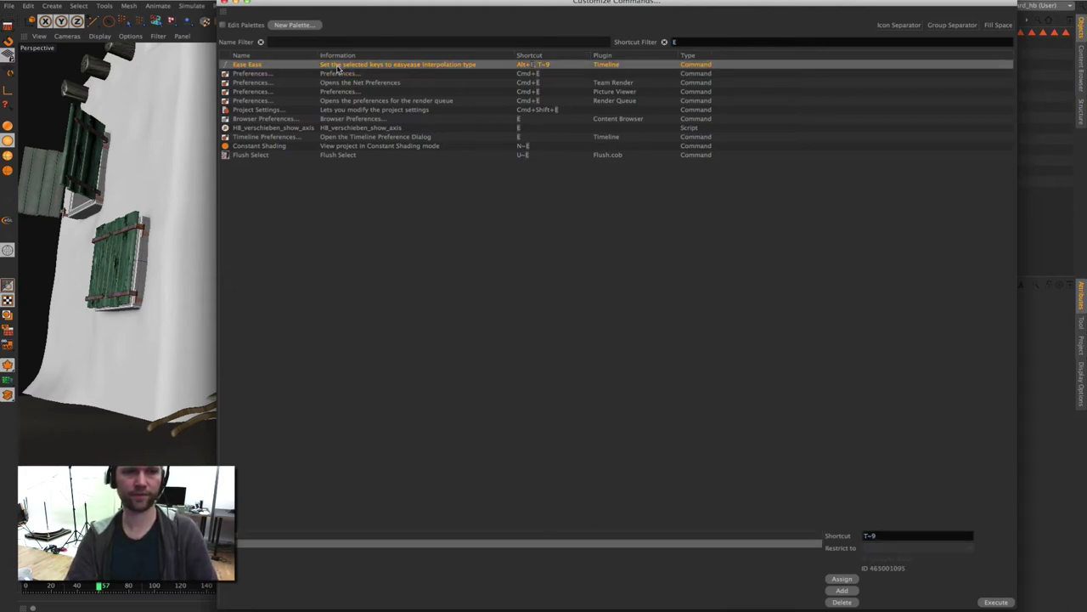
mouse_move(380, 7)
left_mouse_down()
mouse_move(365, 92)
mouse_move(425, 163)
left_mouse_up()
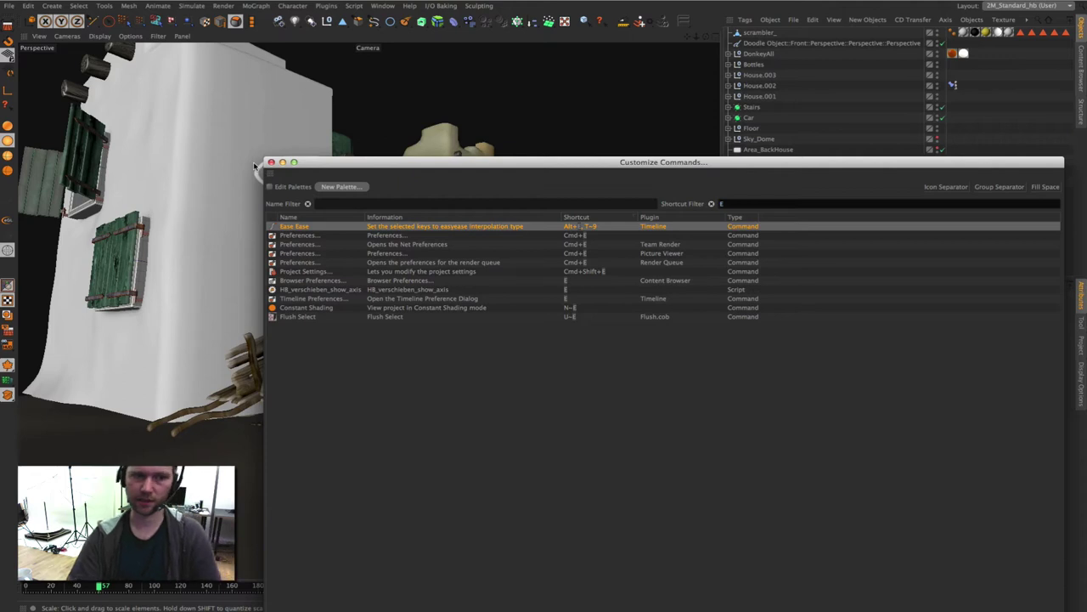
Move the window back up-left and compare Preferences with Ease Ease's Alt+E and T~9 shortcuts.
left_click_drag(502, 165, 457, 107)
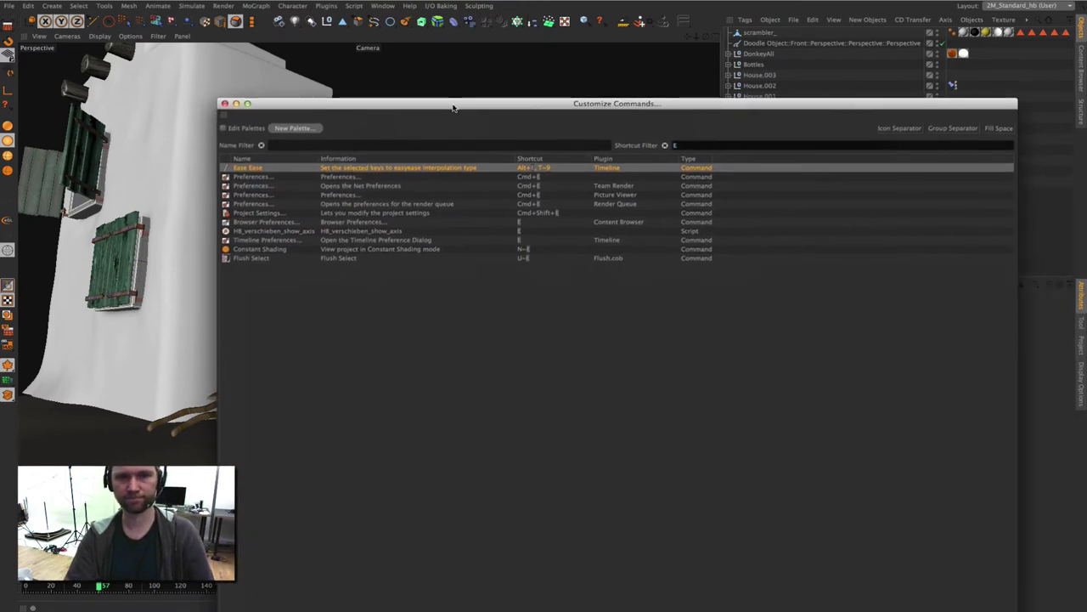
left_click(426, 177)
left_click(339, 169)
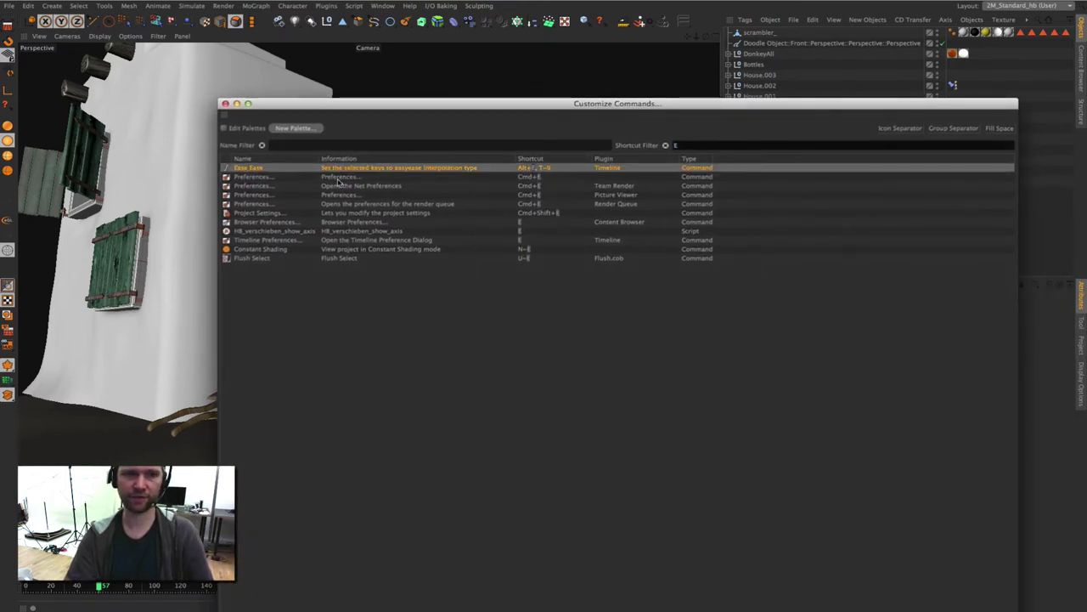
left_click(338, 180)
left_click(376, 167)
left_click(342, 177)
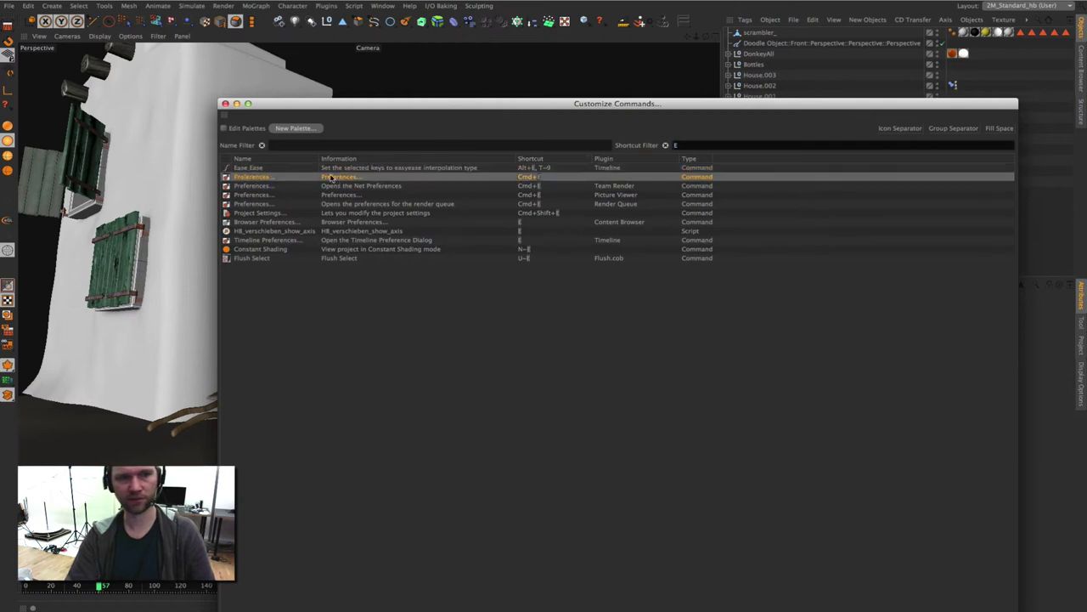
left_click(336, 169)
left_click(330, 178)
left_click(321, 168)
left_click_drag(219, 108, 192, 76)
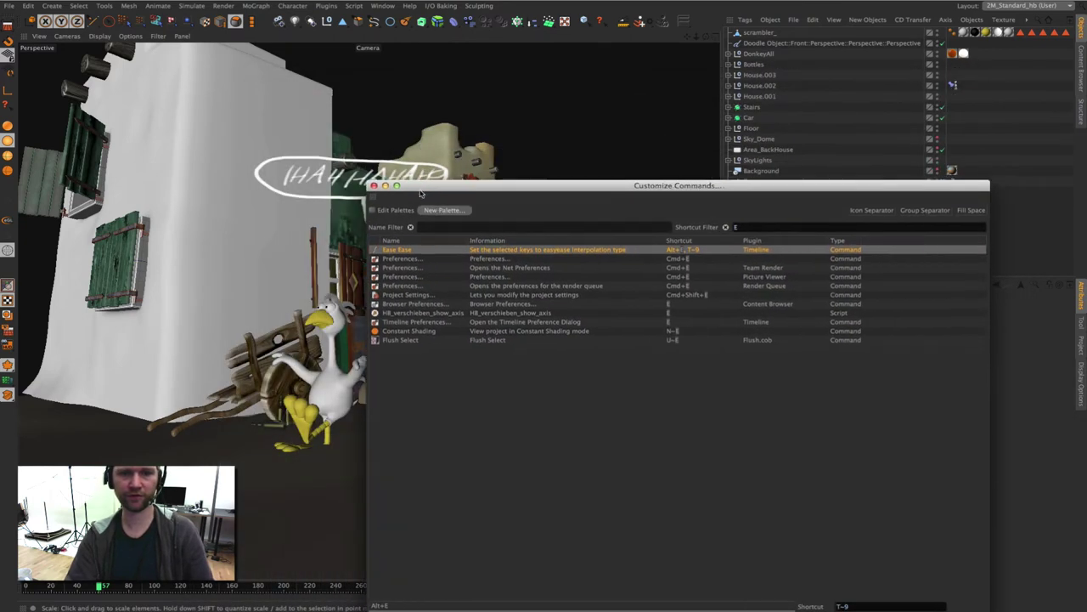
left_click_drag(347, 82, 383, 87)
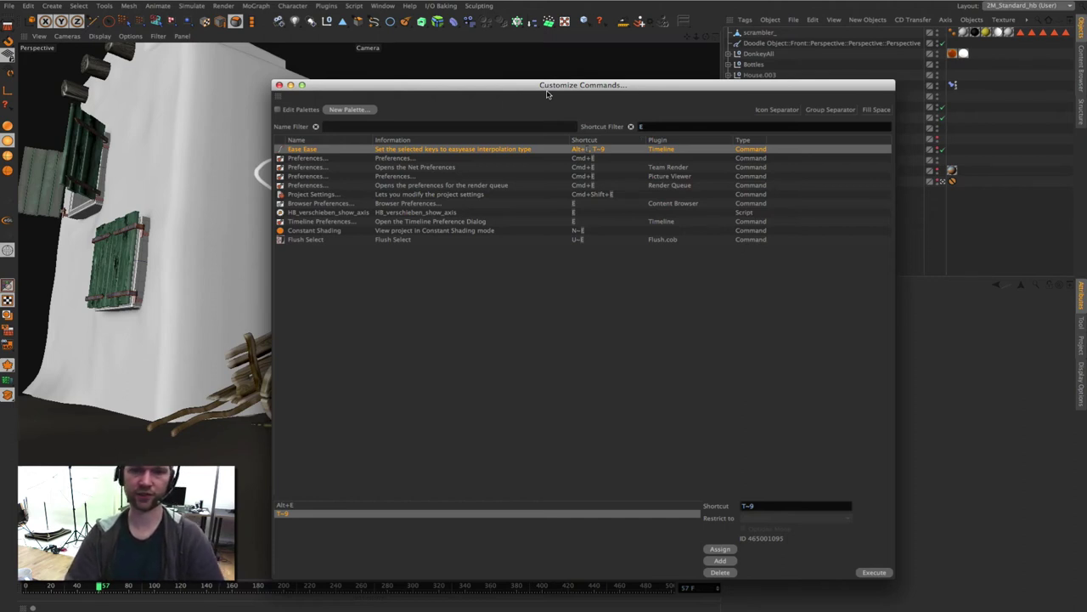
Reposition the Customize Commands window, then switch to Finder showing the MASTER R15 Beta folder.
left_click_drag(547, 94, 589, 101)
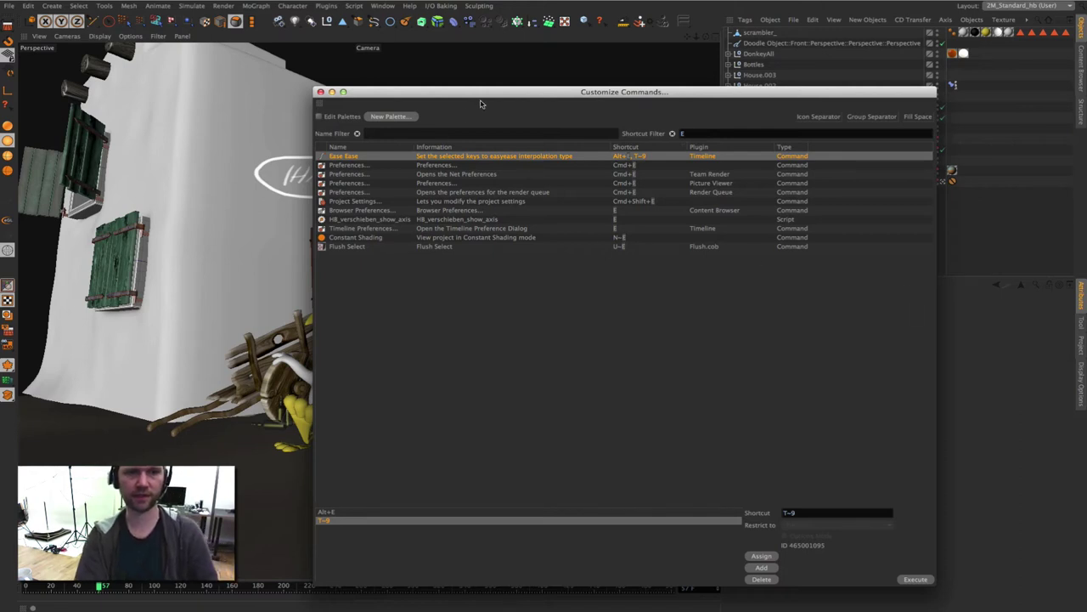
left_click_drag(464, 92, 412, 84)
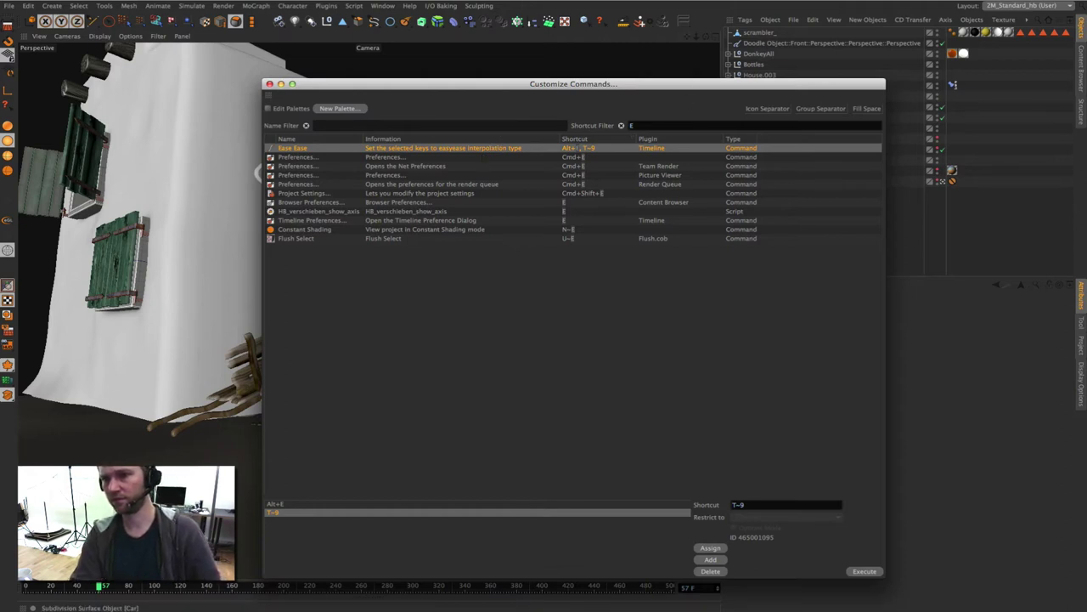
left_click(415, 153)
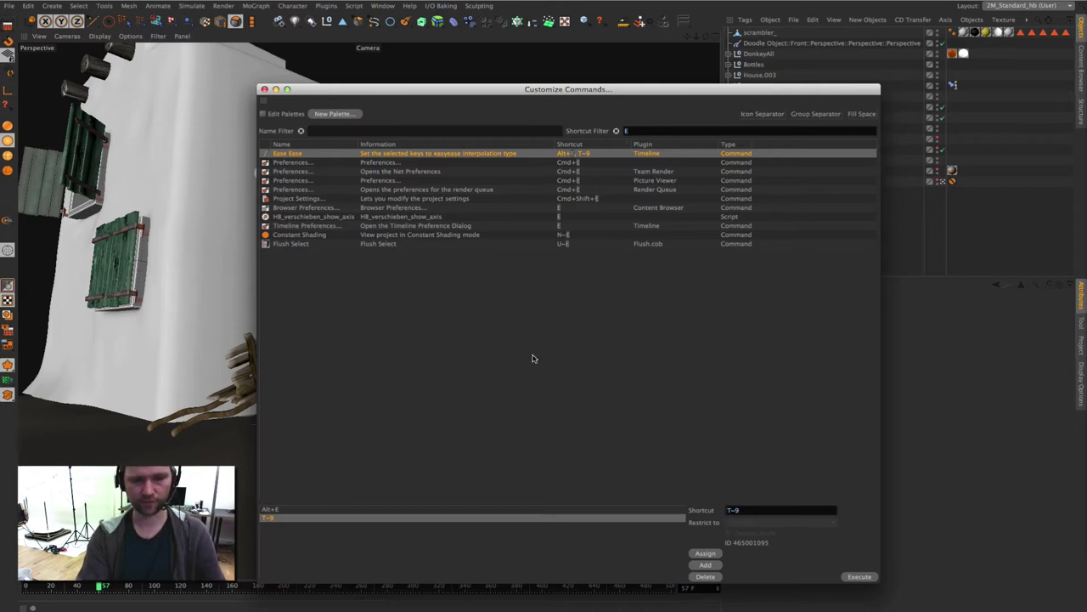
key("super+Tab")
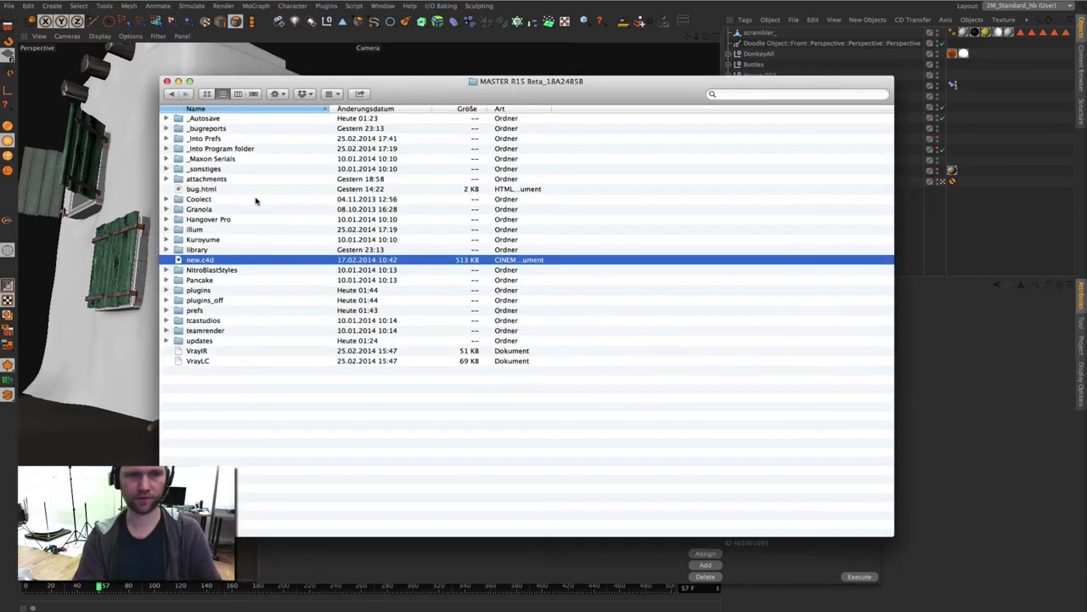
Open the prefs folder and check the context actions for shortcuttable.res.
left_click_drag(416, 85, 547, 74)
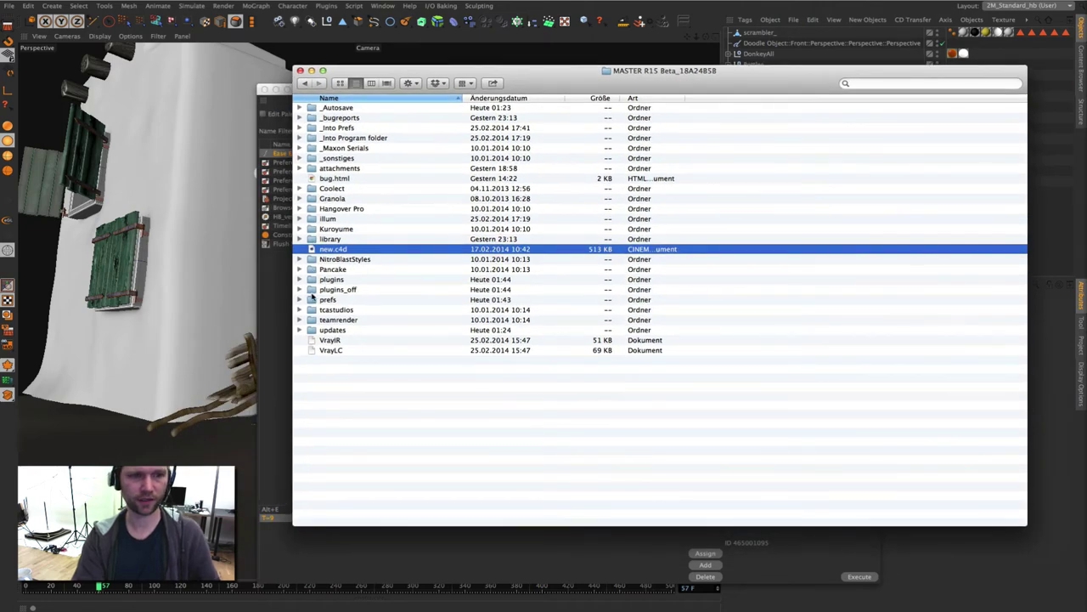
double_click(311, 300)
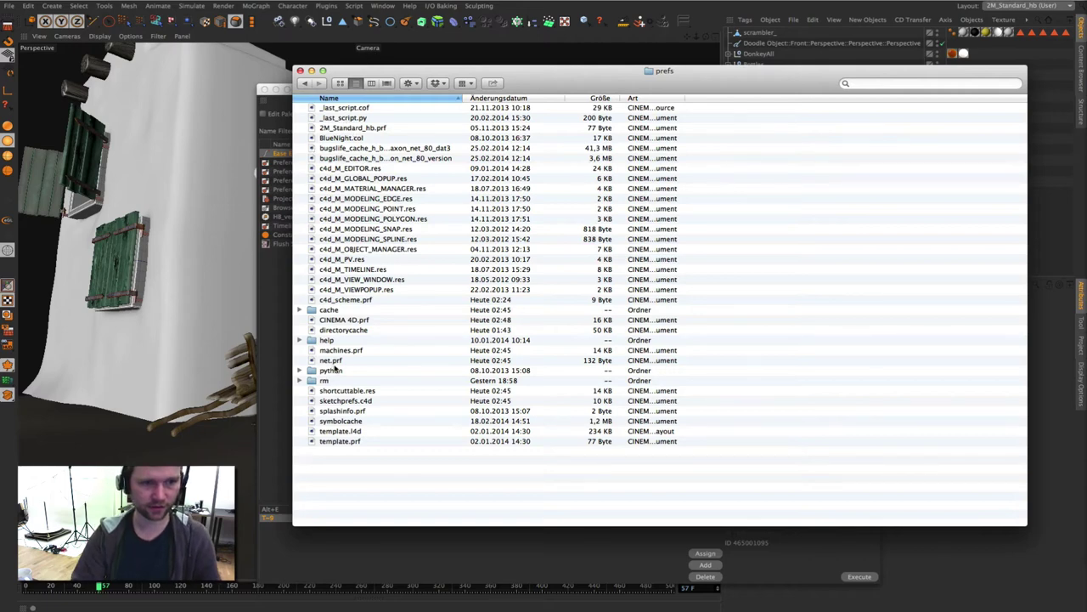
left_click(331, 392)
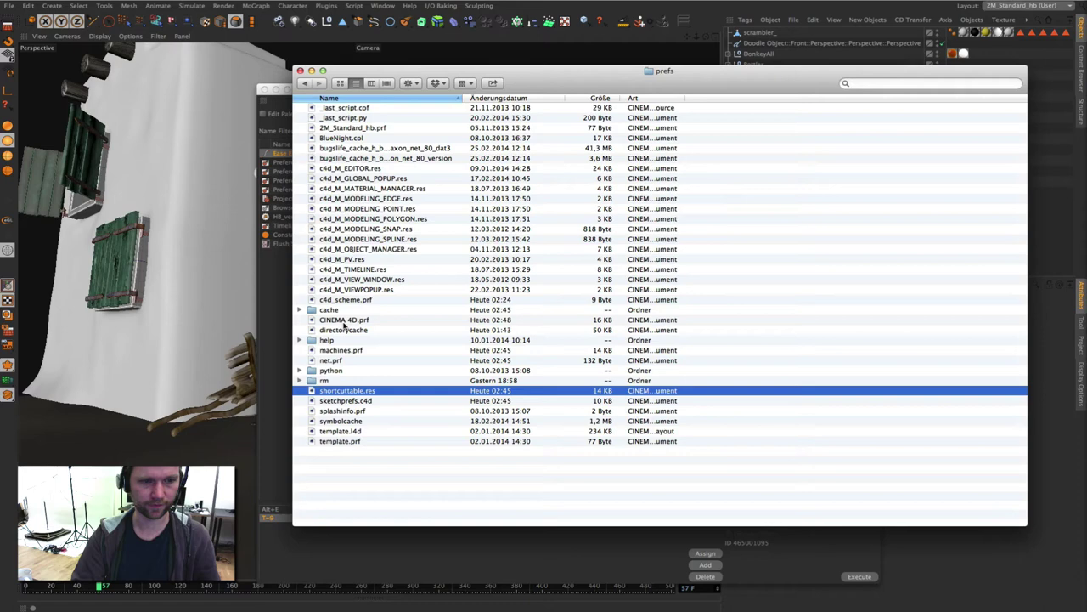
right_click(338, 395)
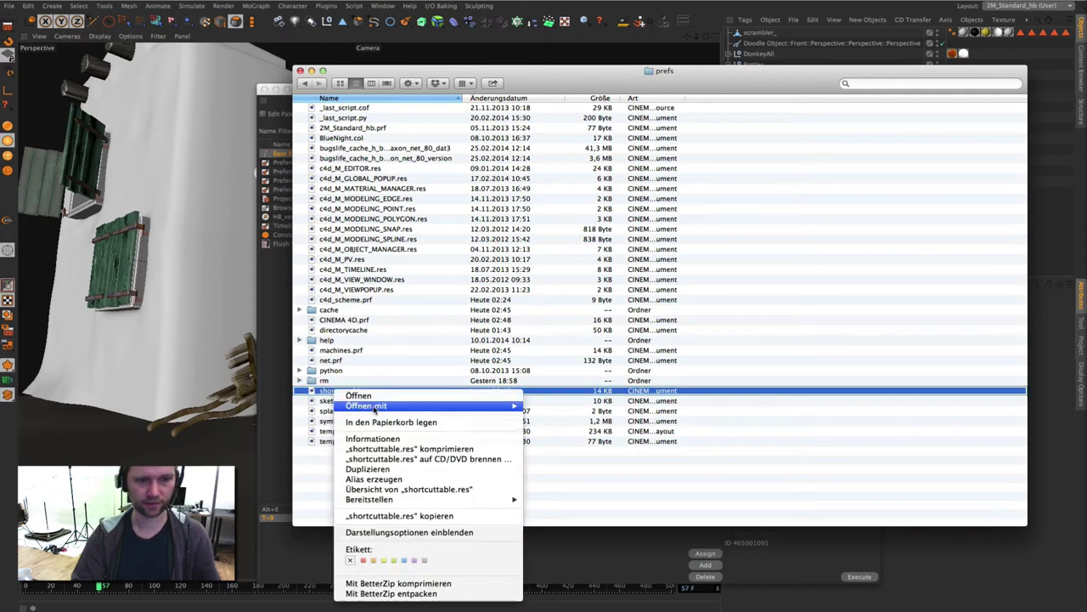
key("Escape")
right_click(337, 396)
mouse_move(367, 409)
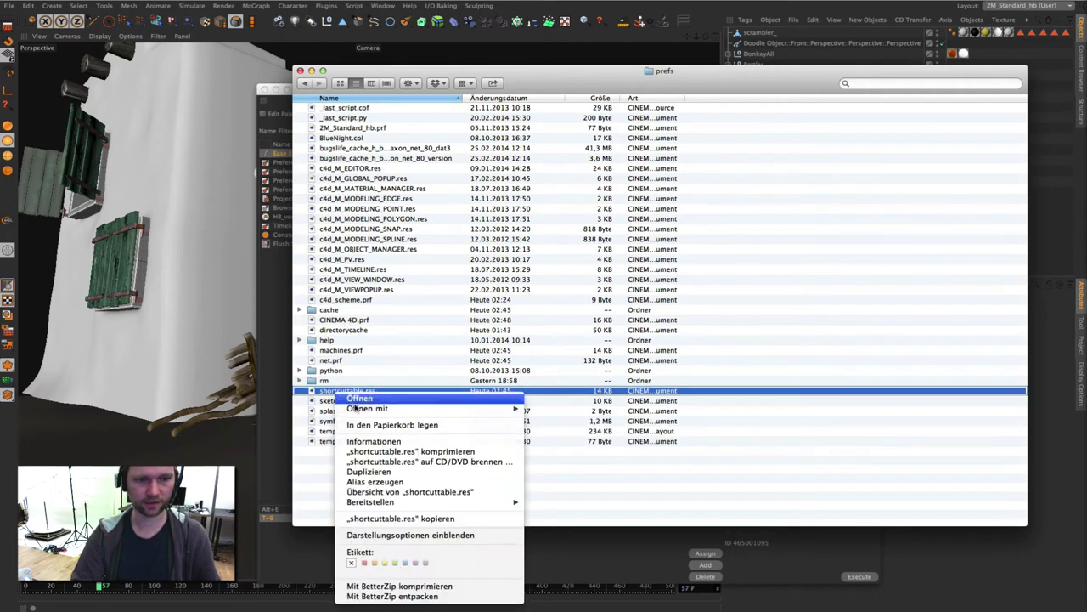
key("Escape")
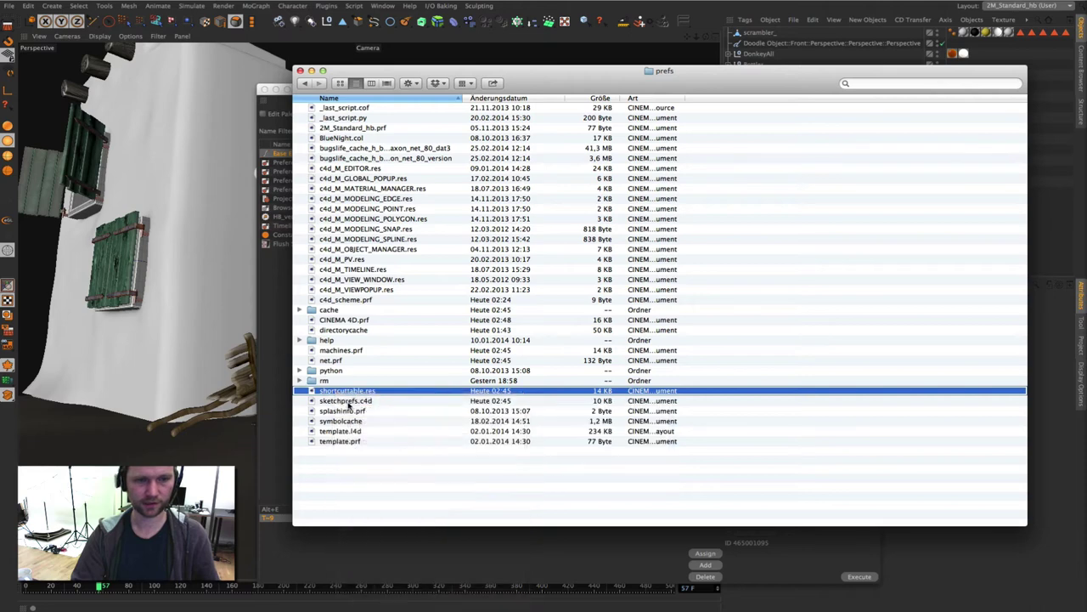
Open shortcuttable.res, drop it into an untitled TextEdit document, and duplicate it as shortcuttable.res 2.
double_click(388, 388)
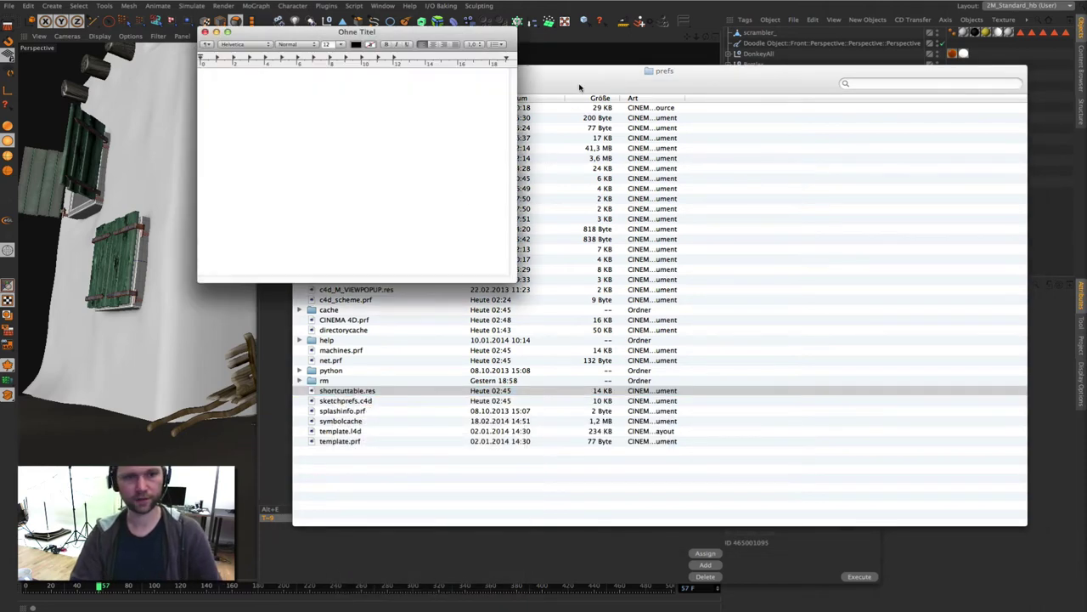
left_click(580, 88)
mouse_move(334, 392)
left_mouse_down()
mouse_move(219, 223)
mouse_move(242, 219)
left_mouse_up()
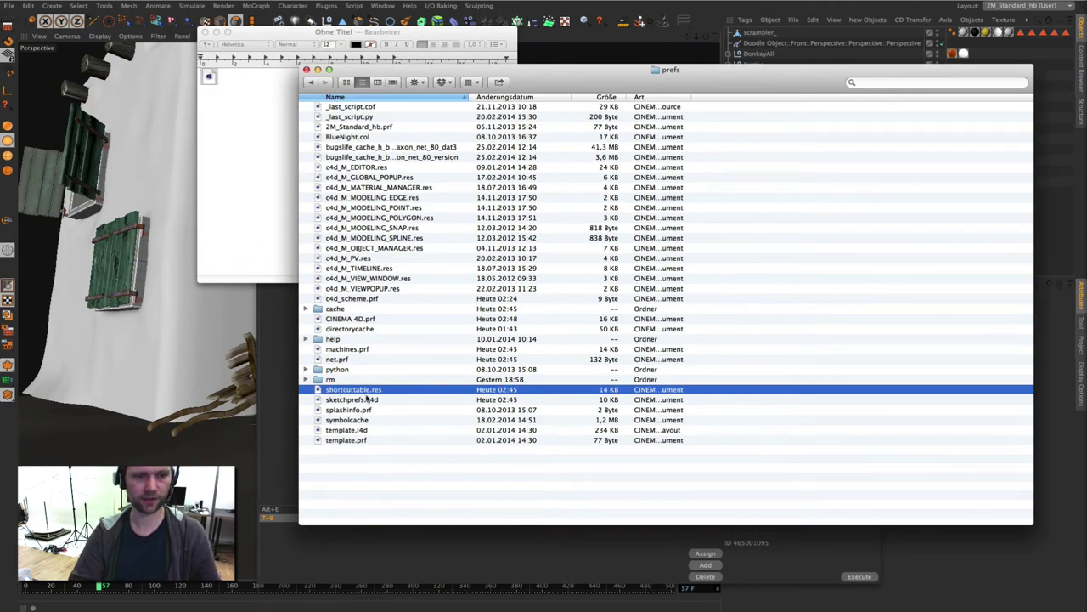
left_click_drag(366, 392, 376, 470, "alt")
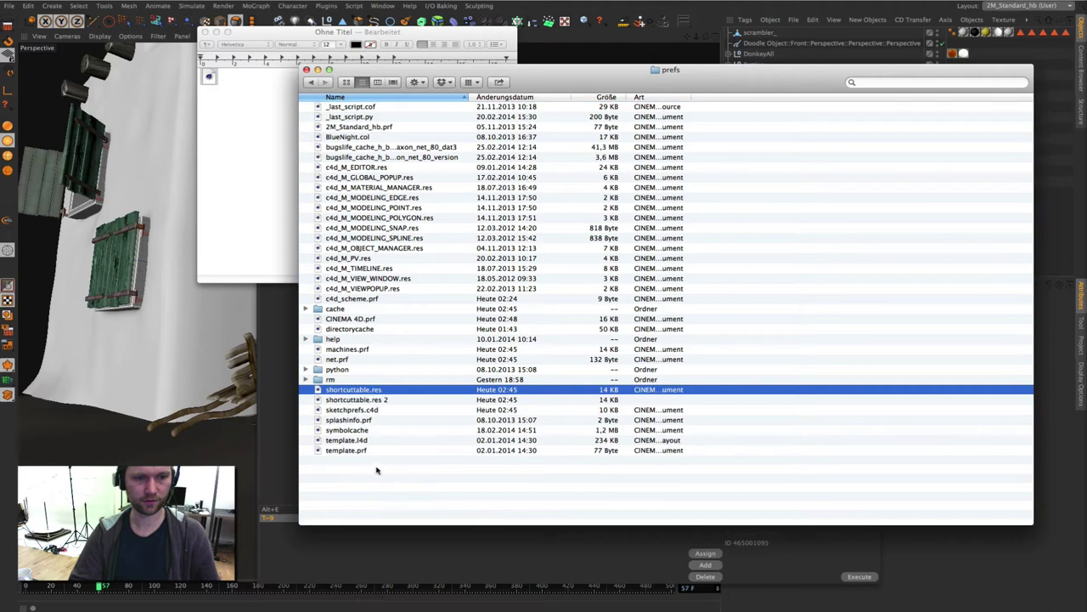
Rename 'shortcuttable.res 2' to shortcuttable.txt, keeping the .txt extension, and open it in TextEdit.
left_click(373, 400)
key("Return")
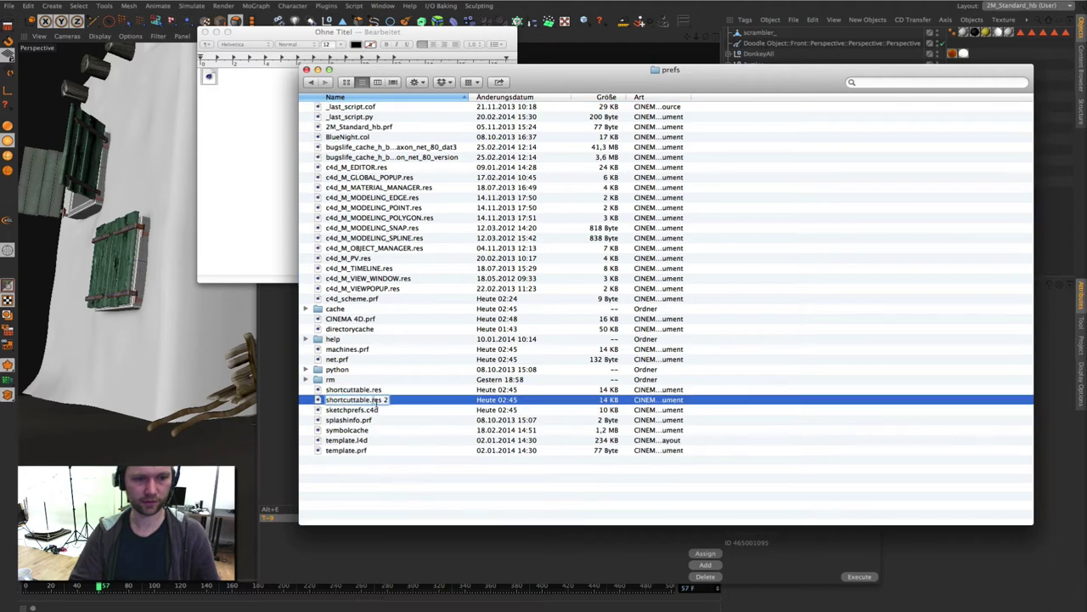
left_click_drag(372, 400, 389, 400)
type("tex")
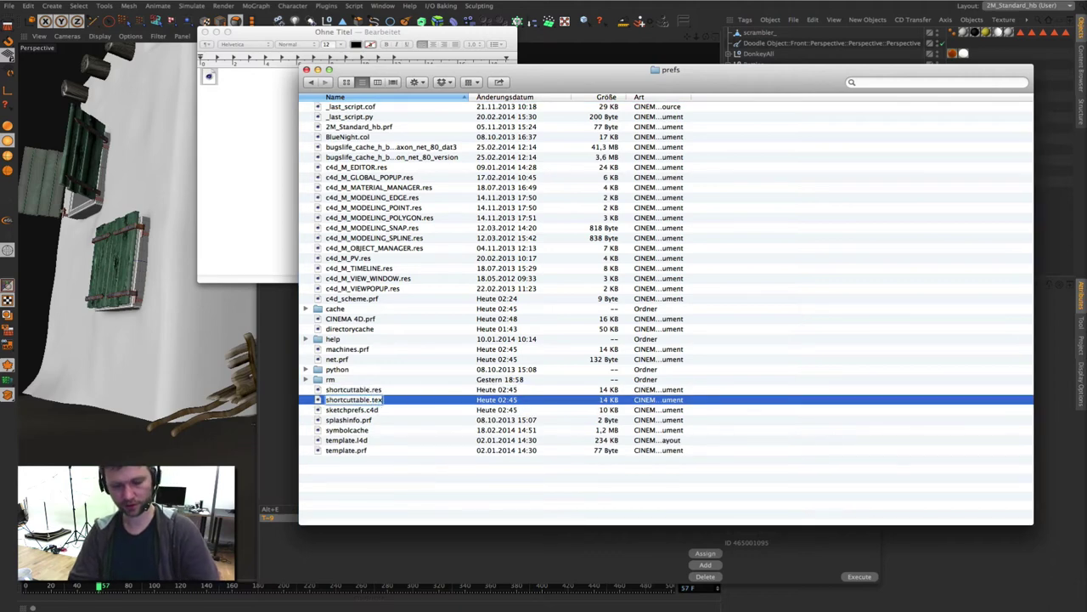
type("t")
key("Return")
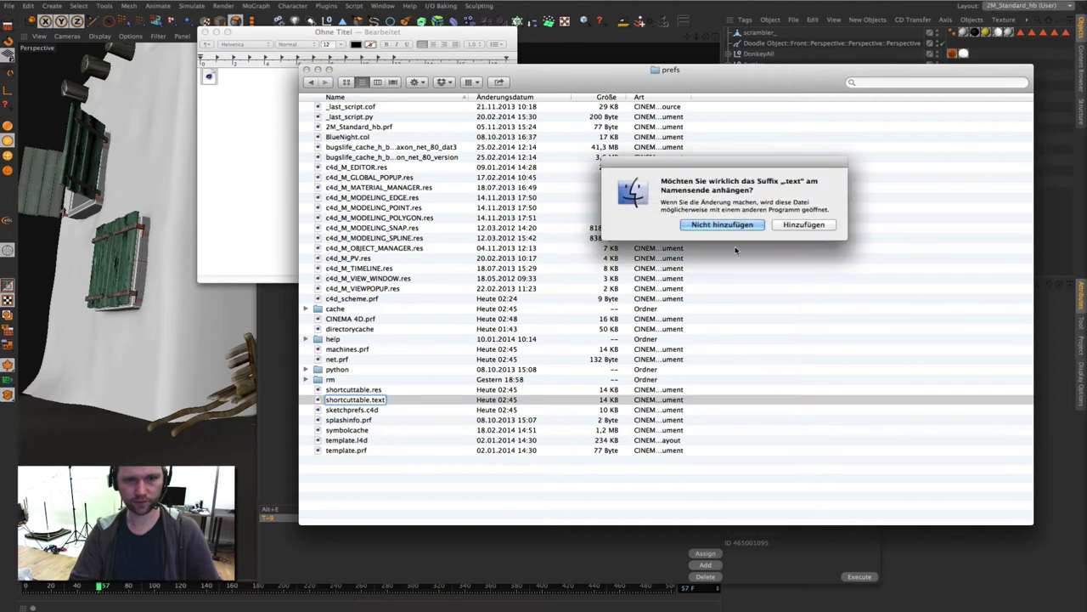
left_click(718, 227)
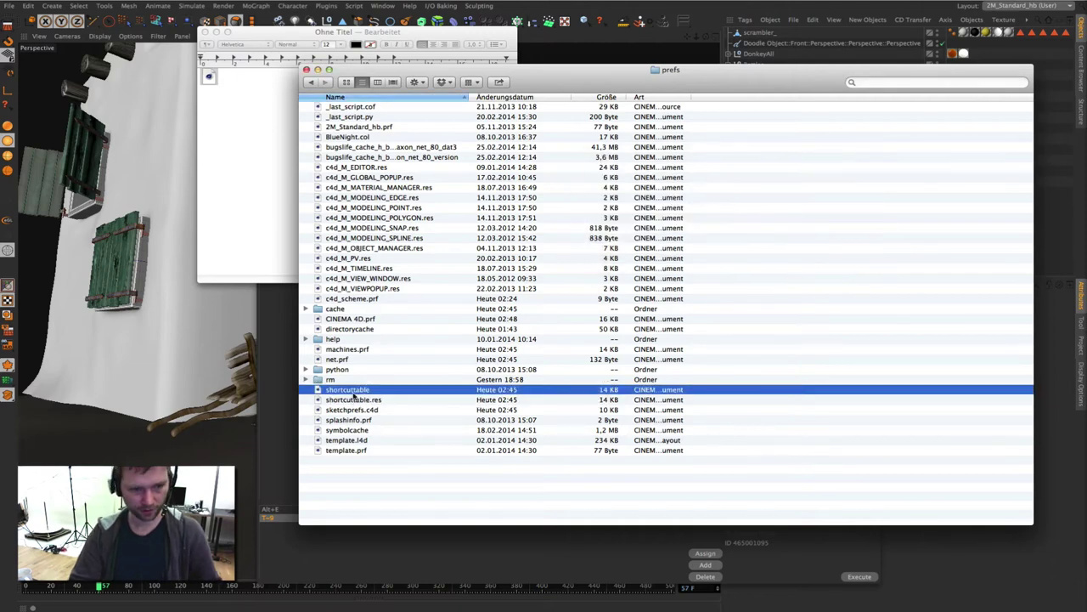
key("Return")
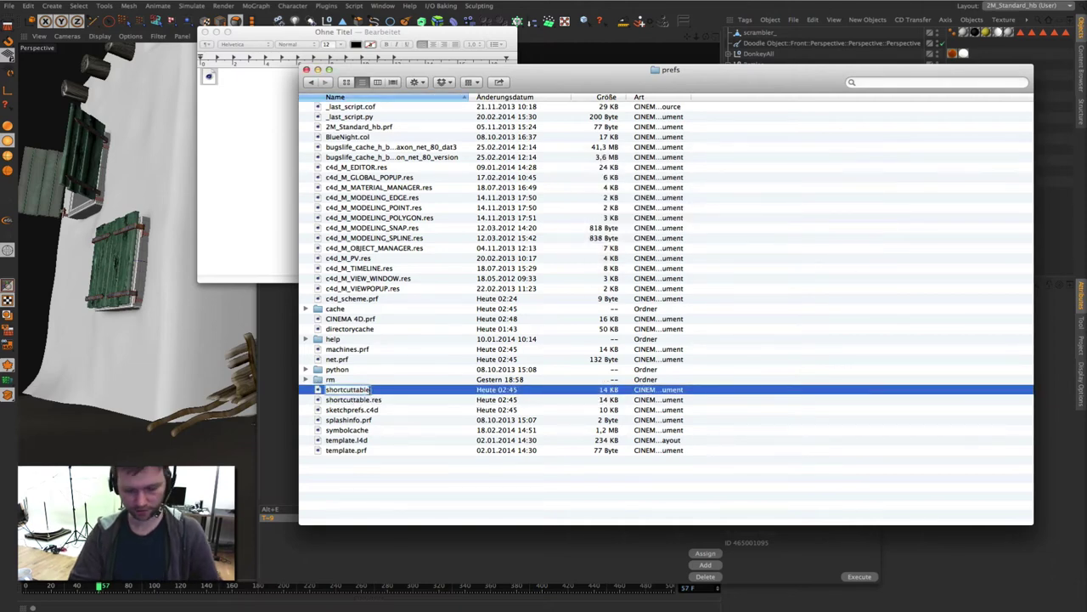
type(".txt")
key("Return")
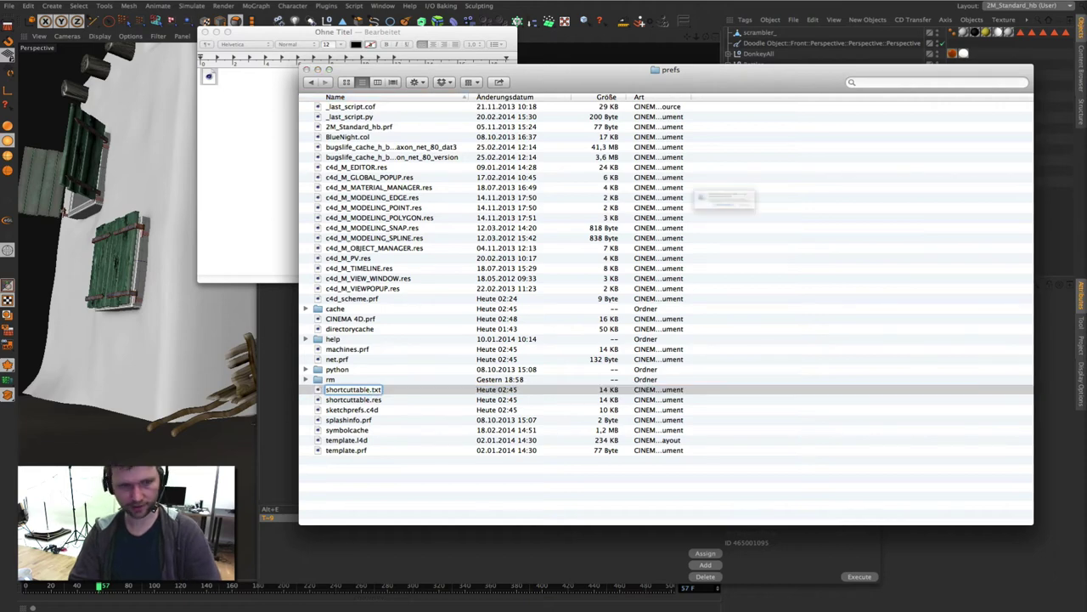
left_click(779, 225)
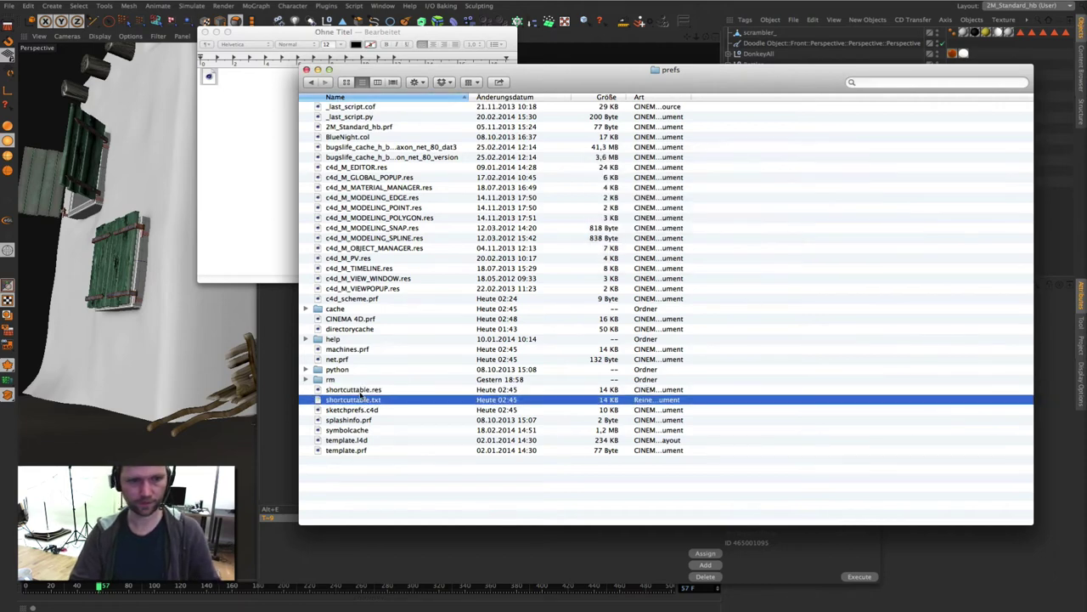
double_click(357, 399)
Move the shortcuttable.txt window up and right and enlarge it.
scroll(377, 167, "down", 1)
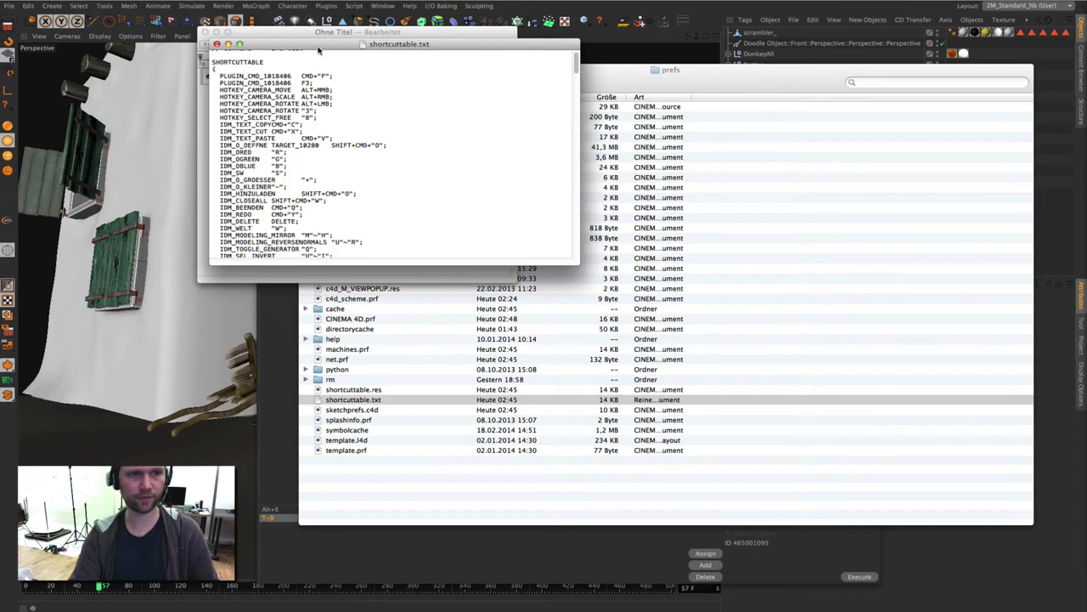
left_click_drag(399, 44, 591, 11)
mouse_move(771, 229)
left_mouse_down()
mouse_move(963, 473)
mouse_move(841, 610)
left_mouse_up()
Scroll through the shortcut entries, then close shortcuttable.txt and the untitled document.
scroll(595, 340, "down", 3)
scroll(624, 314, "down", 10)
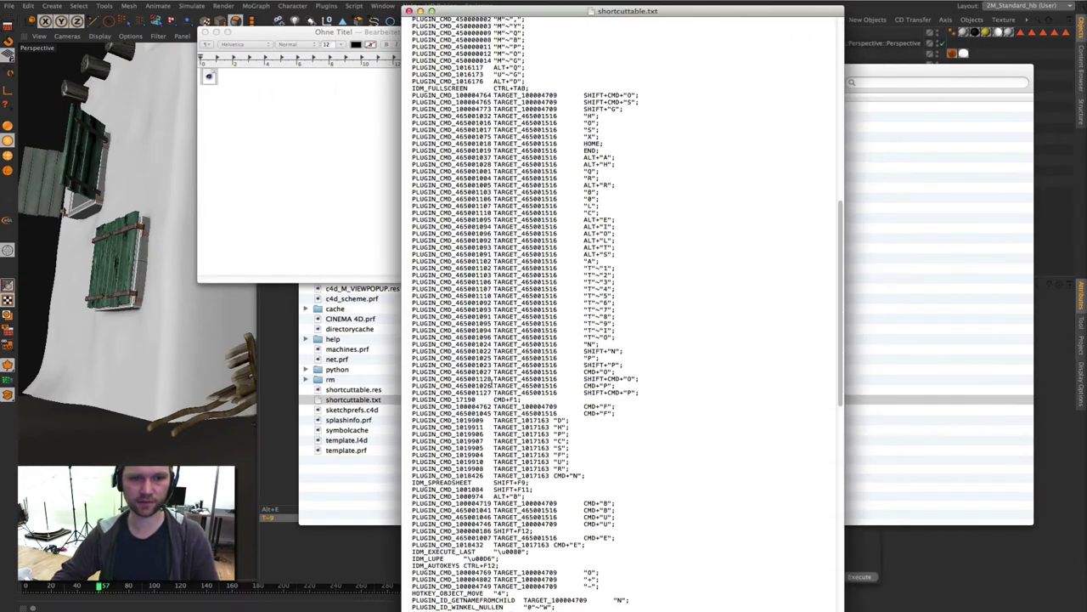
scroll(625, 314, "down", 10)
scroll(624, 314, "down", 10)
scroll(624, 315, "down", 10)
scroll(527, 314, "down", 1)
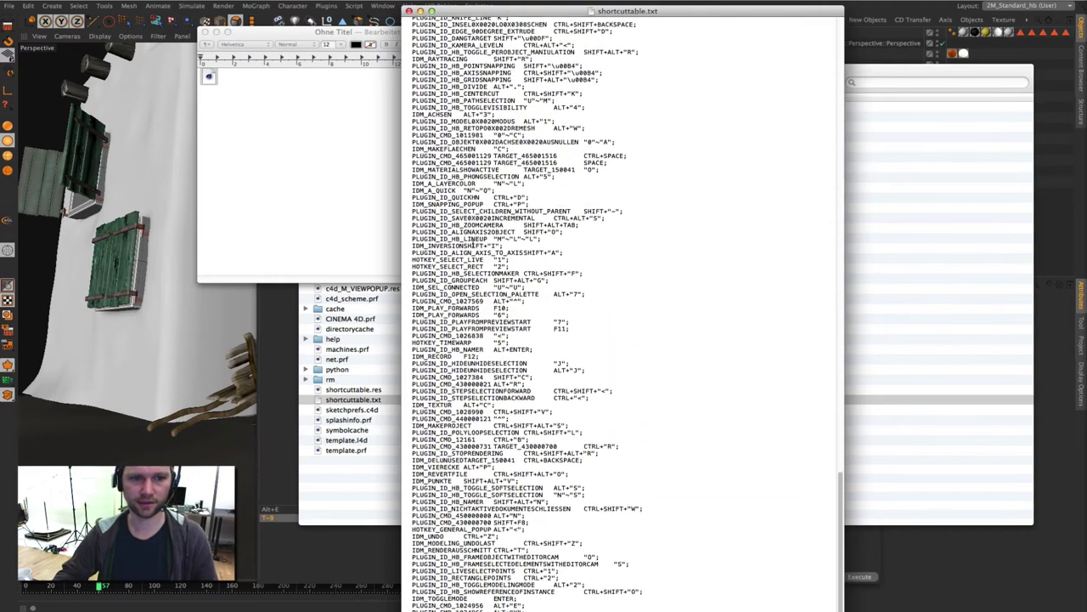
scroll(527, 315, "down", 2)
scroll(526, 314, "down", 1)
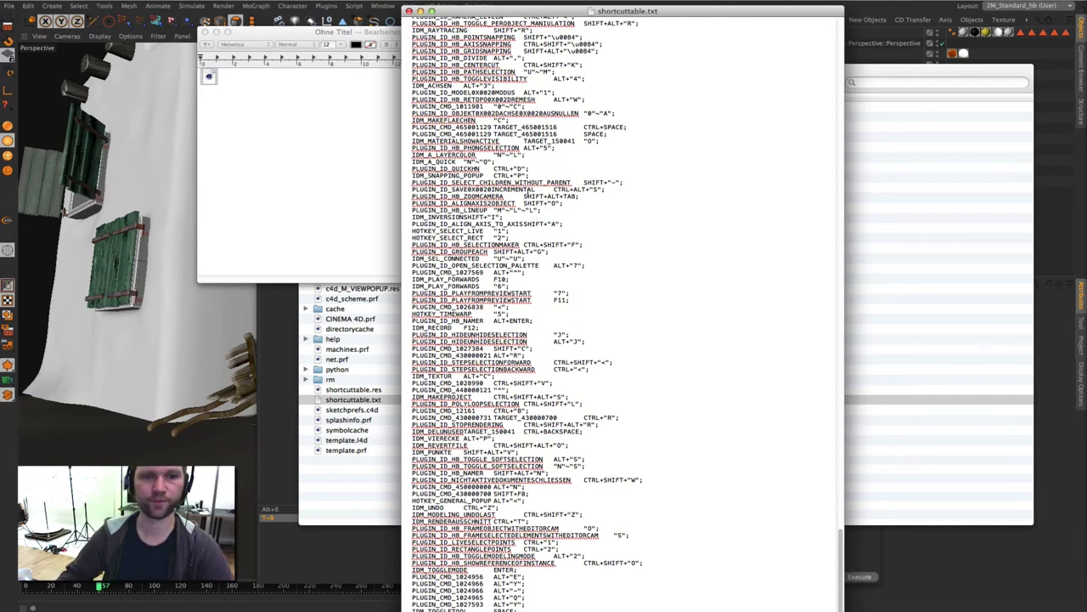
left_click(409, 11)
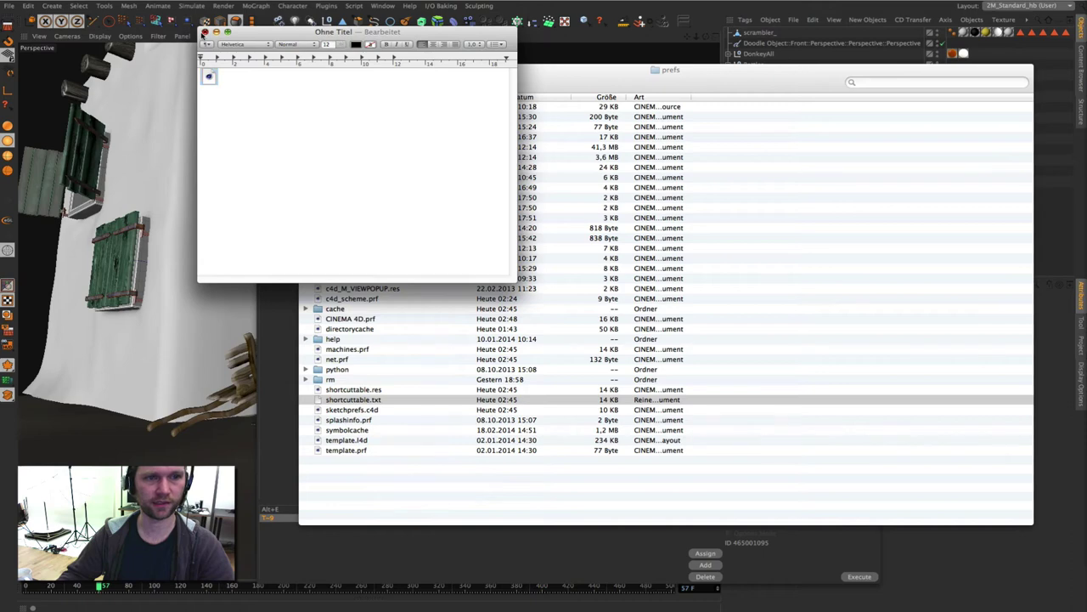
left_click(204, 32)
Discard the untitled document, trash shortcuttable.txt, close the prefs window, and close Customize Commands in Cinema 4D.
left_click(312, 182)
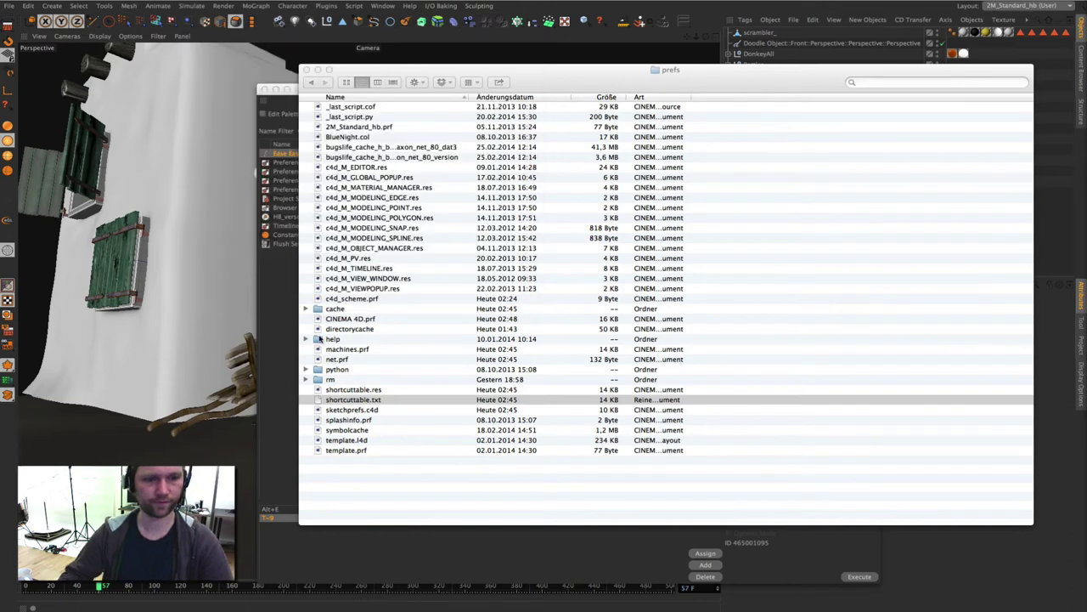
left_click(355, 400)
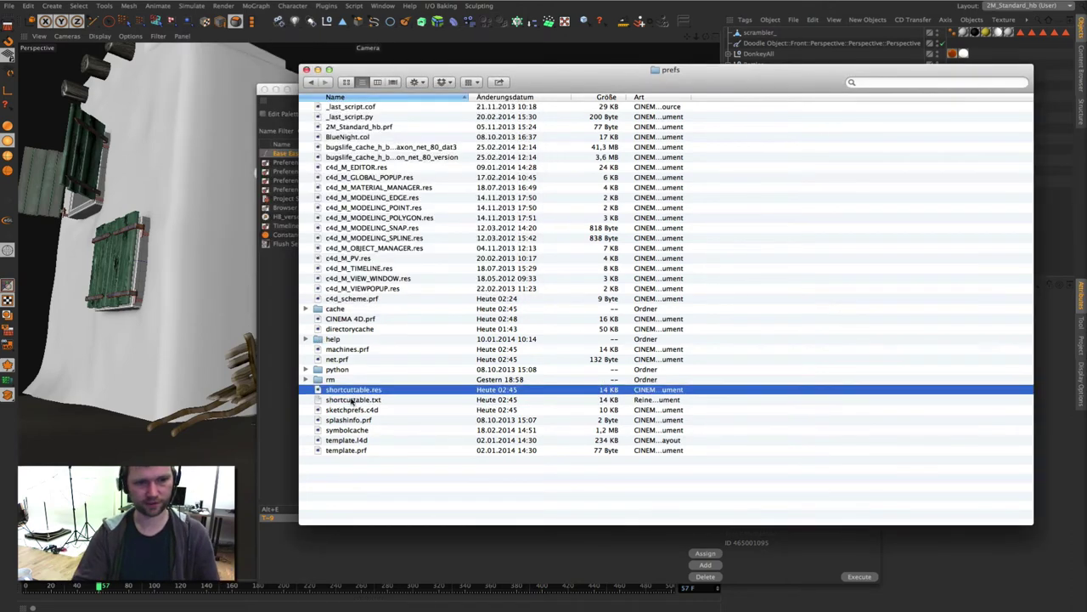
key("super+BackSpace")
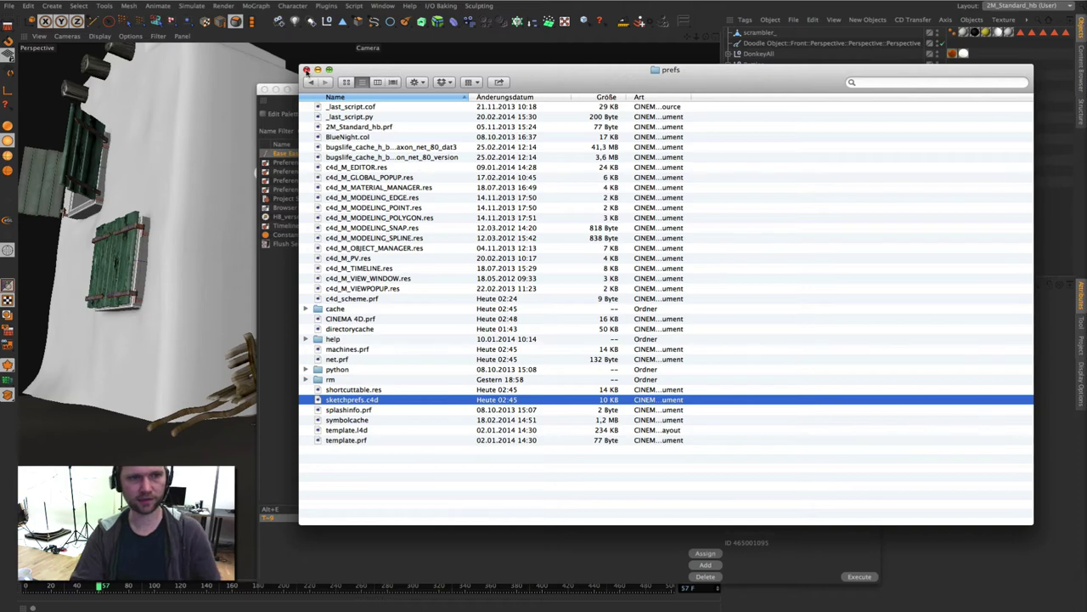
left_click(307, 70)
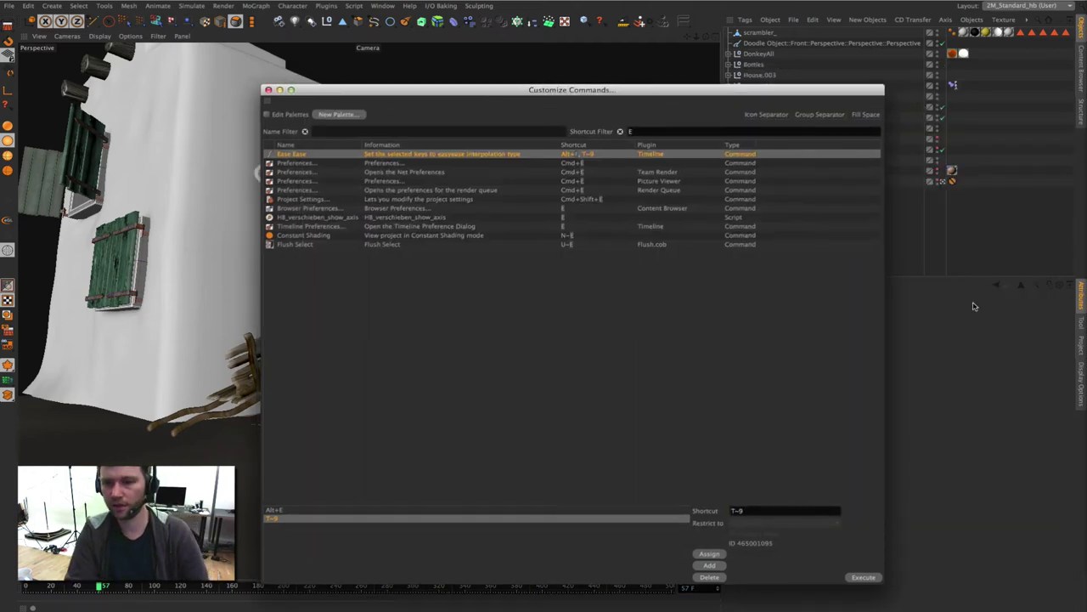
key("super+Tab")
key("super+Tab")
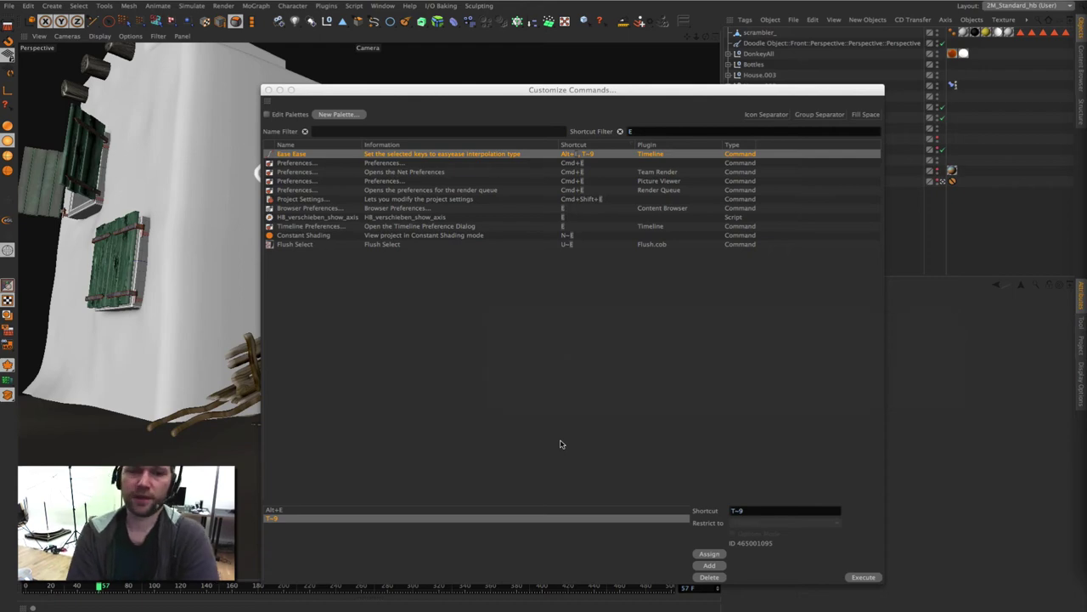
key("Escape")
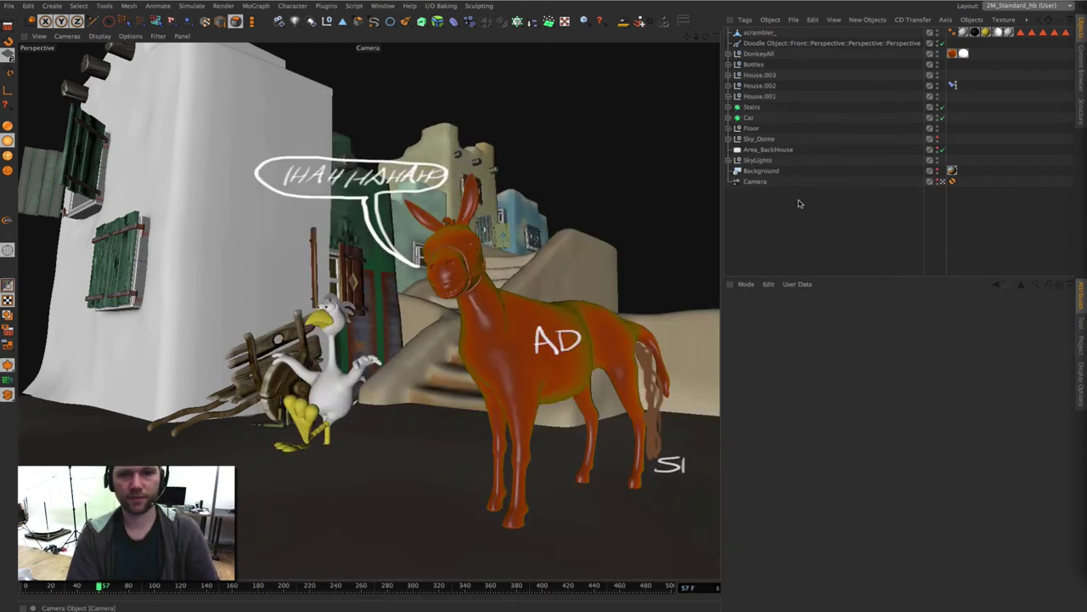
Browse the Window menu and the Object Manager's menus and object options.
key("shift+F12")
key("Escape")
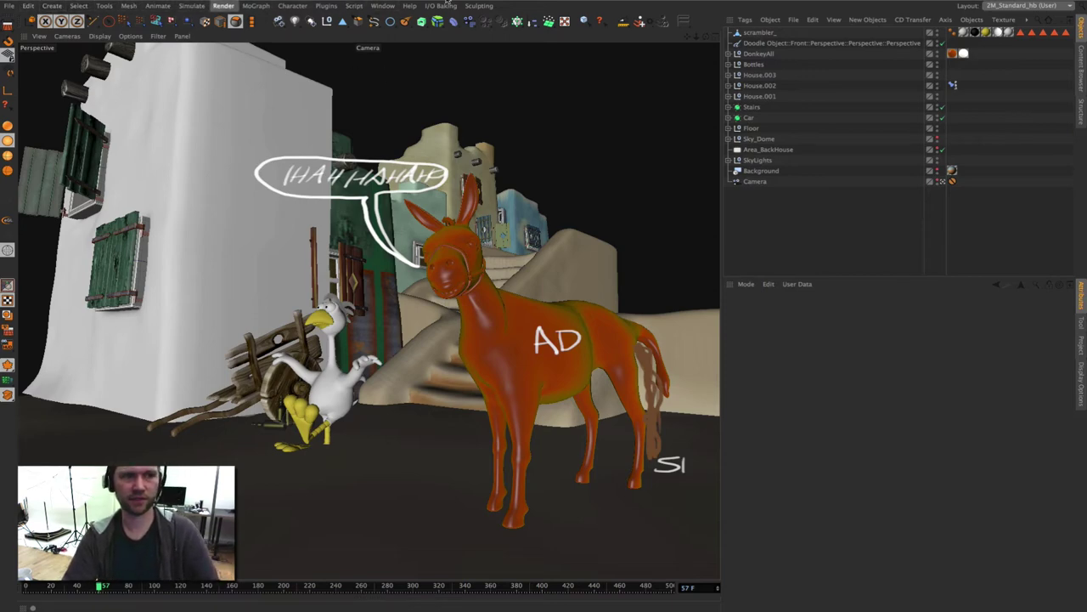
left_click(384, 5)
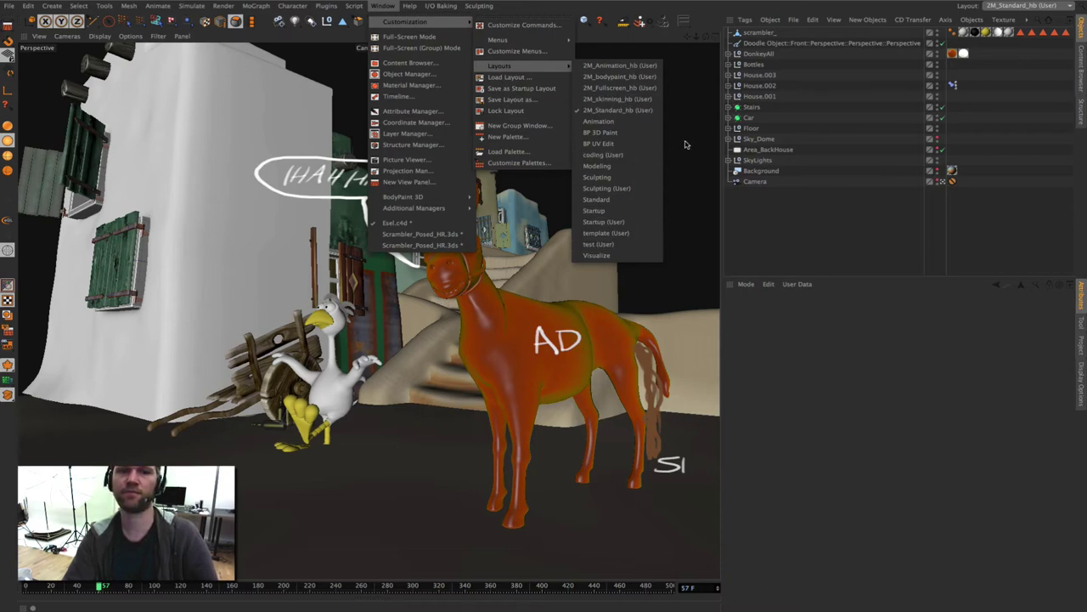
mouse_move(157, 6)
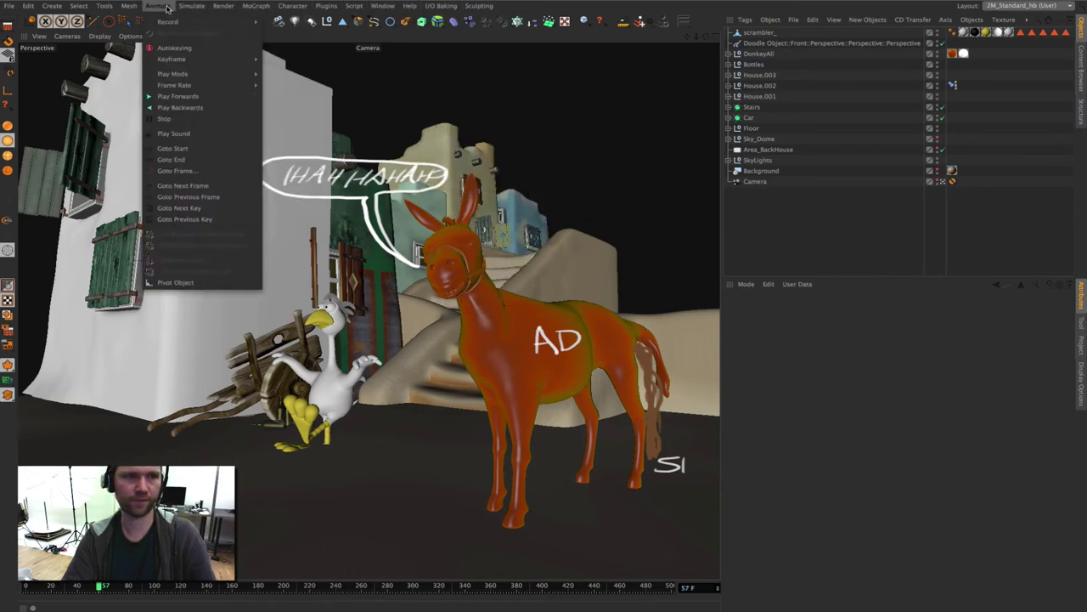
key("Escape")
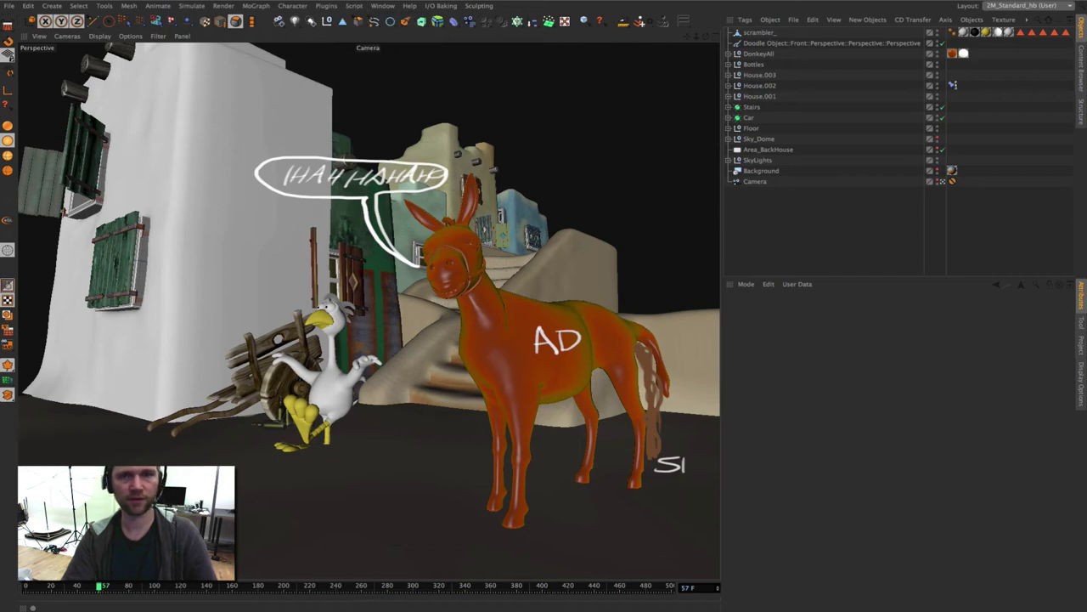
left_click(383, 6)
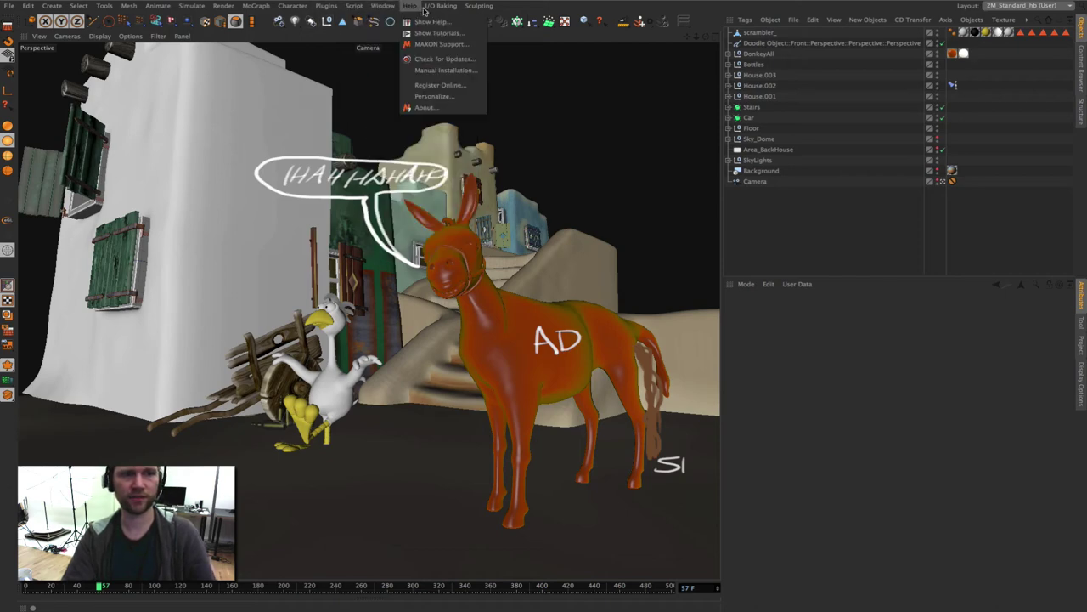
left_click(745, 18)
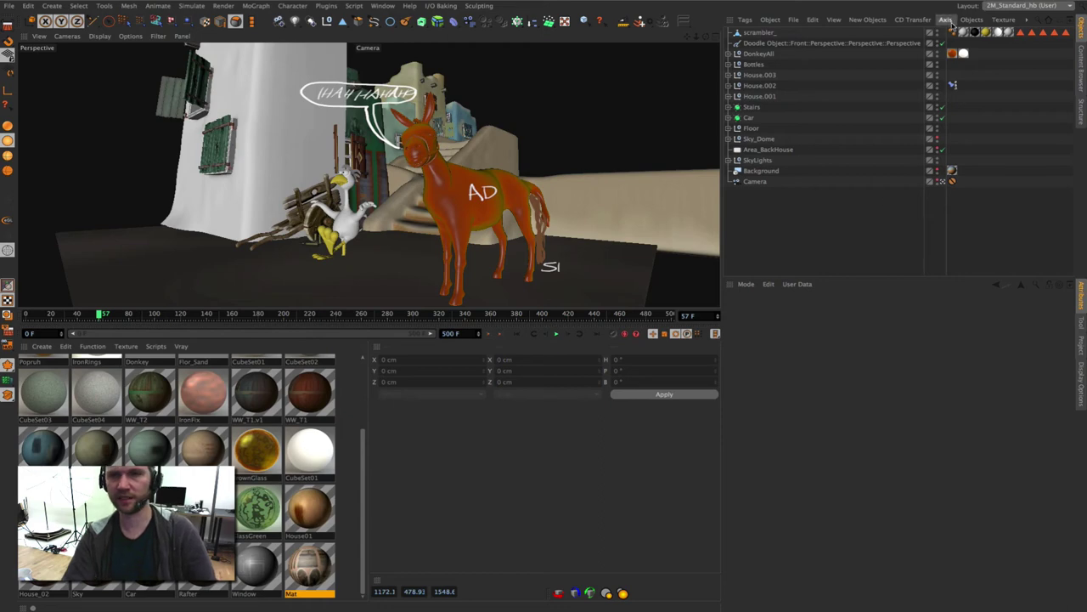
left_click(981, 20)
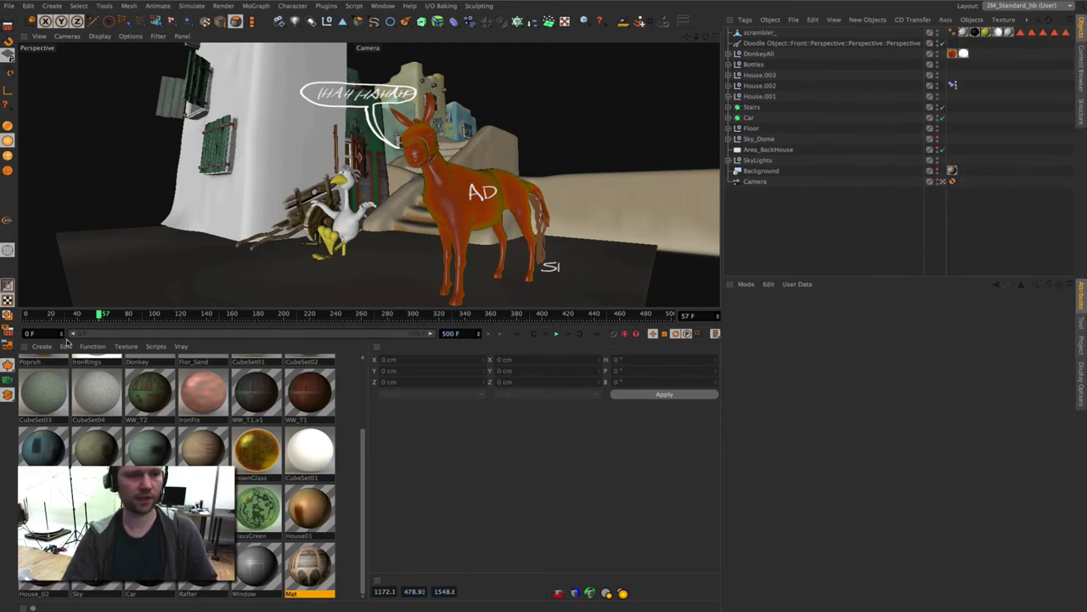
Look through the Material Manager's menus and its list of material scripts.
left_click(39, 346)
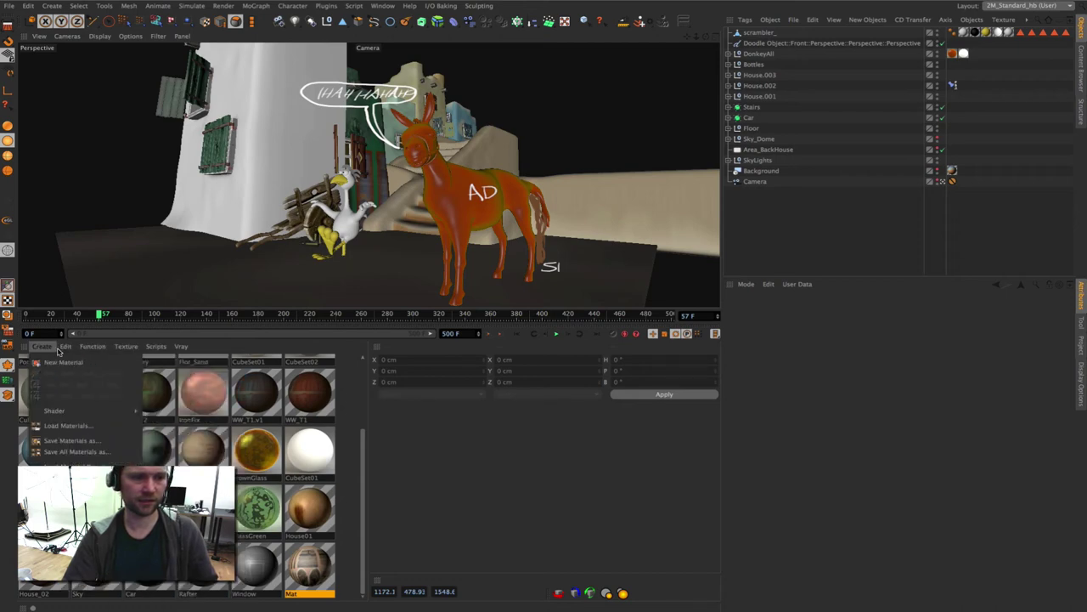
left_click(153, 347)
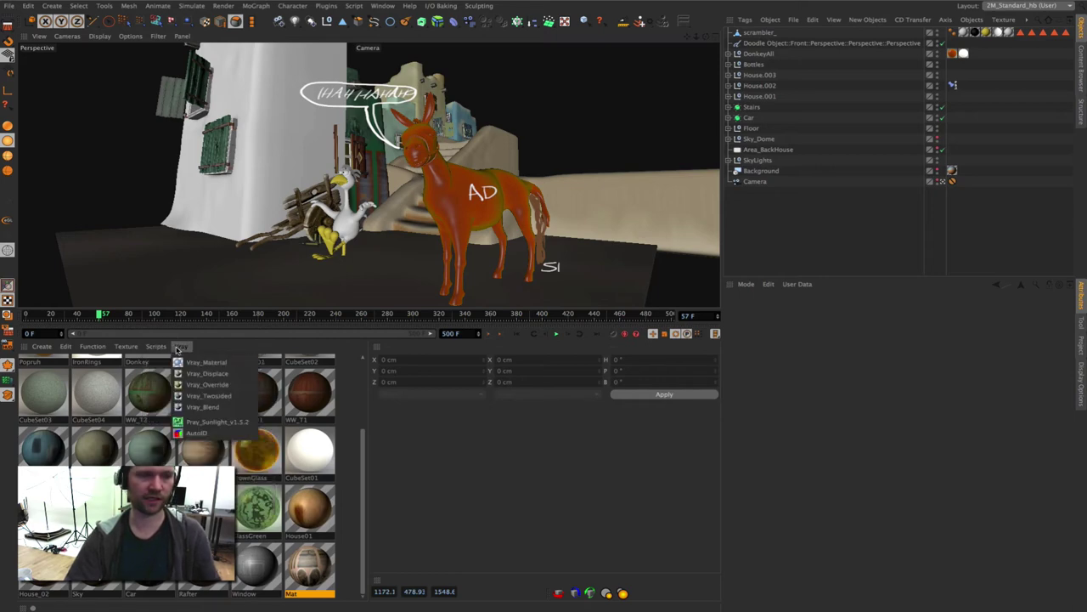
left_click(148, 285)
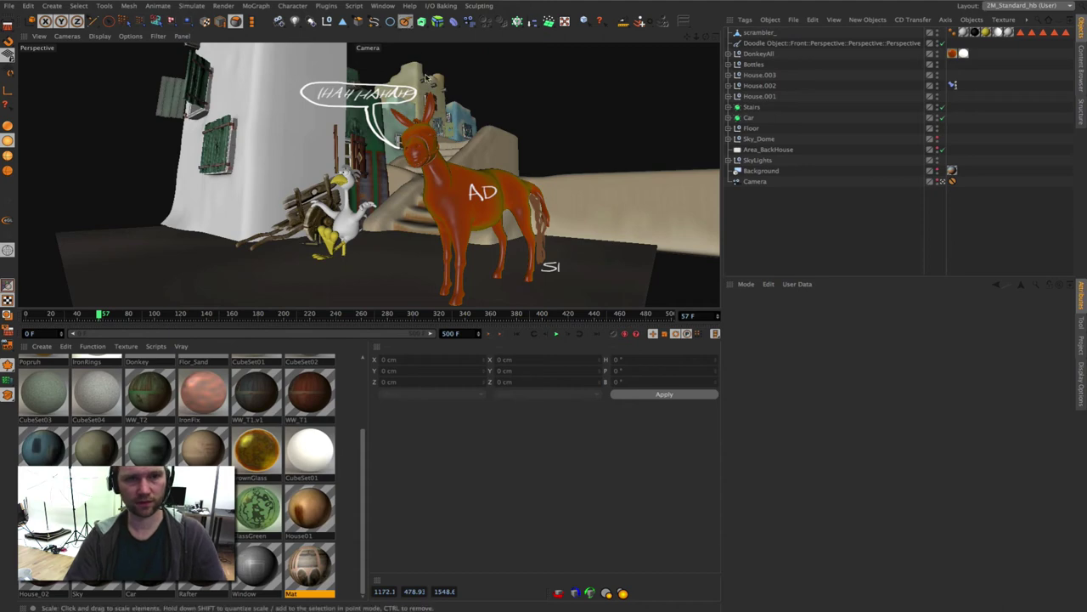
Open and close the Script Manager, then bring up the Window menu's Customization options.
key("shift+F11")
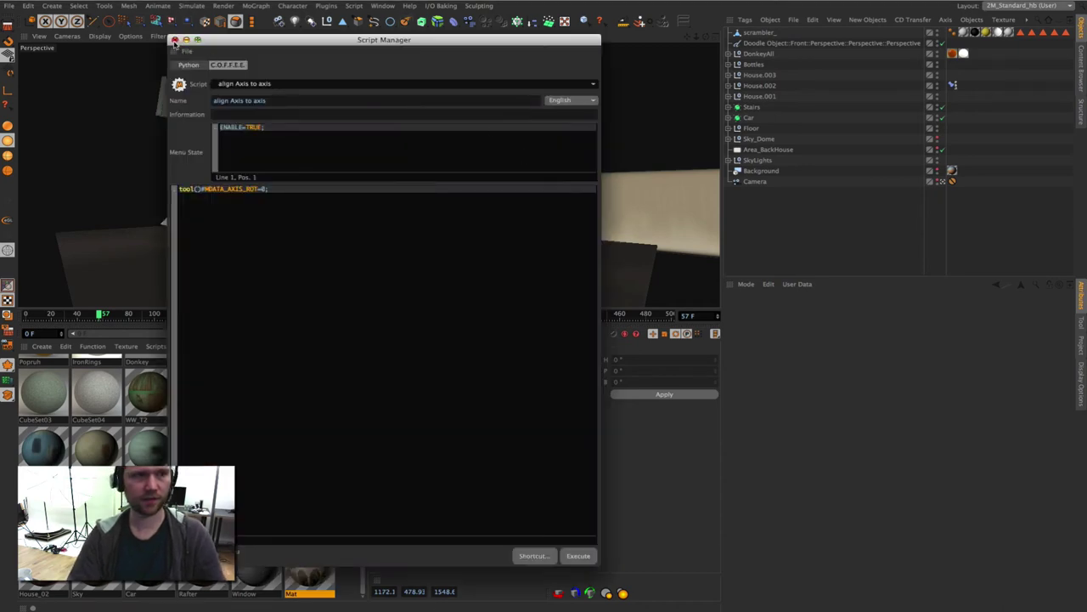
left_click(175, 40)
left_click(382, 6)
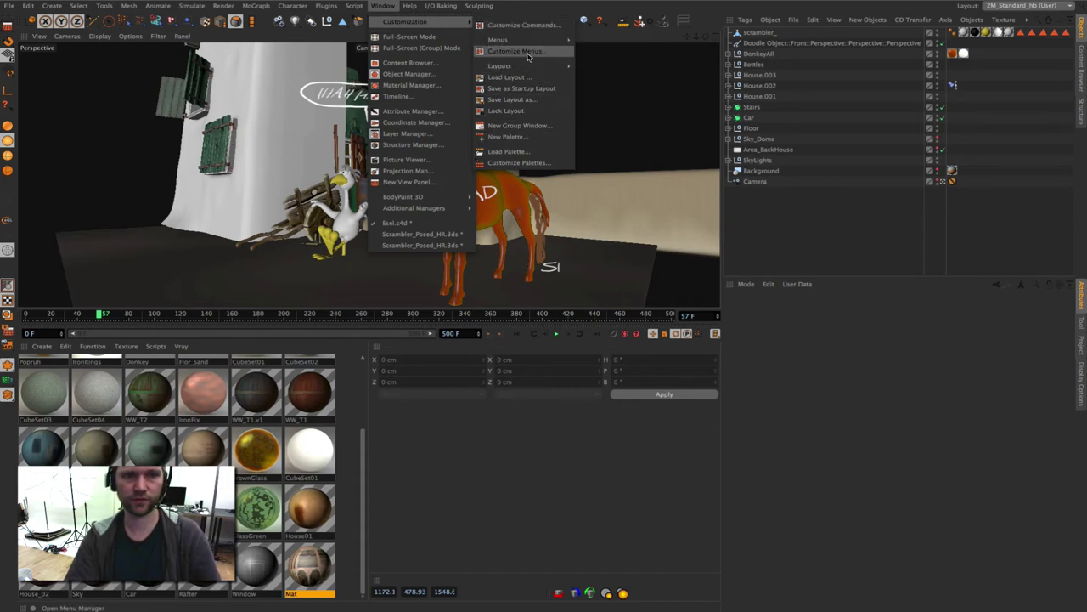
Open Customize Menus and choose the M_EDITOR main menu bar for editing.
left_click(528, 54)
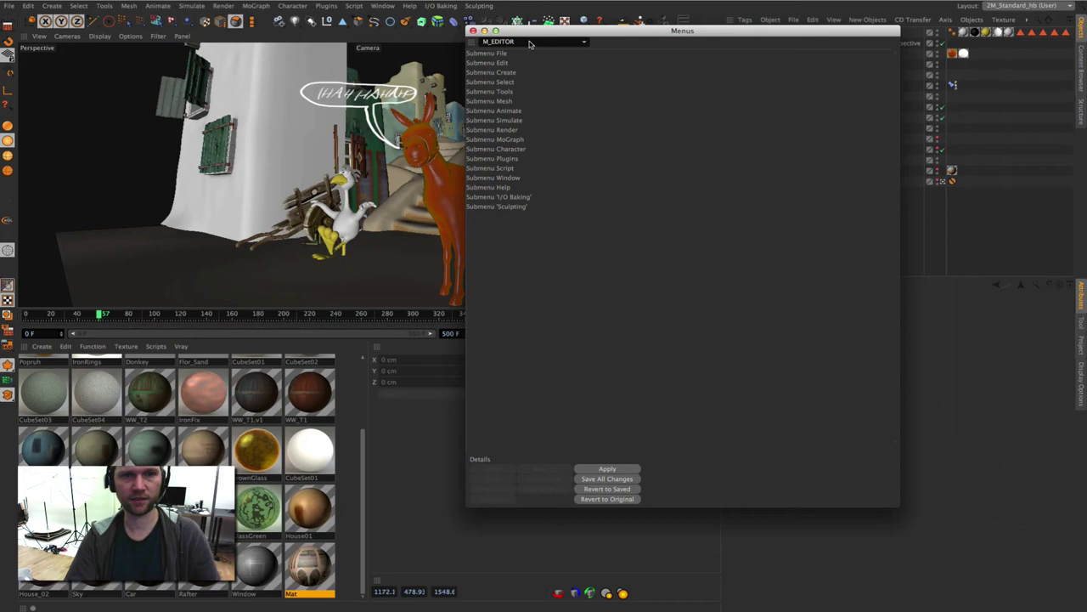
left_click(529, 42)
left_click(529, 39)
left_click(507, 42)
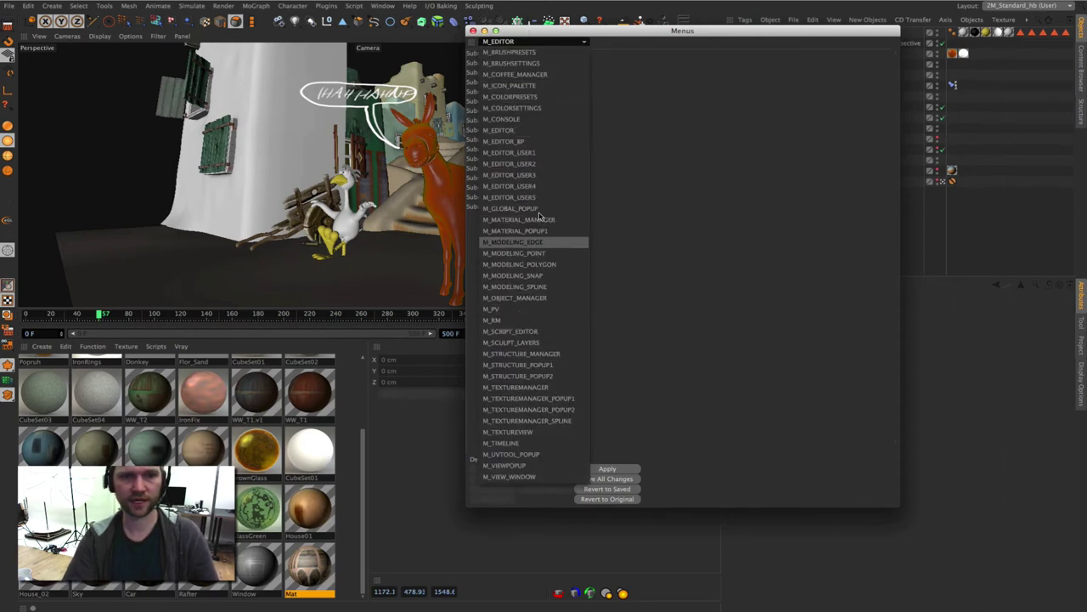
left_click_drag(543, 34, 547, 34)
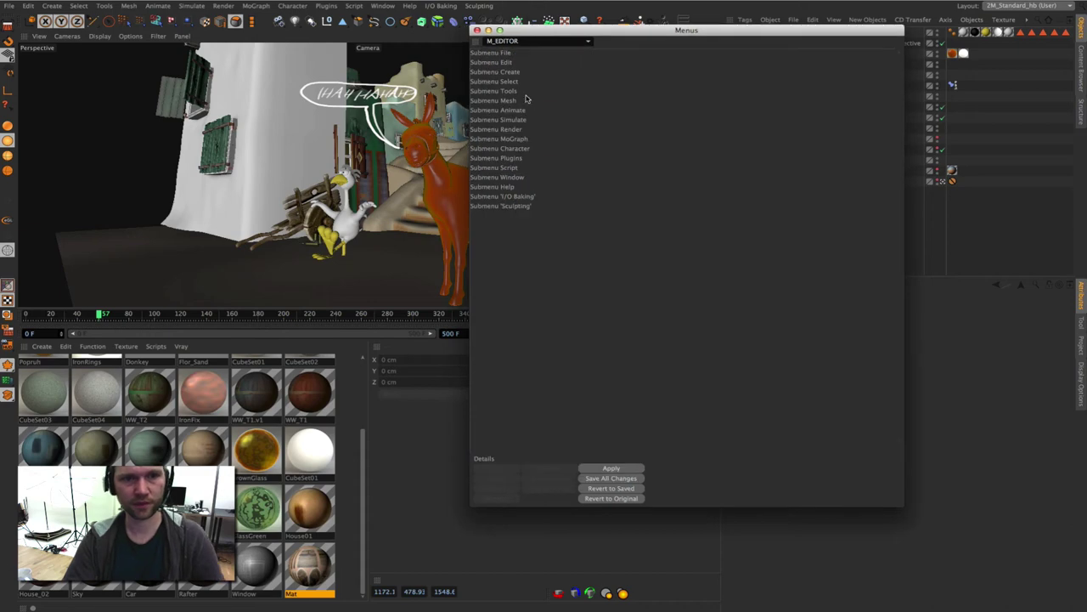
left_click(515, 42)
left_click(510, 43)
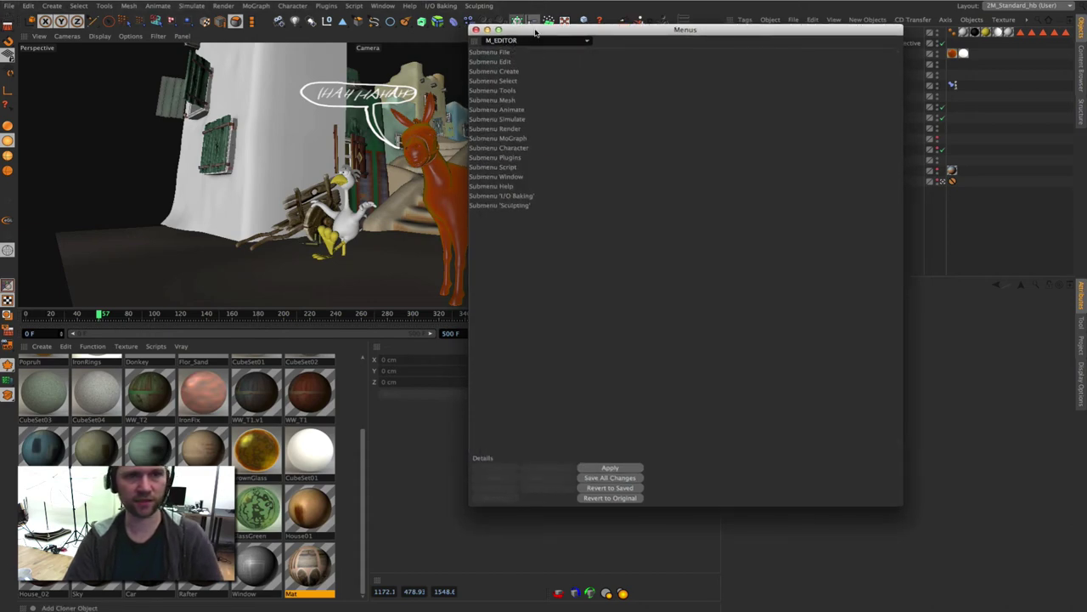
left_click_drag(594, 30, 699, 37)
right_click(604, 238)
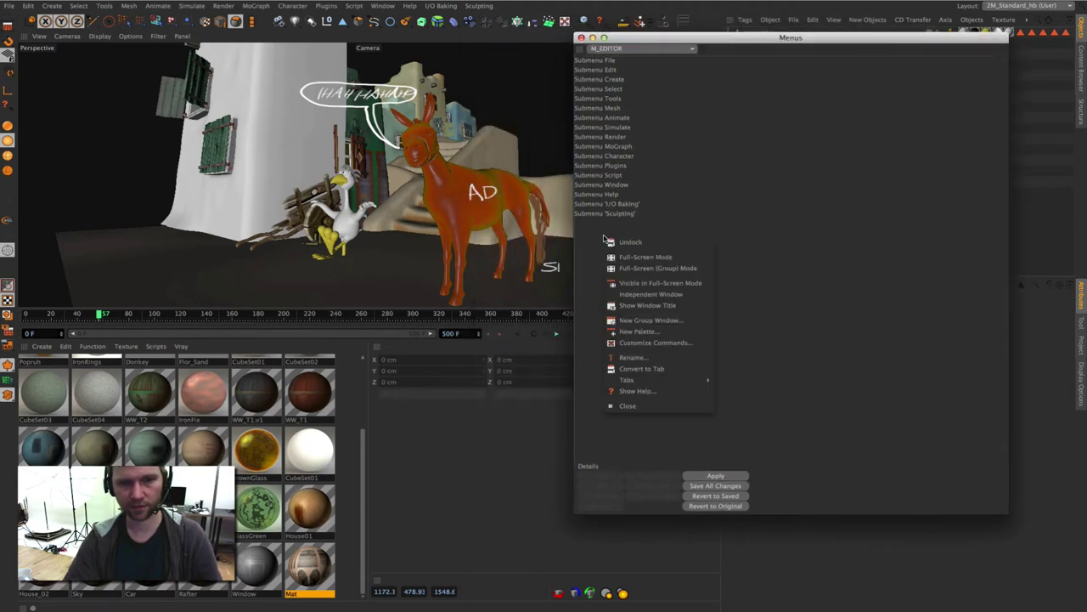
left_click(592, 237)
Copy the Submenu 'Sculpting' entry and paste a duplicate of it.
left_click(587, 218)
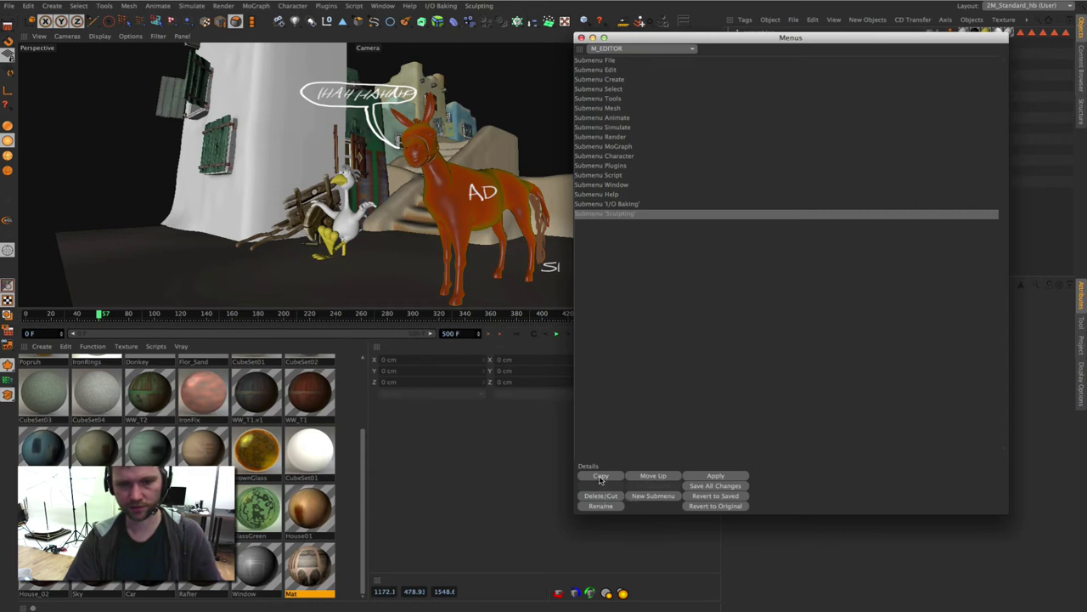
left_click(600, 477)
left_click(600, 485)
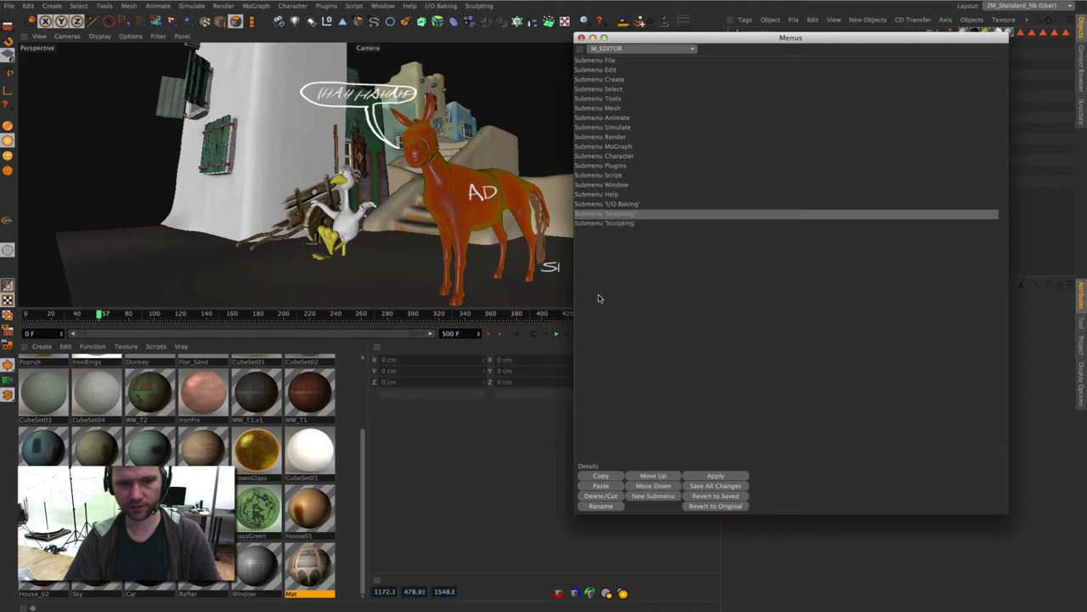
left_click(604, 223)
Delete Subdivide and Increase from the copied Sculpting submenu, apply, and check the new menu.
left_click(590, 365)
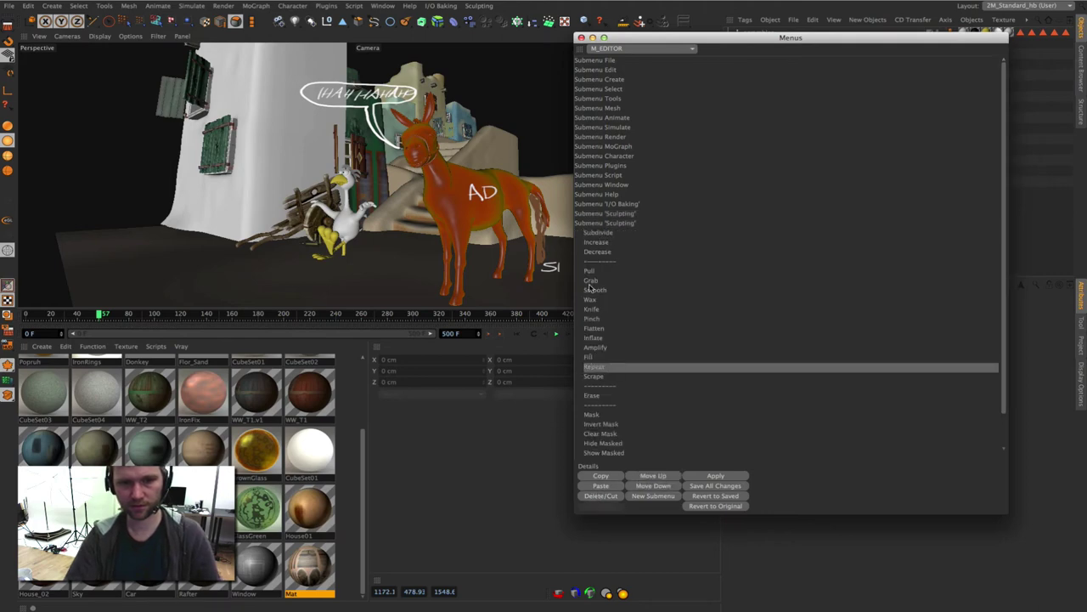
left_click(597, 233)
left_click(589, 263)
left_click(587, 282)
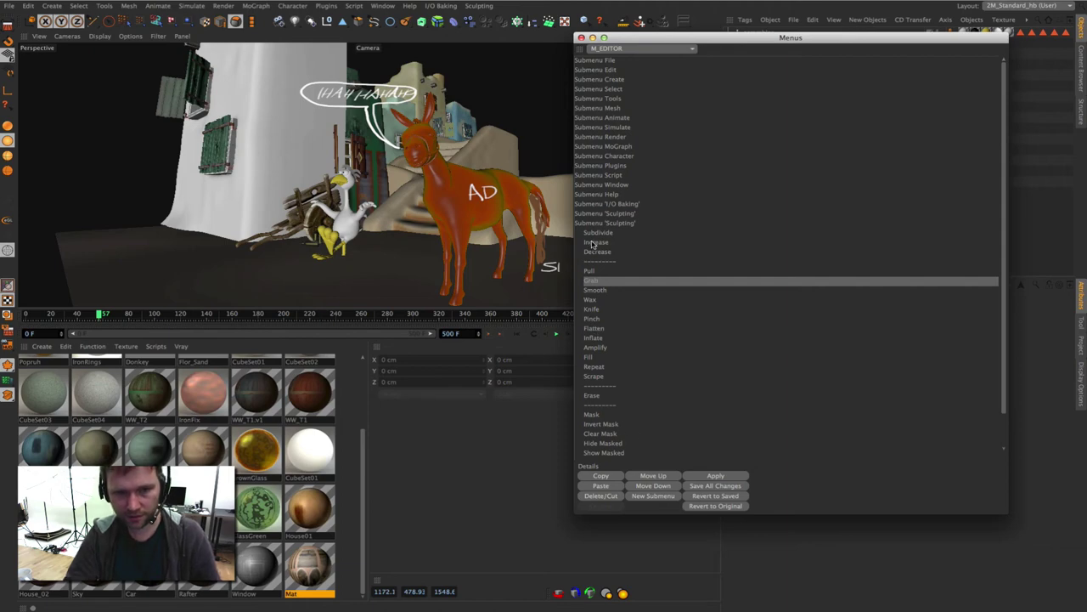
left_click(593, 243)
left_click(597, 234)
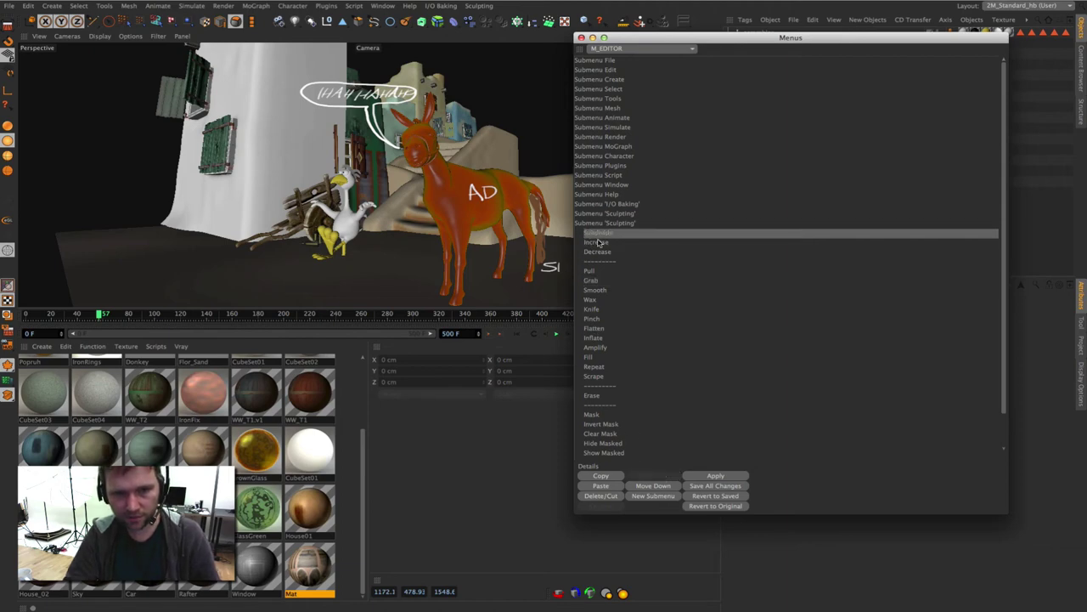
left_click(600, 496)
left_click(592, 233)
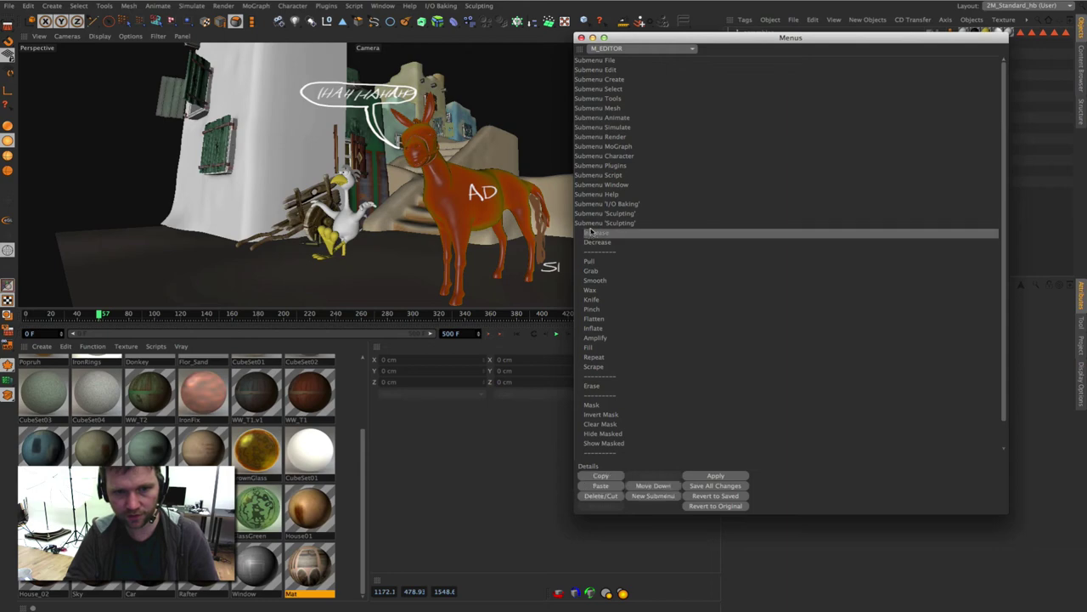
left_click(599, 496)
left_click(690, 477)
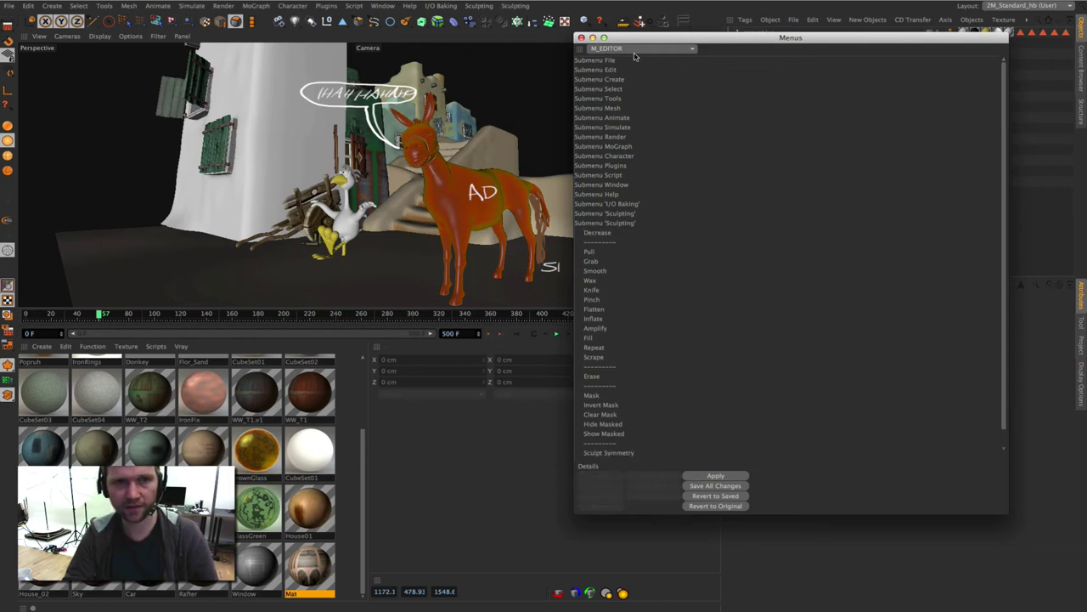
left_click(478, 6)
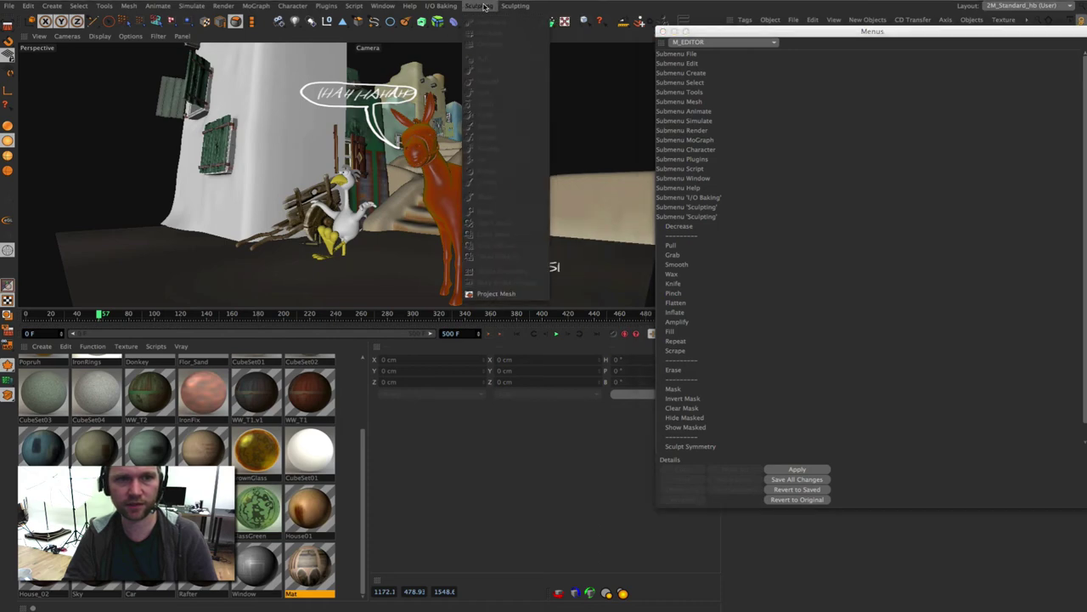
Shrink Customize Commands and filter its list by 'move'.
left_click(558, 255)
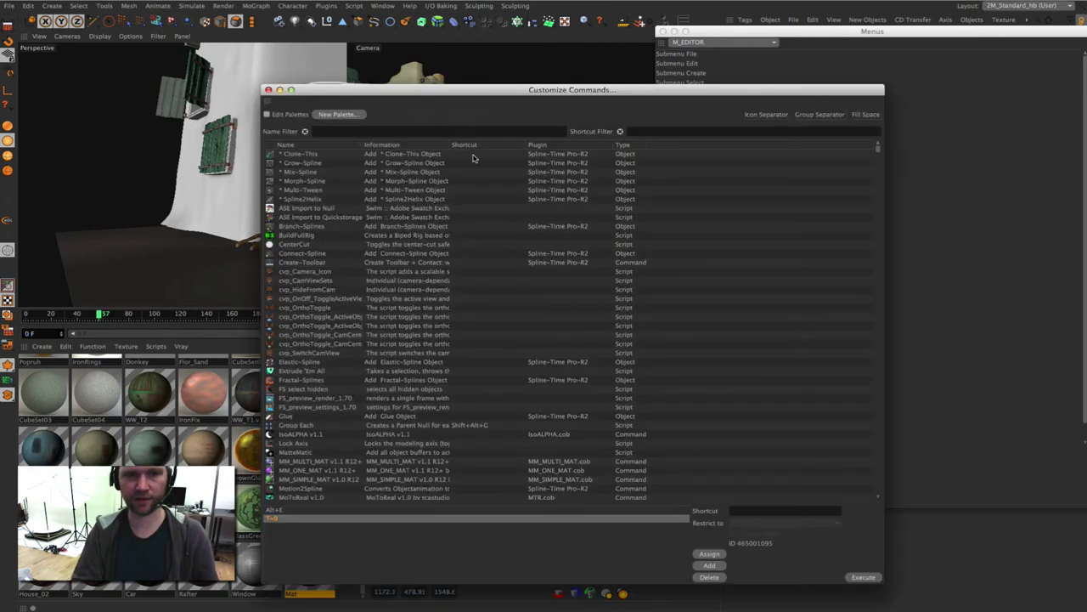
left_click_drag(882, 584, 565, 447)
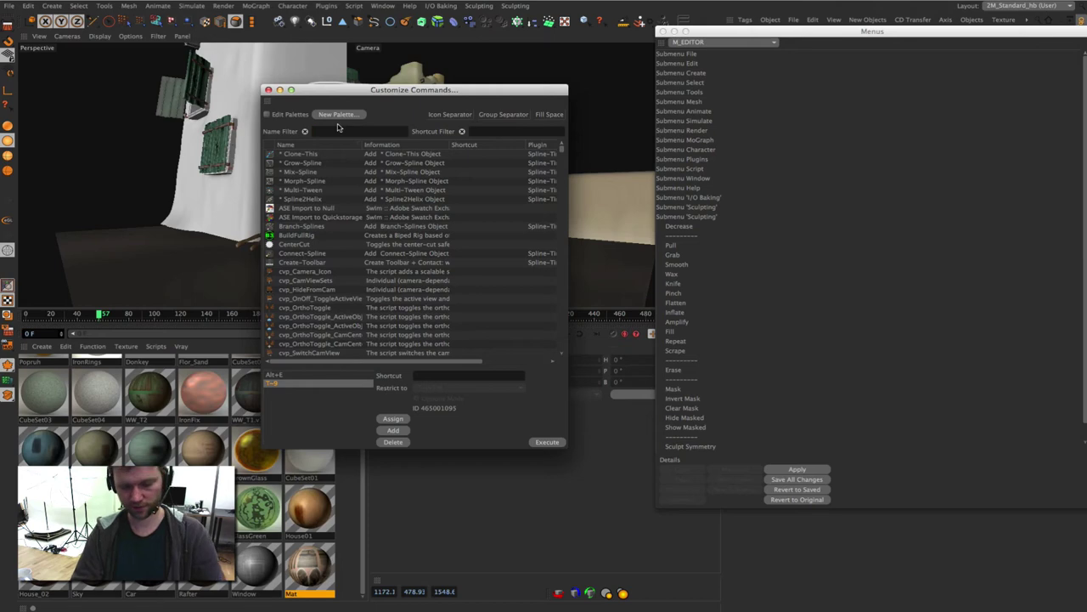
type("move")
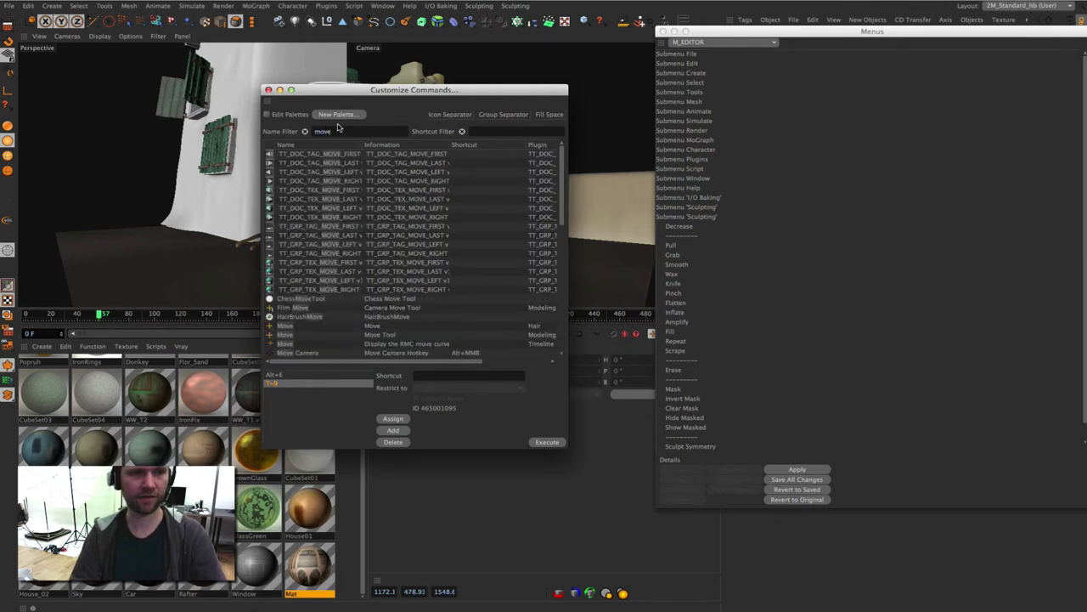
left_click(279, 326)
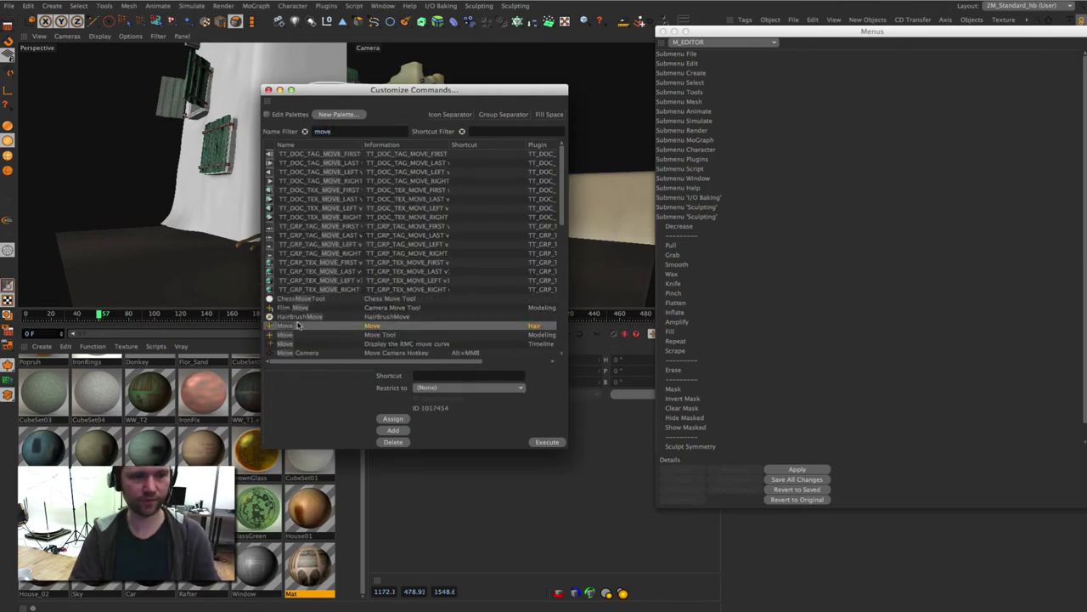
left_click_drag(365, 89, 426, 37)
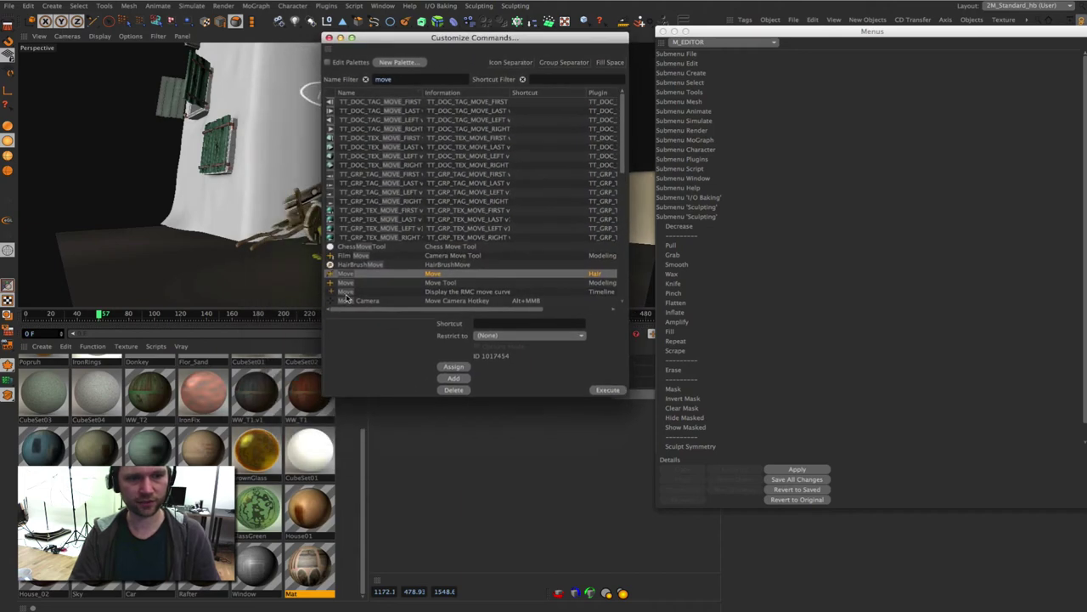
Drag Move, Move Camera and HairBrushMove into the copied Sculpting submenu below Decrease.
left_click_drag(345, 294, 643, 277)
left_click_drag(673, 243, 675, 245)
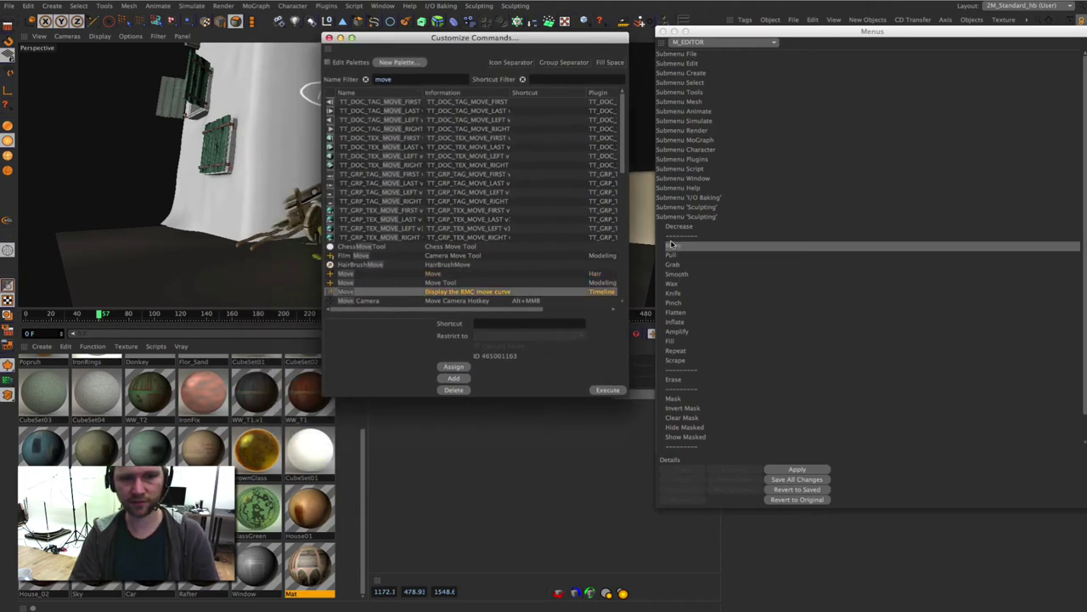
left_click_drag(344, 302, 678, 236)
mouse_move(341, 267)
left_mouse_down()
mouse_move(665, 237)
mouse_move(684, 246)
left_mouse_up()
mouse_move(346, 277)
left_mouse_down()
mouse_move(620, 270)
mouse_move(693, 239)
left_mouse_up()
Save all menu changes, check the updated Sculpting menu, and close Customize Commands.
left_click(792, 471)
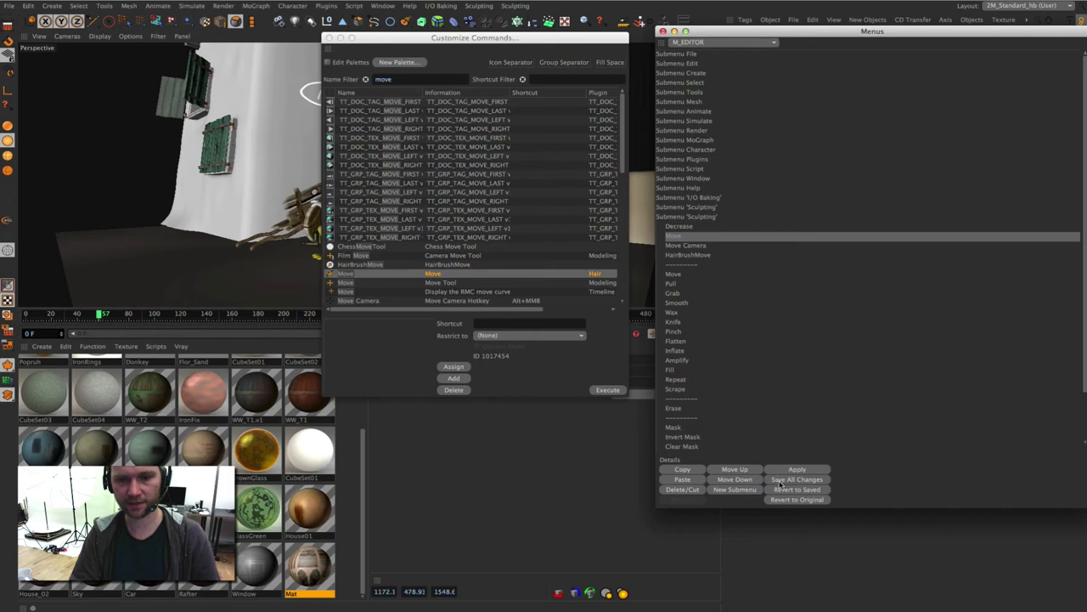
left_click(774, 481)
left_click(512, 7)
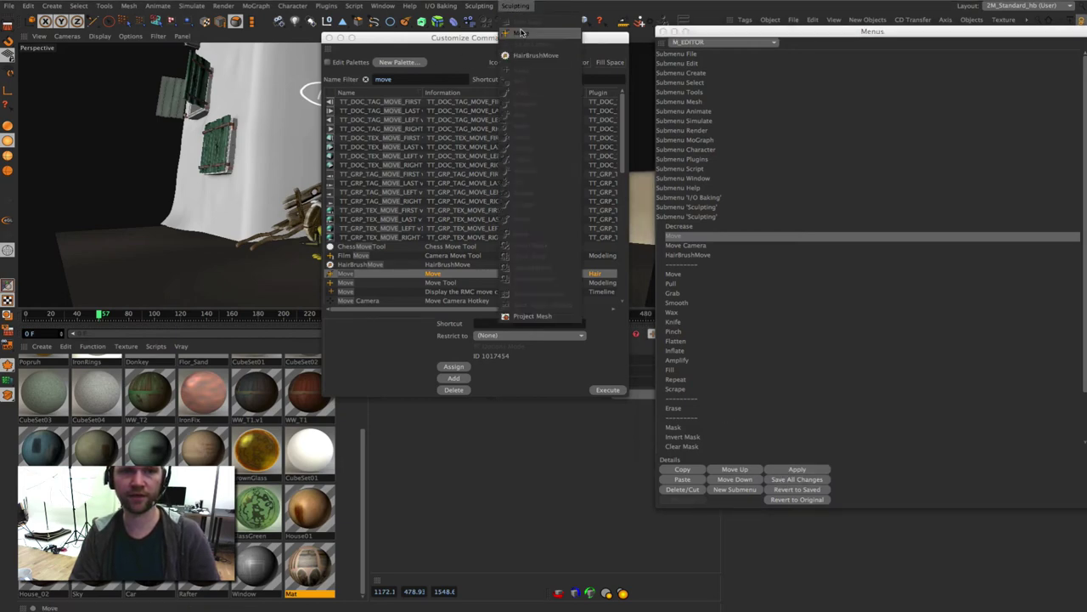
left_click(330, 38)
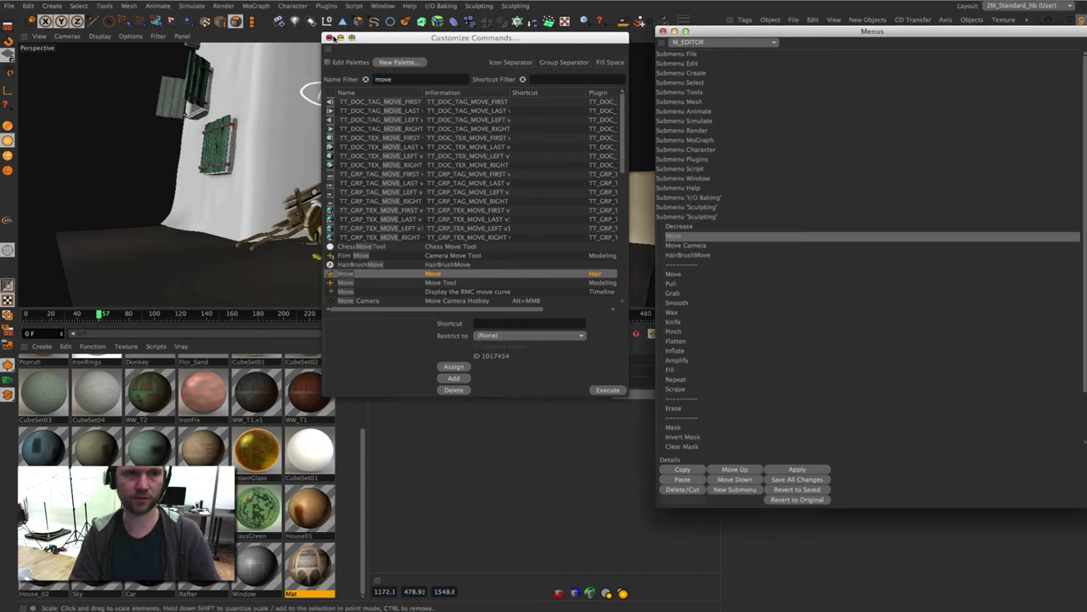
left_click(330, 38)
Bring the Menus editor fully on screen, keeping M_EDITOR selected.
left_click_drag(688, 31, 645, 26)
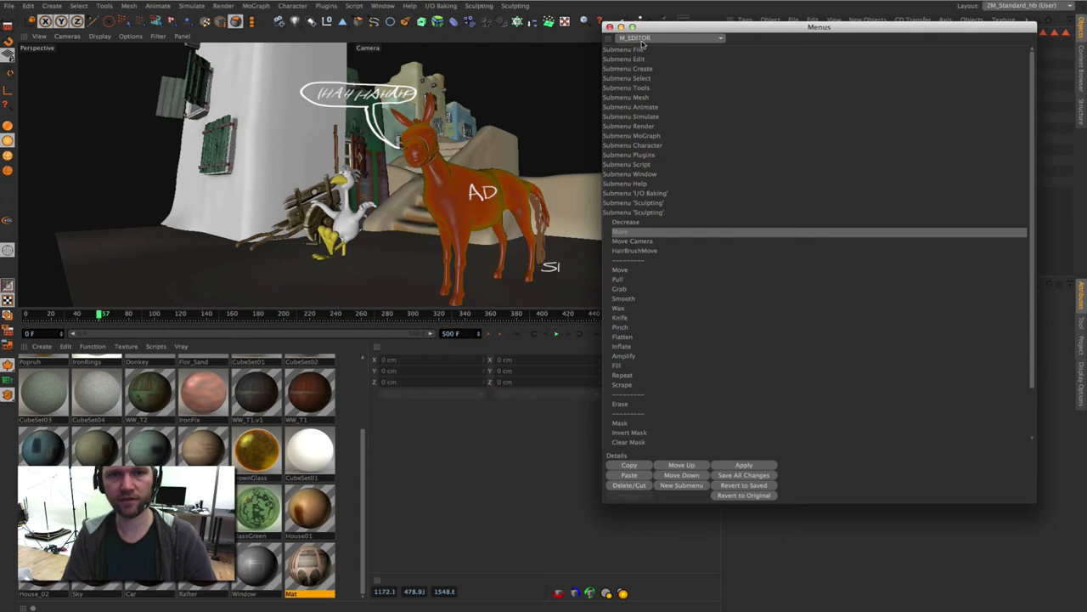
left_click(642, 39)
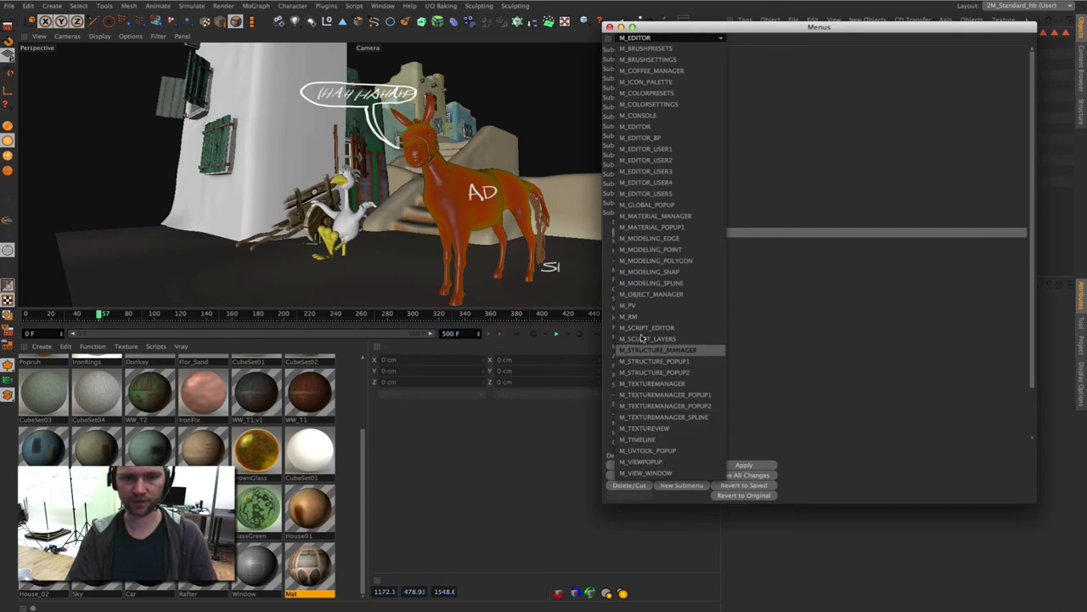
left_click(395, 161)
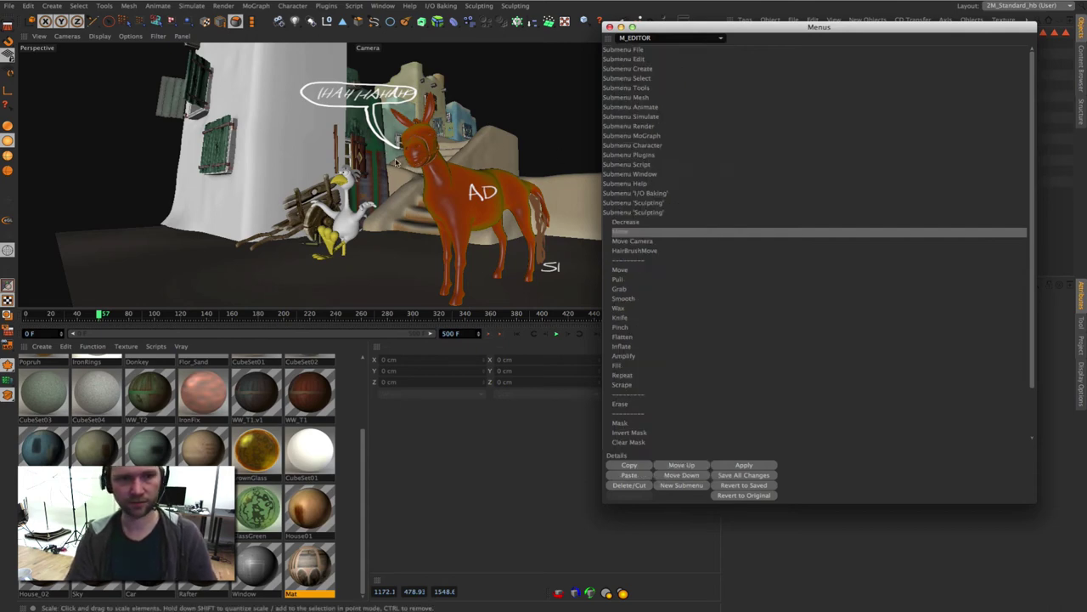
With the Move tool, compare the donkey's right-click menus in object and point modes.
key("e")
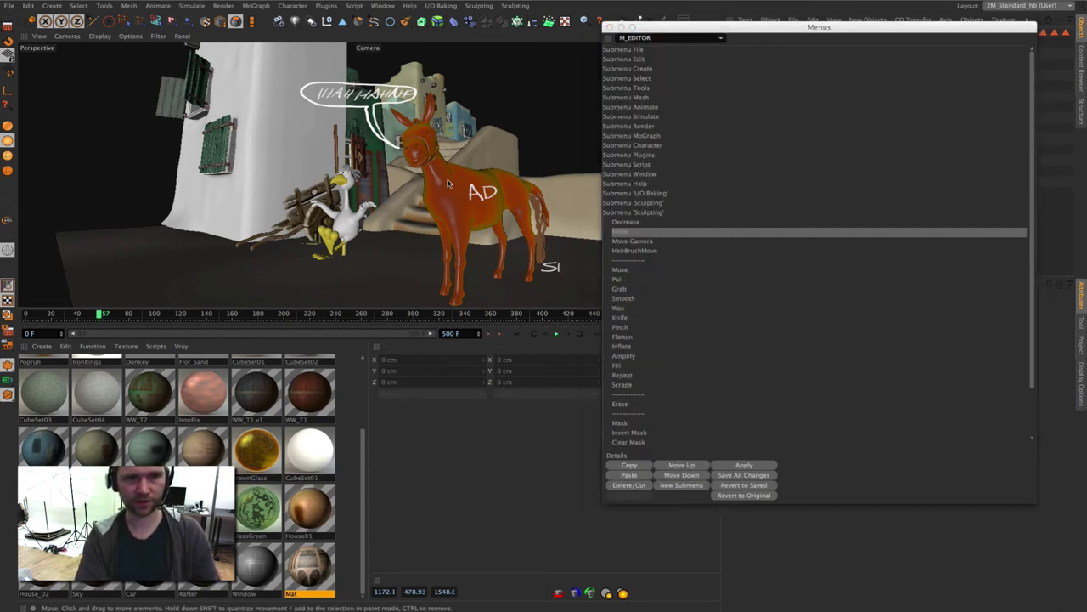
right_click(449, 182)
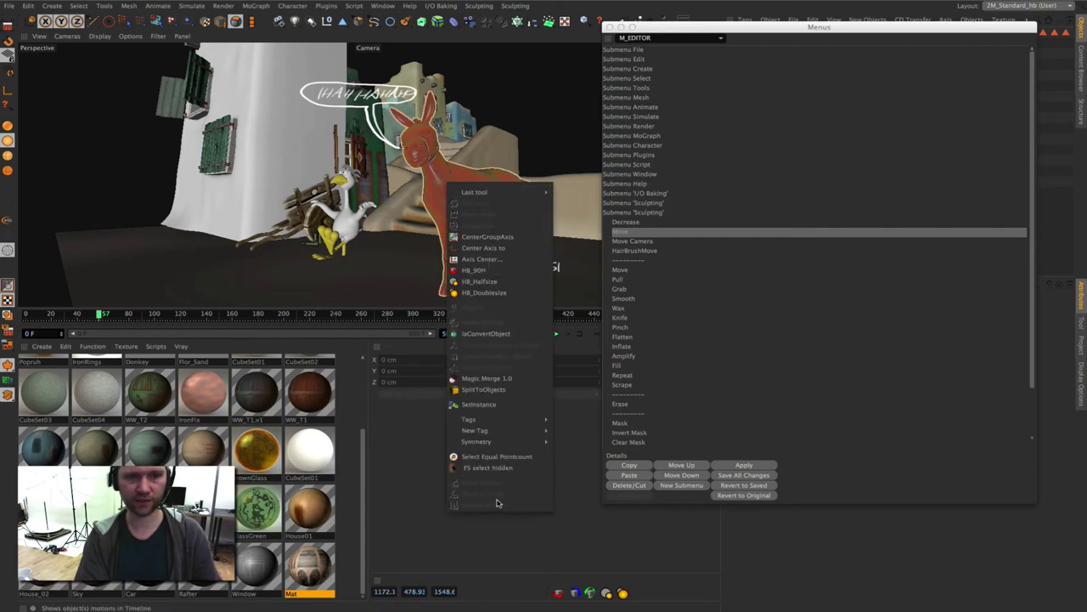
left_click(480, 389)
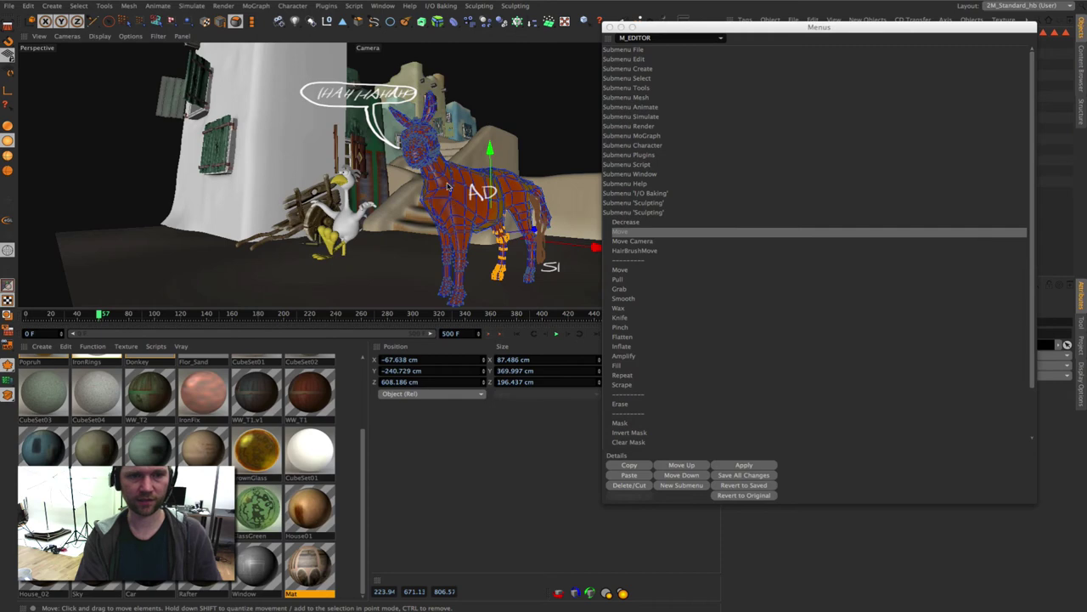
right_click(457, 194)
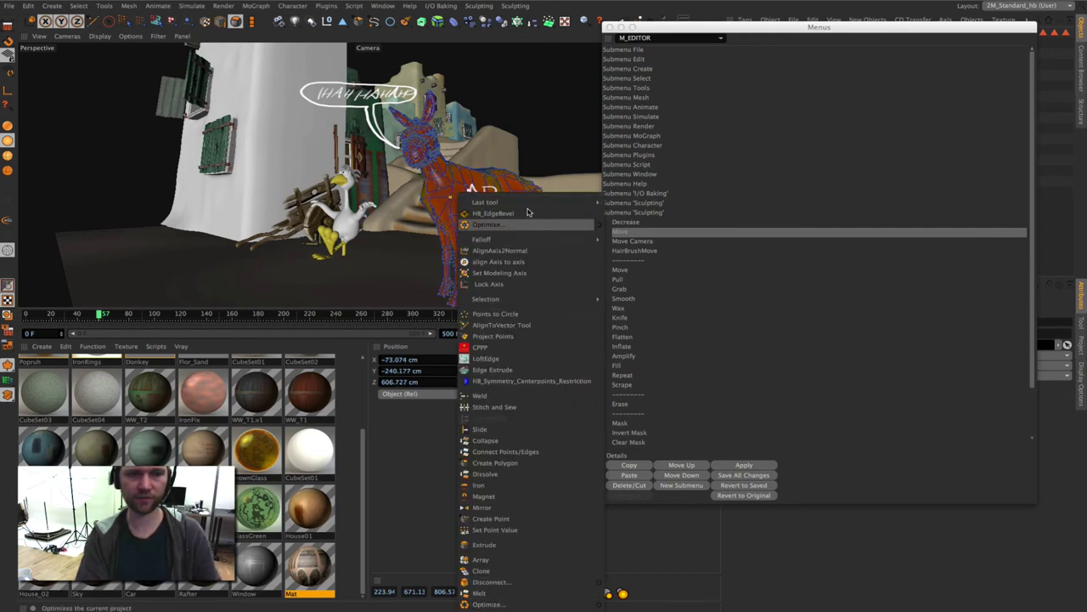
left_click(454, 194)
left_click(453, 195)
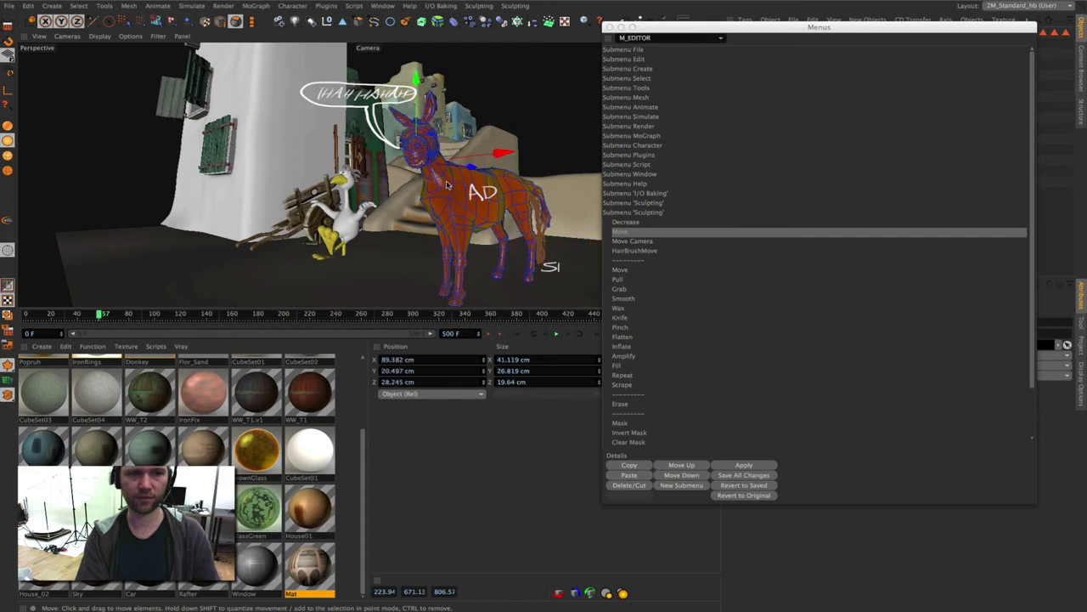
right_click(445, 192)
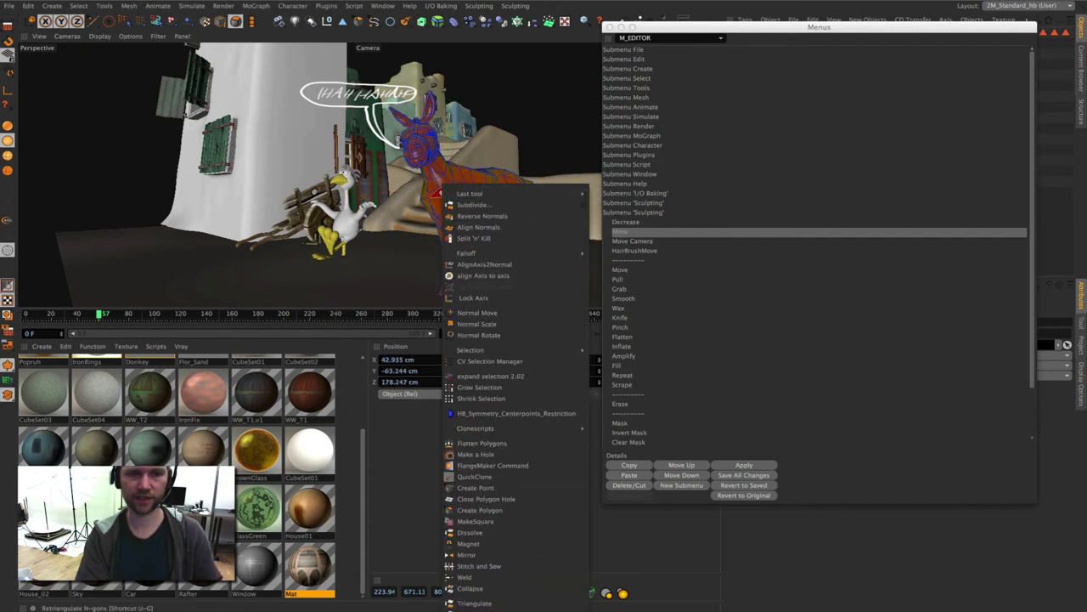
left_click(480, 237)
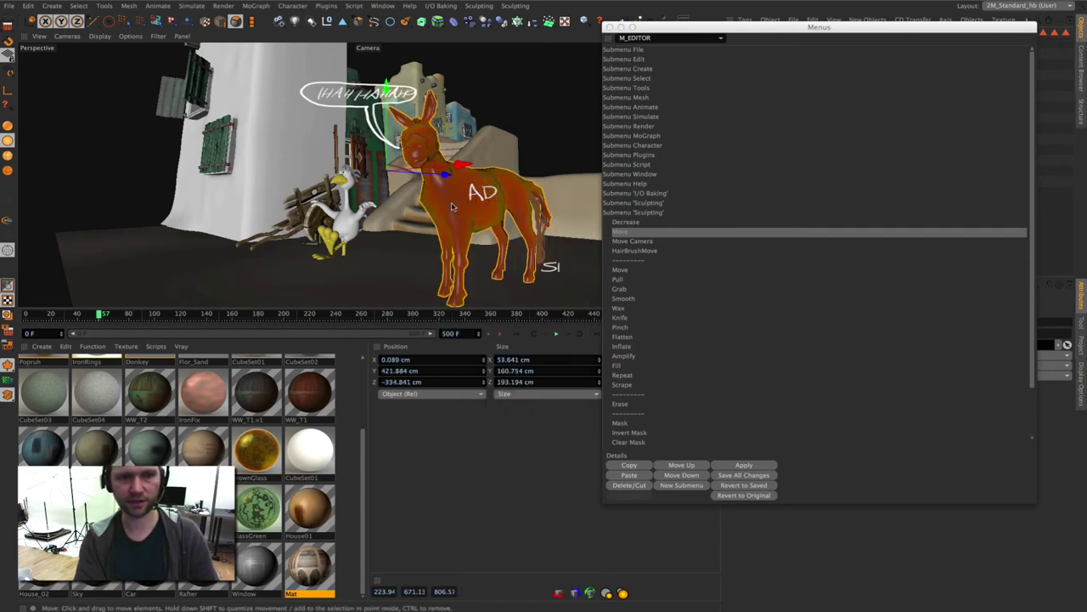
Compare the donkey's edge- and polygon-mode context menus and select a body polygon.
right_click(459, 194)
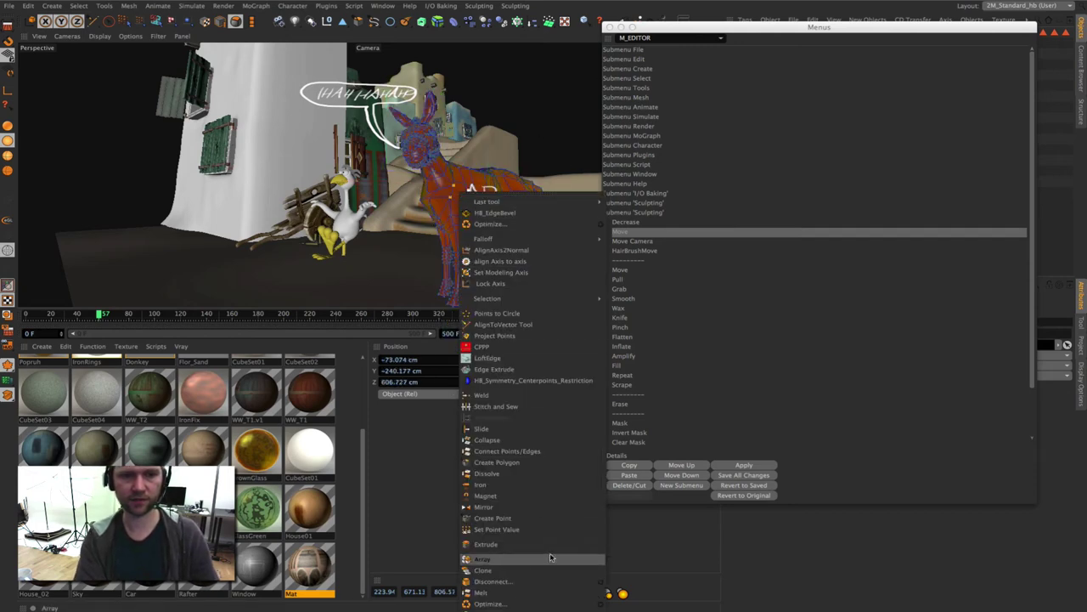
left_click(439, 204)
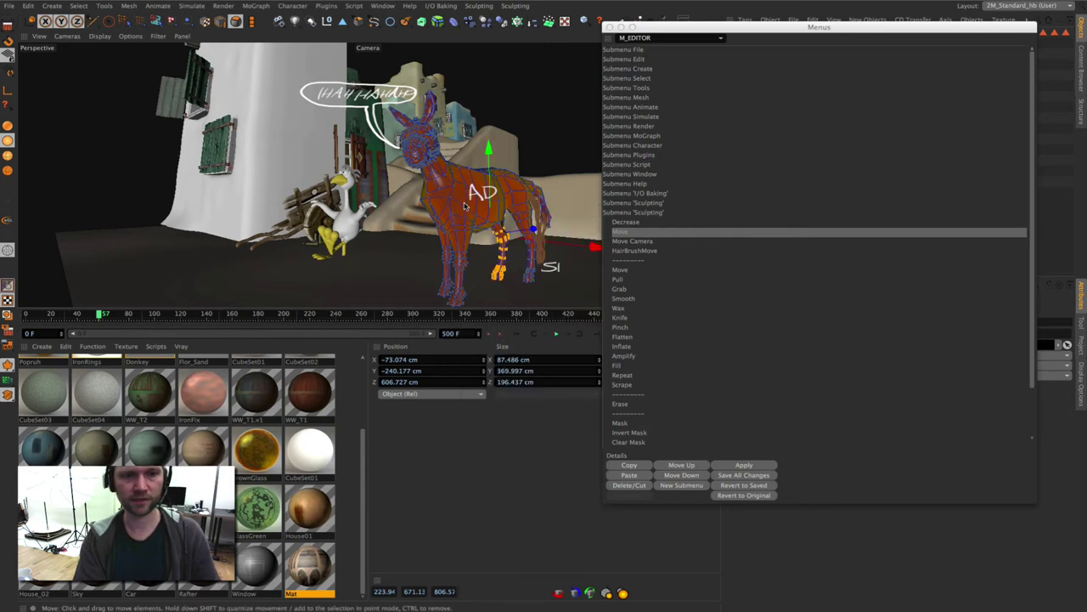
right_click(465, 205)
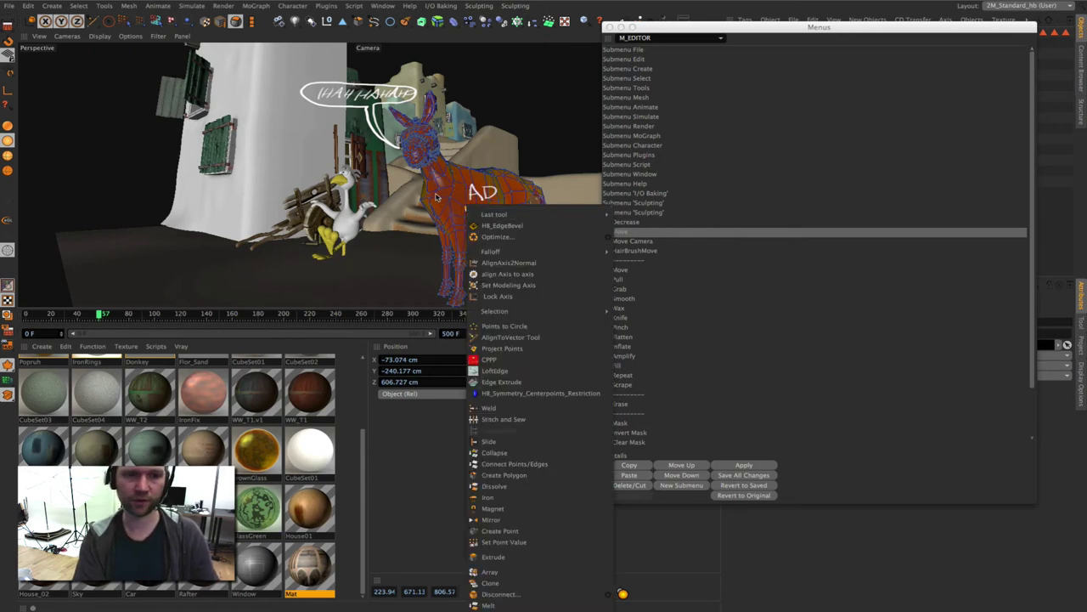
left_click(449, 196)
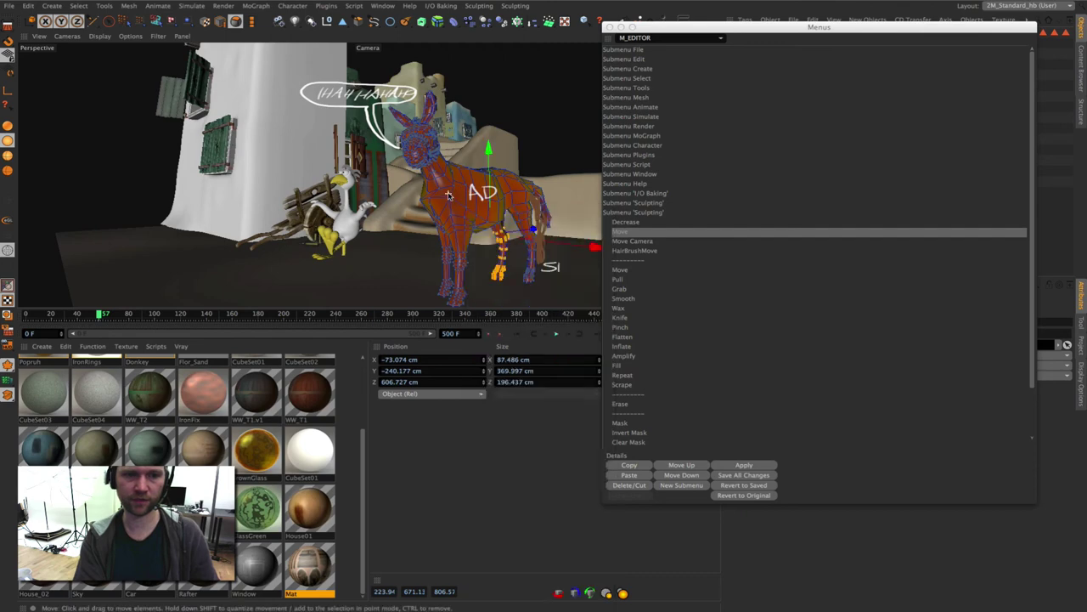
left_click(458, 195)
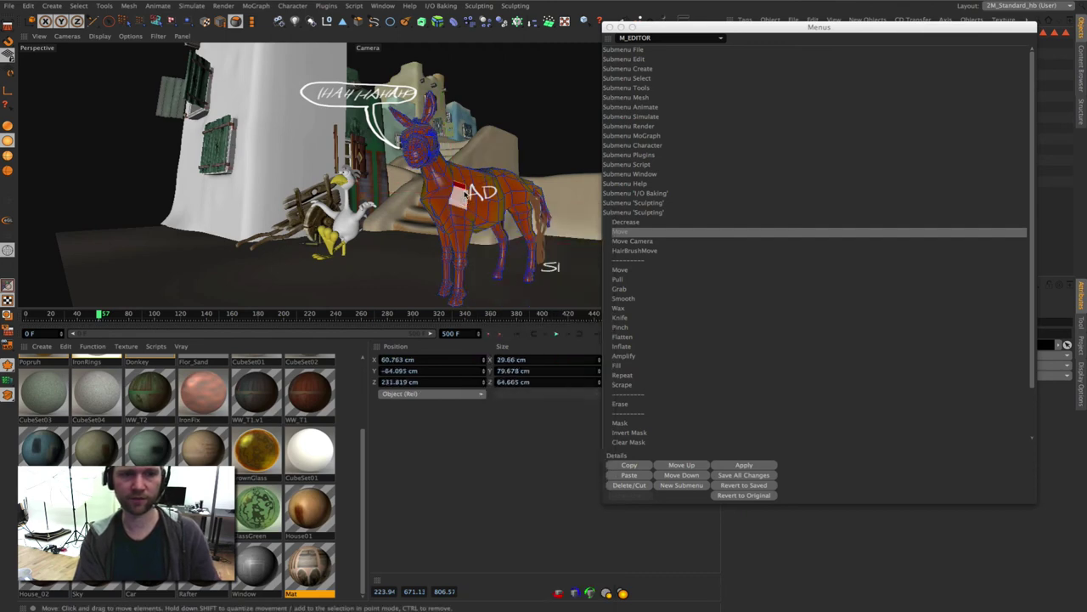
right_click(464, 200)
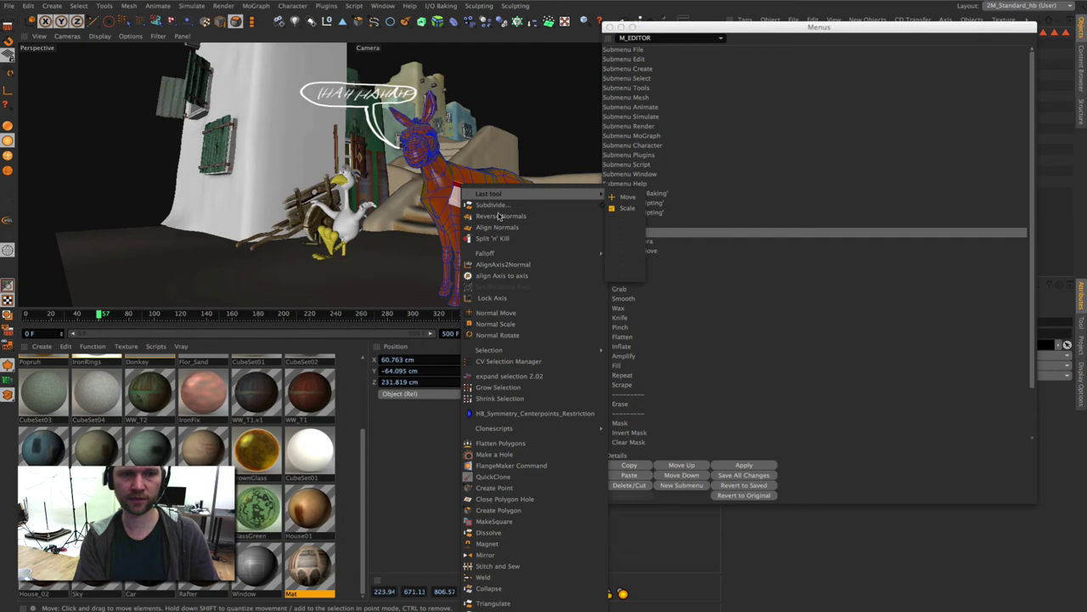
left_click(769, 231)
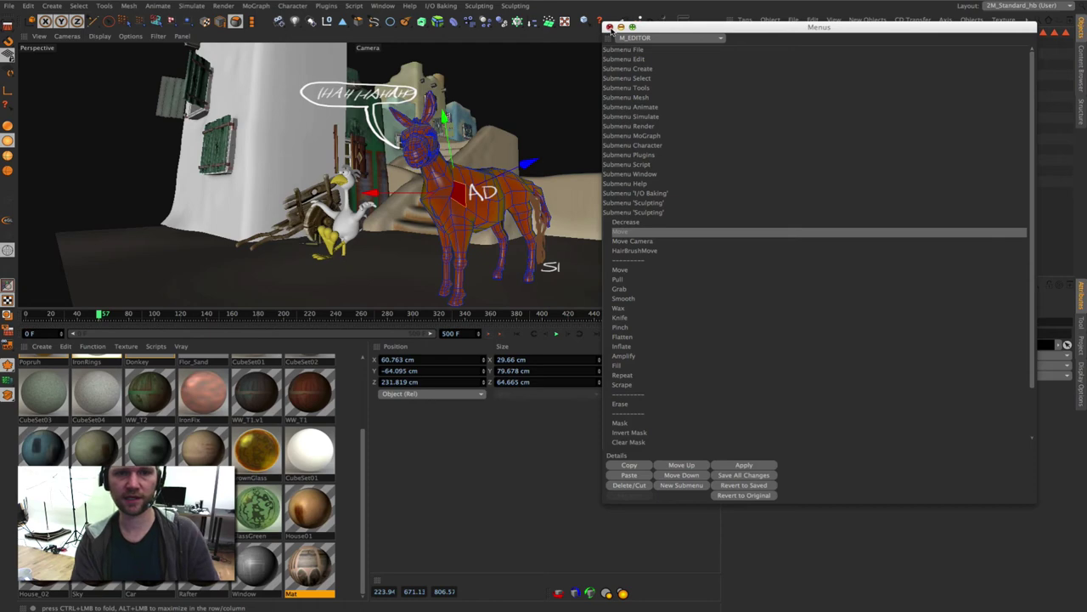
left_click_drag(629, 27, 716, 21)
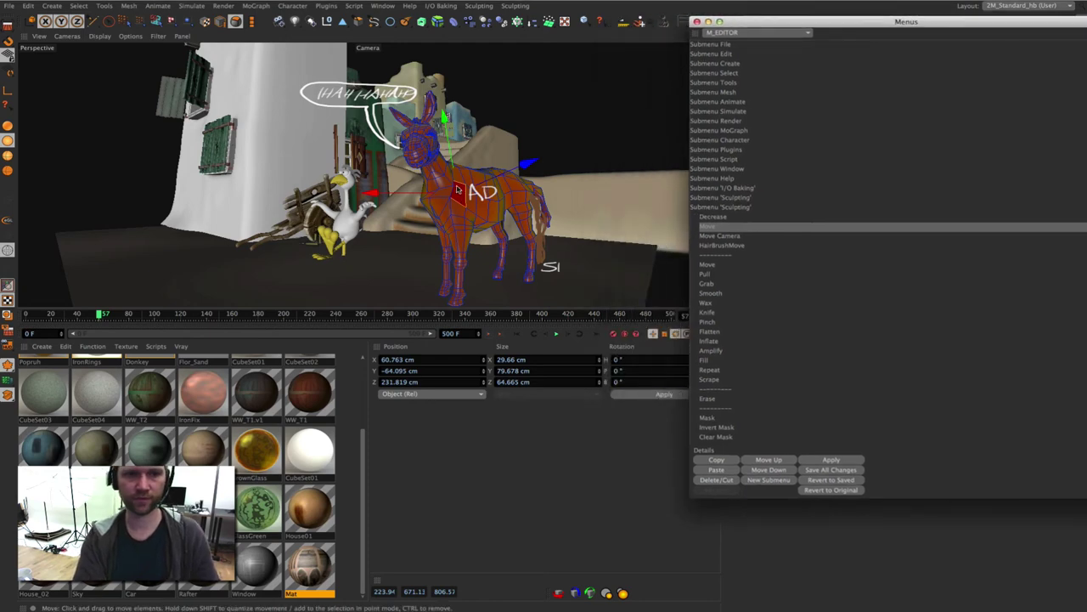
left_click(433, 212)
key("v")
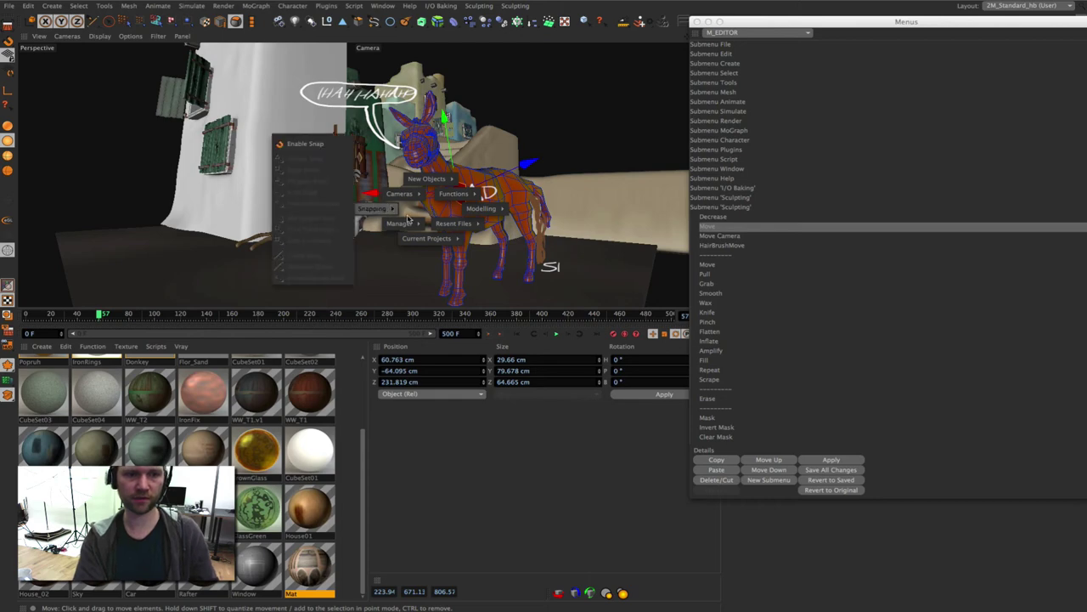
left_click(441, 210)
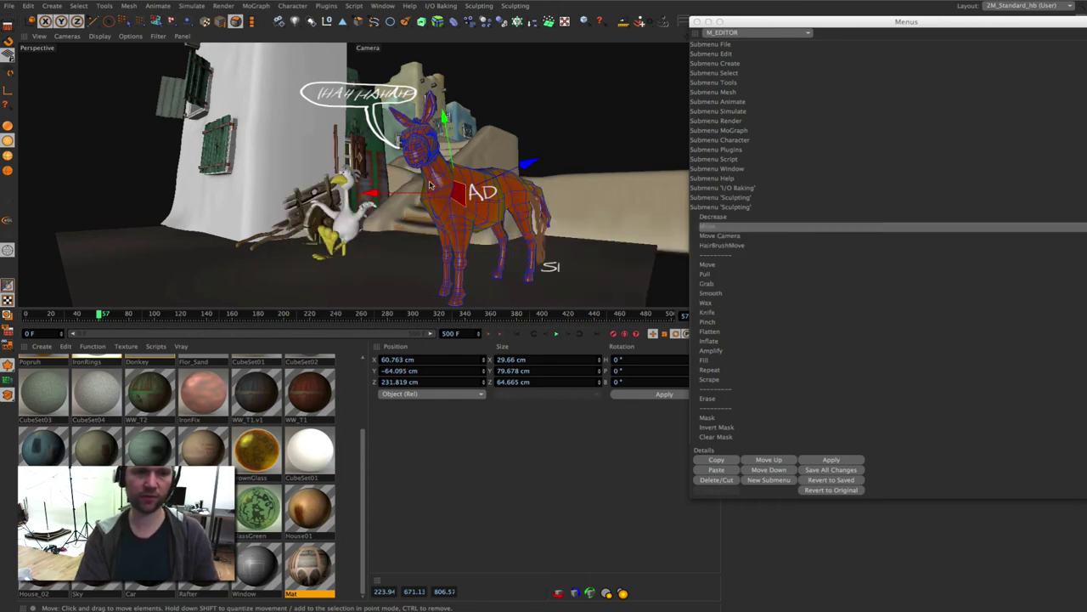
key("v")
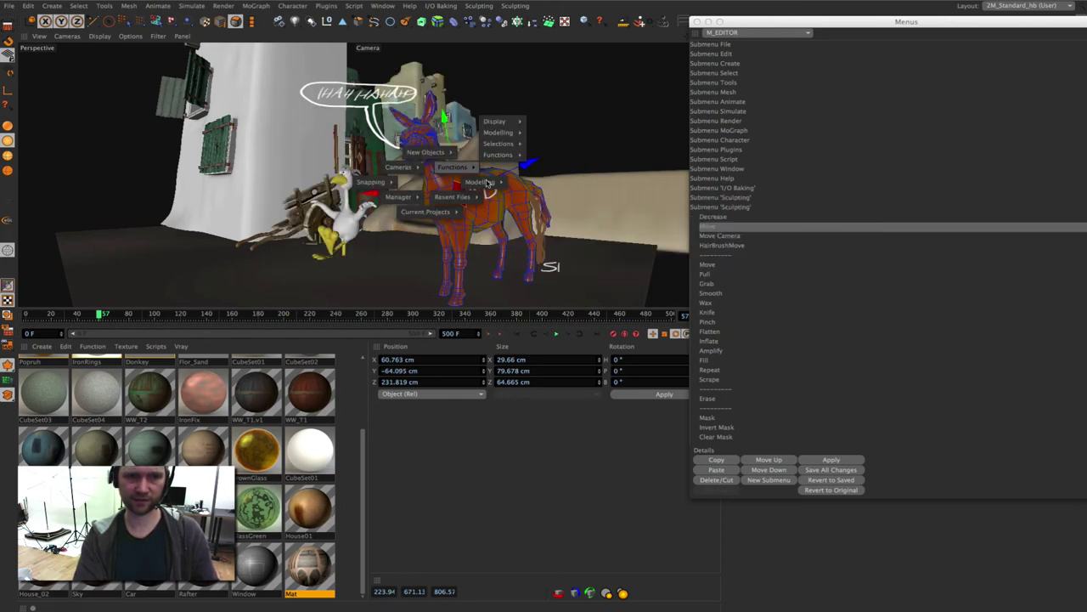
mouse_move(479, 182)
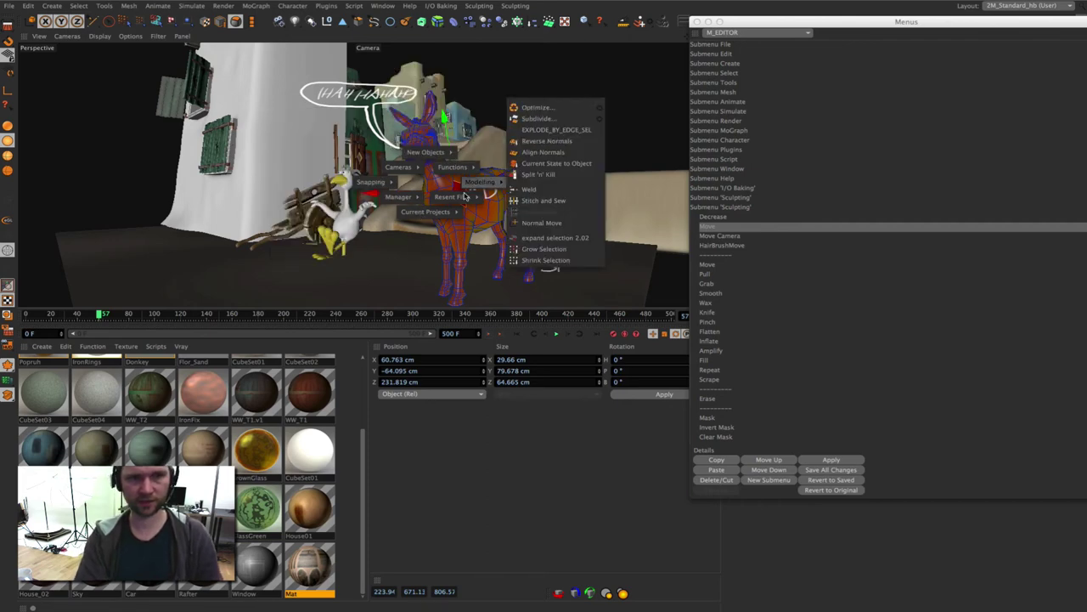
mouse_move(398, 166)
left_click(440, 270)
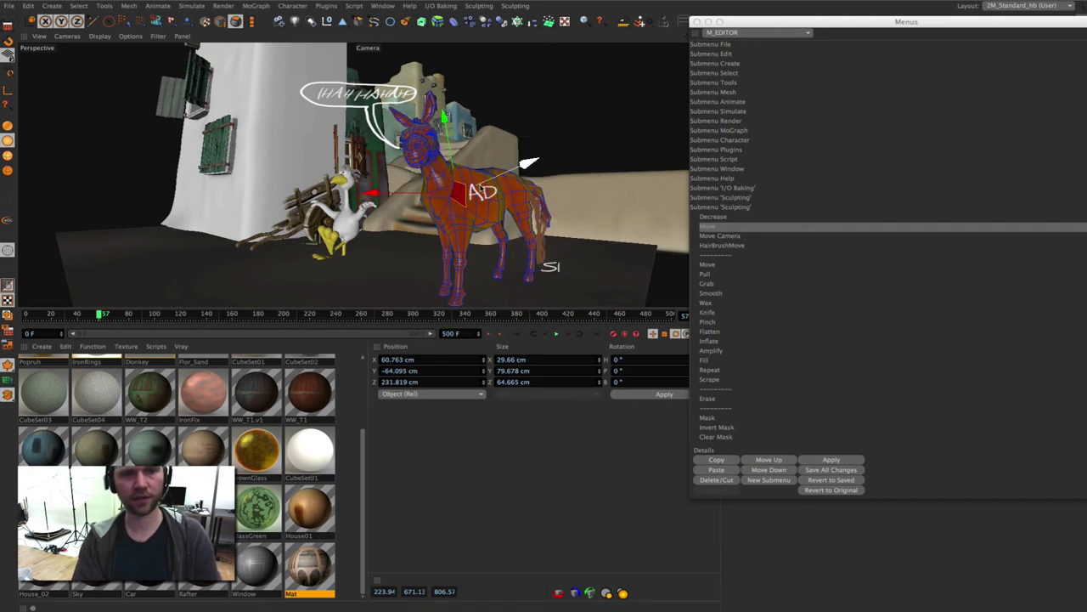
key("v")
mouse_move(495, 257)
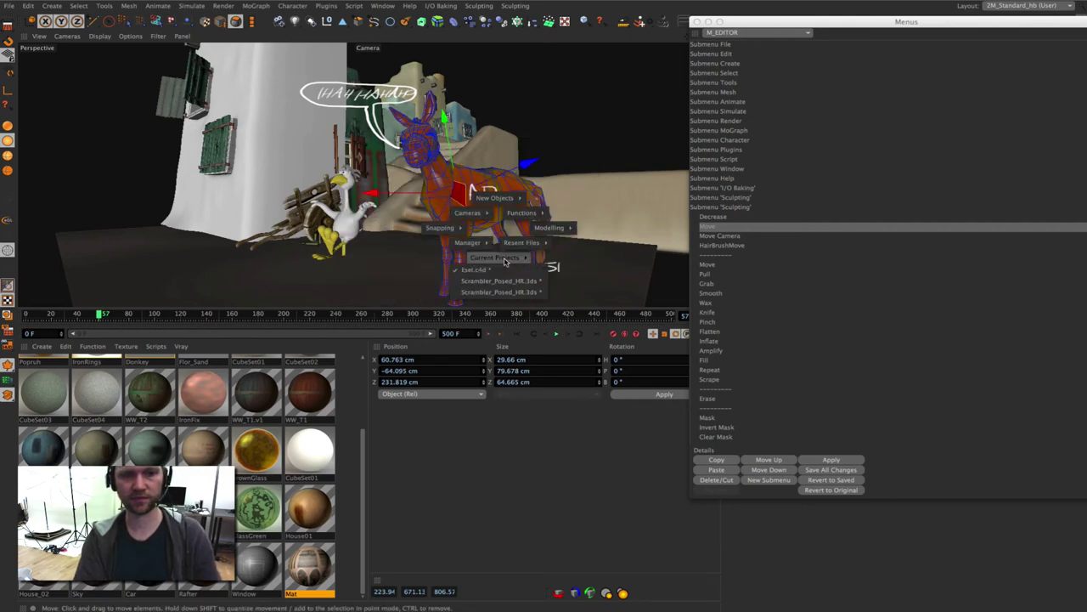
left_click(368, 266)
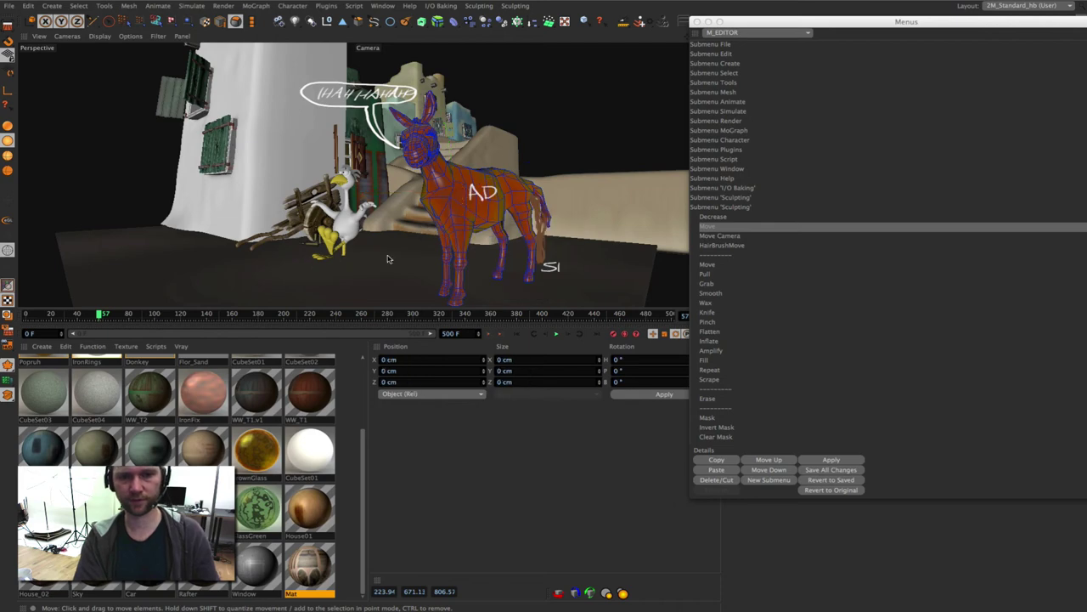
Load M_GLOBAL_POPUP in the Menus editor, expand Current Projects and Recent Files, then close it.
left_click(740, 43)
left_click(741, 34)
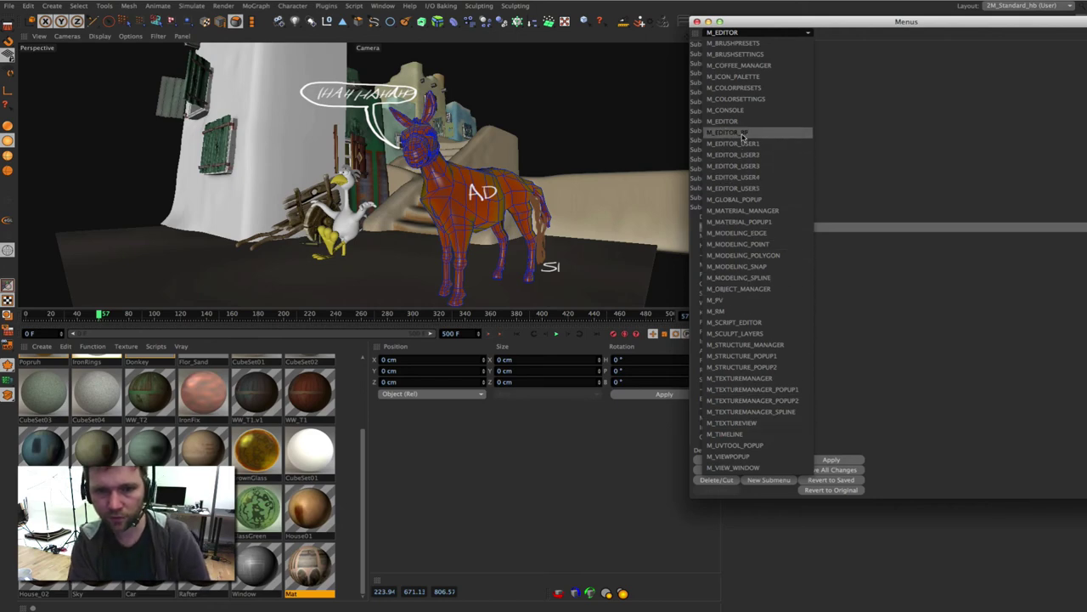
left_click(724, 200)
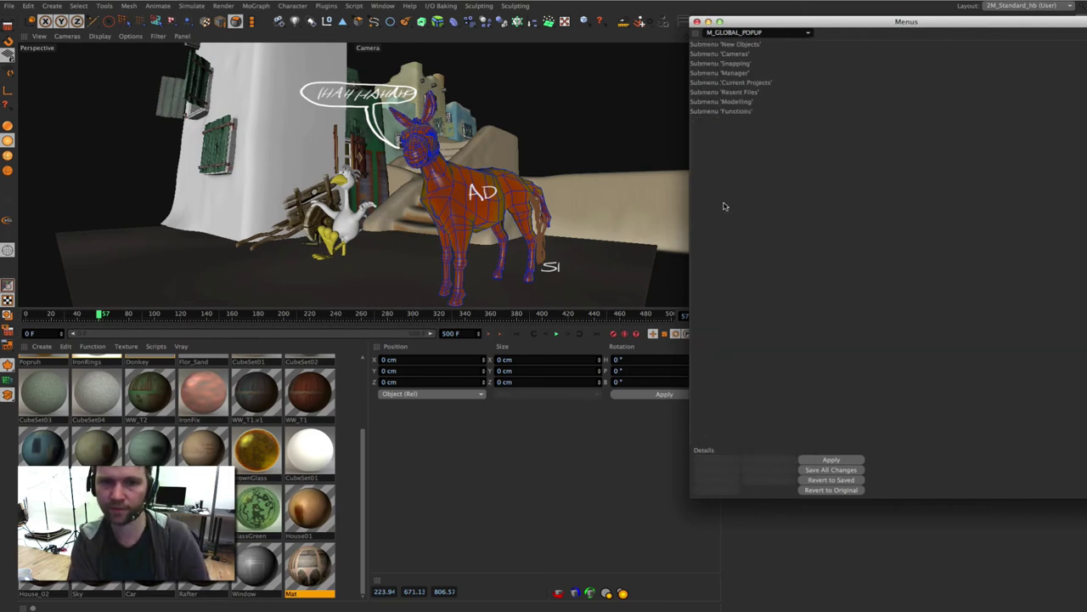
left_click(729, 84)
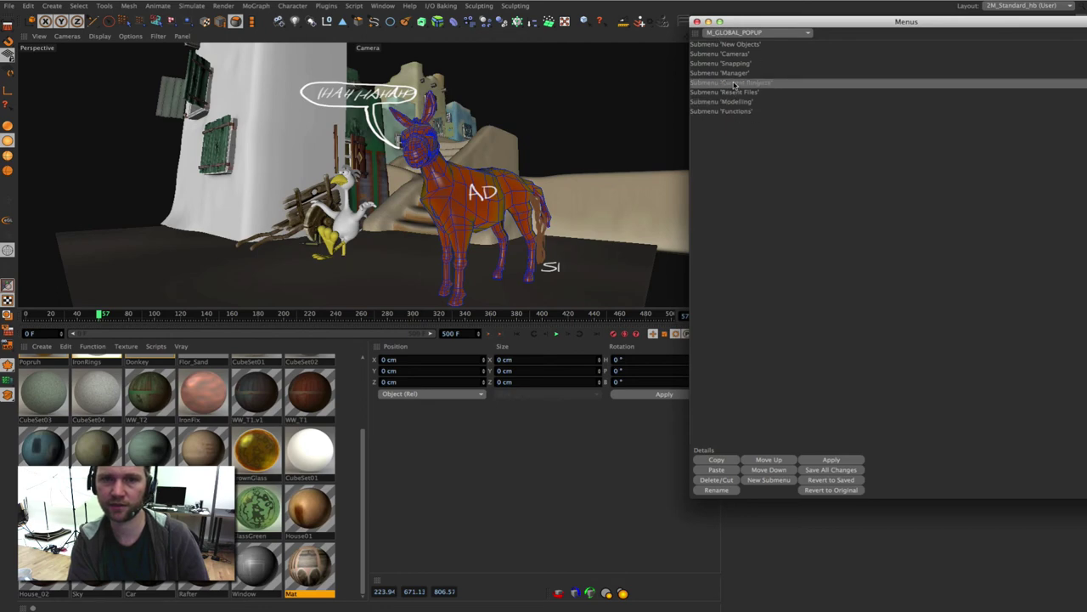
double_click(734, 85)
double_click(727, 102)
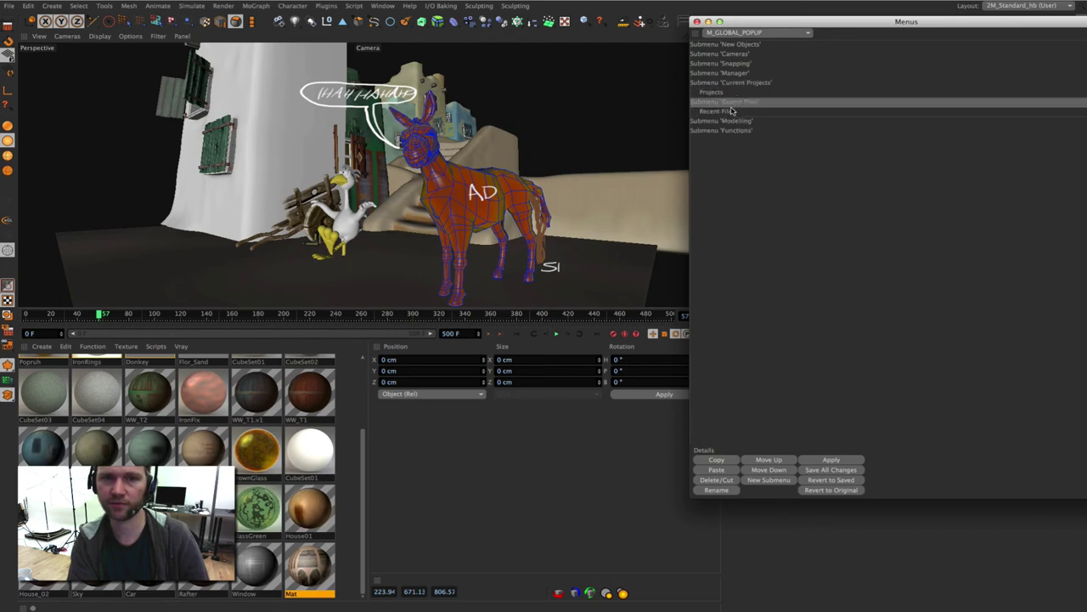
left_click(697, 23)
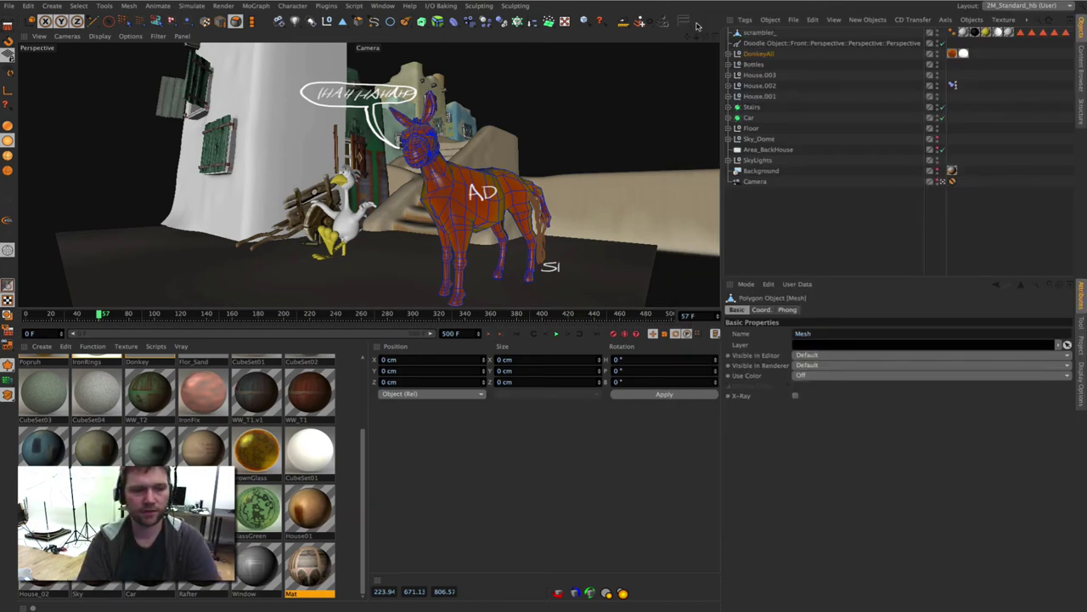
Create a new material Mat.1 and open it in the Material Editor.
scroll(148, 386, "up", 3)
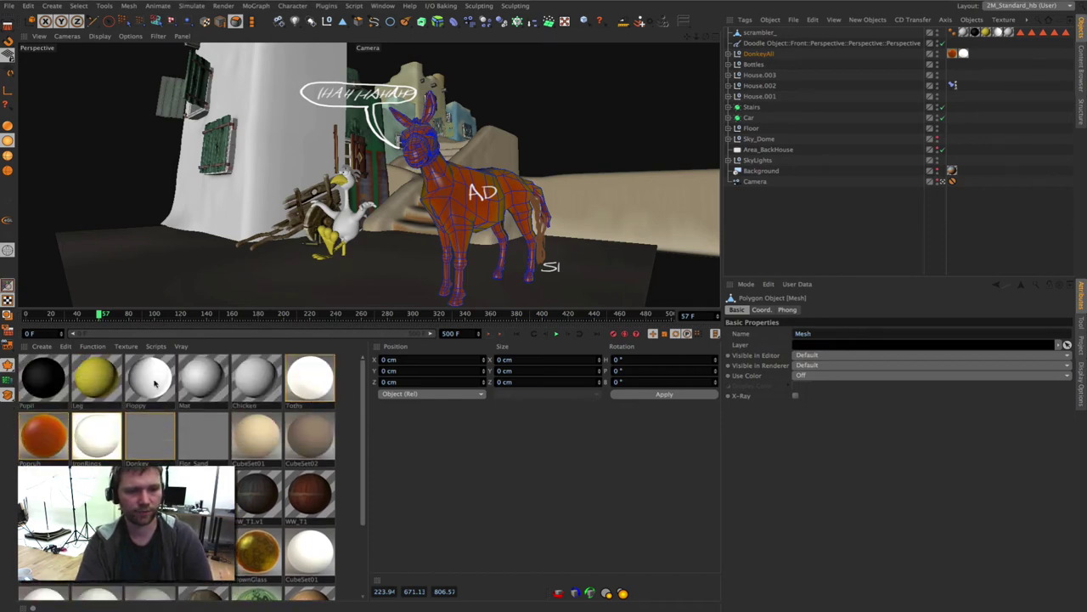
double_click(343, 386)
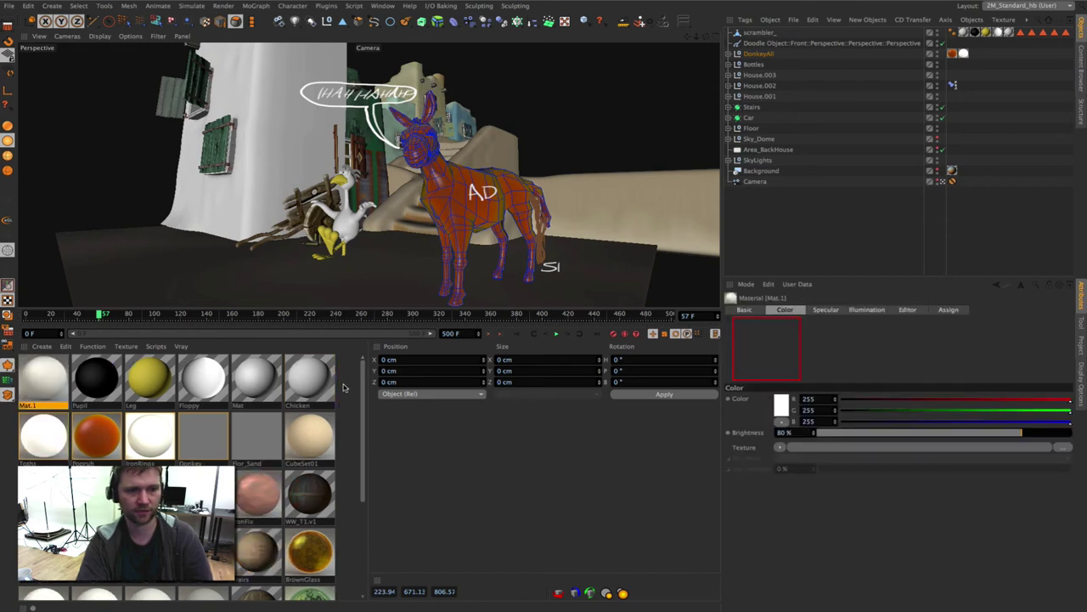
double_click(44, 380)
left_click_drag(220, 49, 504, 81)
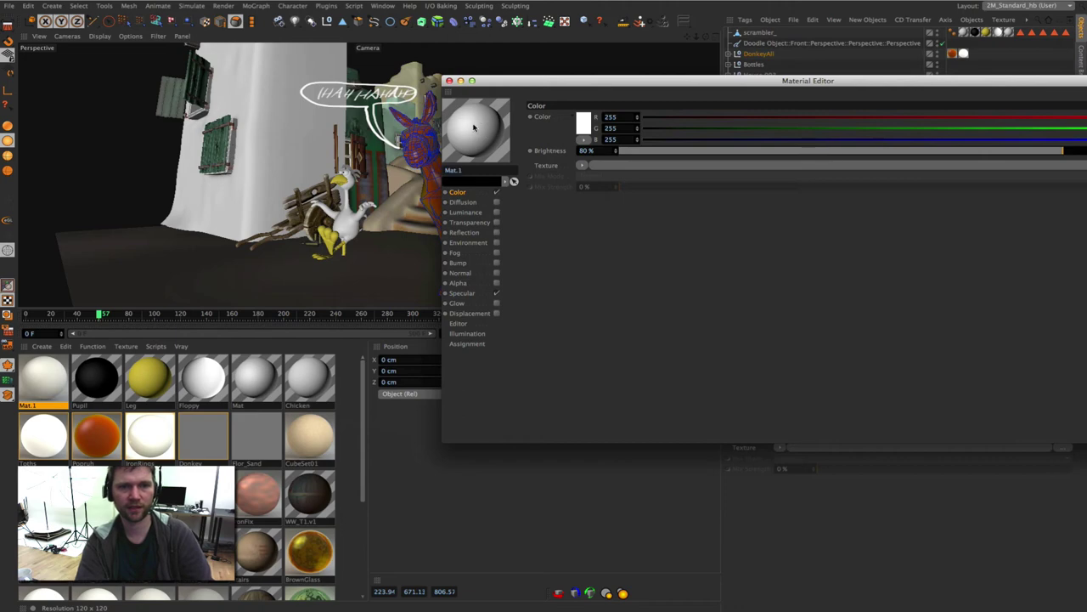
Change the material preview shape to a cylinder, then to the 00_Sphere_AR sphere.
right_click(478, 138)
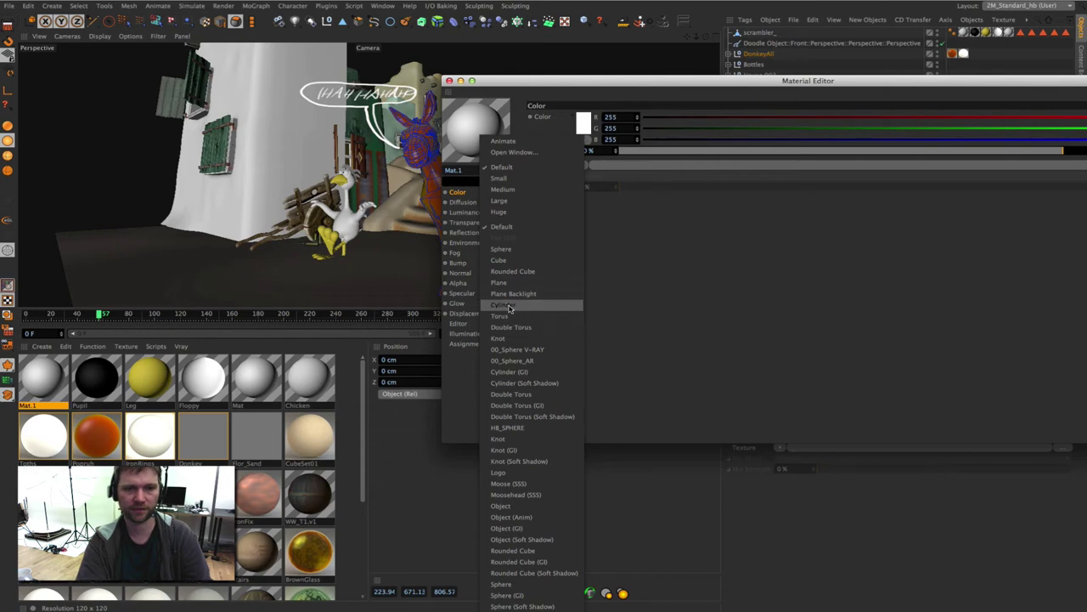
left_click(509, 305)
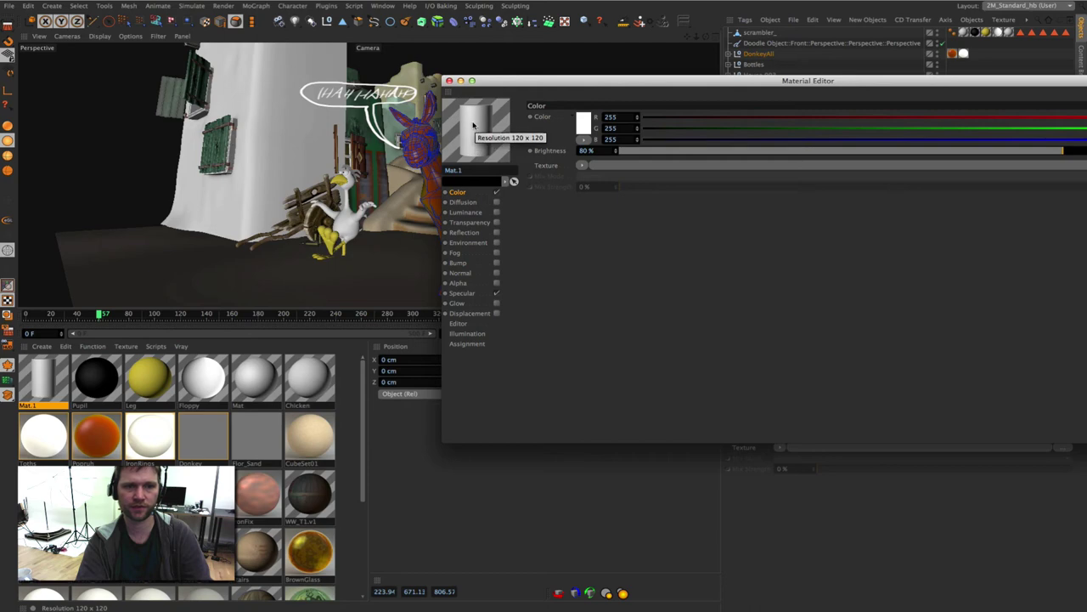
right_click(477, 138)
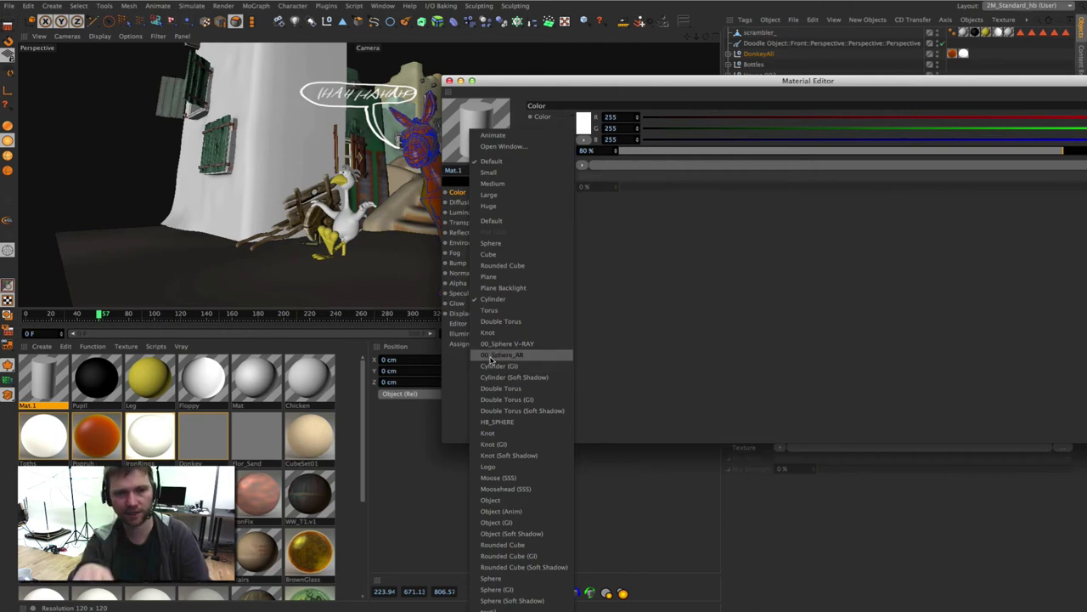
left_click(497, 355)
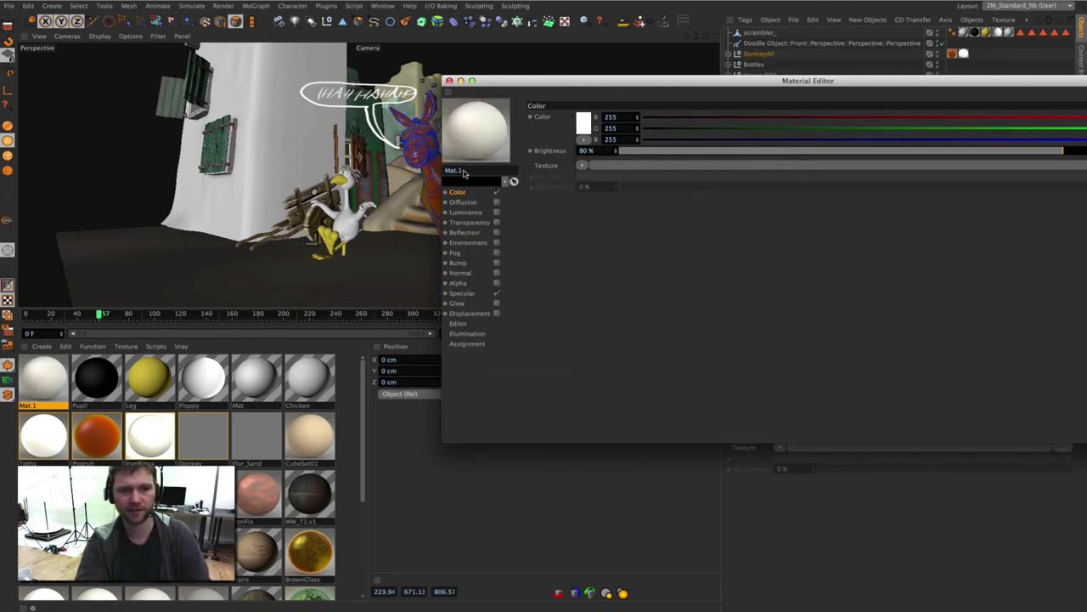
left_click_drag(508, 85, 489, 74)
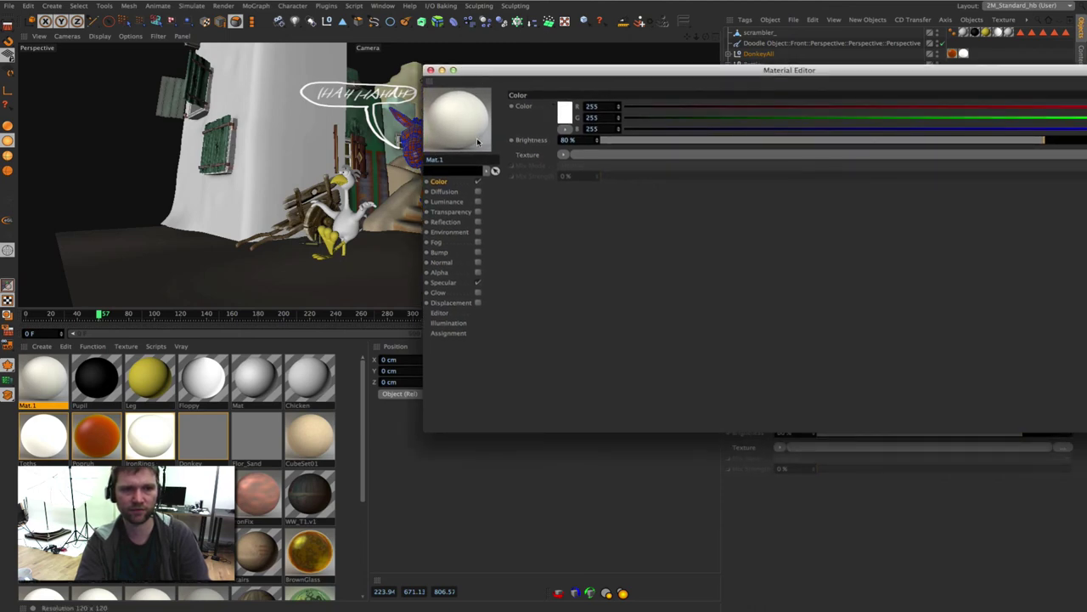
Move the Mat.1 Material Editor window left, enlarge it, then close it.
left_click_drag(458, 67, 369, 62)
left_click_drag(443, 73, 361, 64)
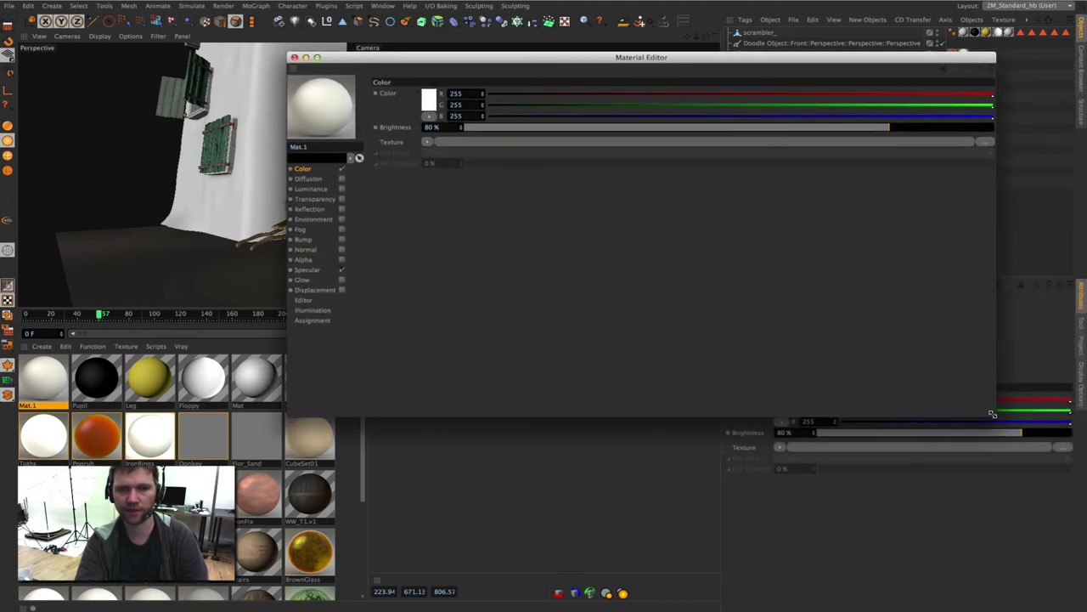
left_click_drag(992, 413, 1043, 448)
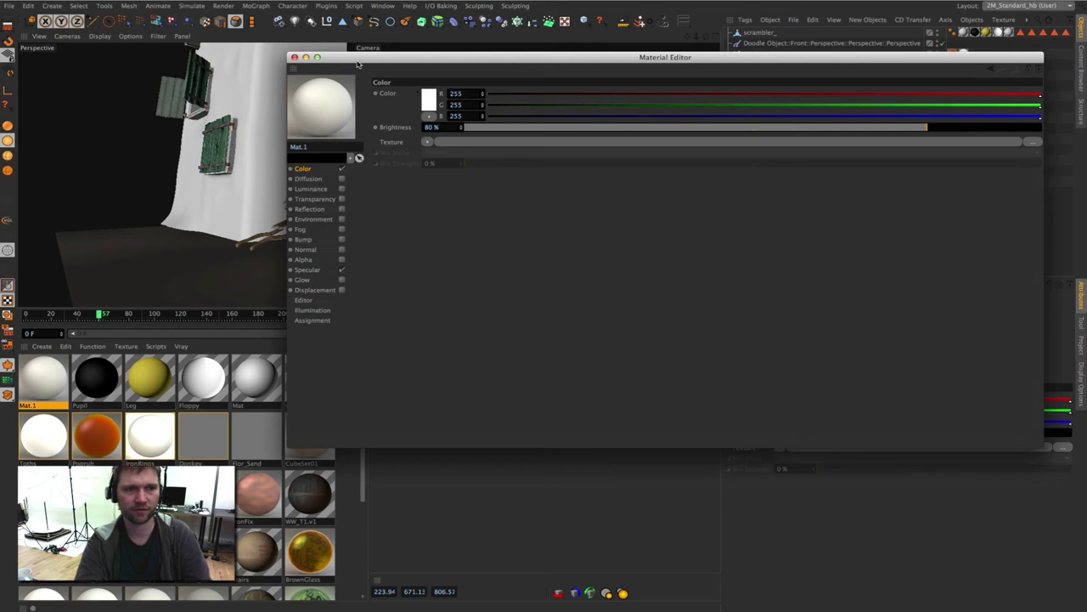
left_click_drag(358, 63, 365, 67)
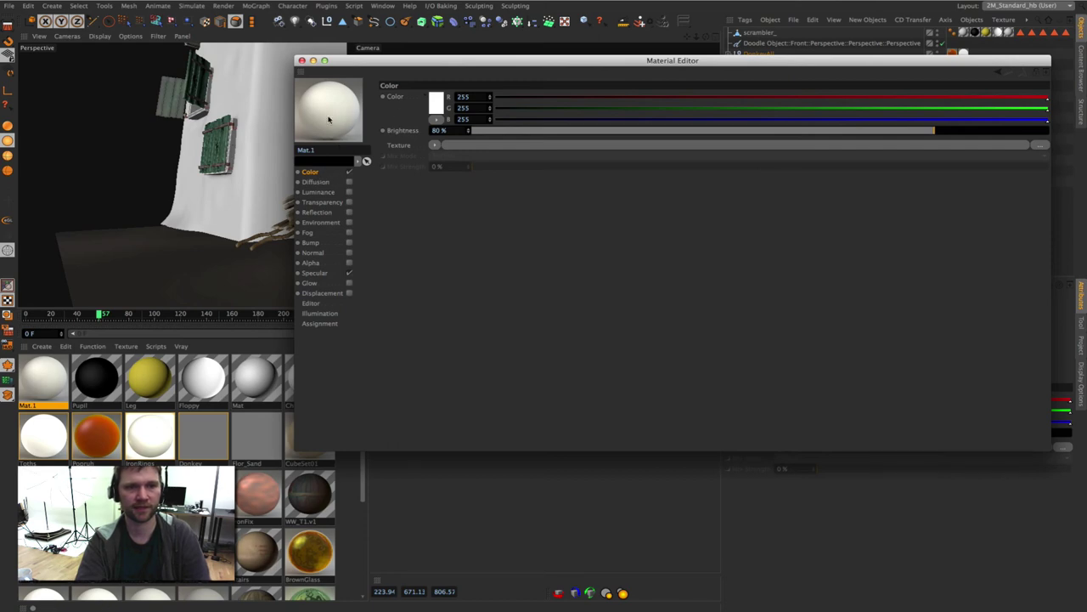
left_click_drag(345, 62, 304, 69)
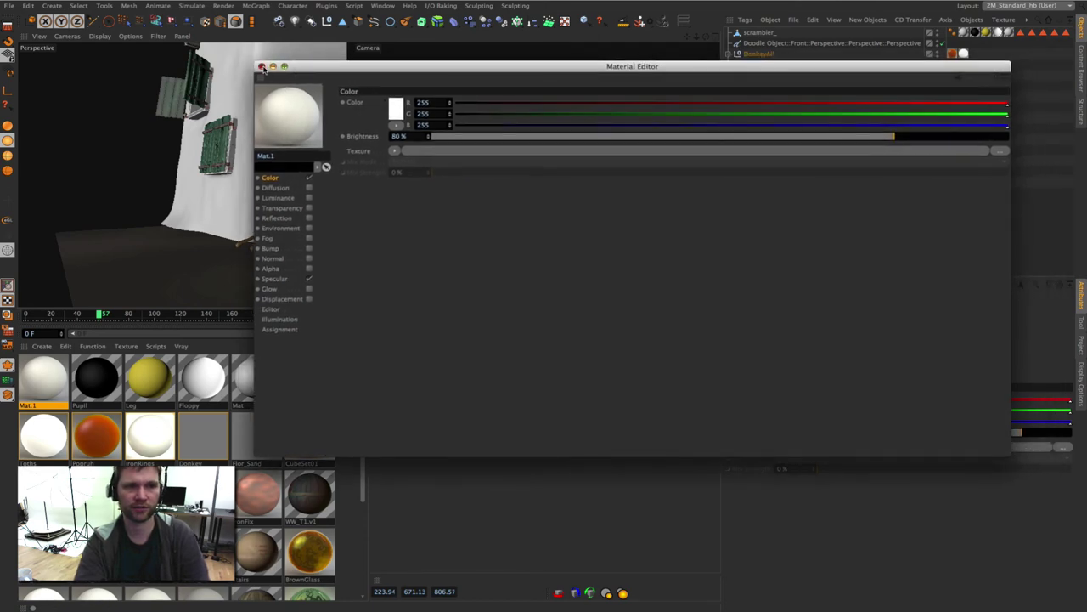
left_click(263, 66)
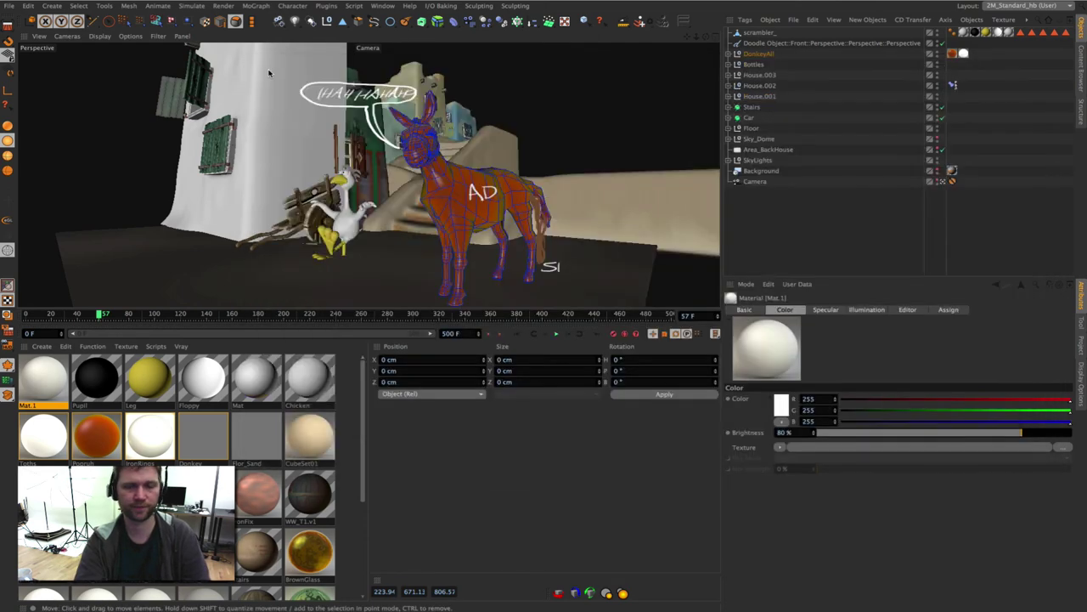
Change the Mat material's preview shape to Moose (SSS), then close its Material Editor.
double_click(249, 367)
mouse_move(243, 52)
left_mouse_down()
mouse_move(263, 65)
mouse_move(318, 53)
mouse_move(281, 62)
left_mouse_up()
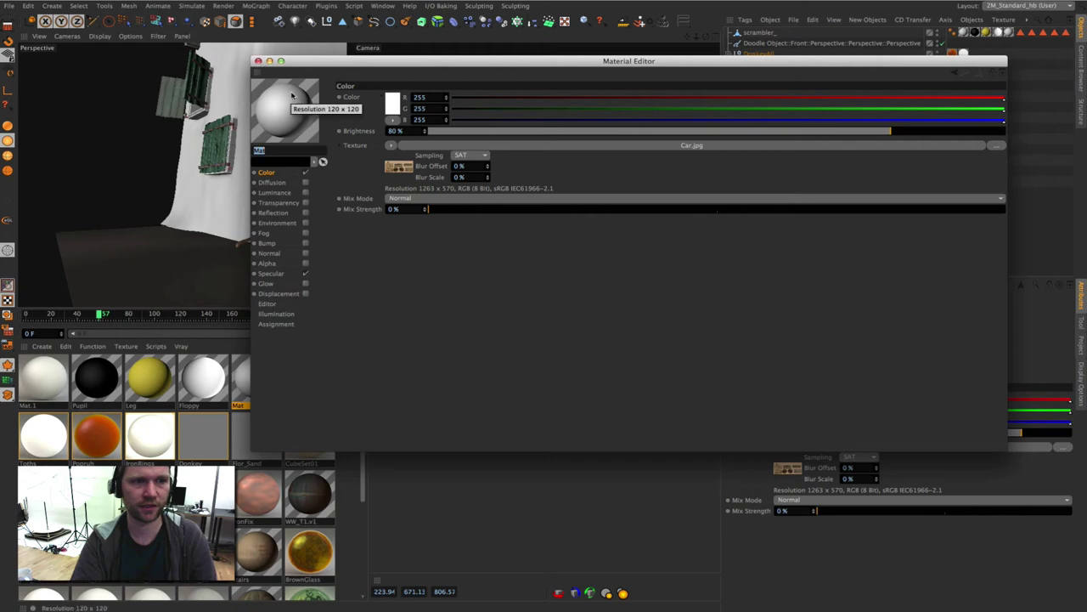
left_click_drag(306, 61, 342, 60)
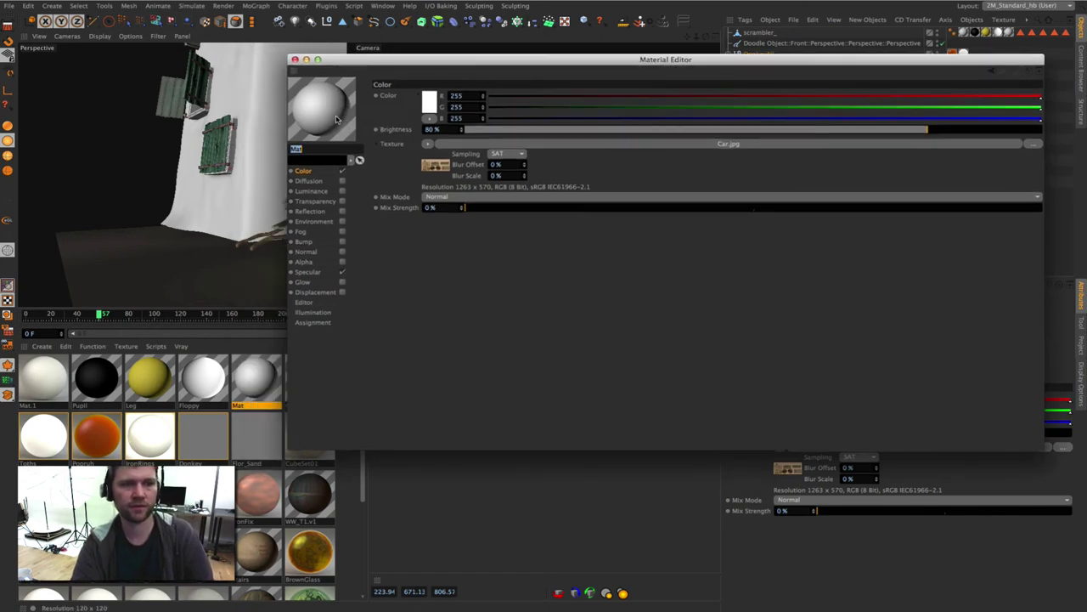
right_click(321, 107)
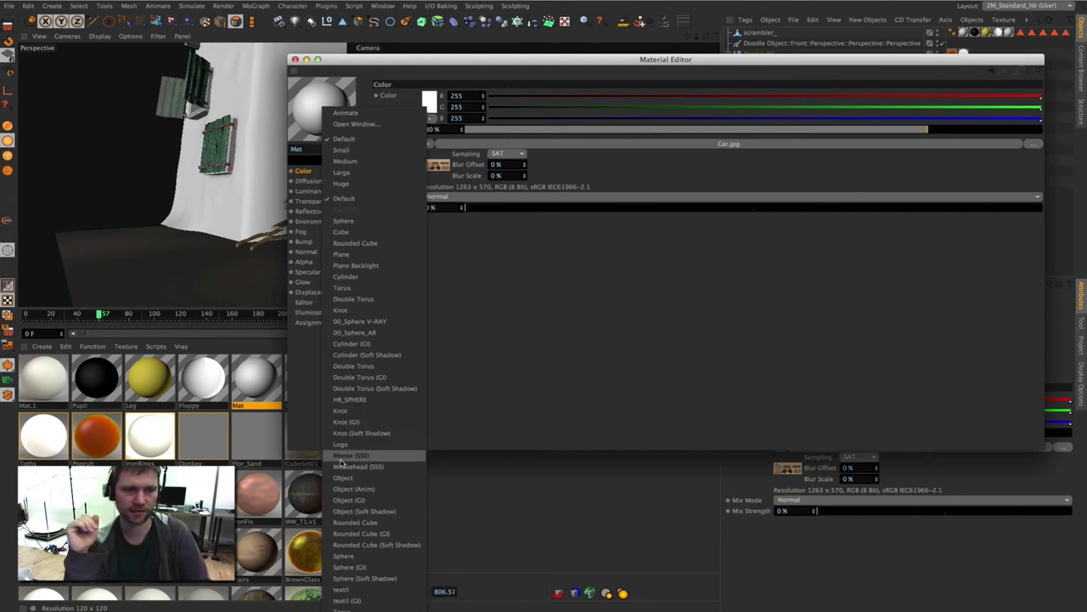
left_click(342, 458)
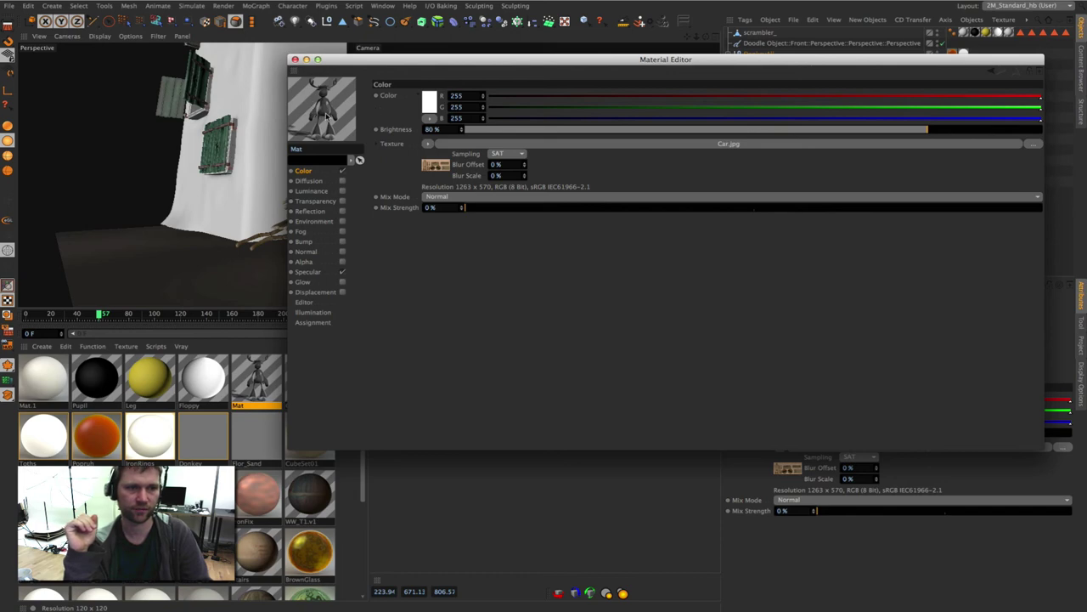
left_click_drag(294, 60, 340, 63)
left_click(340, 62)
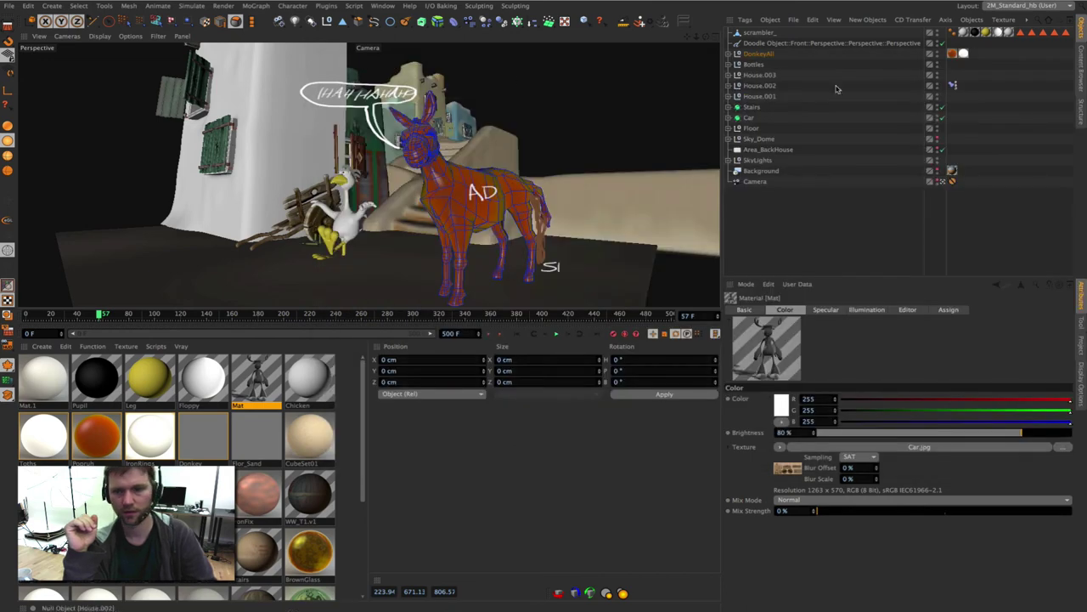
Deselect the donkey, select Floor and House.002, then open Preferences with Ctrl+E.
left_click(817, 212)
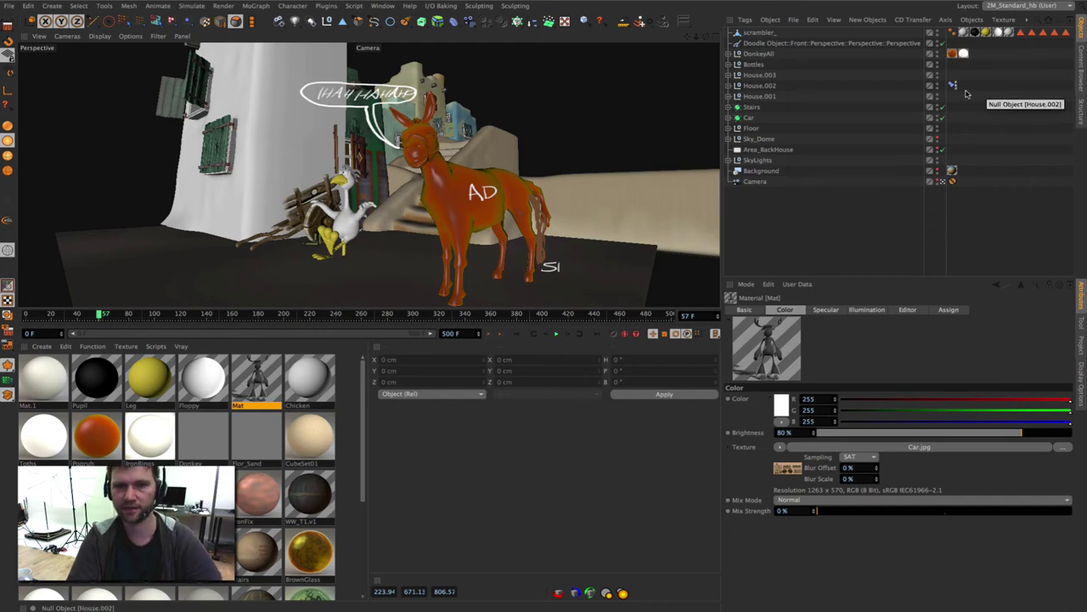
left_click(739, 128)
left_click(749, 107)
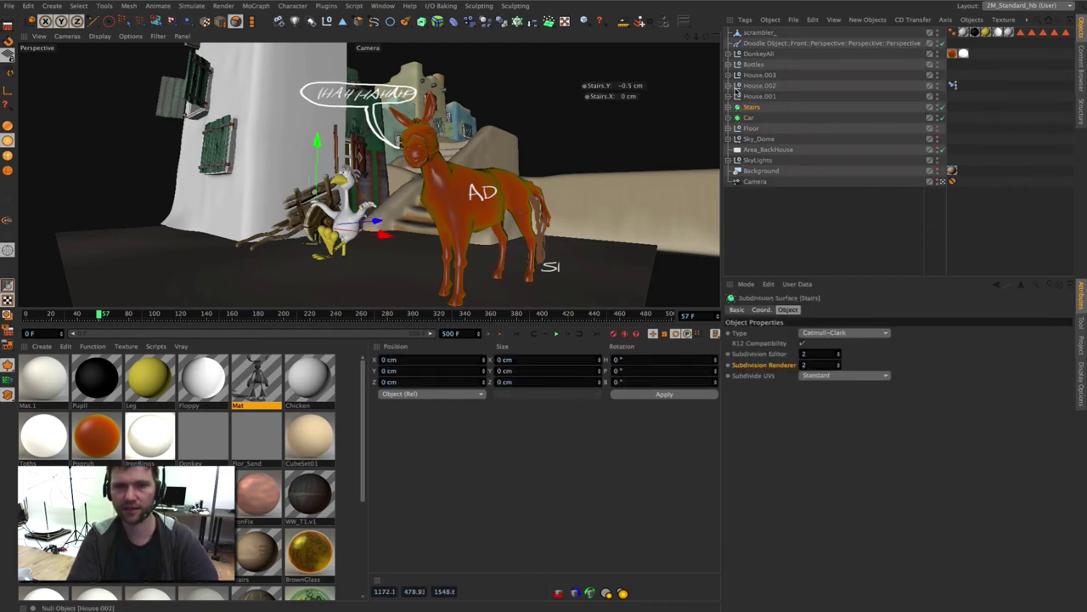
left_click(758, 85)
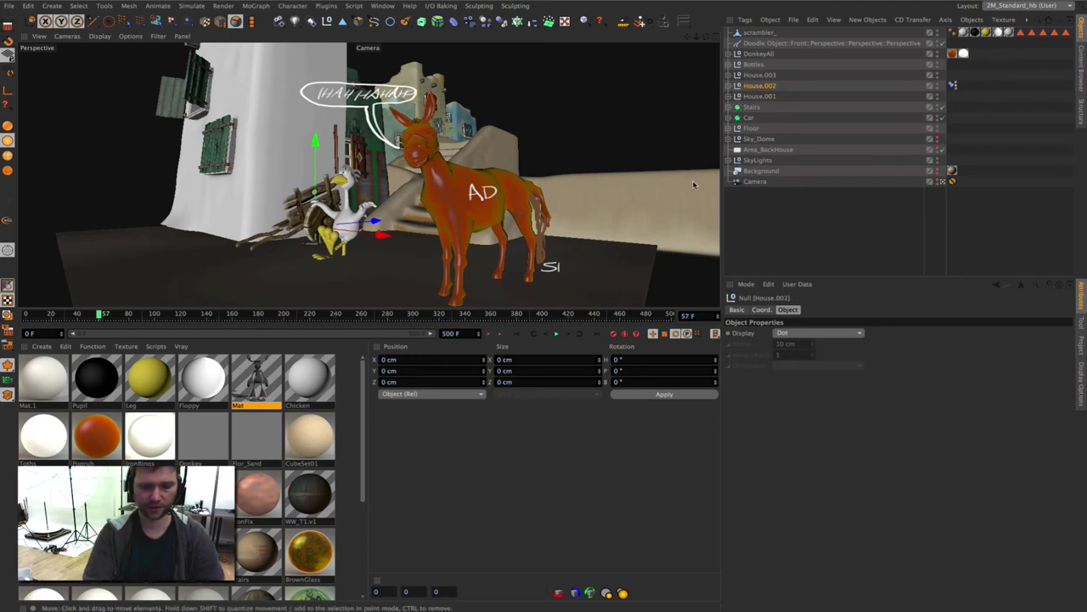
key("ctrl+e")
Open the preferences folder in Finder, enter MASTER R15 Beta_18A24858, and enlarge the window.
left_click(327, 440)
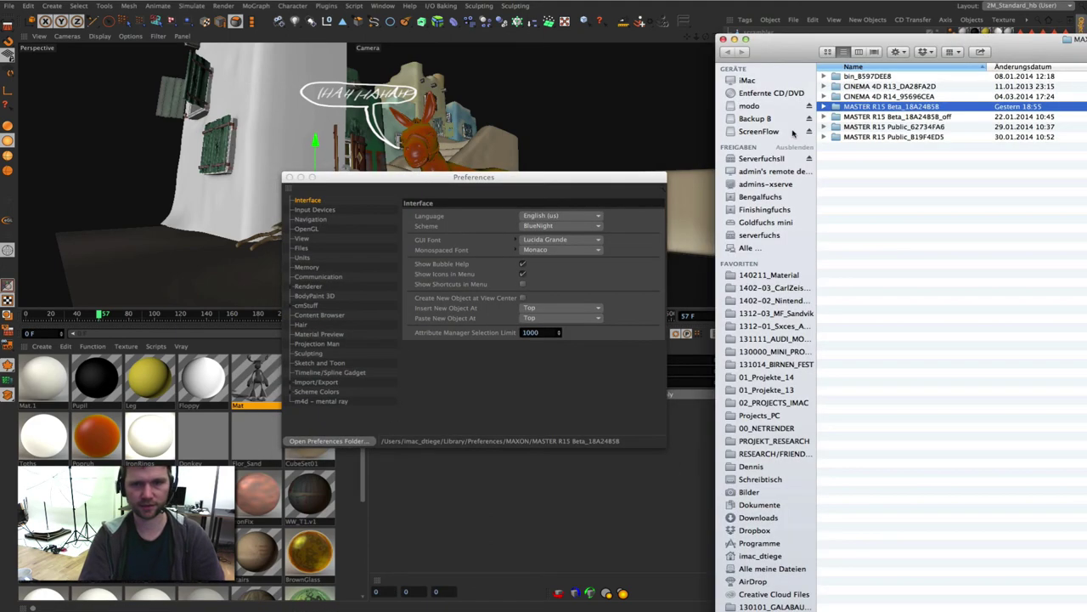
double_click(837, 107)
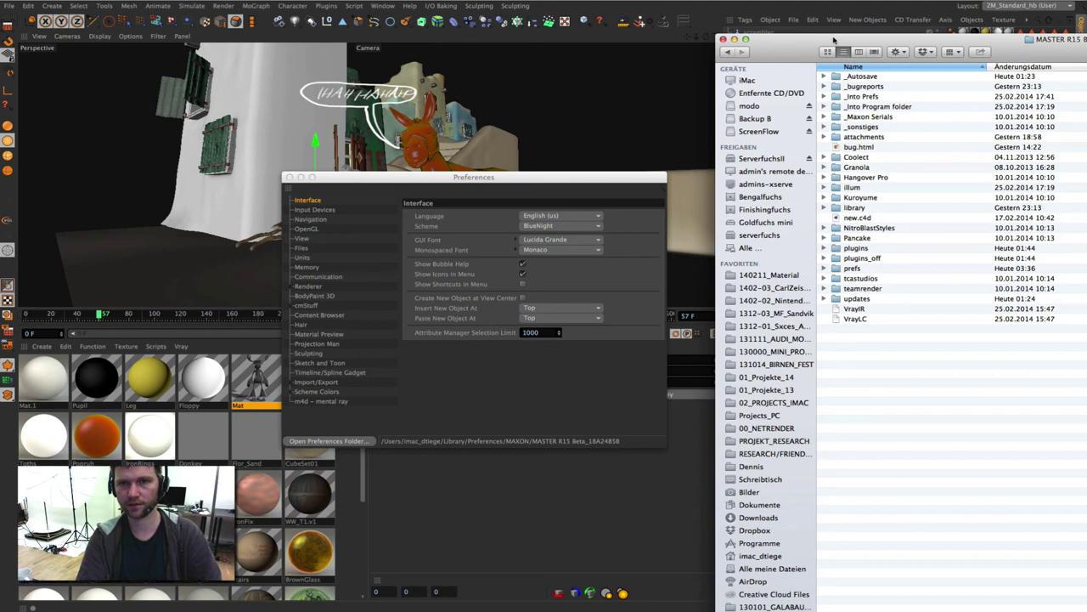
left_click(746, 40)
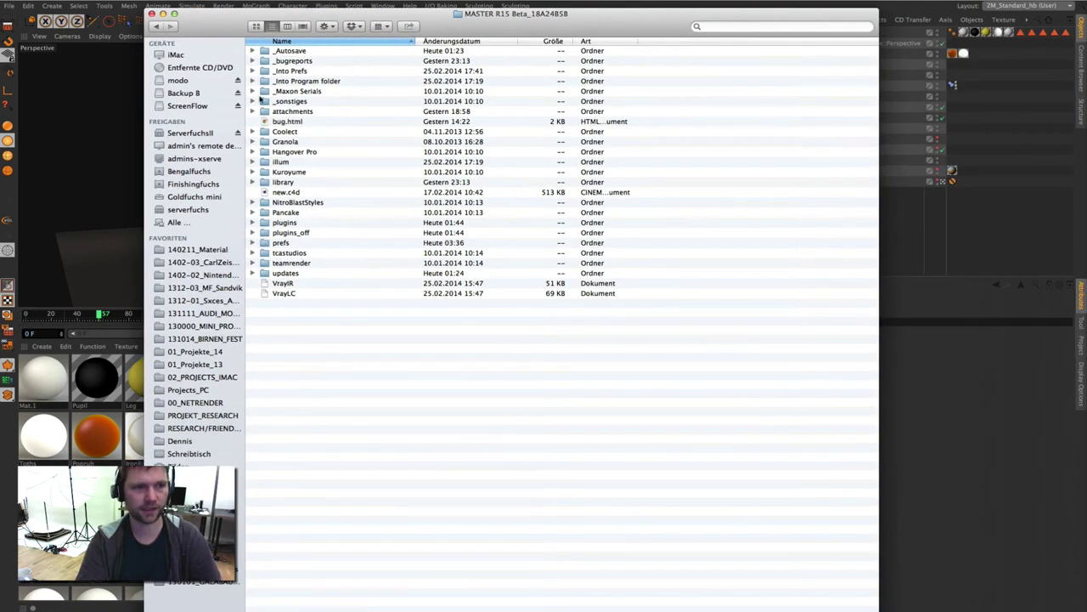
Quick Look interface_icons_2x.tif from the program folder full-screen.
left_click(269, 91)
double_click(261, 80)
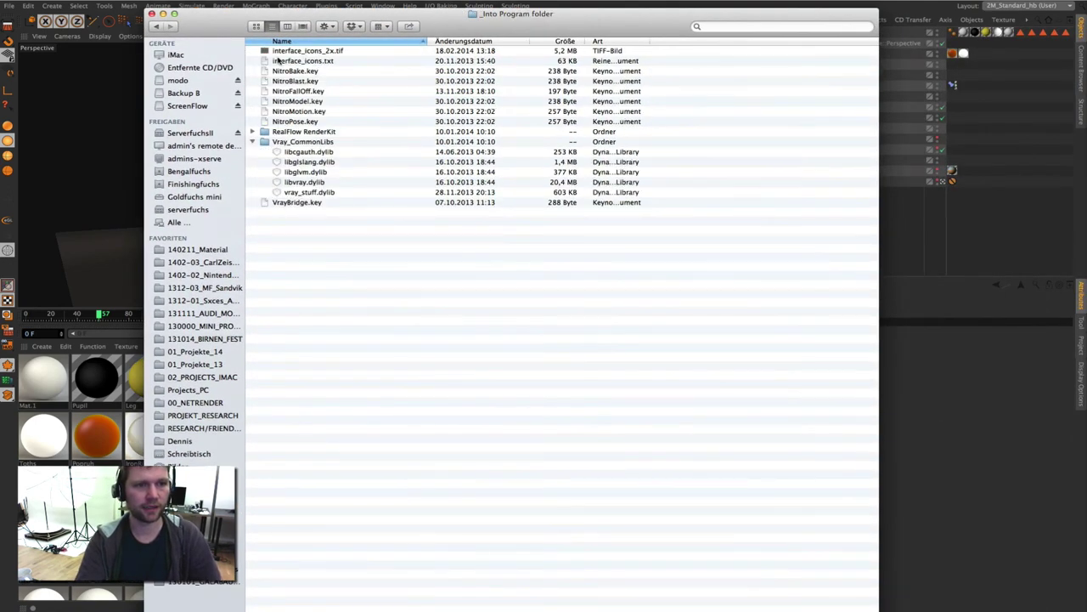
left_click(251, 142)
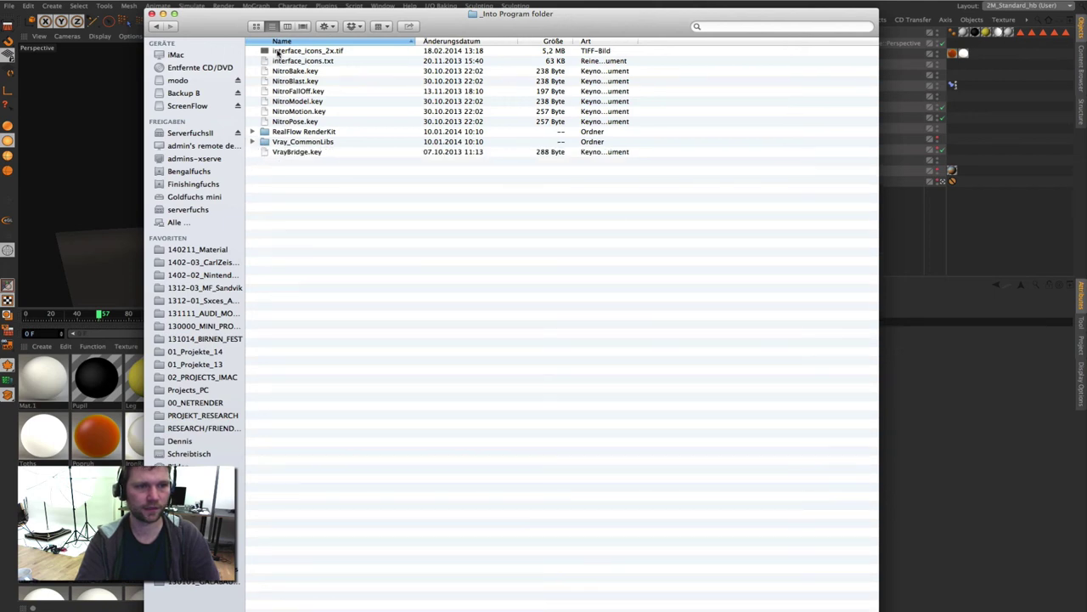
left_click(279, 52)
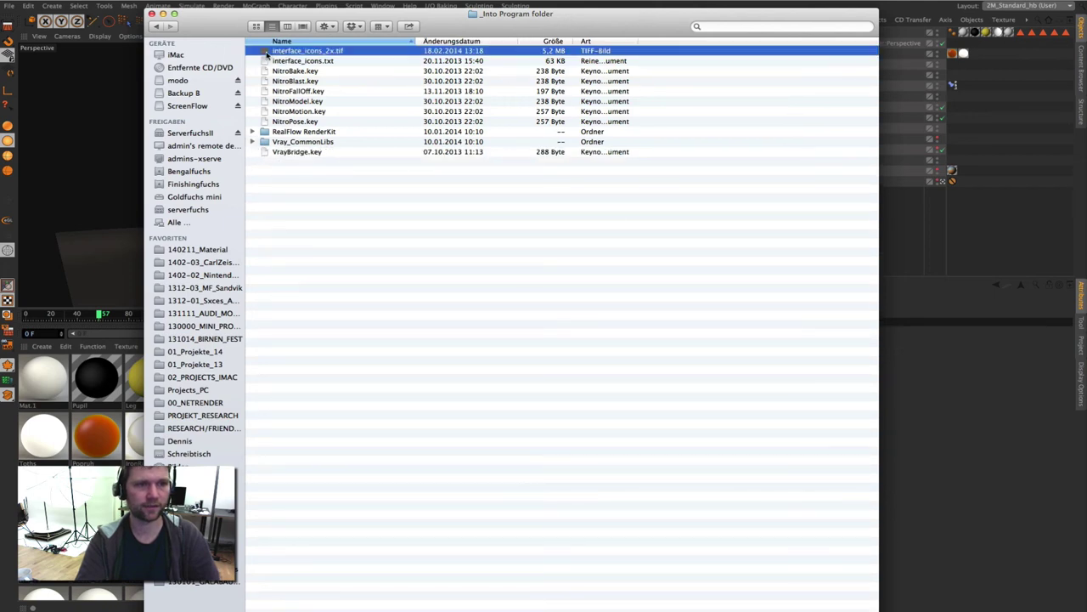
key("space")
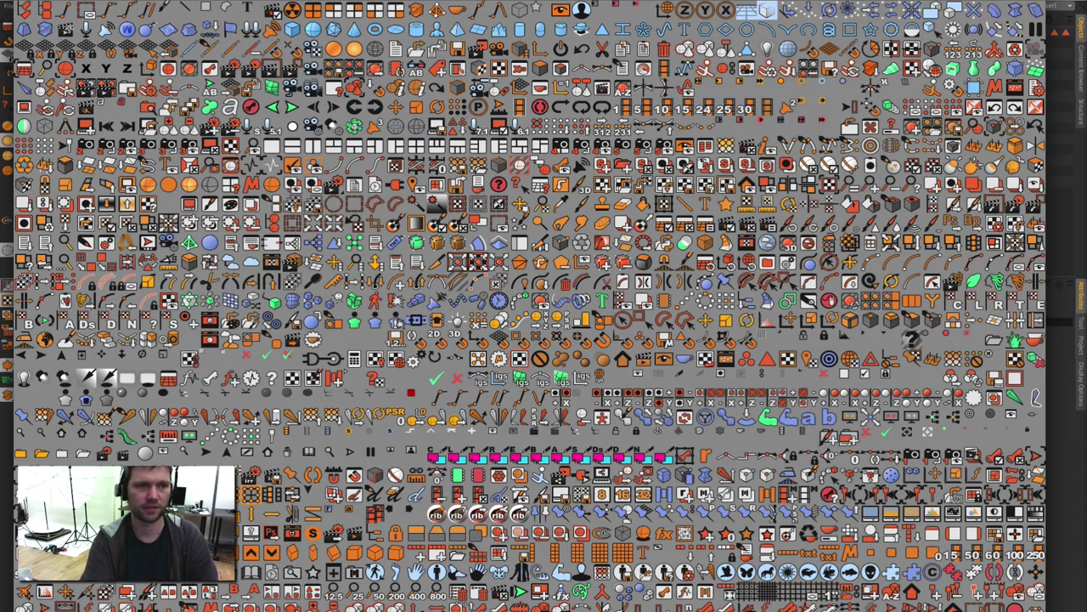
Close the full-screen interface_icons_2x.tif preview.
left_click(93, 0)
key("Escape")
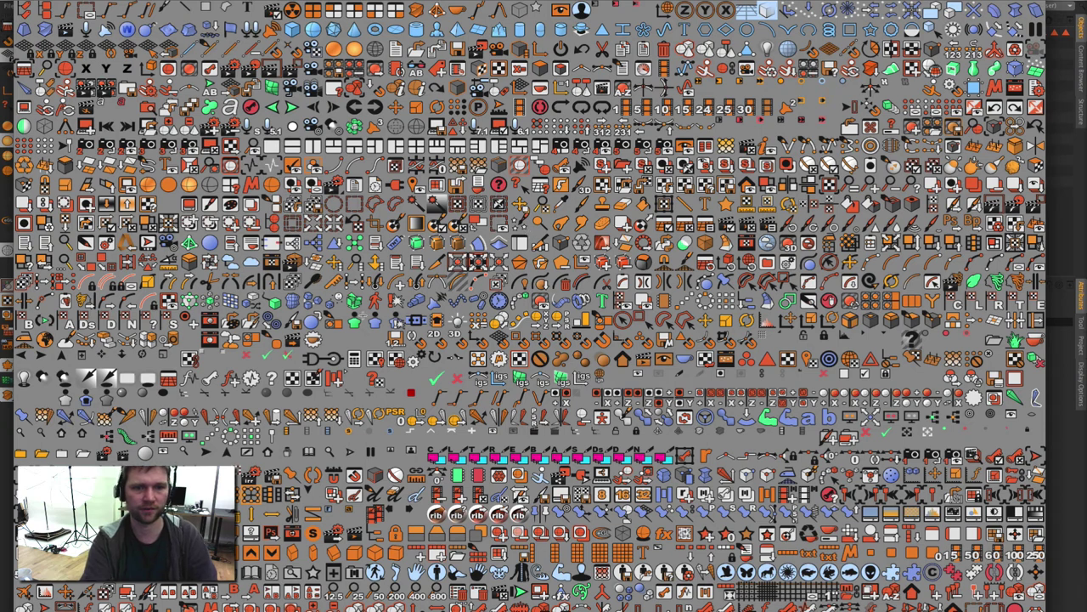
key("super+w")
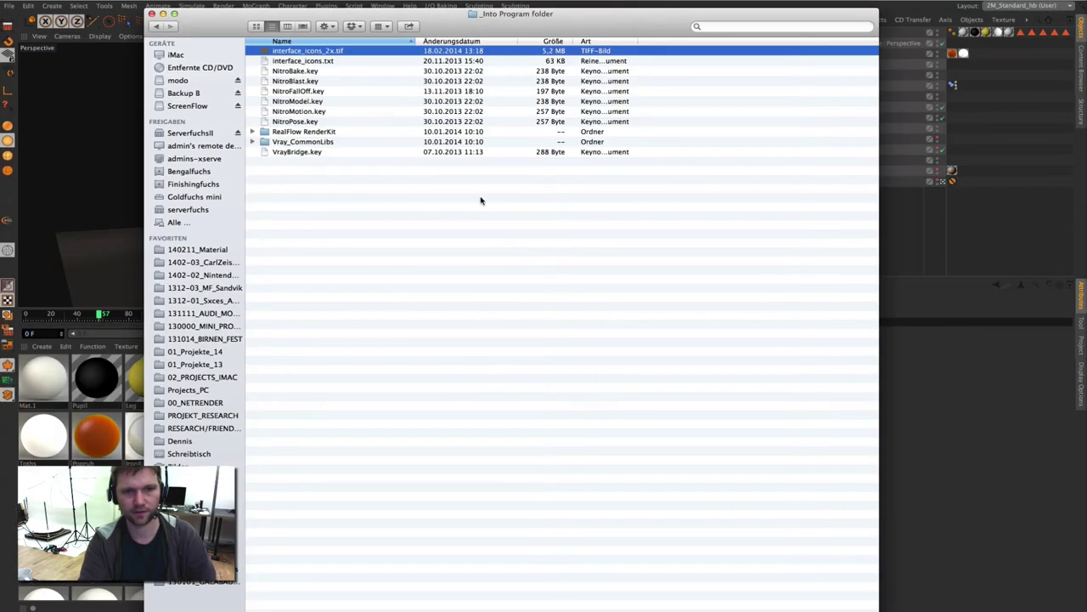
Close Finder, briefly reopen and dismiss Preferences, then expand House.001 in the Object Manager.
left_click(153, 14)
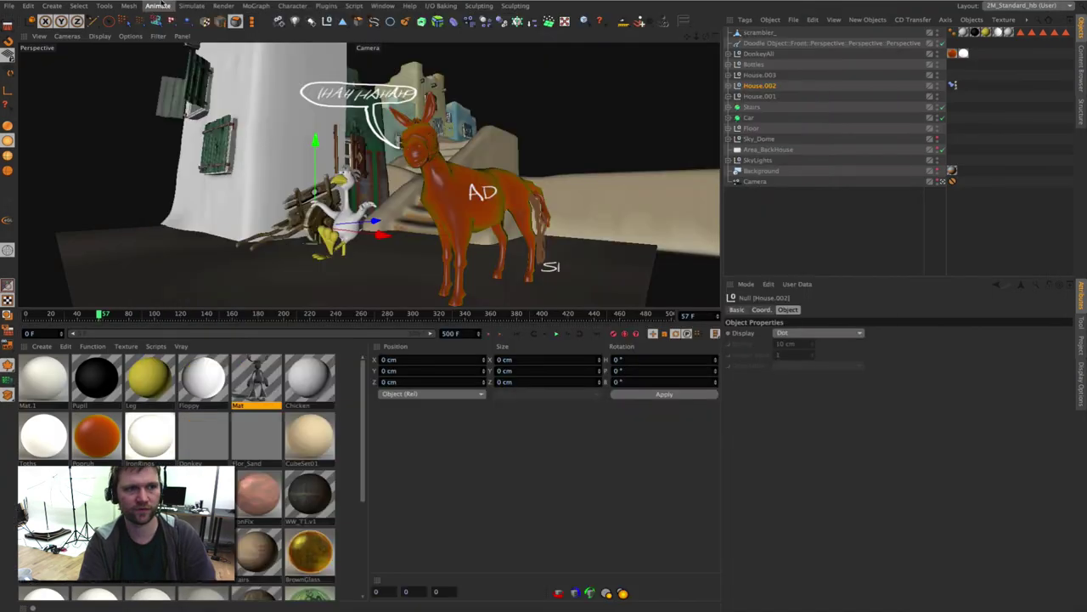
key("super+e")
key("Escape")
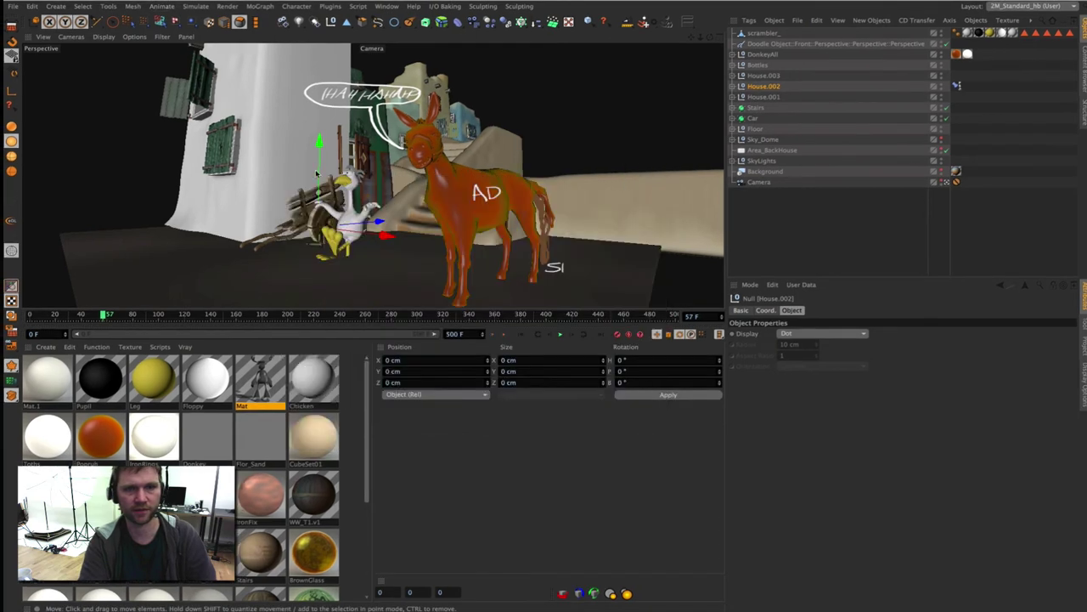
left_click(751, 98)
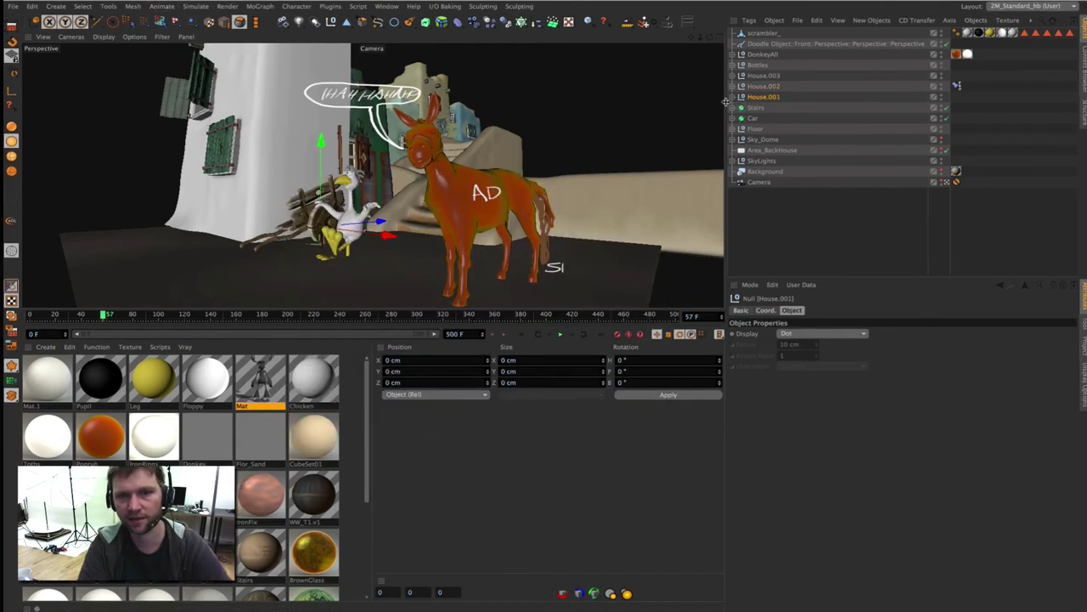
left_click(741, 98)
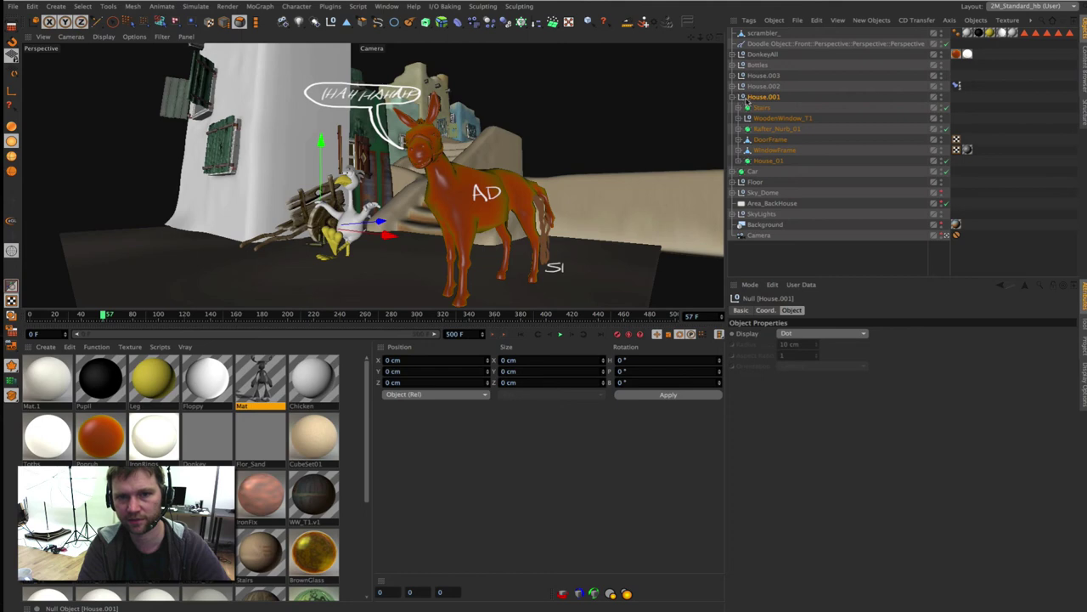
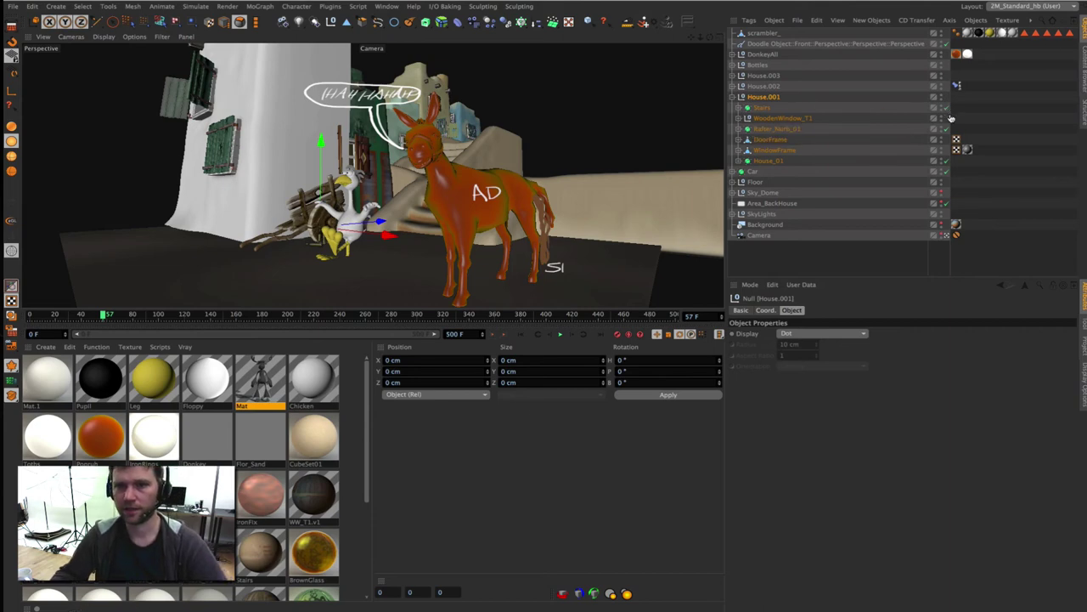
Return to Cinema 4D from the screen recording app and clear the object selection.
key("super+Tab")
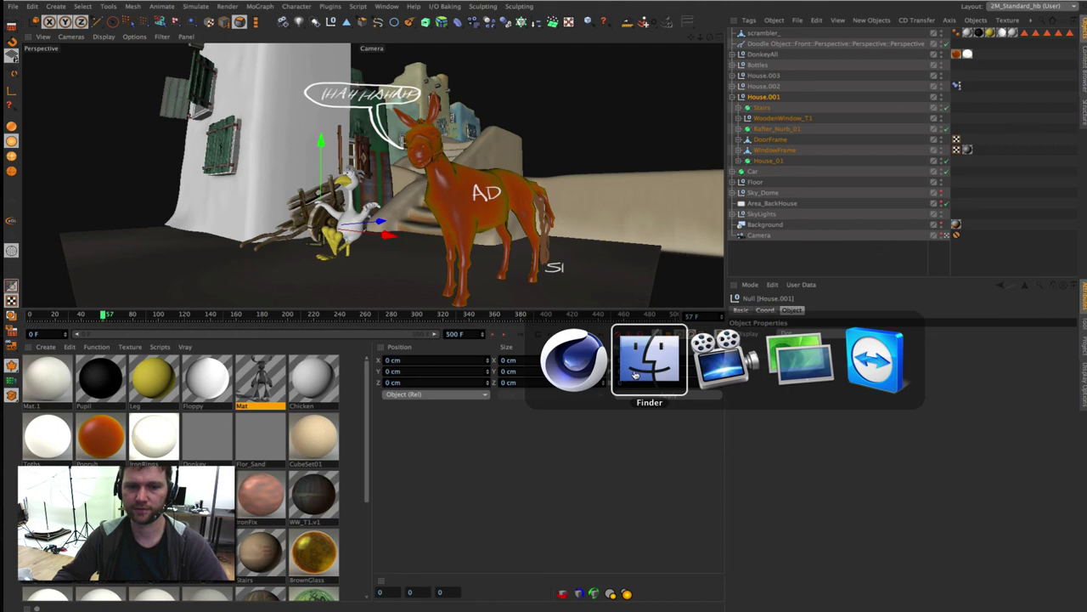
left_click(721, 359)
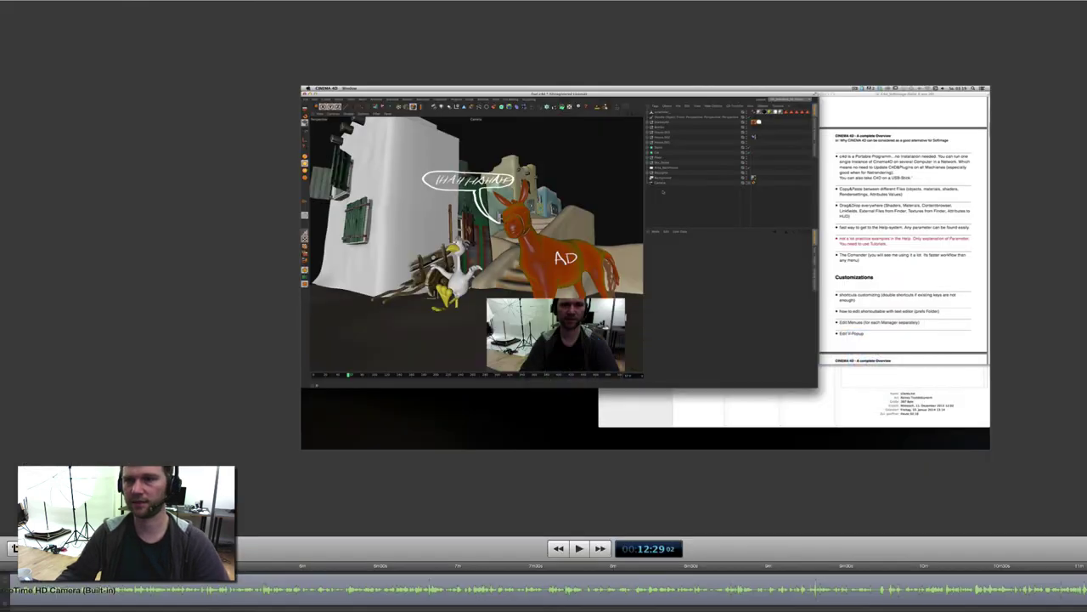
key("super+Tab")
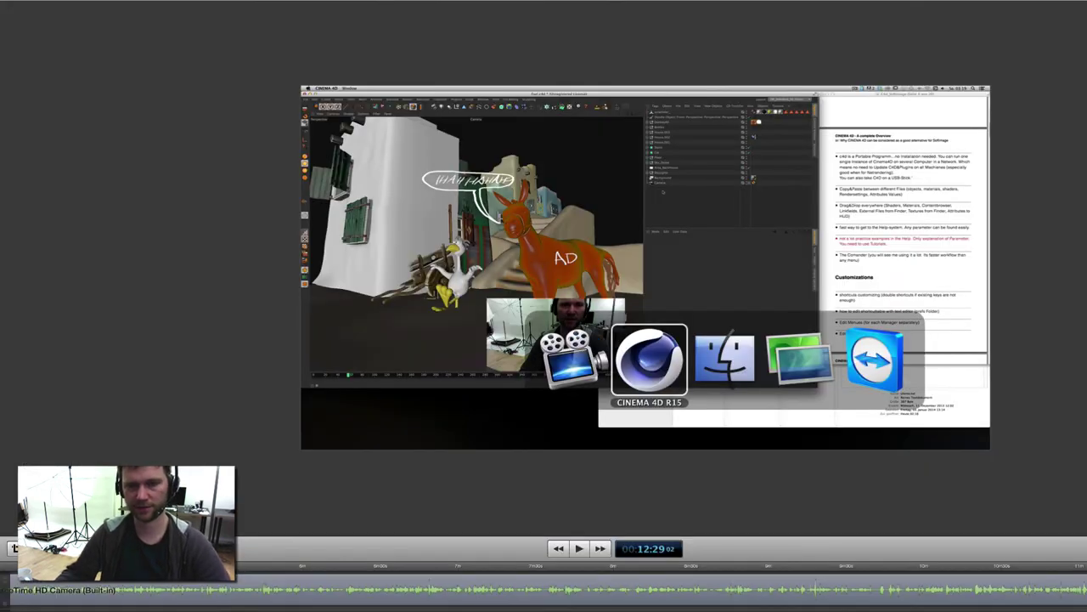
key("super+Tab")
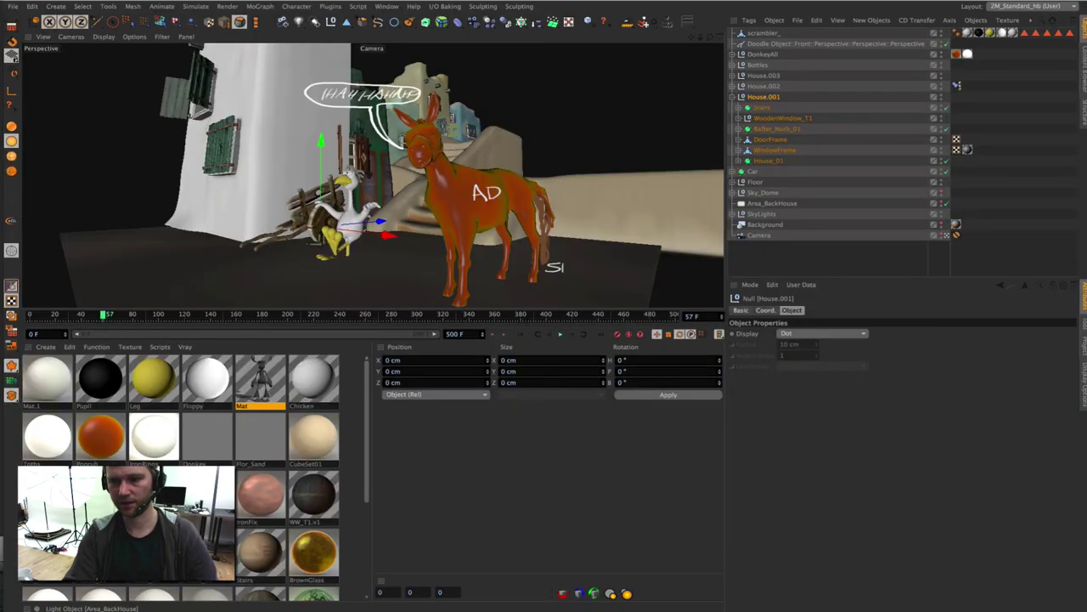
key("super+Tab")
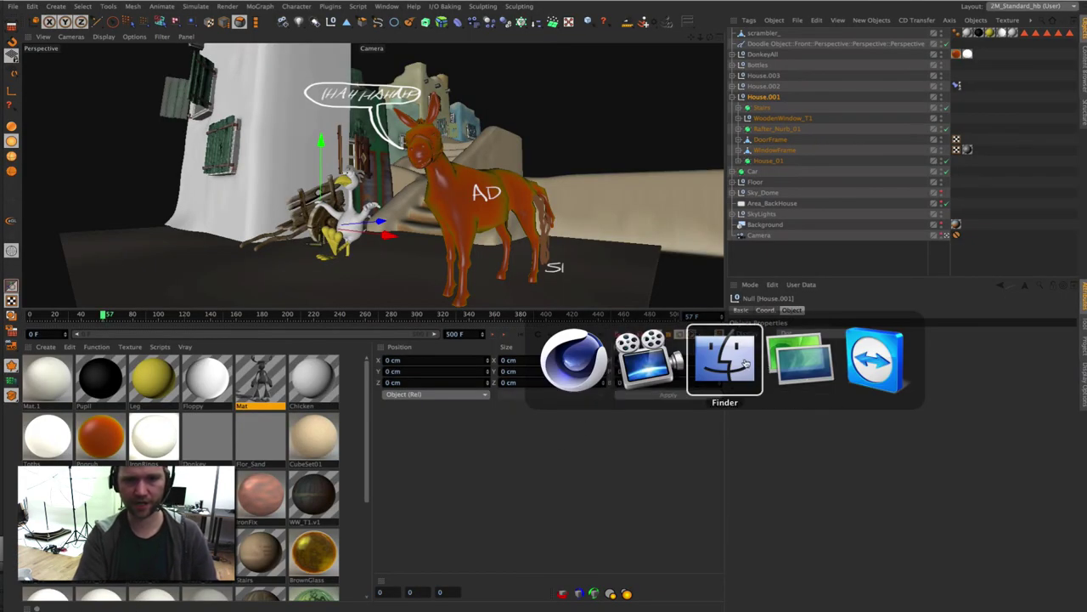
key("Escape")
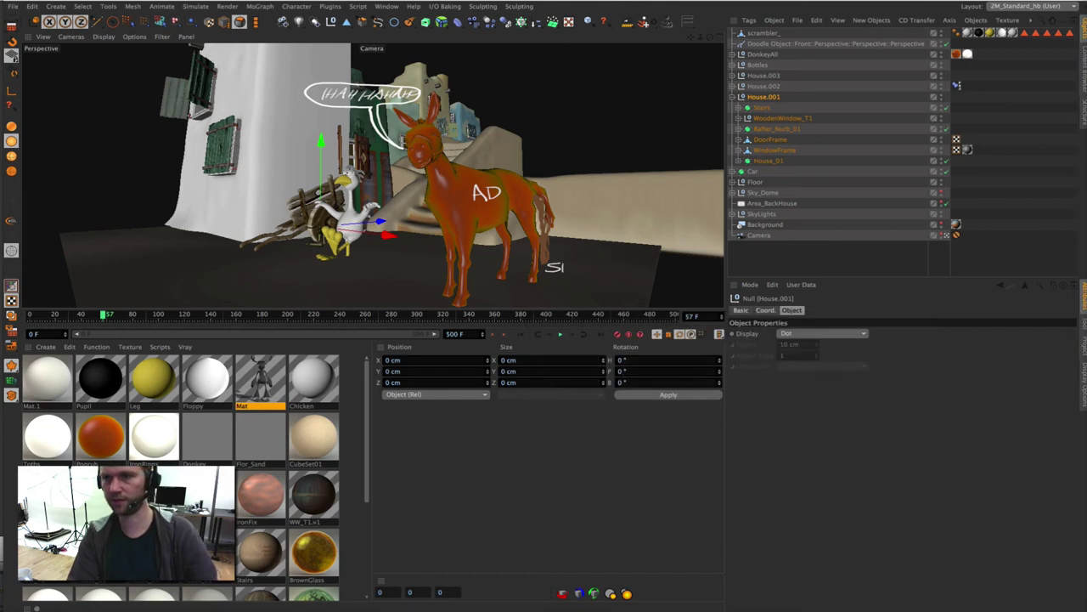
key("super+Tab")
key("super+Tab")
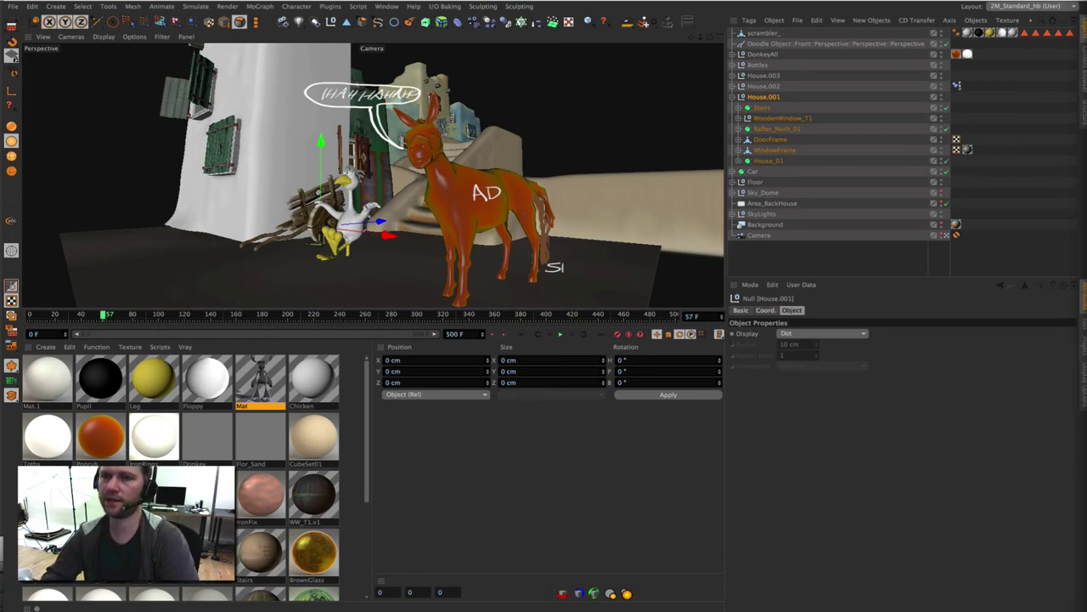
left_click(818, 267)
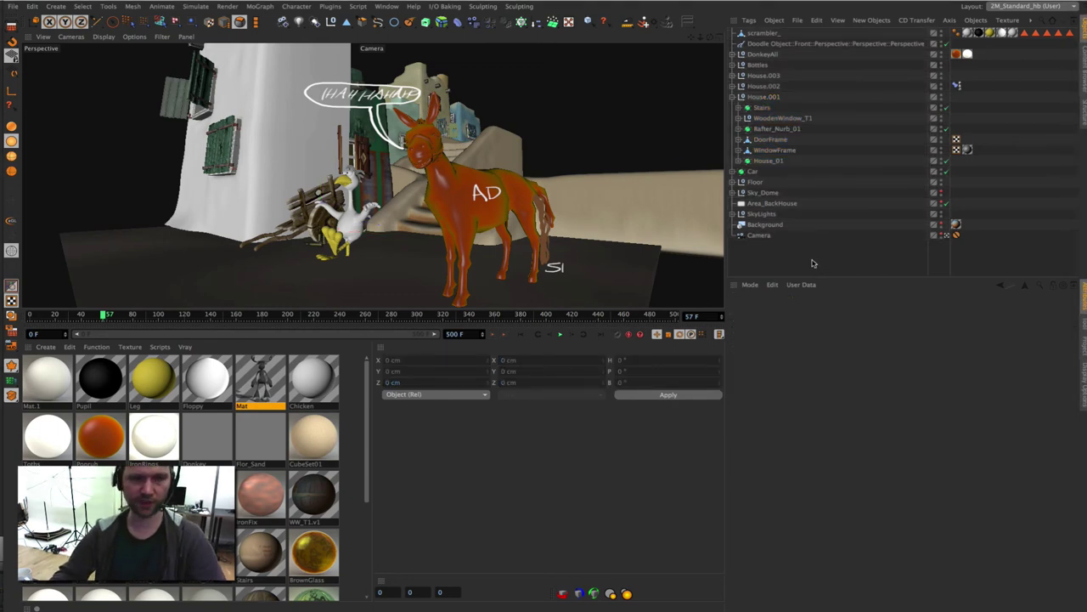
Keep English (us) in Interface preferences, trying Light and Dark schemes before returning to BlueNight.
key("ctrl+e")
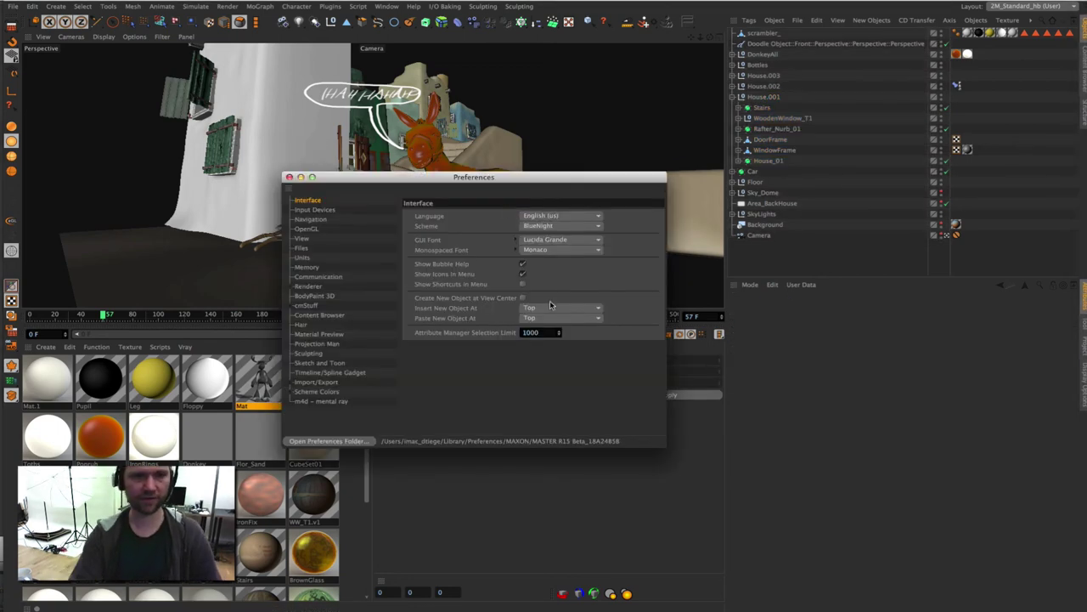
left_click(533, 217)
left_click(535, 225)
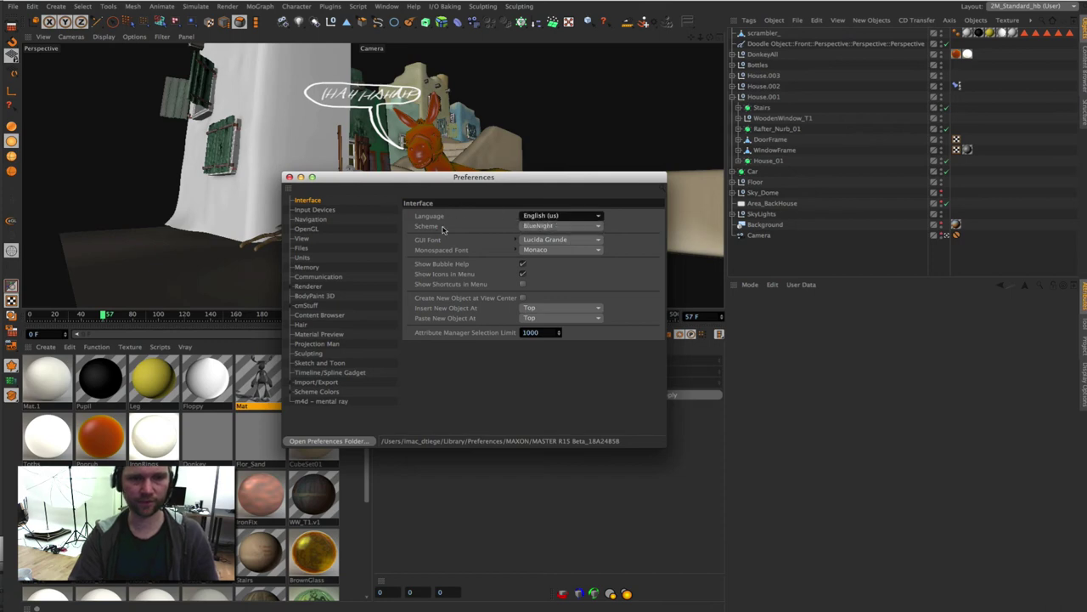
left_click(529, 226)
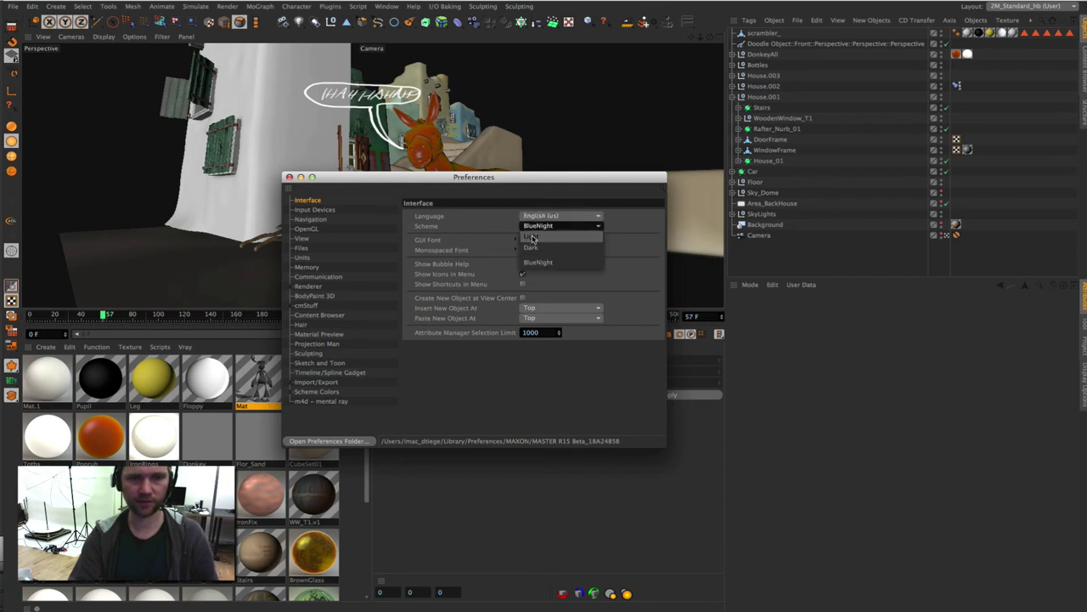
left_click(463, 227)
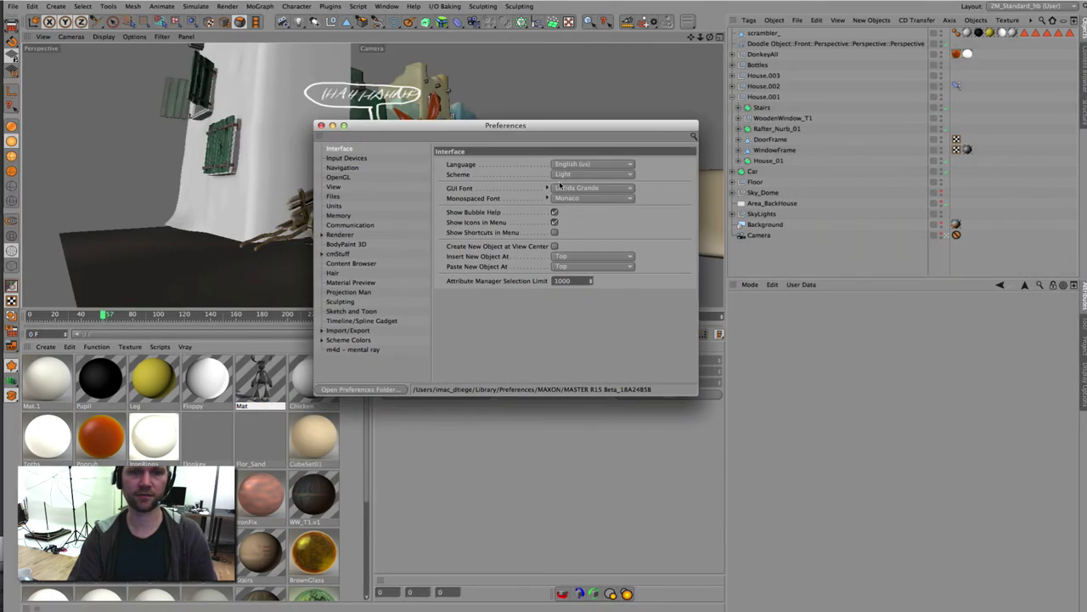
left_click(594, 174)
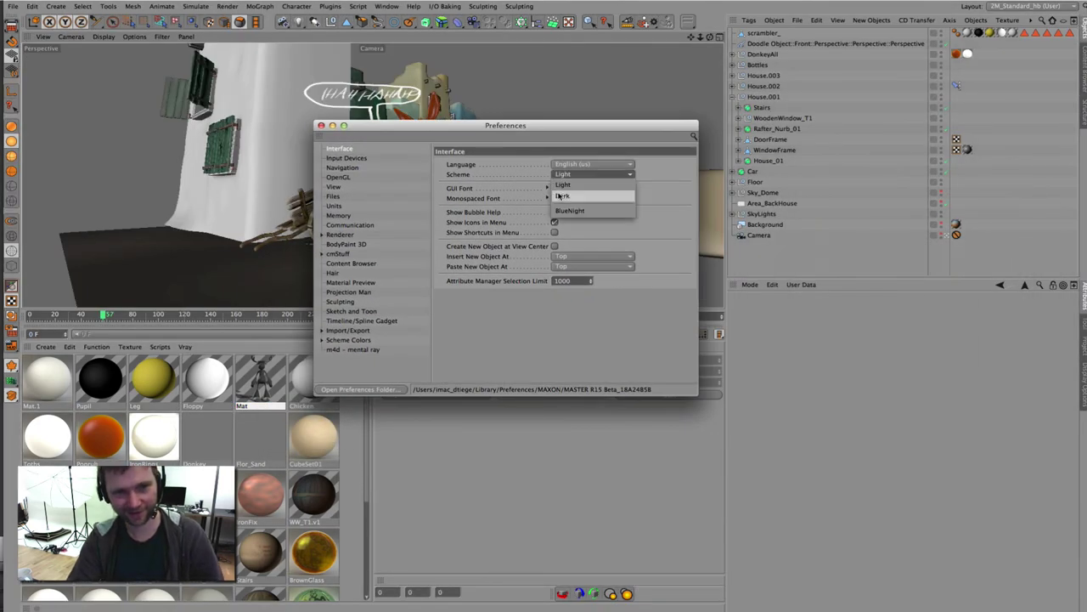
left_click(586, 187)
left_click(586, 174)
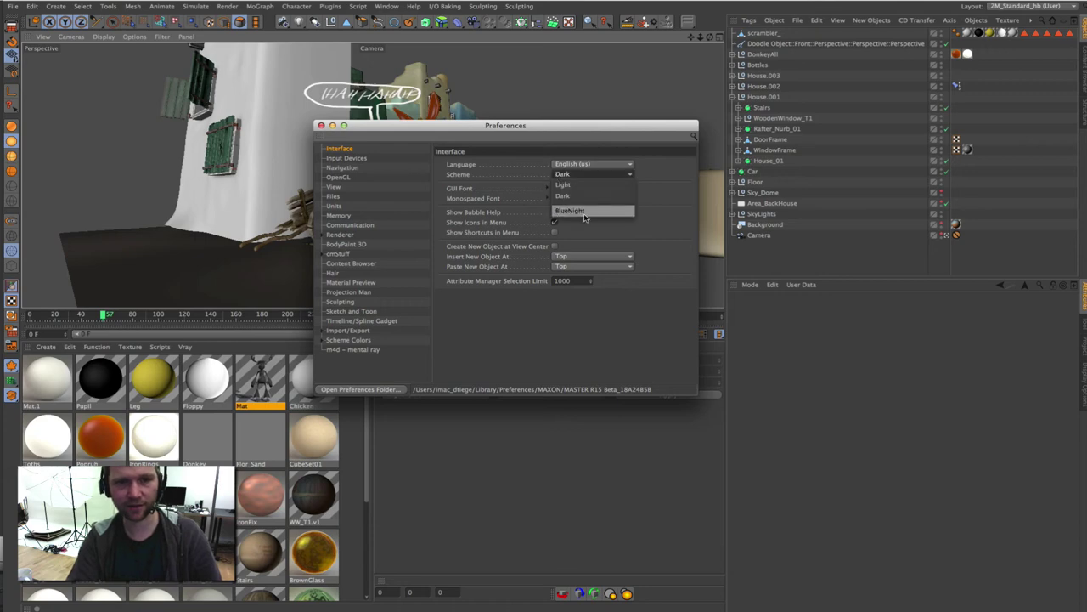
left_click(571, 213)
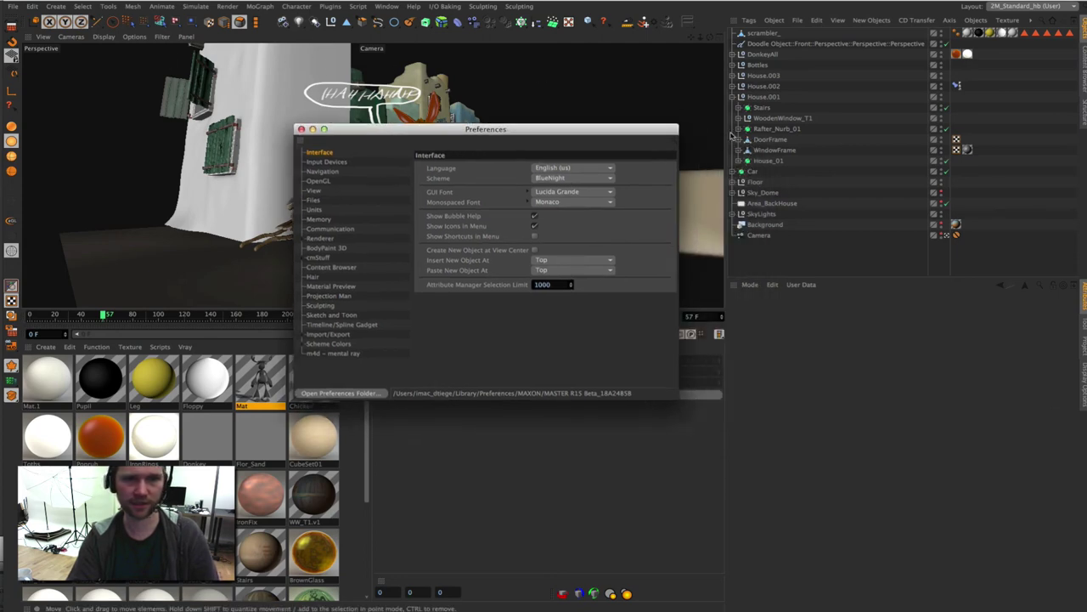
Inspect the SkyLights null's Display shape options, leaving the shape on Dot.
left_click(763, 215)
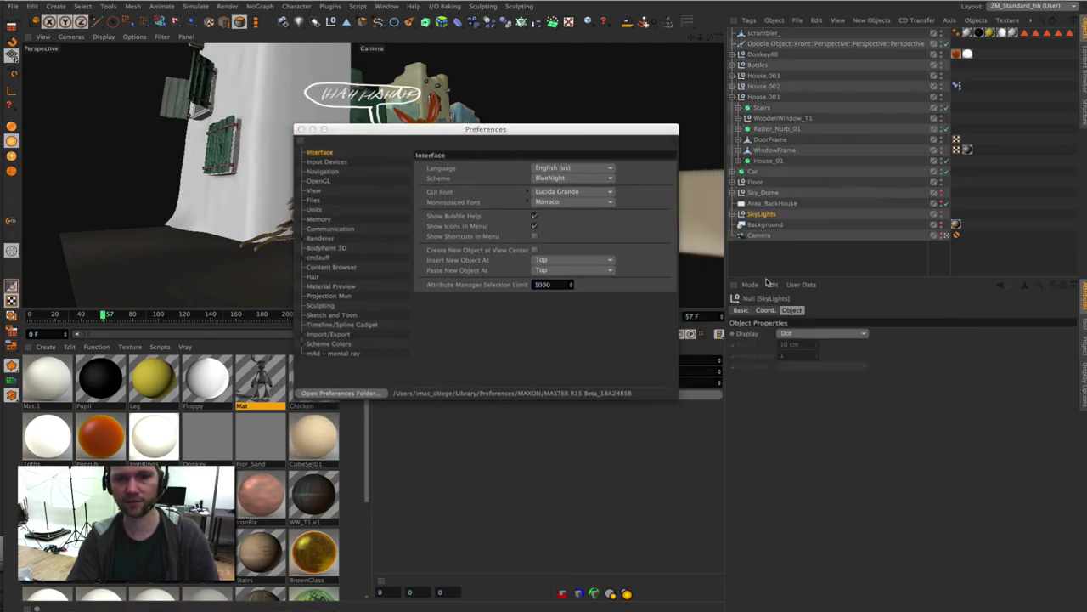
left_click(820, 337)
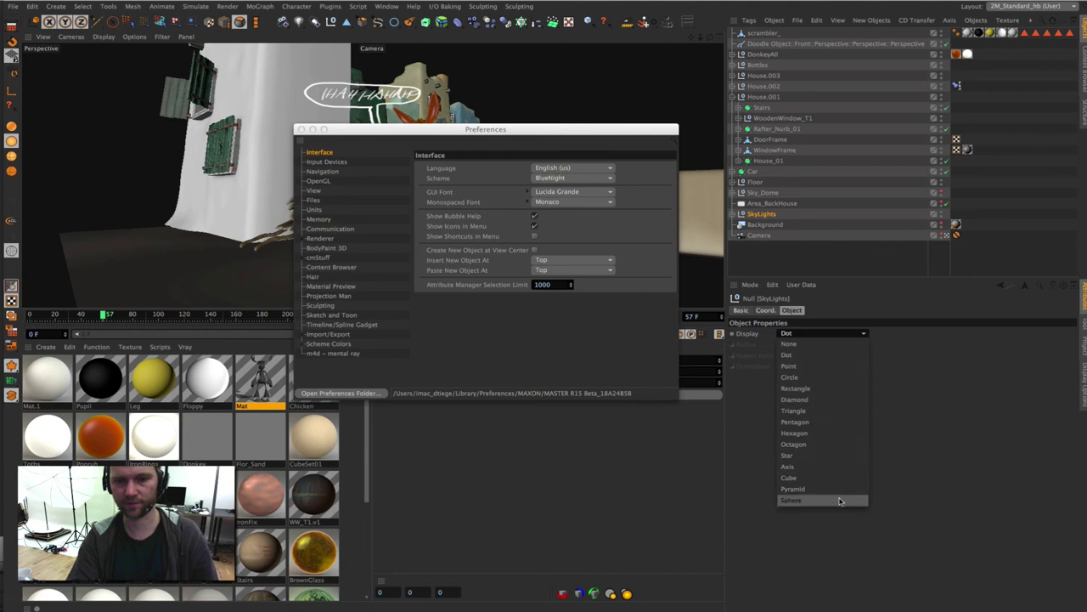
left_click(854, 336)
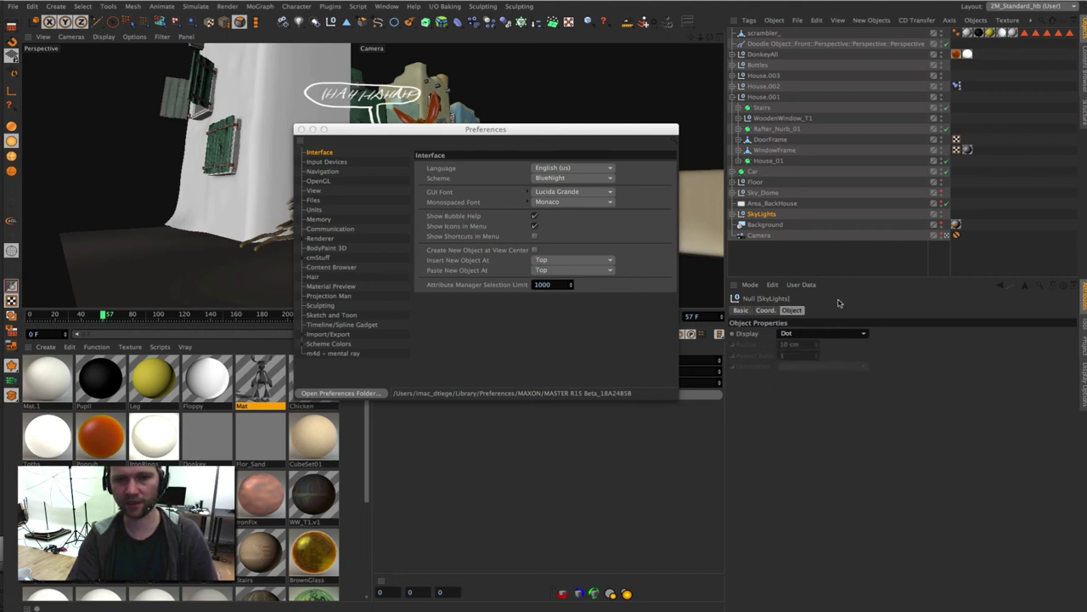
left_click(810, 337)
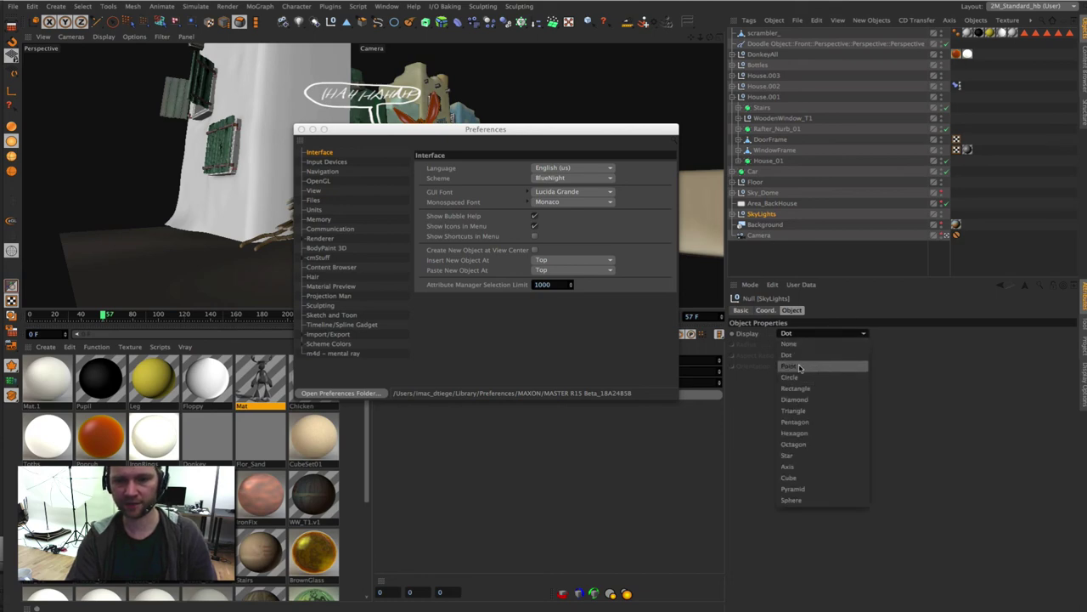
left_click(799, 367)
Step through the Camera's field of view and Film Offset values unchanged, then nudge Preferences right.
left_click(759, 235)
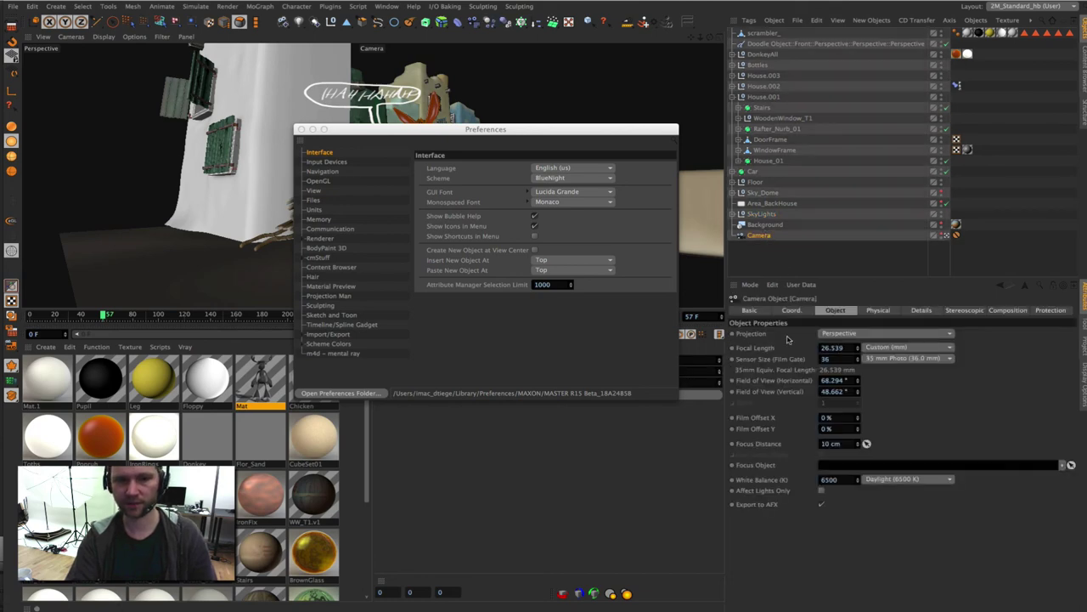
left_click(835, 380)
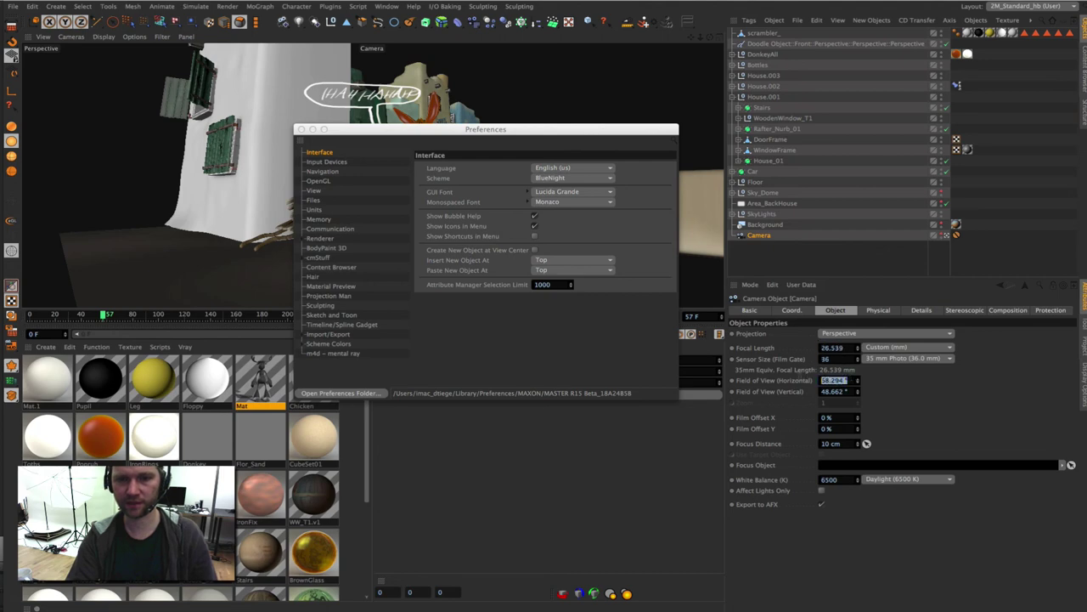
left_click(846, 391)
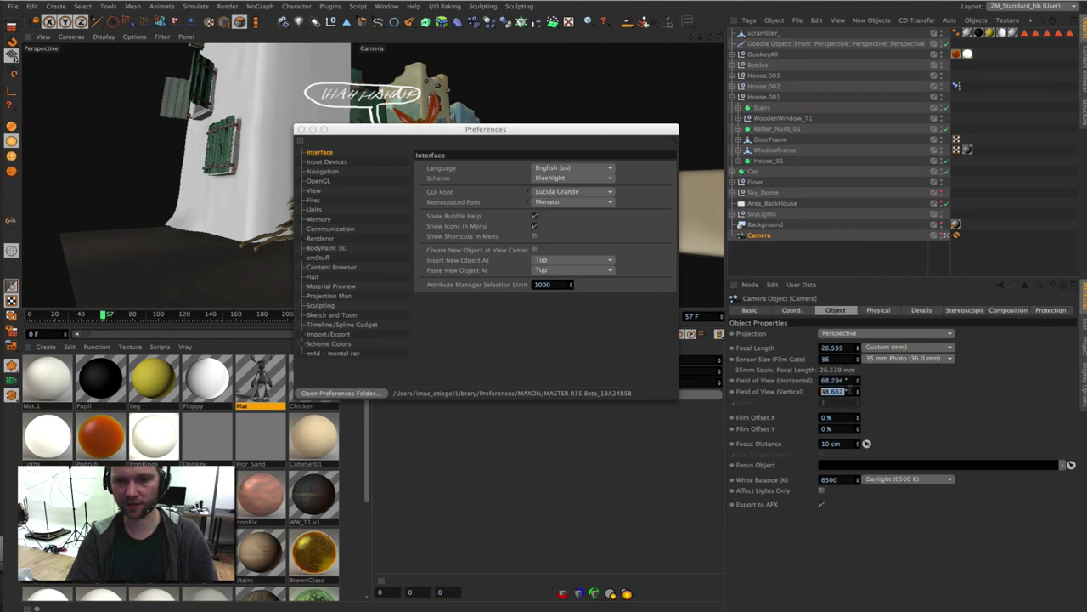
left_click(837, 417)
key("Tab")
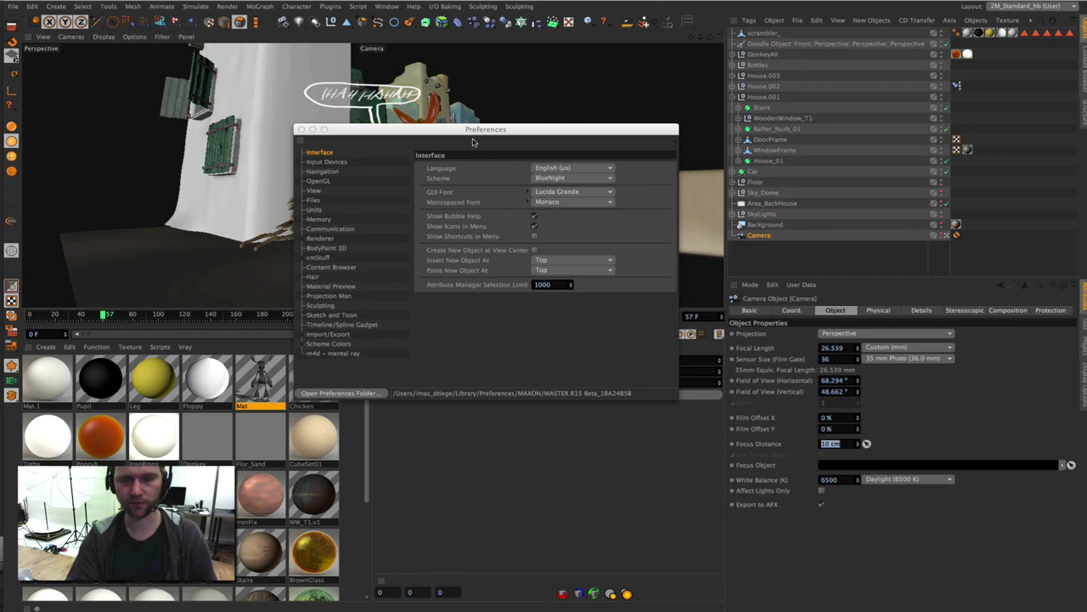
left_click_drag(468, 130, 515, 126)
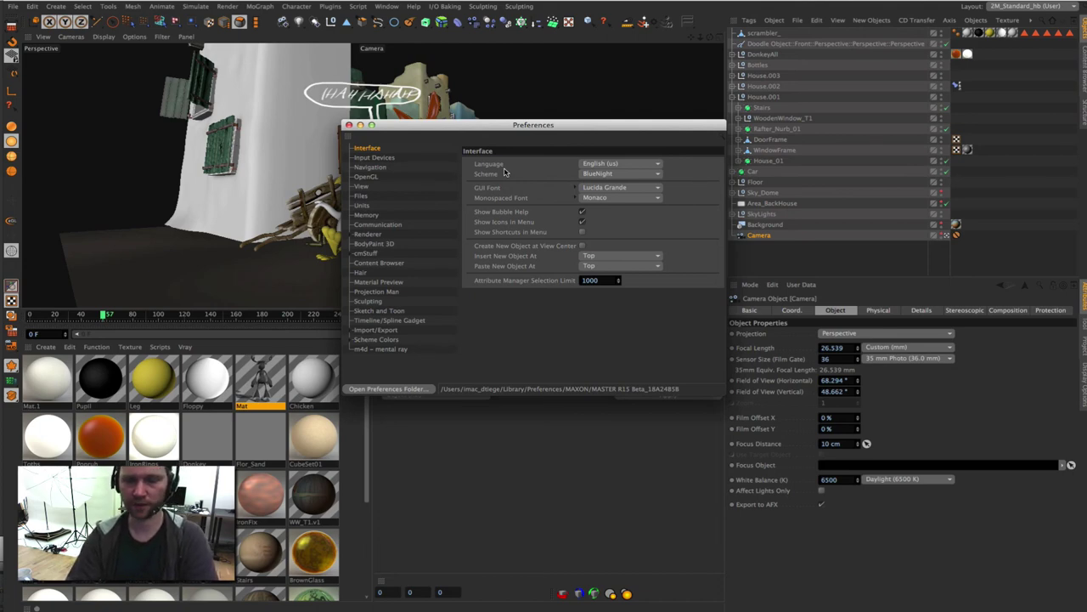
Browse Import/Export and Scheme Colors to review Interface Colors, then close Preferences.
left_click(350, 330)
left_click(350, 335)
left_click(354, 340)
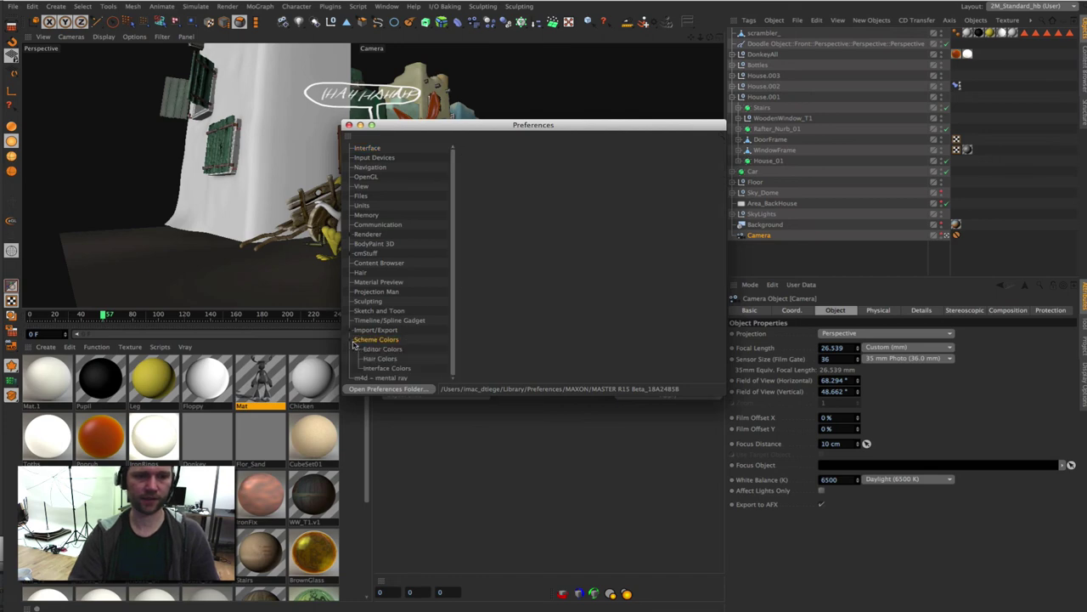
left_click(385, 369)
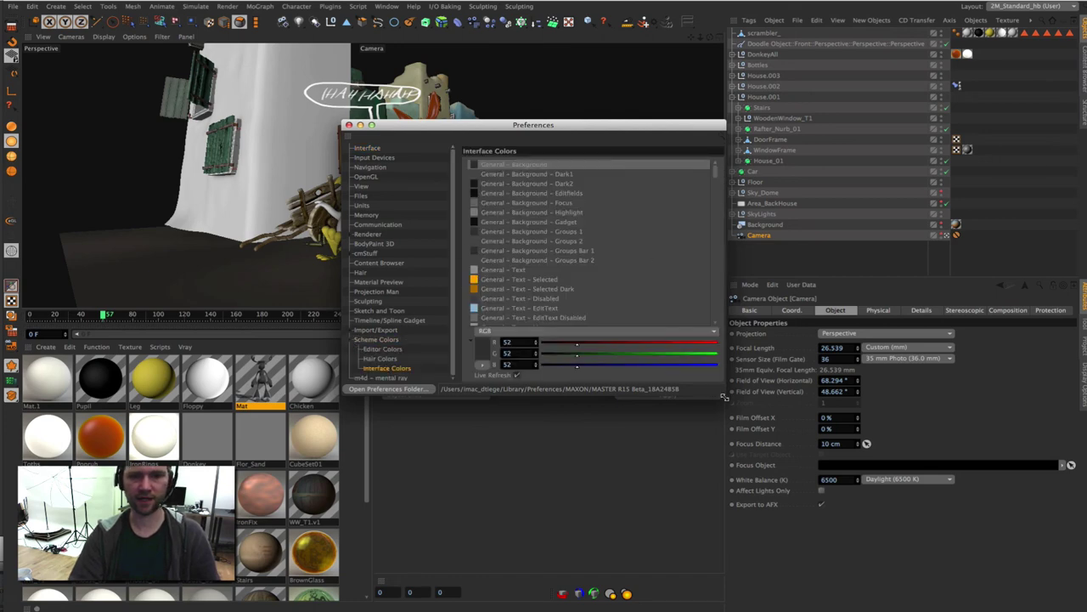
left_click_drag(725, 397, 1041, 599)
left_click_drag(1031, 191, 1024, 478)
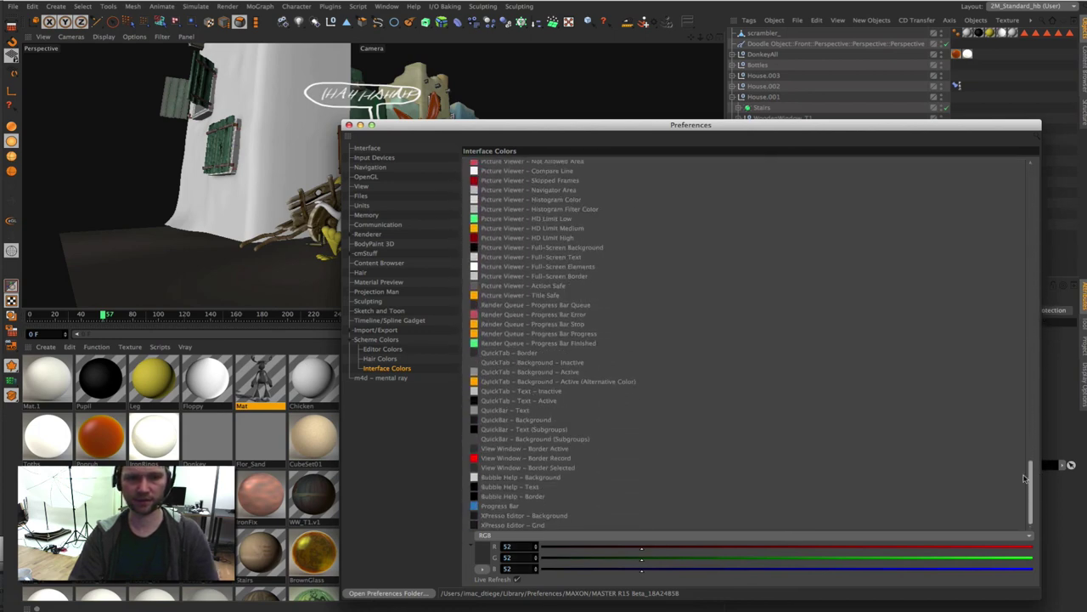
left_click_drag(1023, 479, 1015, 175)
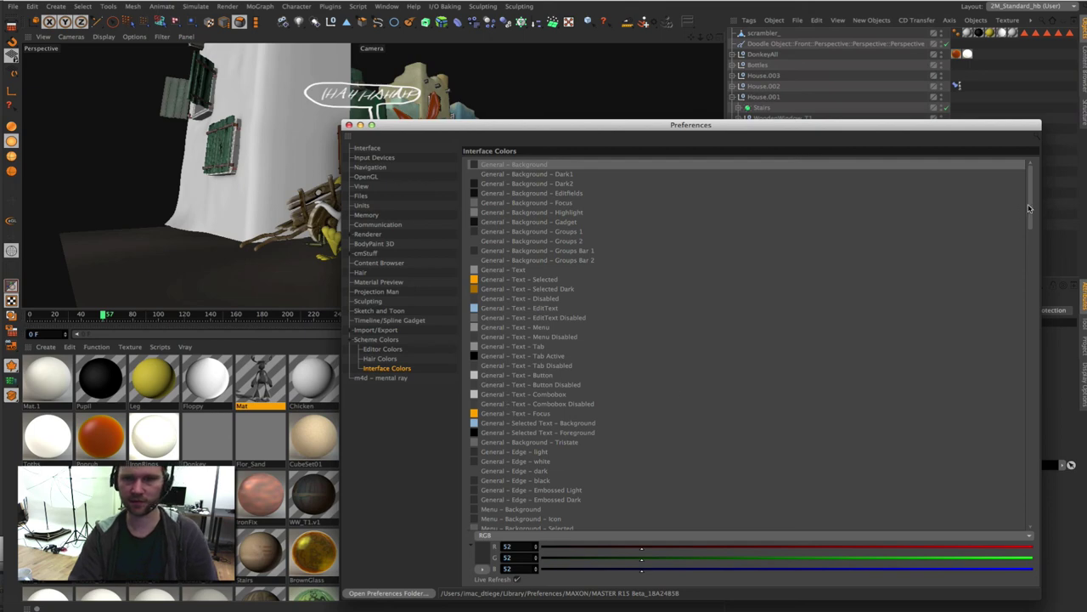
scroll(1037, 209, "down", 3)
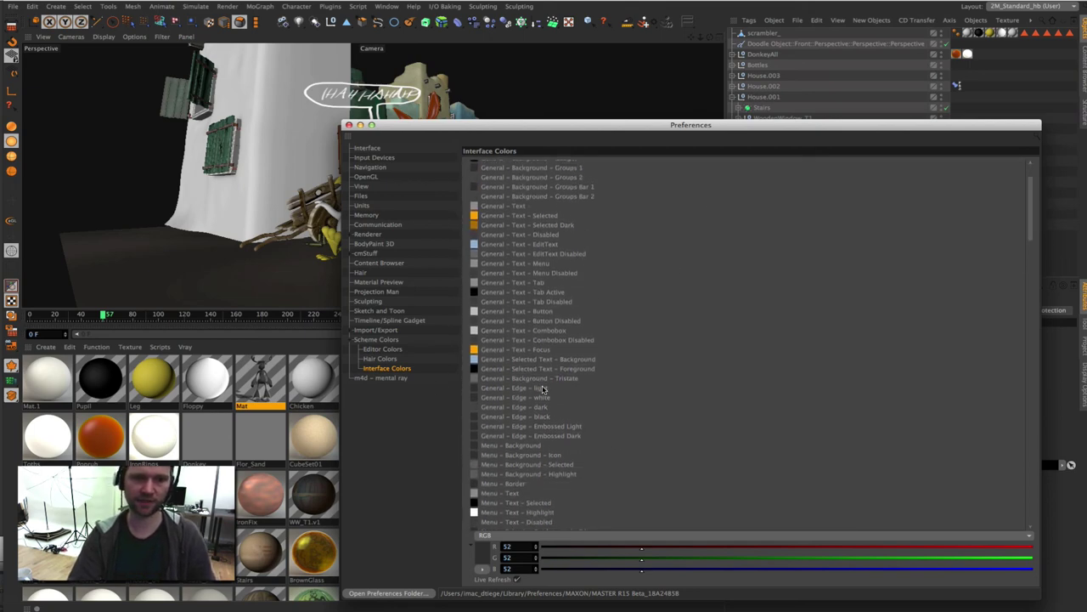
left_click(348, 125)
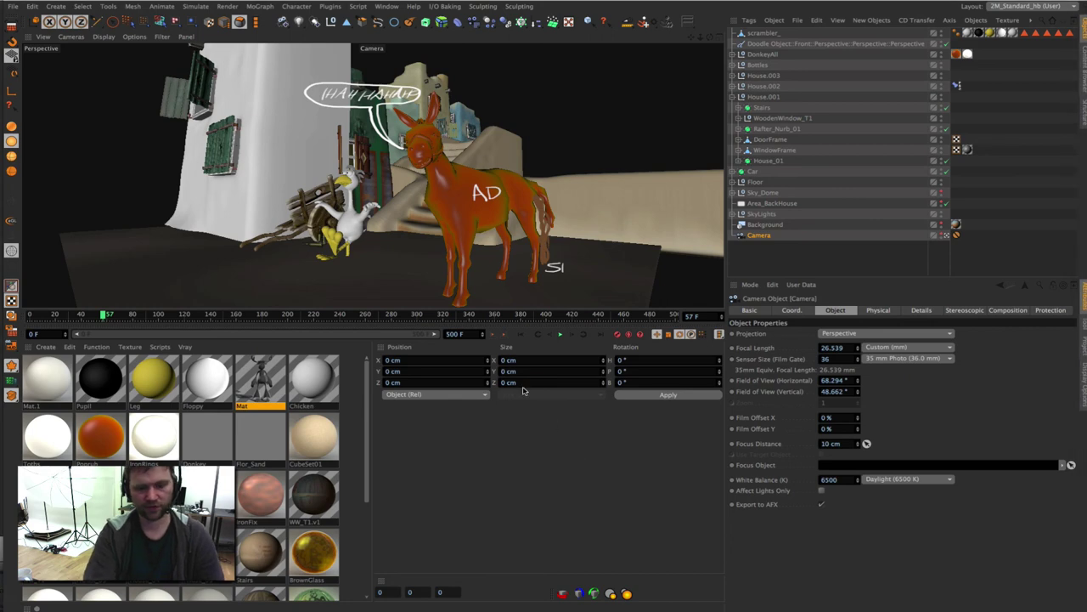
key("ctrl+e")
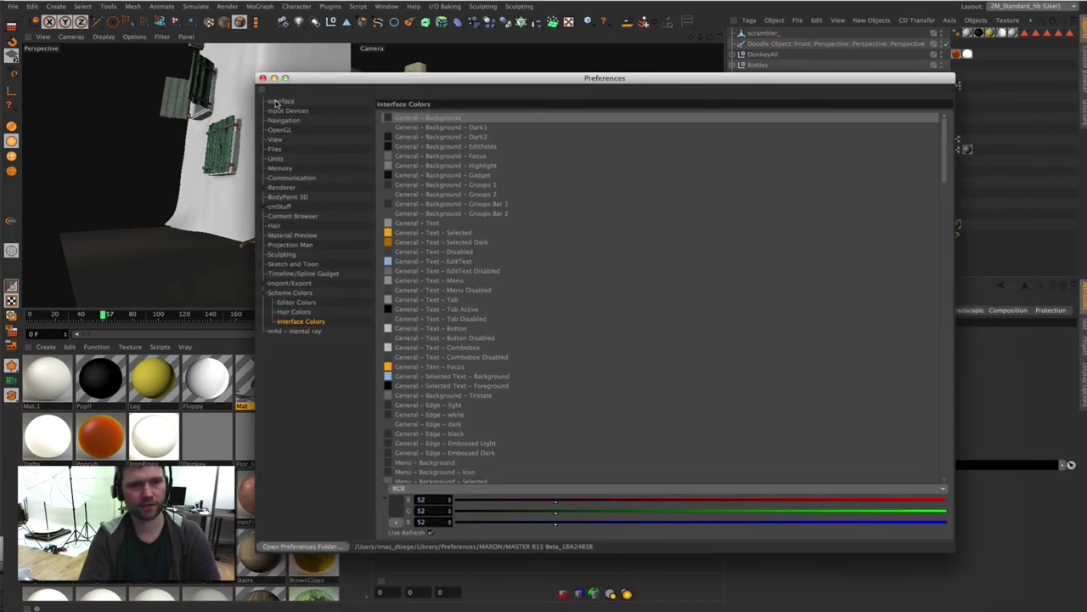
left_click(277, 102)
left_click(281, 112)
left_click(283, 120)
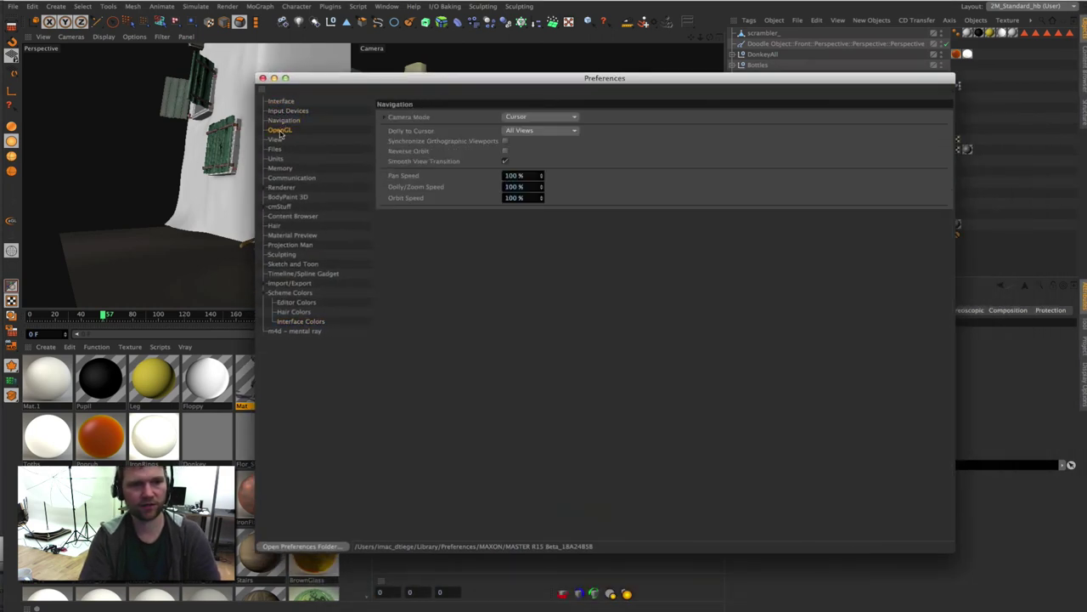
left_click(280, 131)
left_click(276, 139)
left_click(275, 148)
left_click(275, 159)
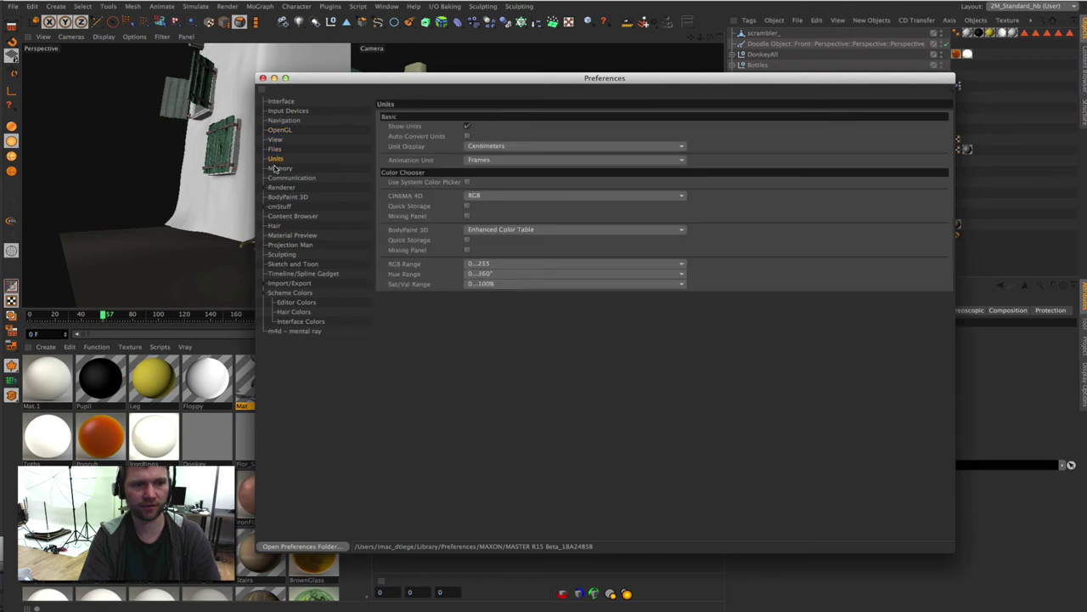
left_click(275, 168)
left_click(278, 178)
left_click(279, 187)
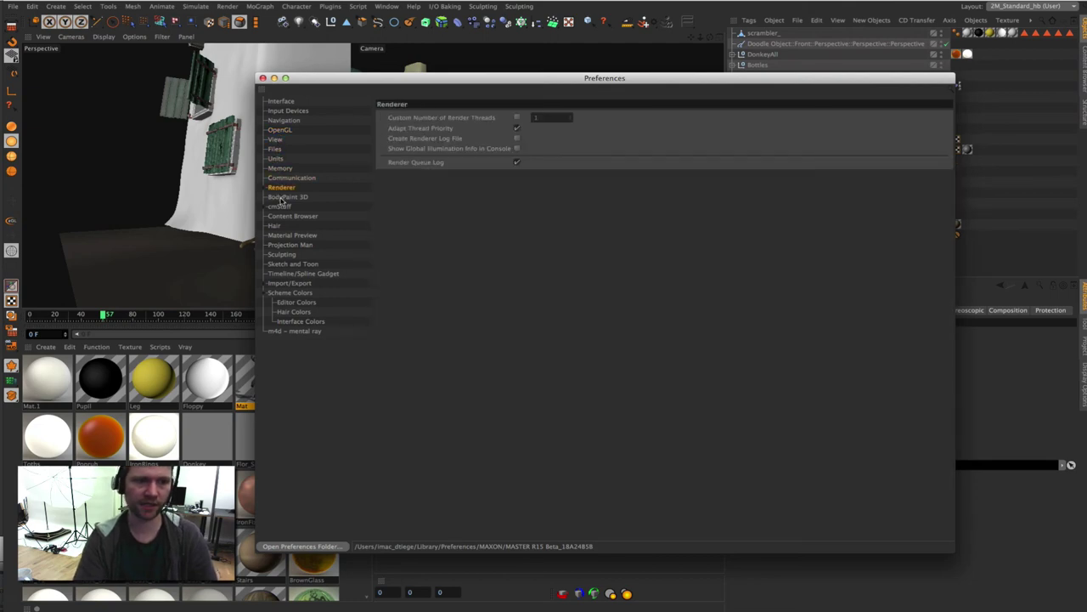
left_click(282, 197)
left_click(279, 206)
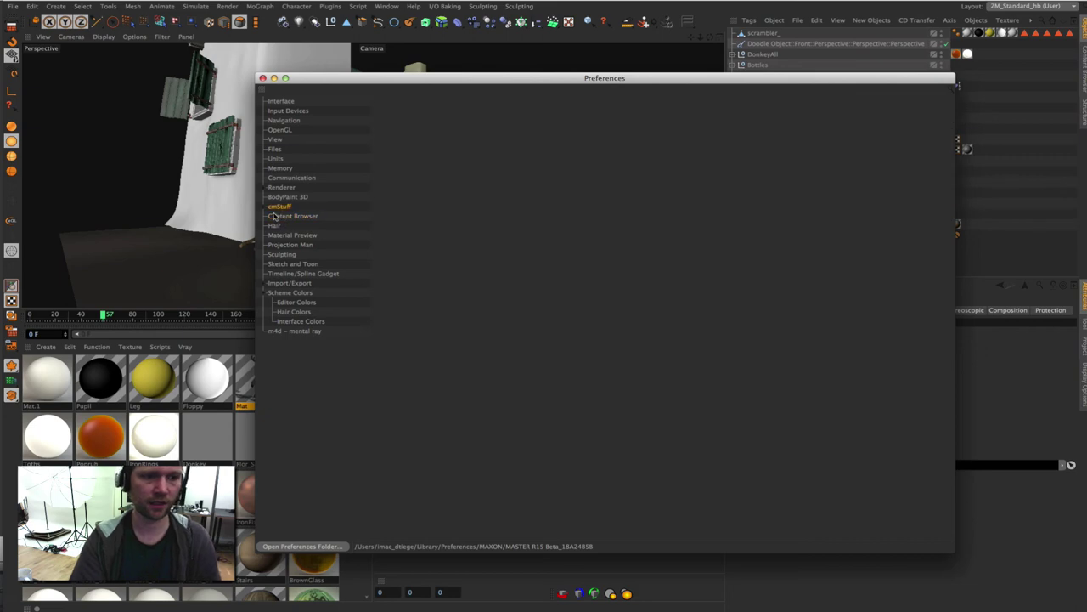
left_click(274, 215)
left_click(274, 226)
left_click(277, 236)
left_click(280, 246)
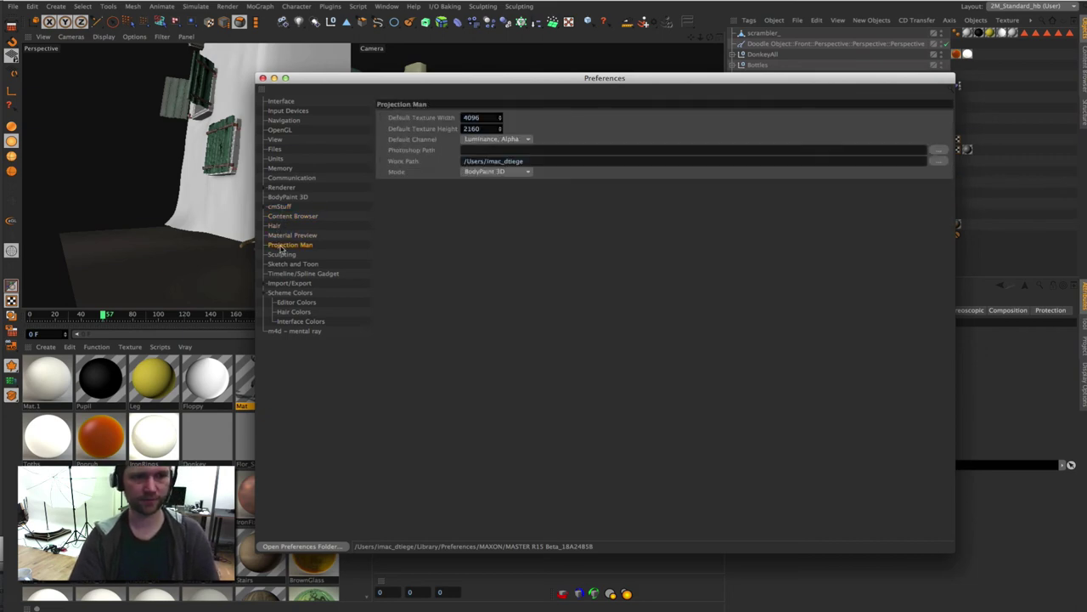
left_click(281, 255)
left_click(284, 265)
left_click(286, 274)
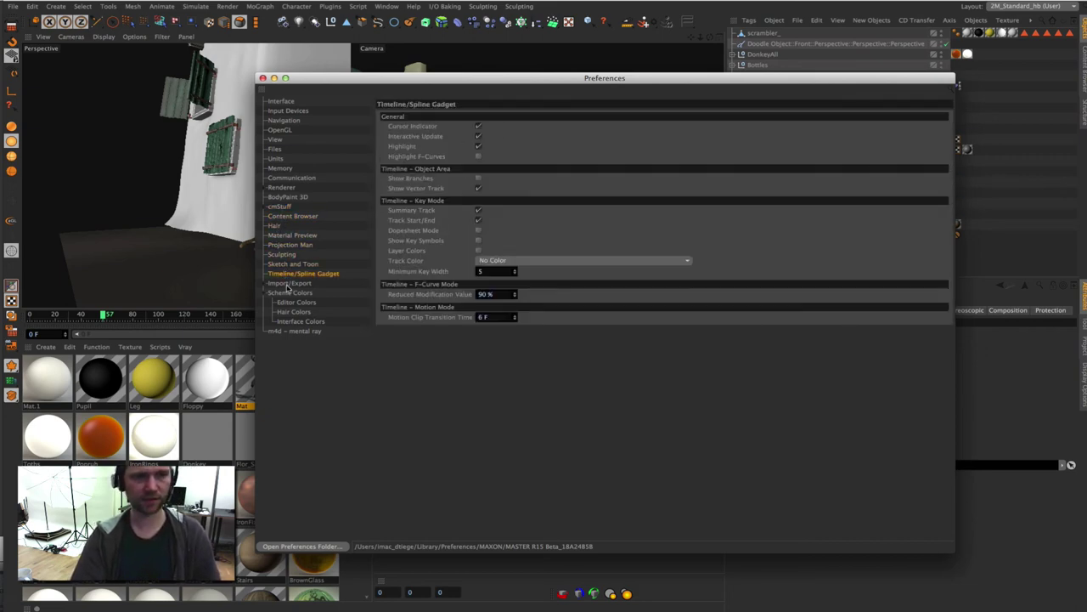
left_click(286, 284)
left_click(284, 293)
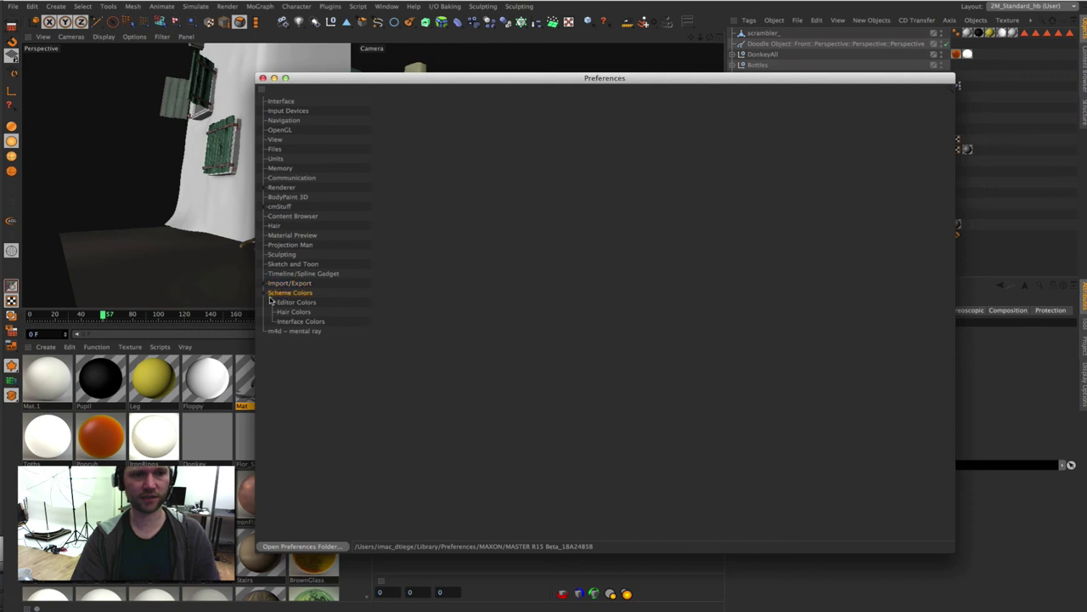
left_click(264, 284)
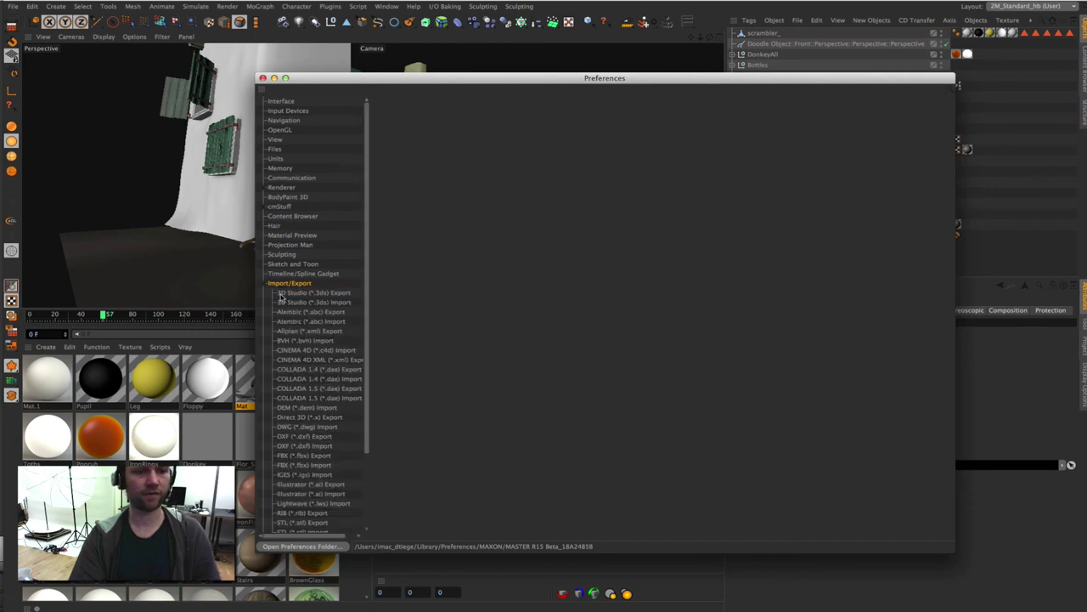
left_click(265, 284)
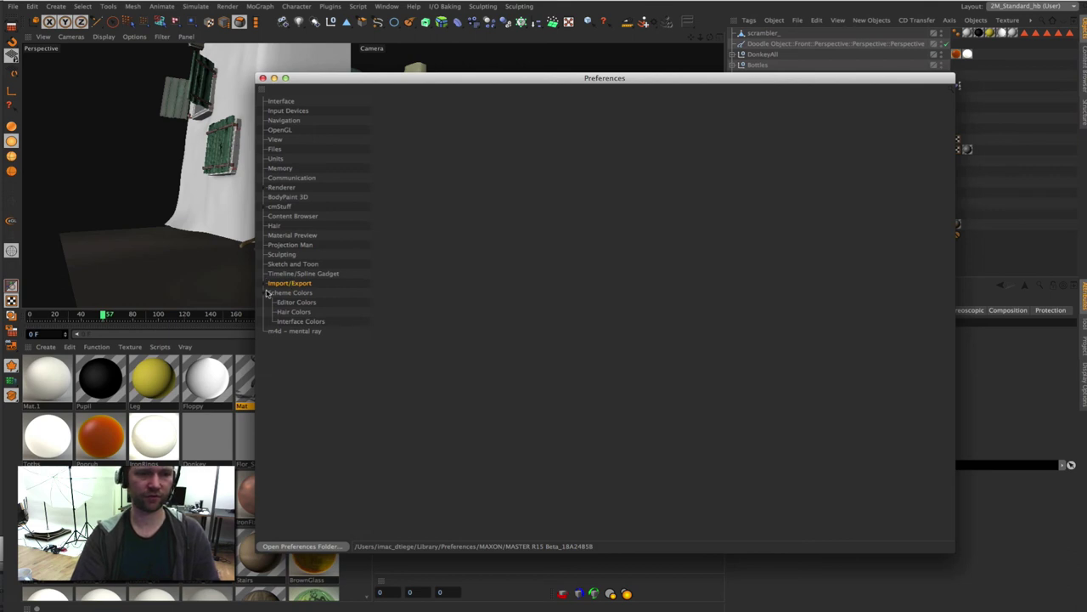
left_click(284, 245)
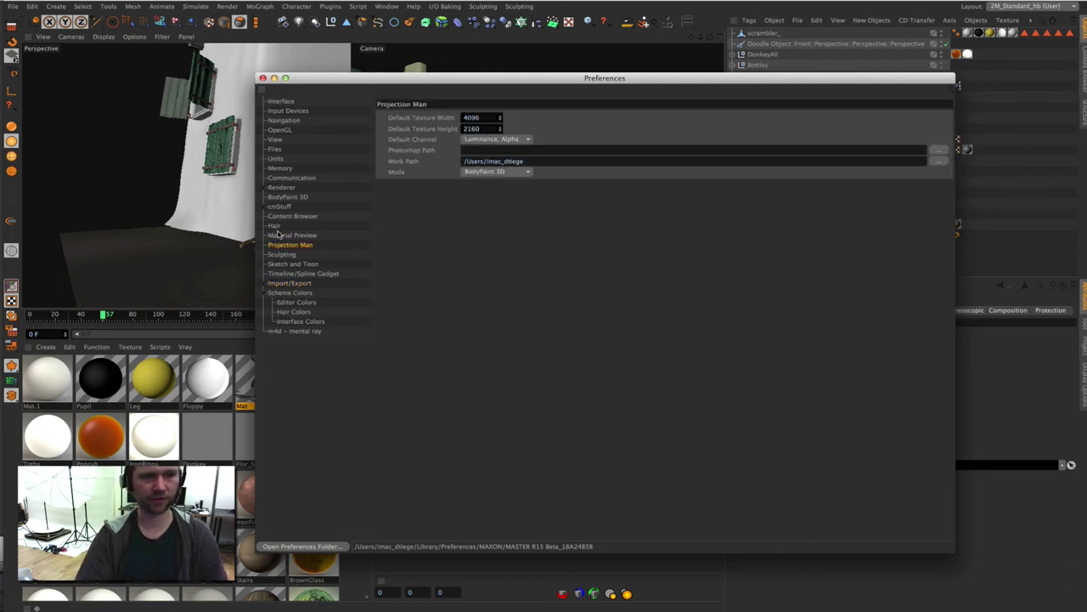
left_click(278, 235)
left_click(277, 217)
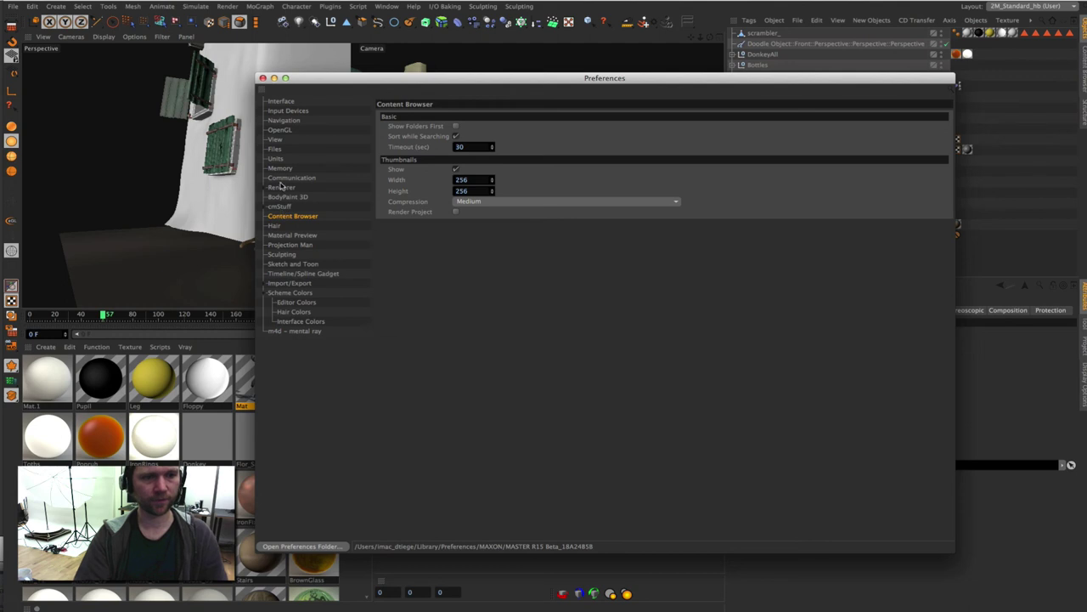
left_click(275, 186)
left_click(264, 187)
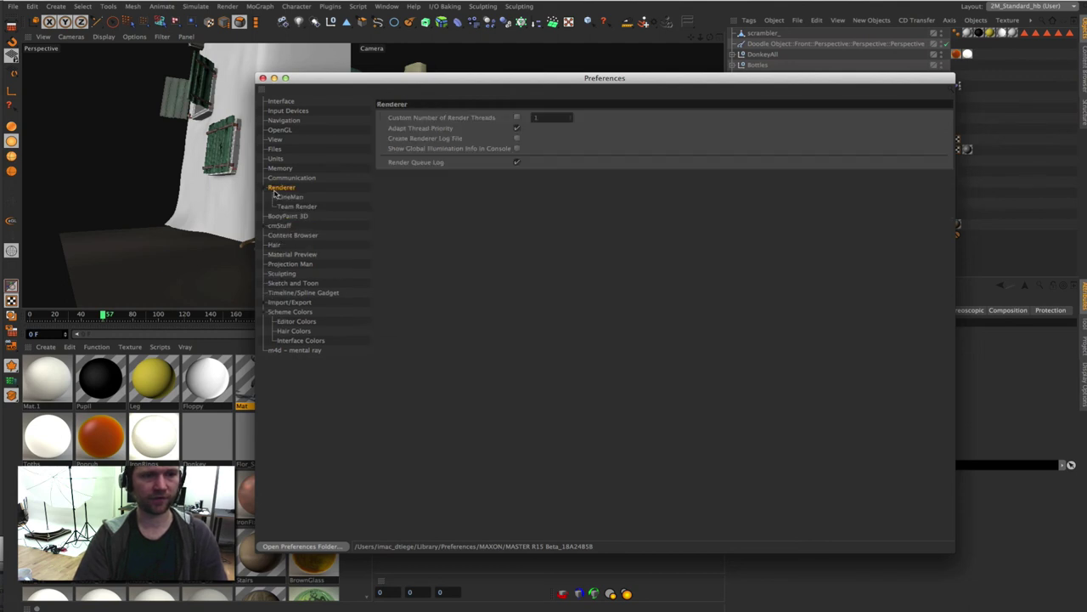
left_click(427, 119)
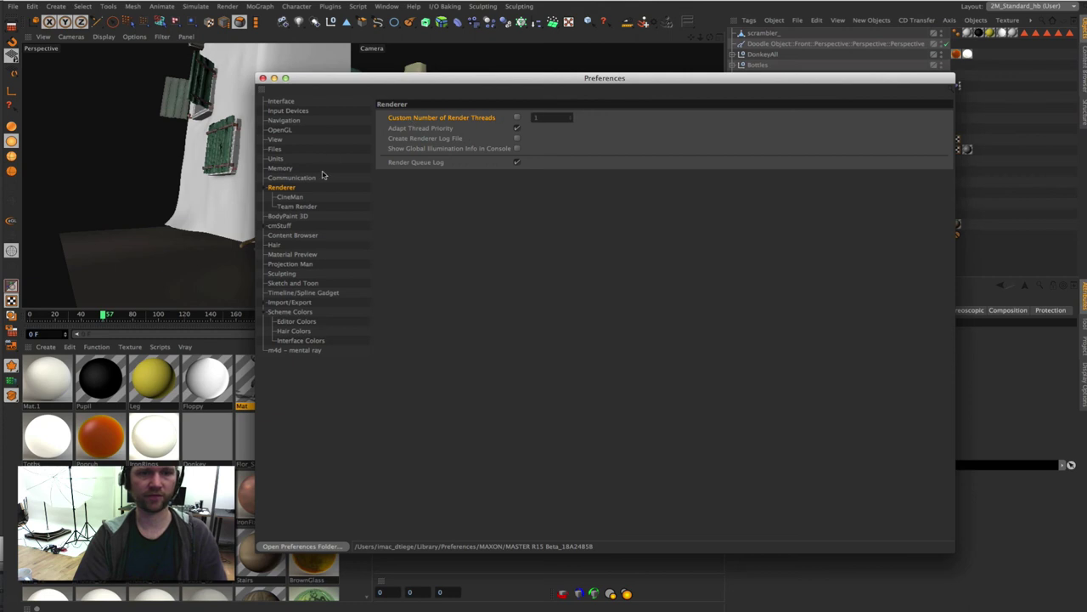
left_click(279, 169)
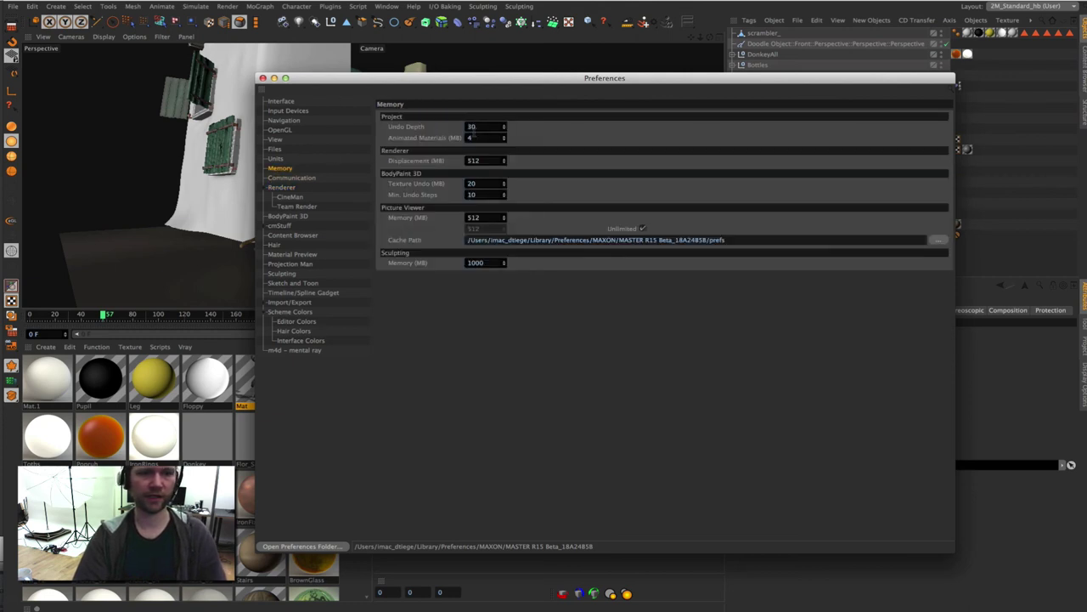
left_click(272, 159)
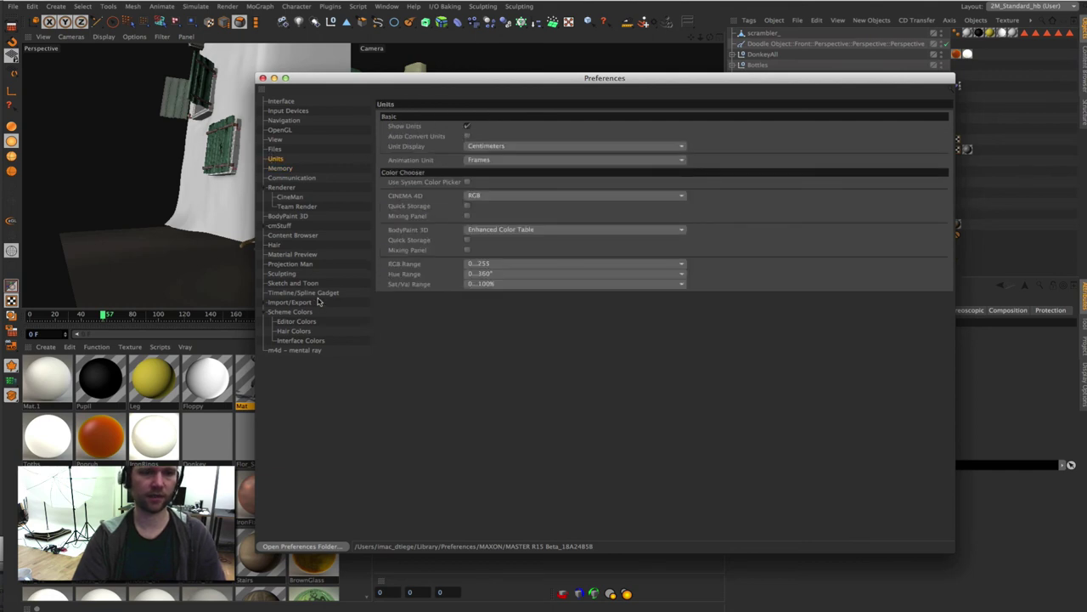
Close Preferences and switch the Attribute Manager to Project mode.
left_click(263, 77)
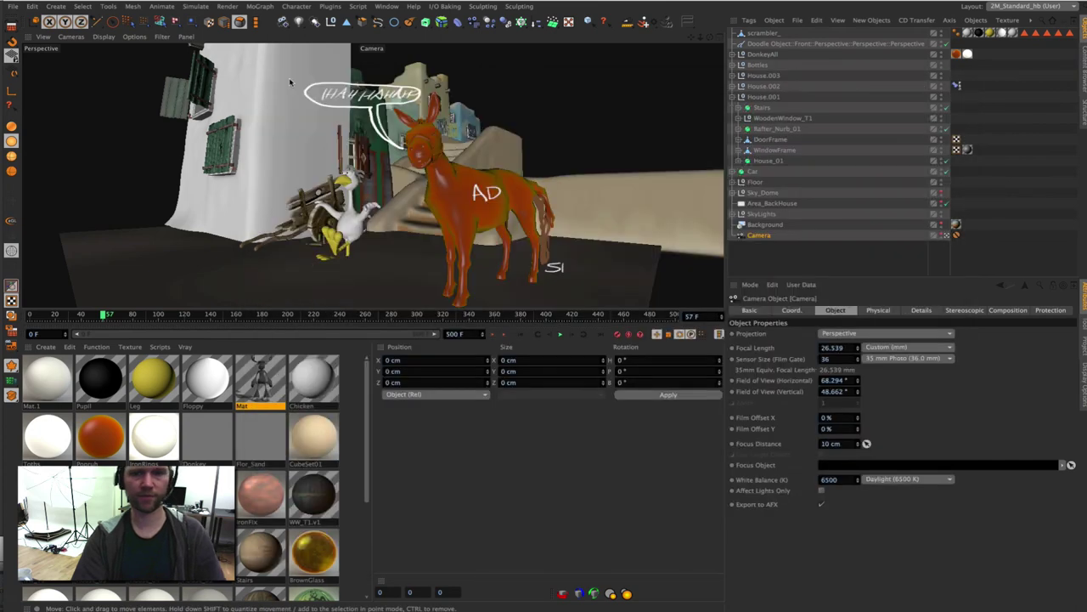
left_click(755, 287)
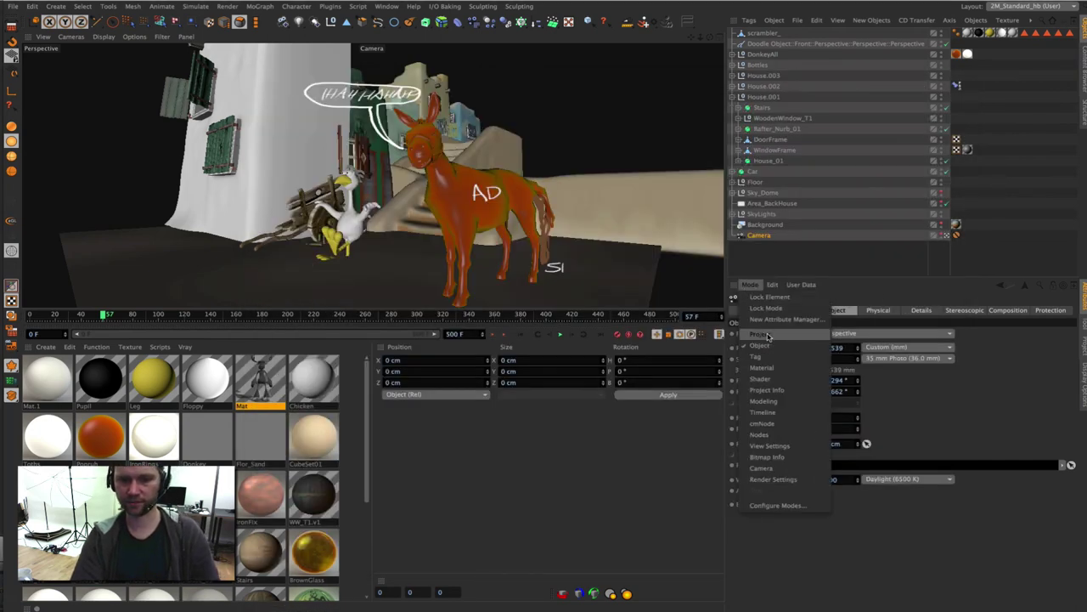
left_click(794, 333)
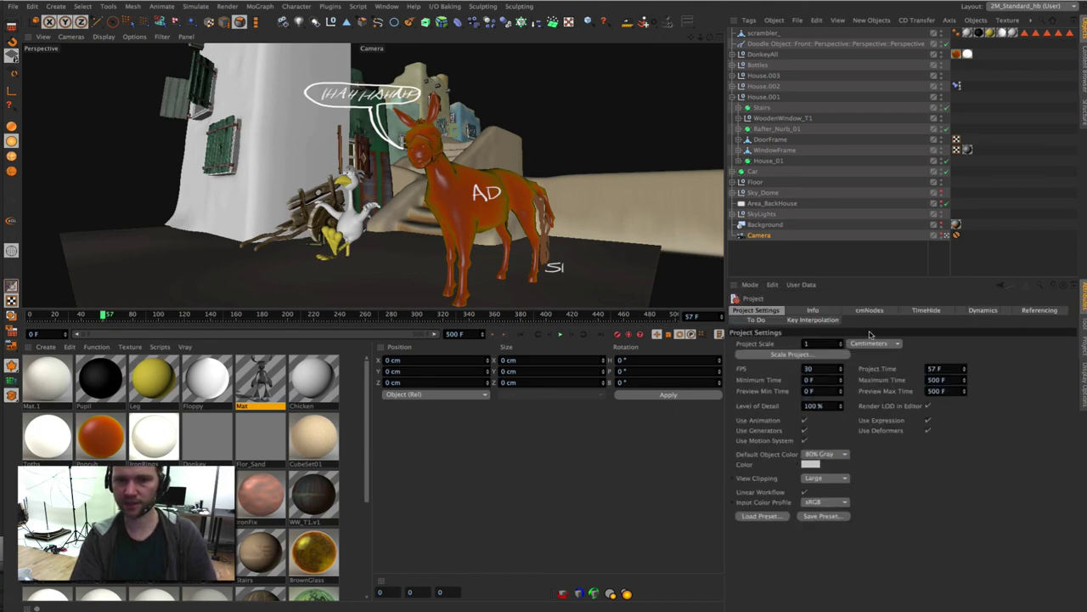
Review the 30 FPS, Minimum Time and Level of Detail settings, then show the Info page.
left_click(739, 369)
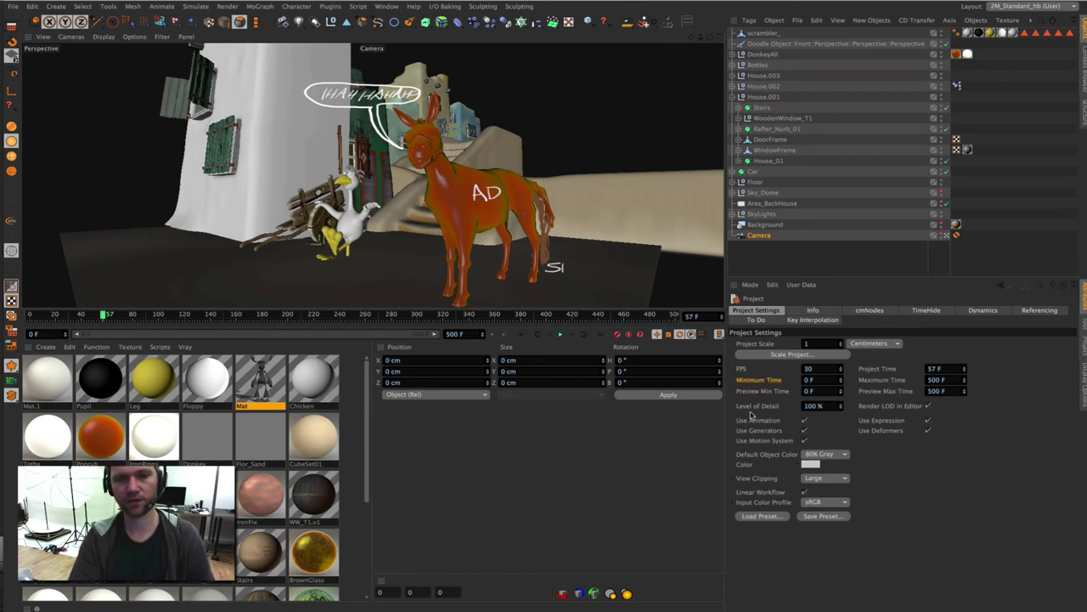
left_click(750, 381)
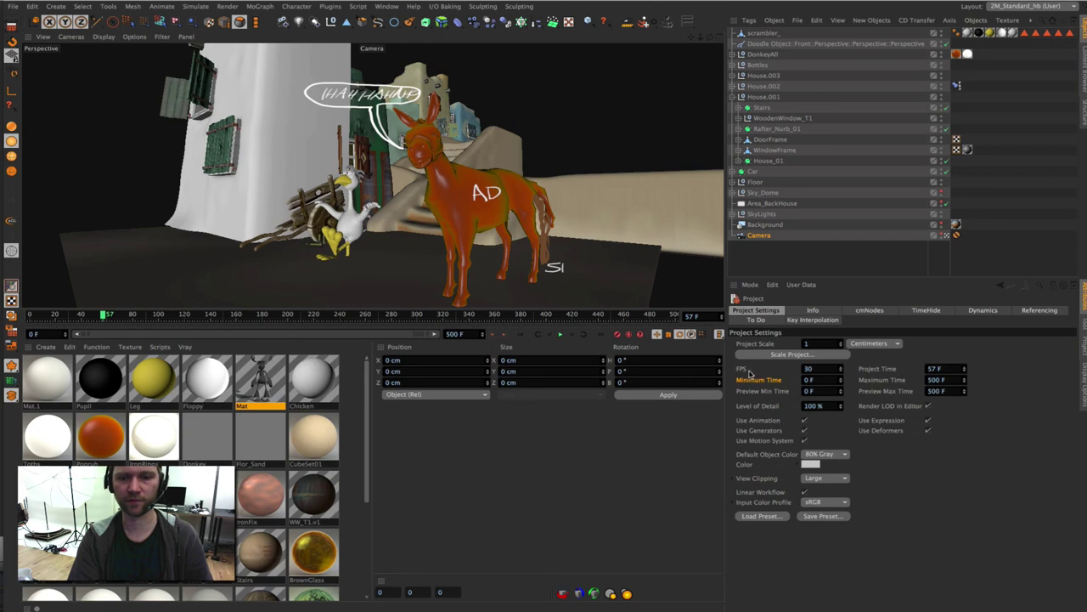
left_click(747, 371)
left_click(742, 372)
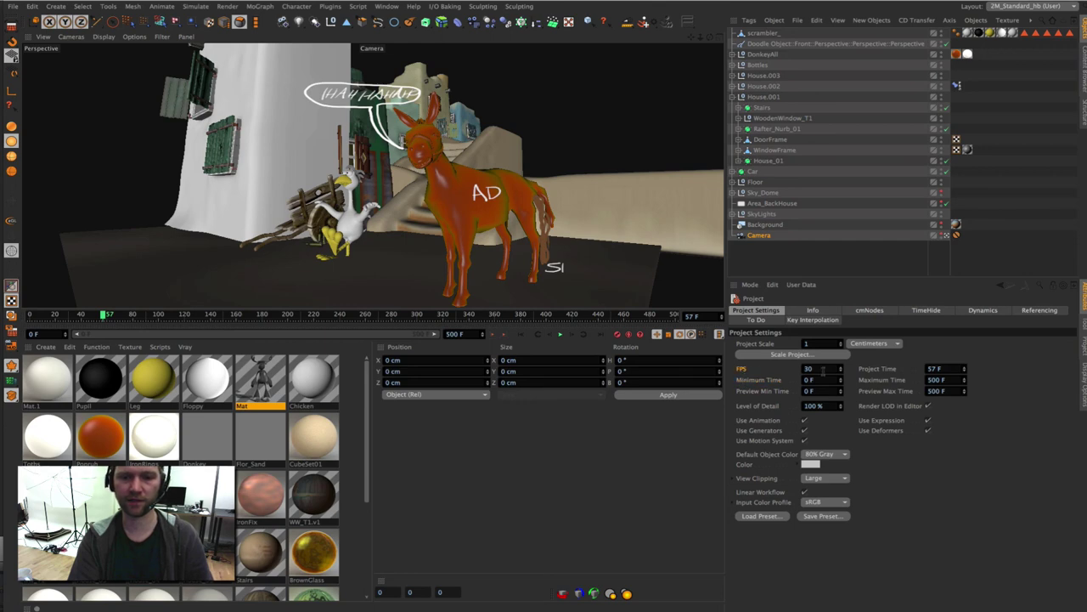
key("Tab")
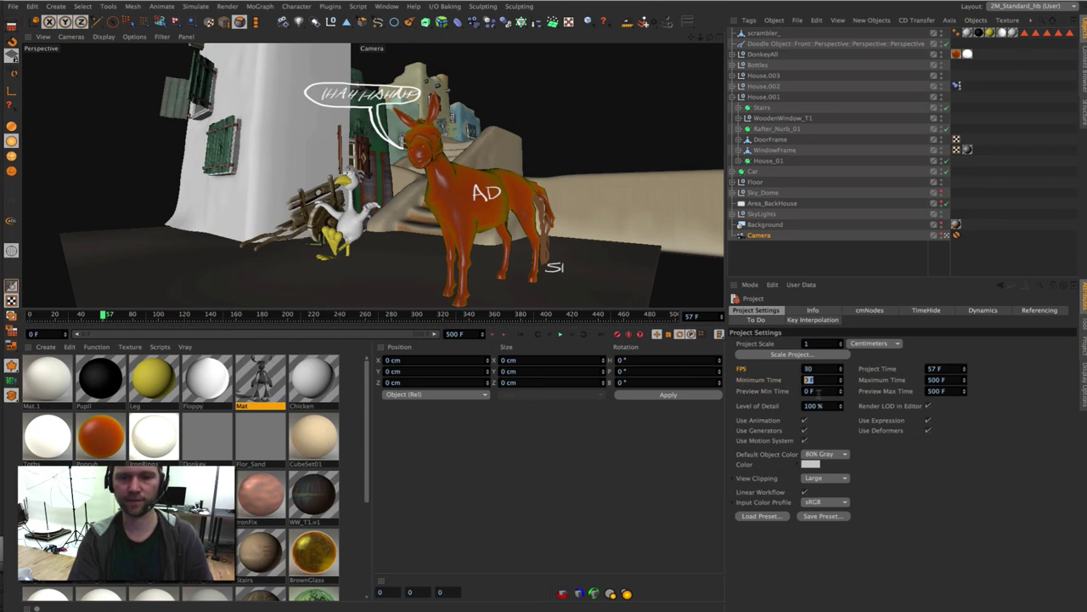
left_click(757, 406)
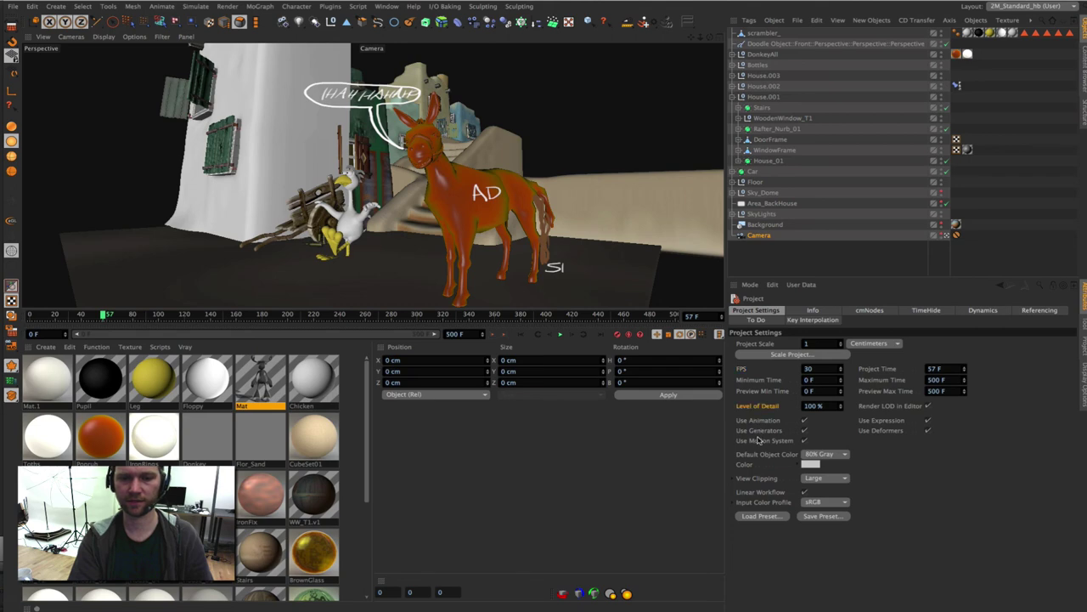
left_click(817, 311)
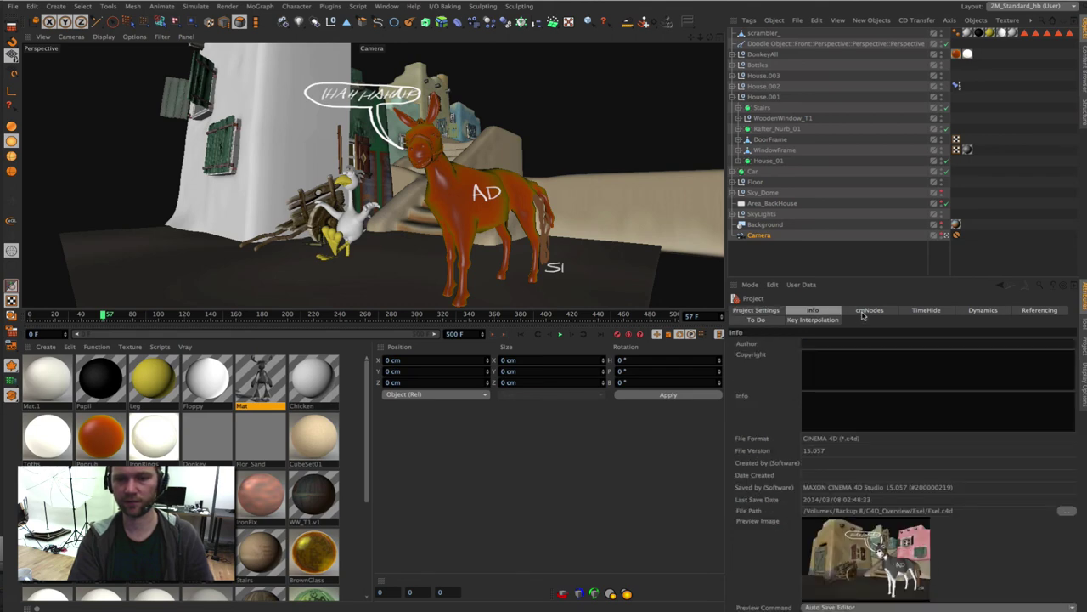
Browse the project's cmNodes, Dynamics, Info and To Do pages.
left_click(866, 311)
left_click(981, 313)
left_click(874, 313)
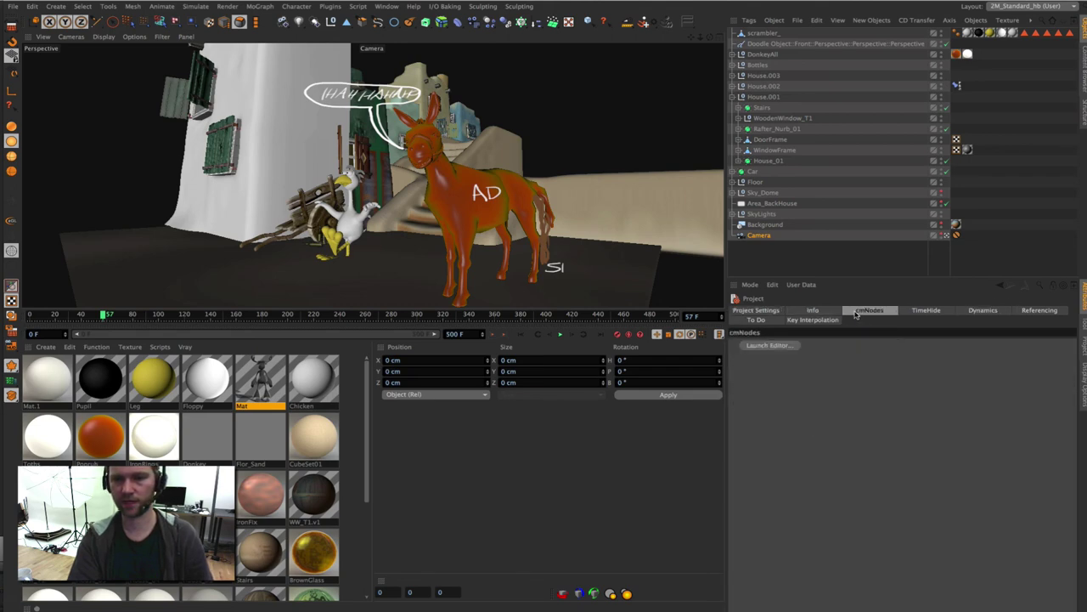
left_click(815, 313)
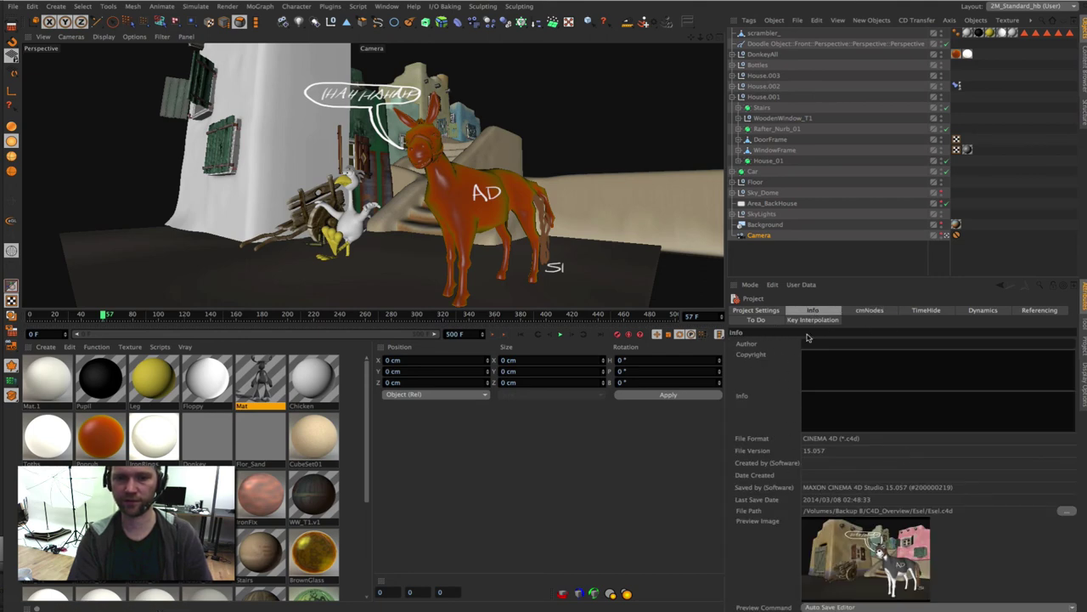
left_click(759, 319)
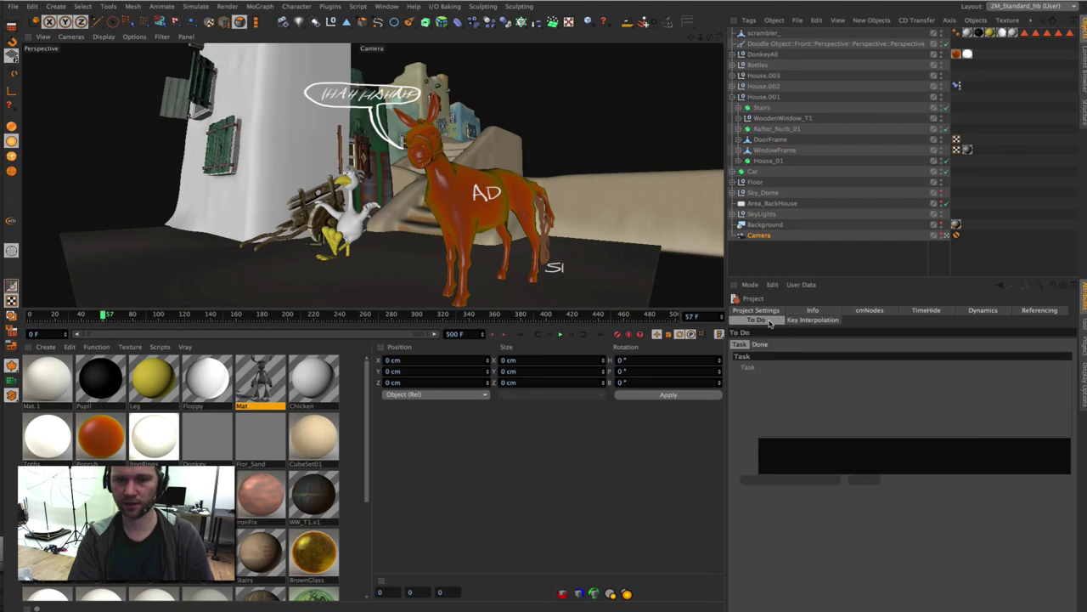
left_click(814, 312)
Cycle through Referencing, Dynamics, TimeHide, cmNodes and Info, deselect all, and return to Project Settings.
left_click(1034, 312)
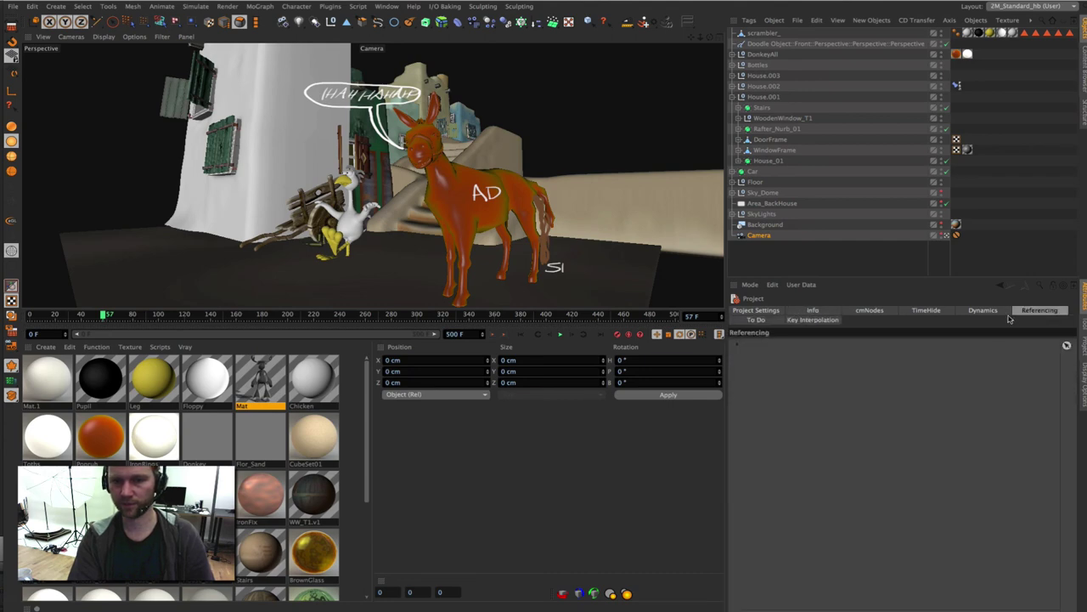
left_click(985, 311)
left_click(925, 312)
left_click(869, 311)
left_click(813, 311)
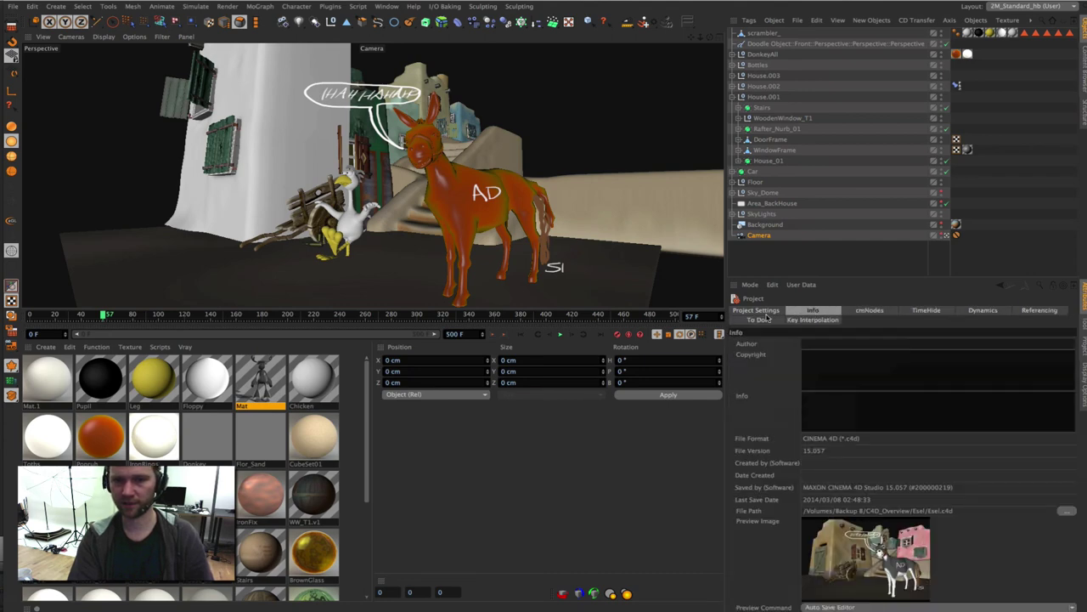
left_click(790, 261)
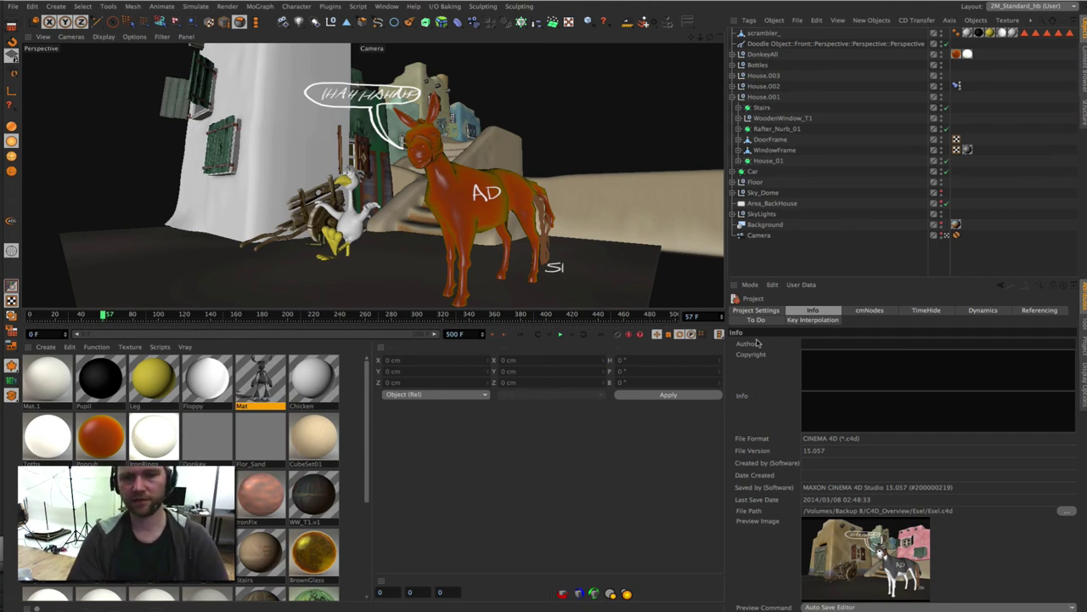
left_click(755, 310)
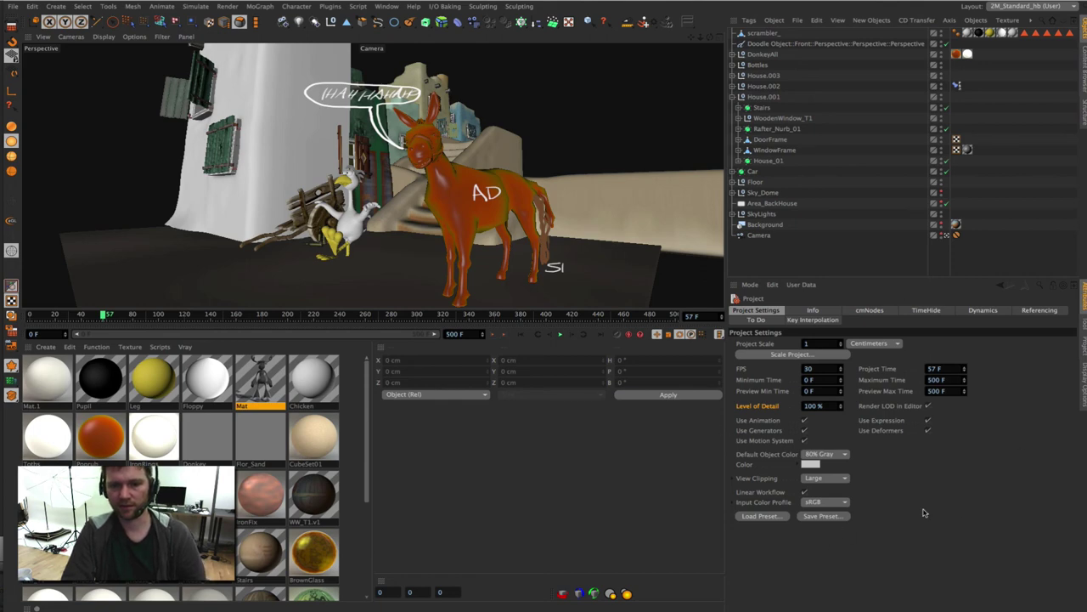
Select the current project's 30 FPS value.
left_click(757, 420)
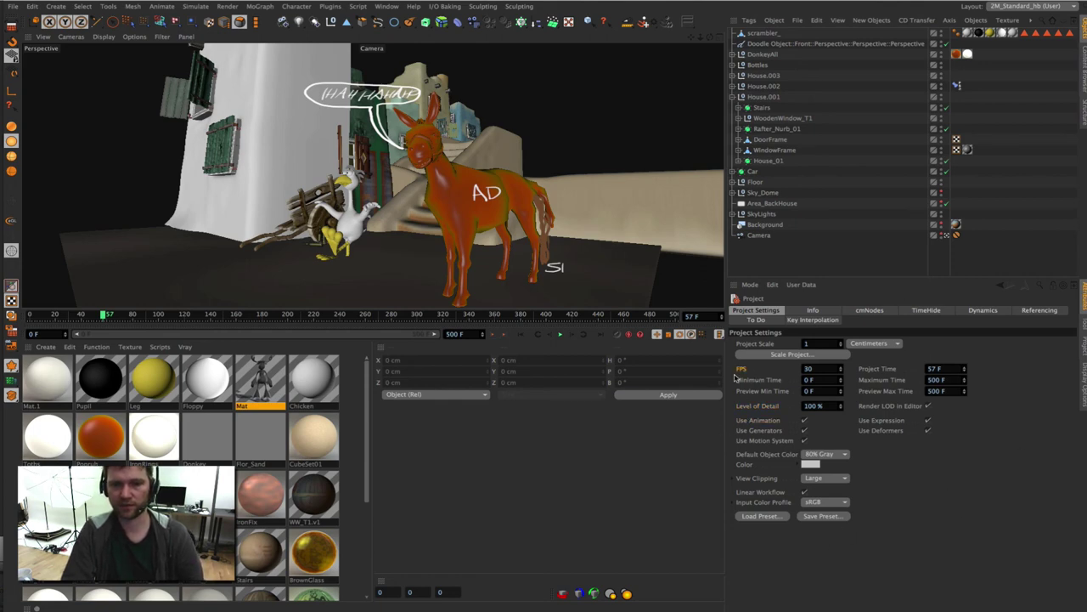
left_click(741, 371)
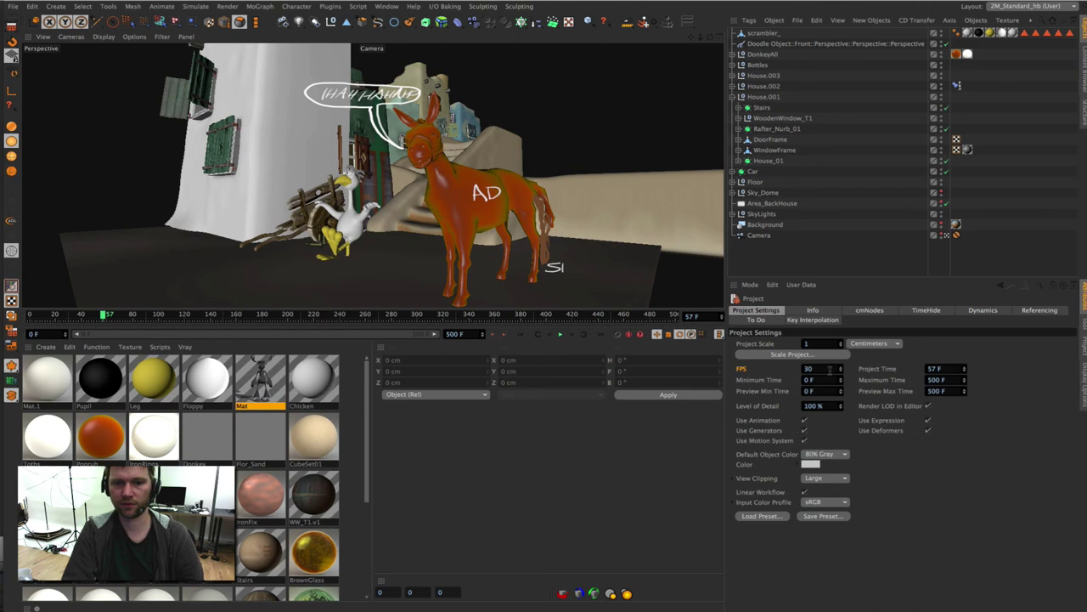
double_click(810, 369)
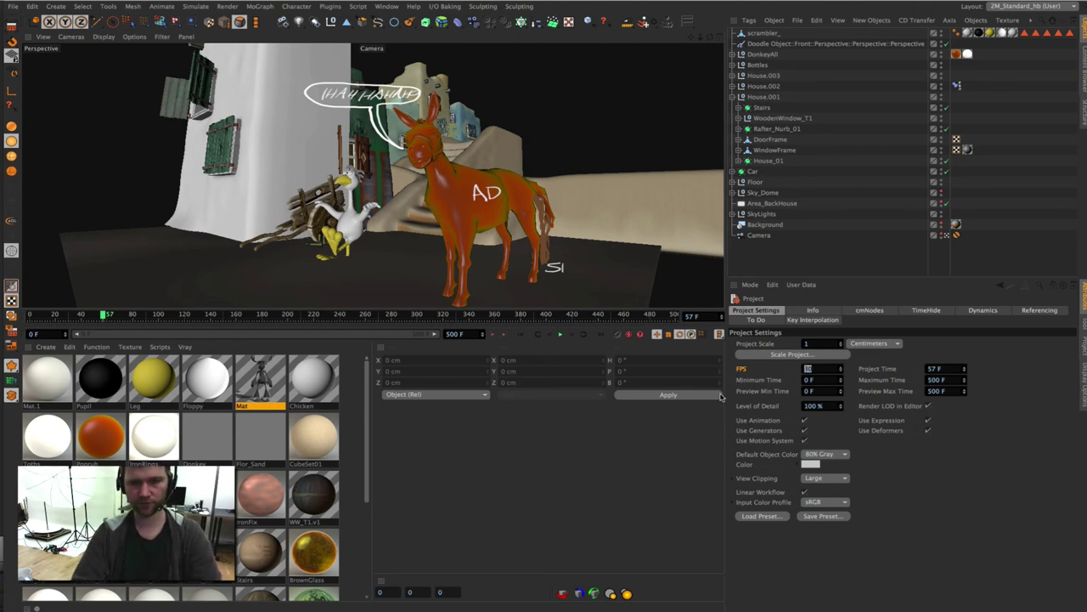
Create a new empty project and check its default 25 FPS and file info.
key("ctrl+n")
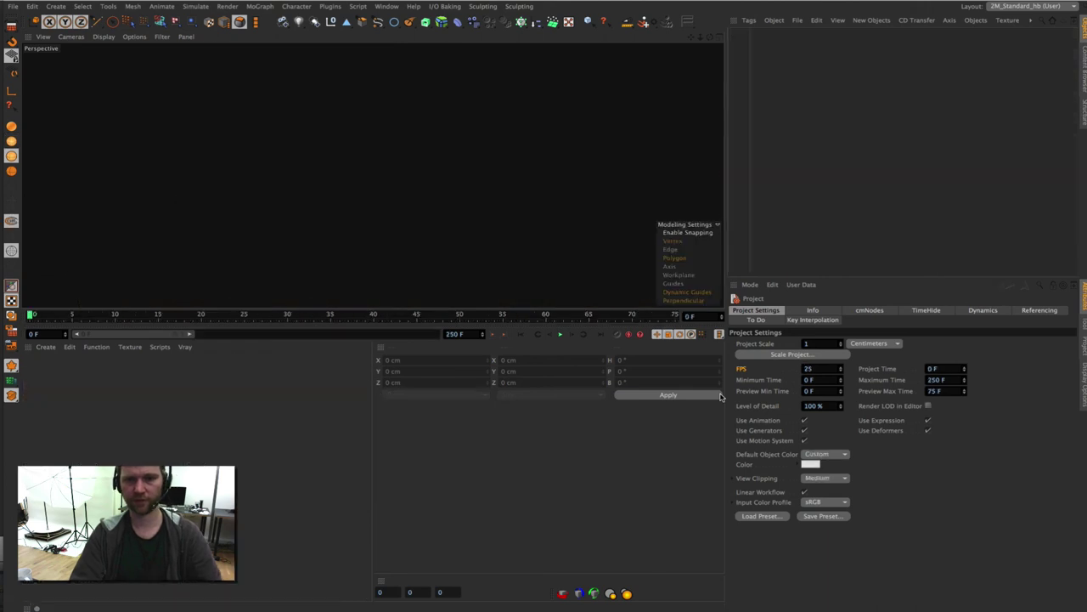
double_click(821, 369)
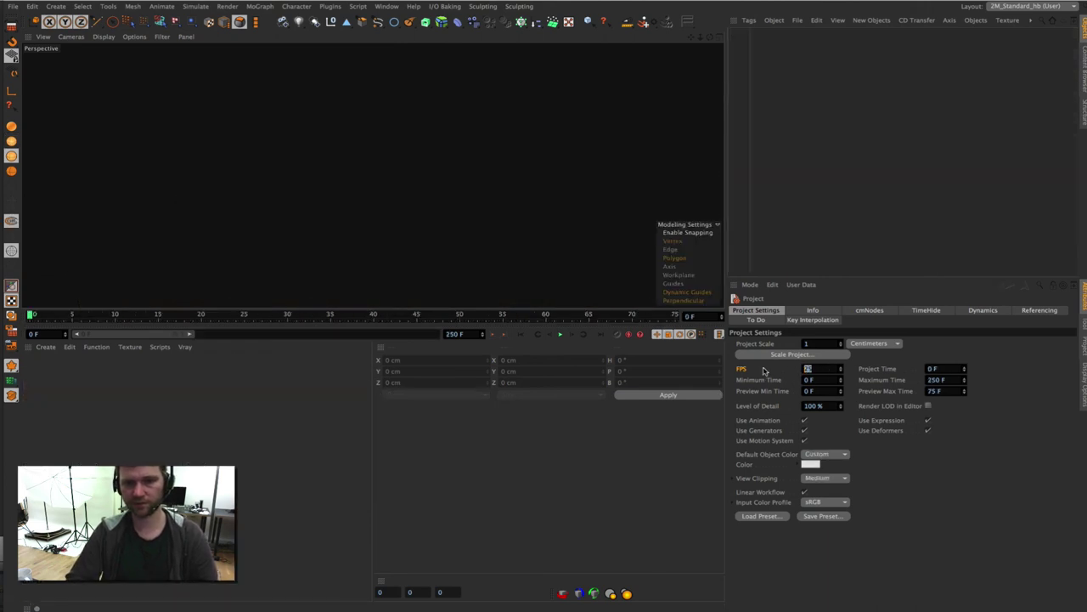
left_click(813, 309)
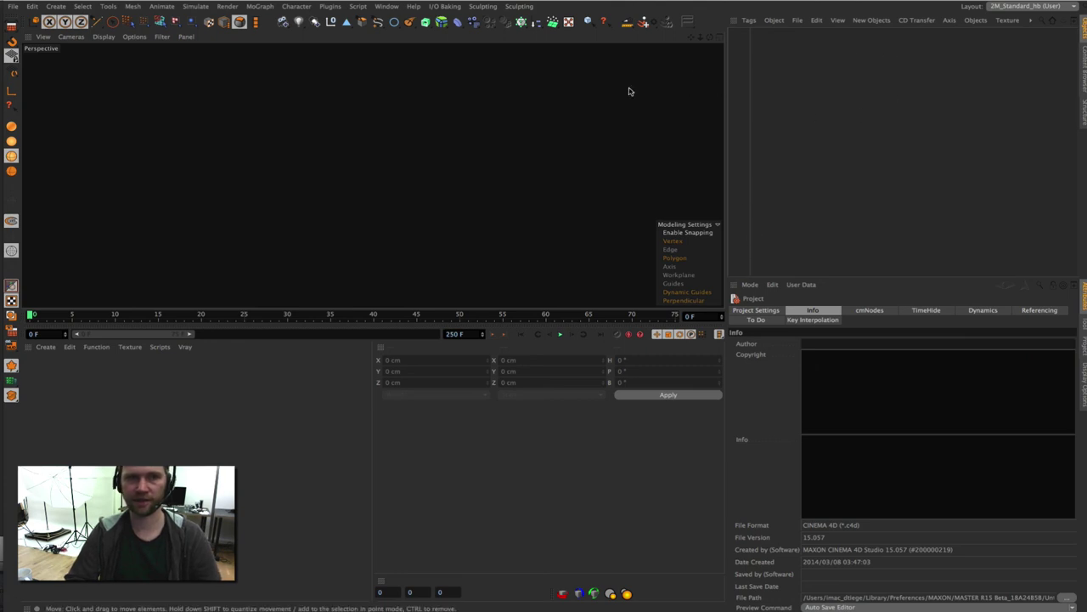
left_click(13, 6)
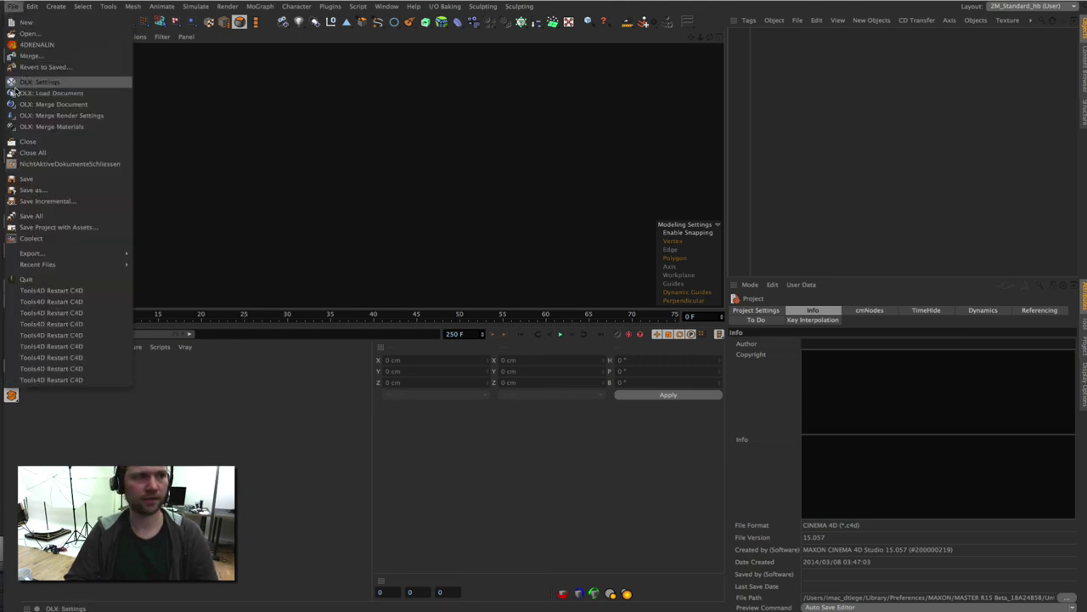
Start Save As, browse to the Applications folder, then cancel without saving.
left_click(26, 190)
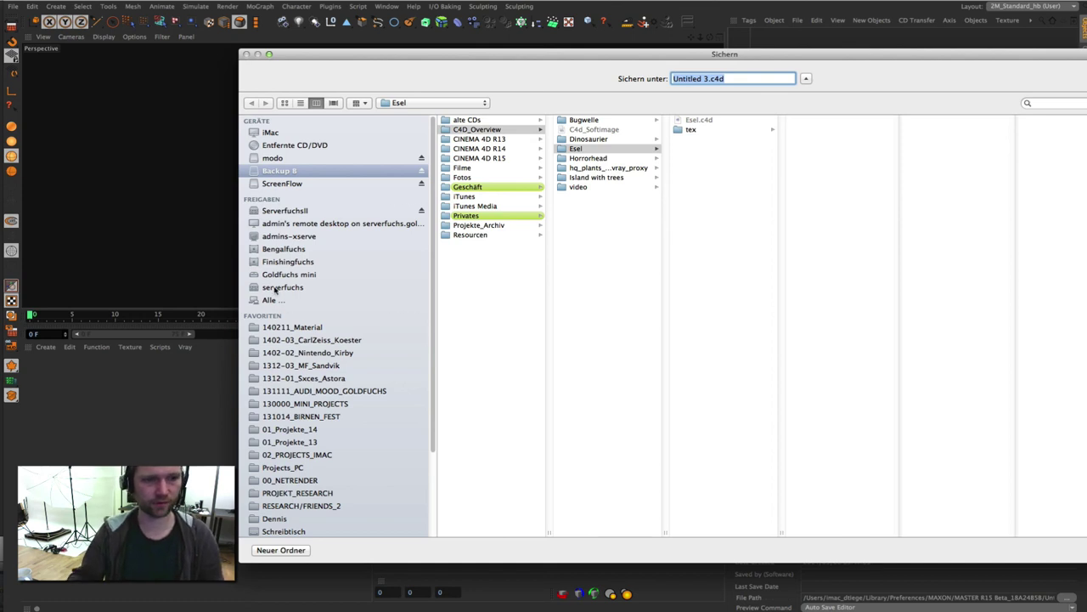
scroll(272, 425, "down", 5)
left_click(274, 496)
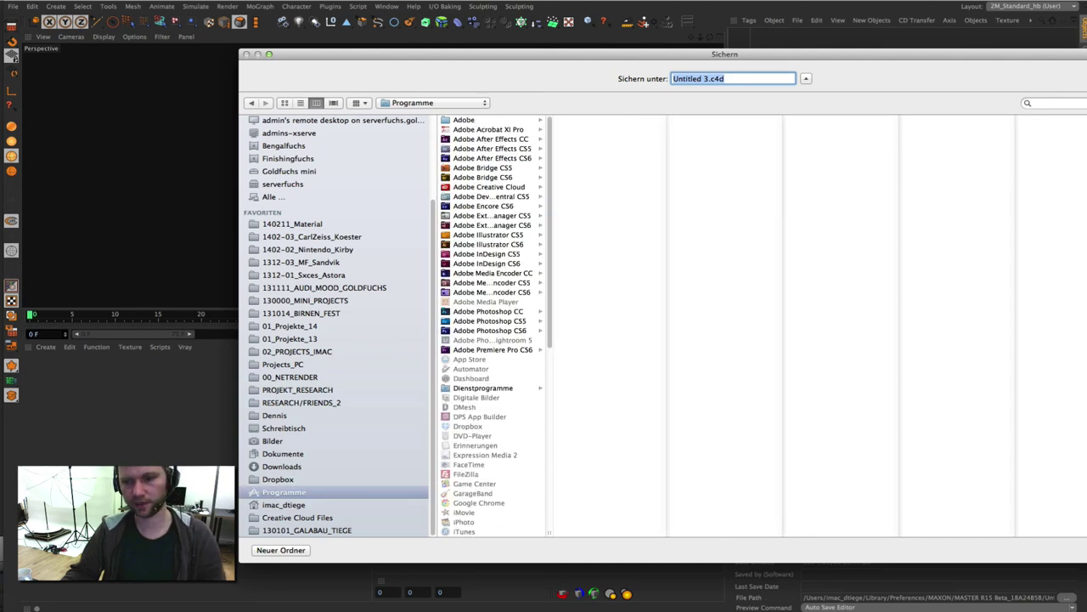
key("Escape")
Reveal the preferences folder in Finder and select new.c4d inside MASTER R15 Beta.
key("ctrl+e")
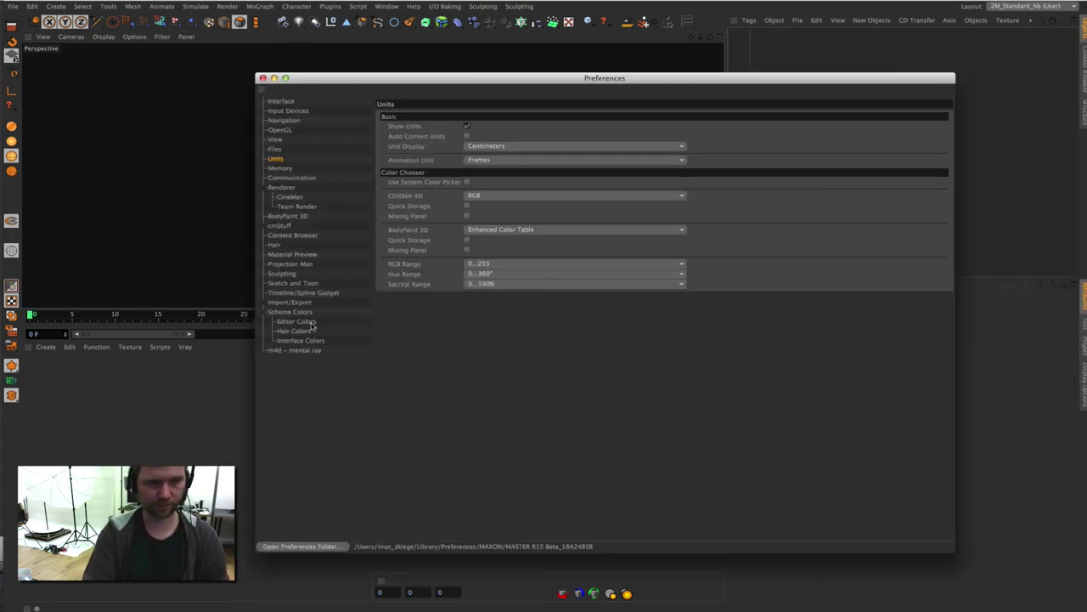
left_click(285, 547)
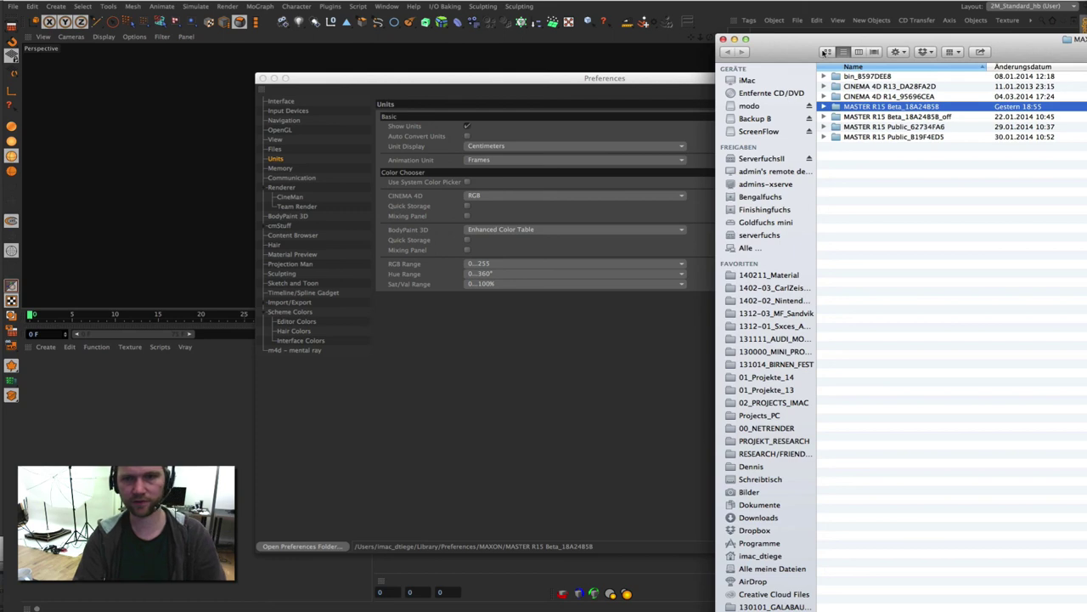
double_click(838, 111)
left_click(745, 39)
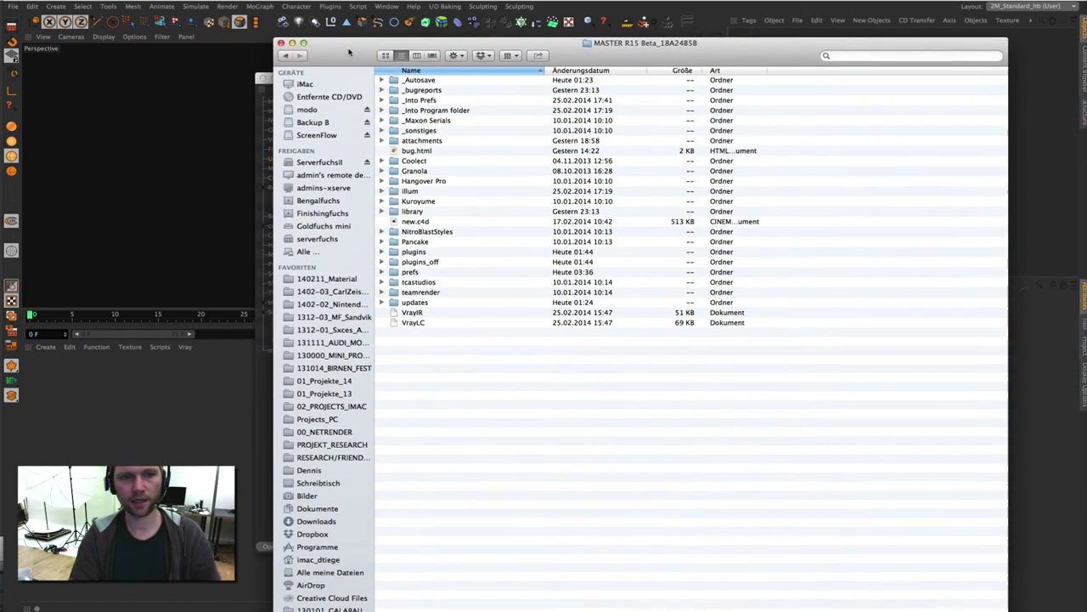
left_click(411, 222)
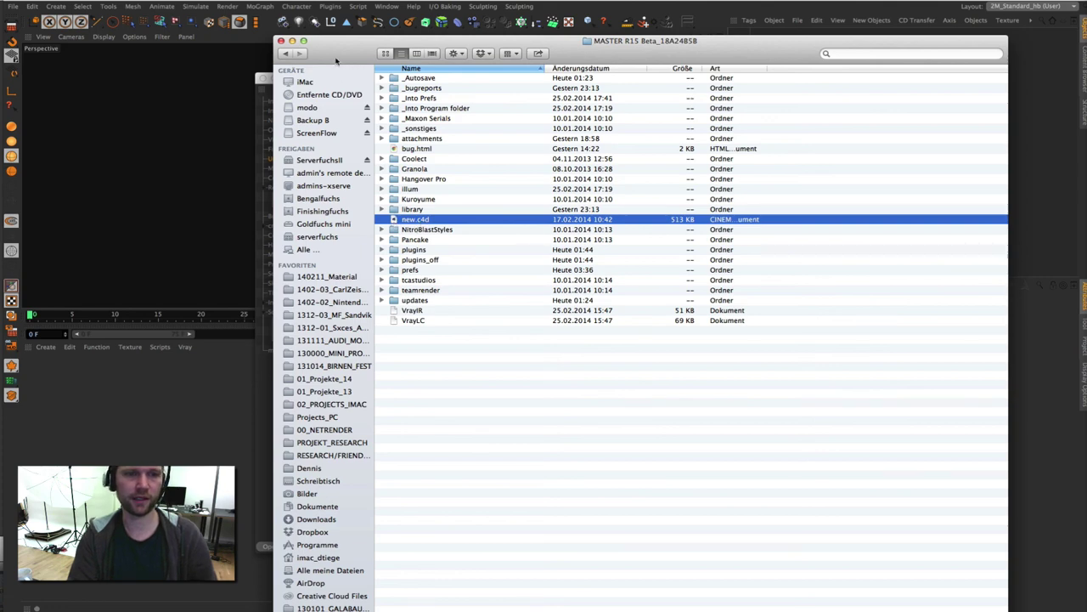
mouse_move(325, 54)
left_mouse_down()
mouse_move(507, 40)
mouse_move(499, 46)
left_mouse_up()
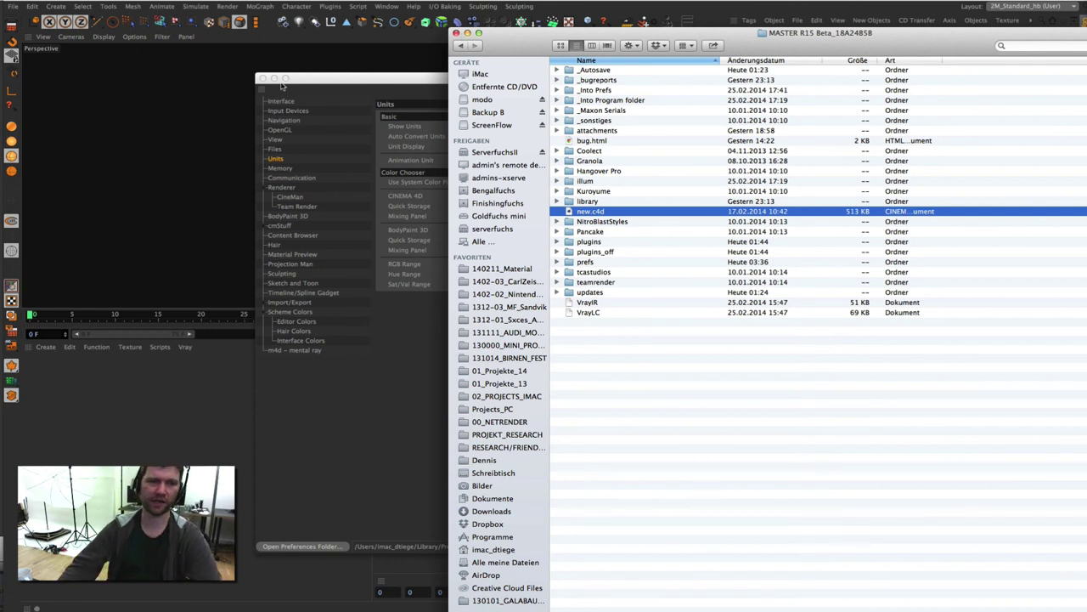
Close Cinema 4D's Preferences window and shift the Finder window slightly left.
left_click(14, 8)
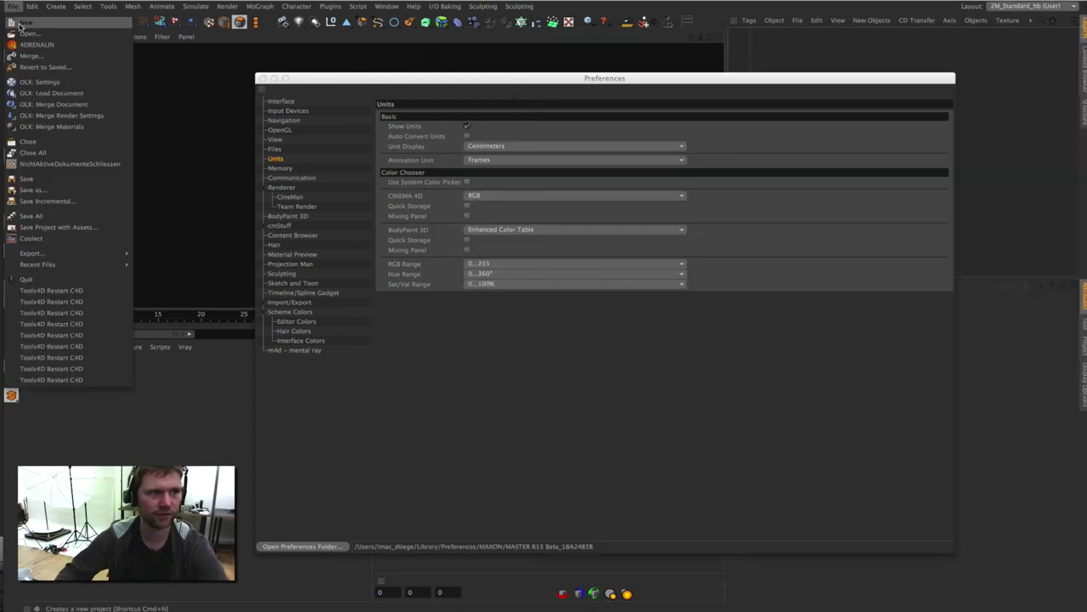
left_click(23, 23)
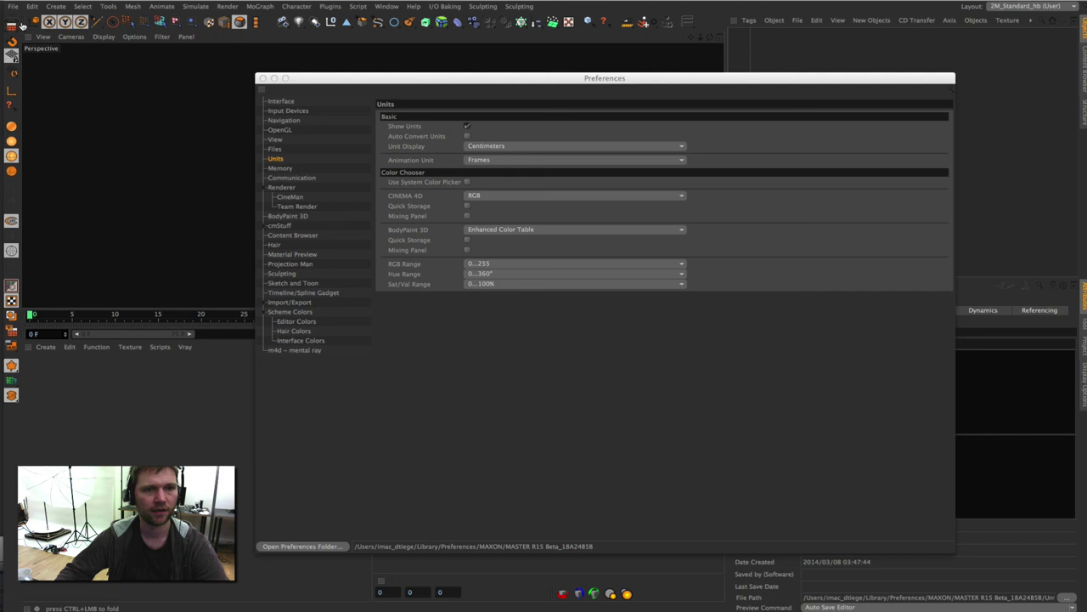
left_click(263, 78)
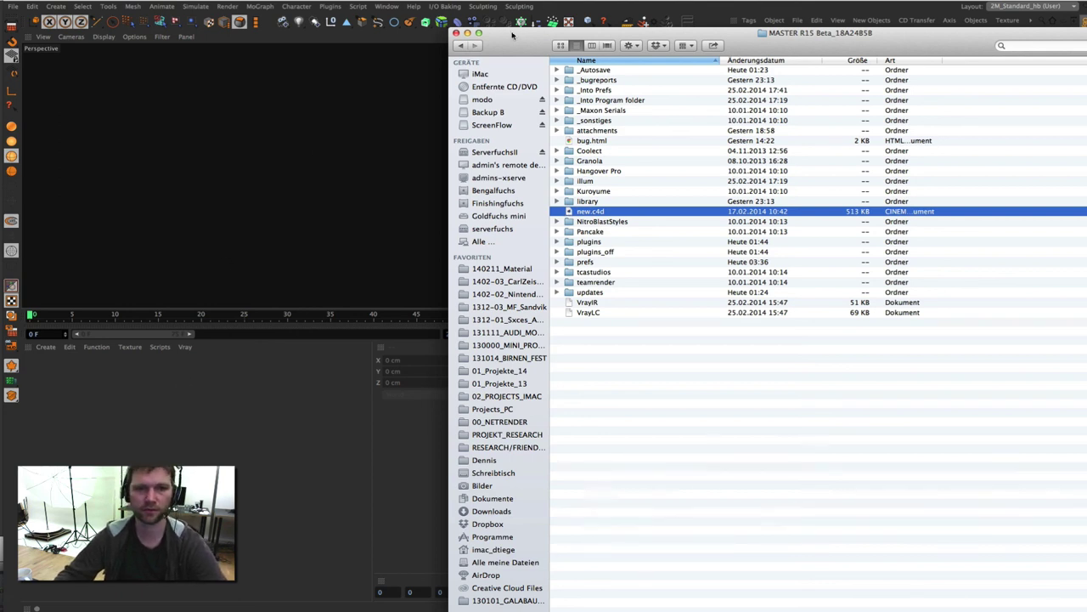
mouse_move(510, 39)
left_mouse_down()
mouse_move(457, 42)
mouse_move(472, 42)
left_mouse_up()
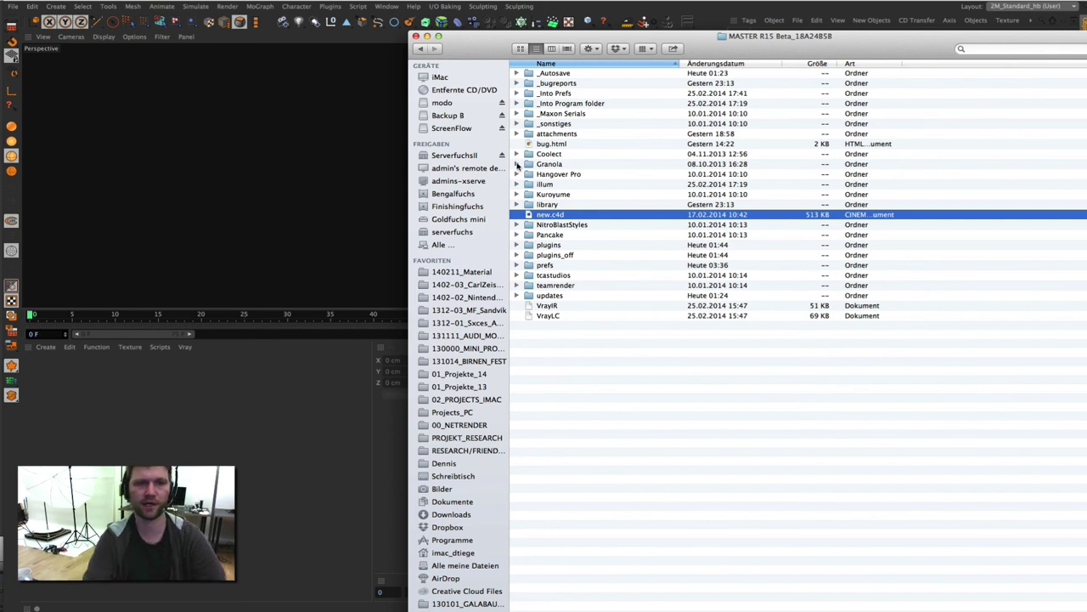
Close the Finder folder window and return to Cinema 4D.
left_click(415, 36)
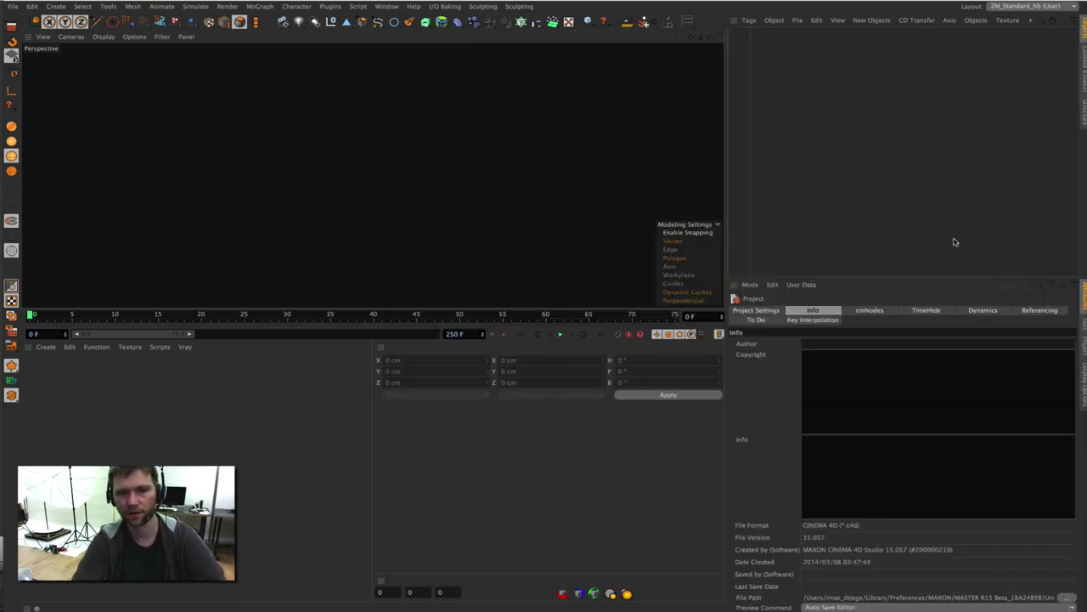
key("super+Tab")
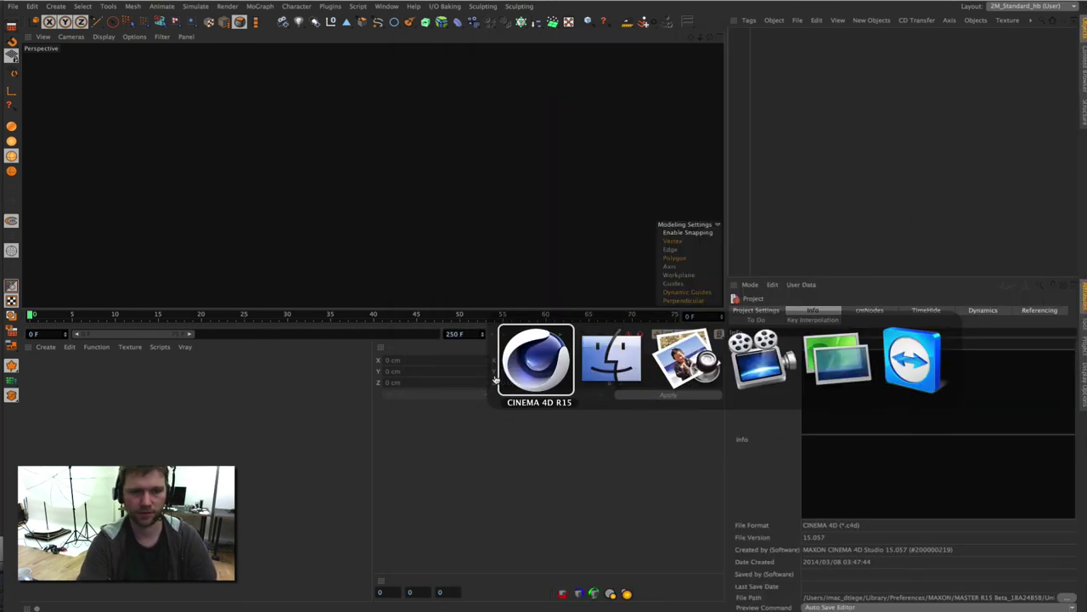
key("super+Tab")
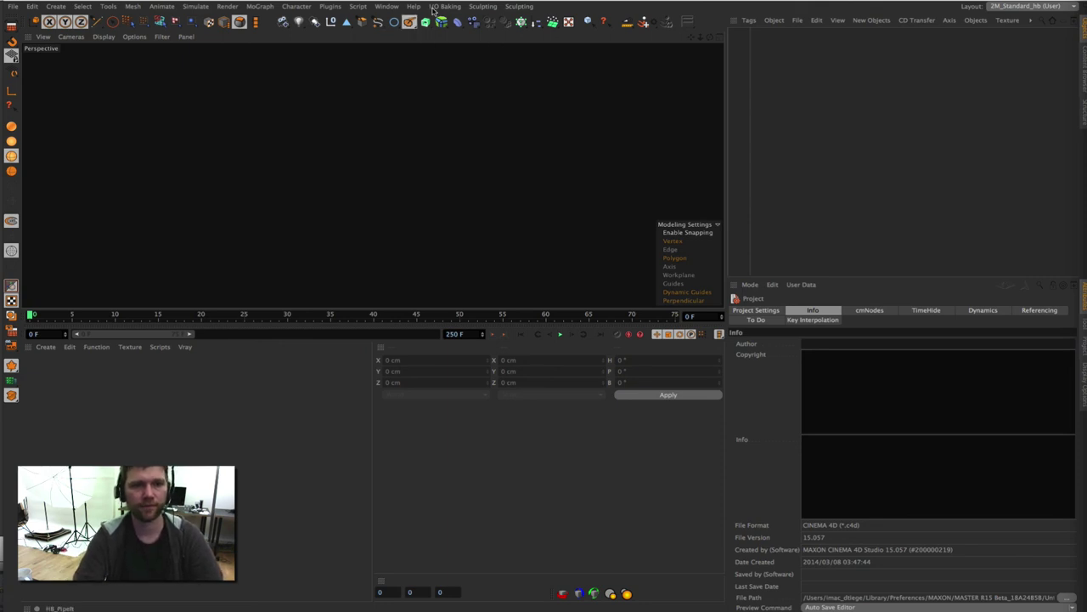
Tear off the MoGraph menu as a palette and dock it as a left-side column.
left_click(297, 6)
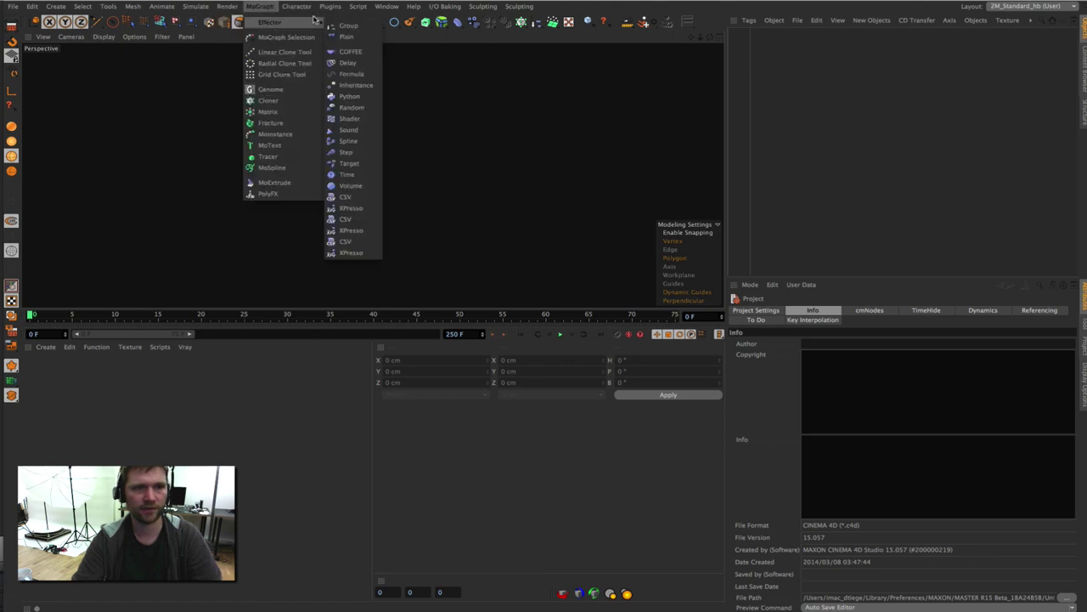
left_click(267, 14)
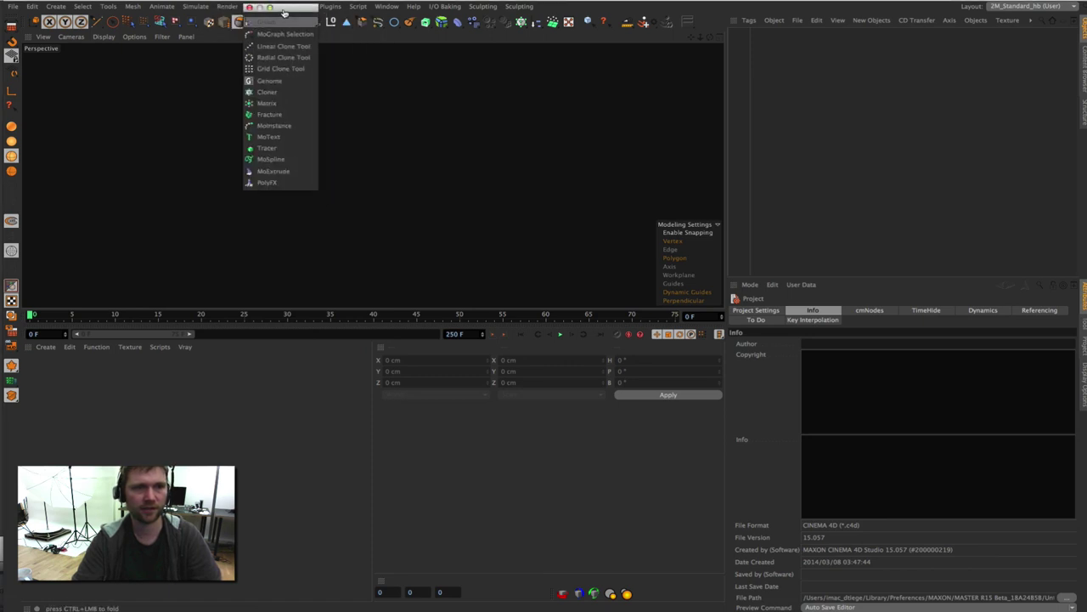
mouse_move(267, 17)
left_mouse_down()
mouse_move(590, 58)
mouse_move(561, 72)
mouse_move(589, 59)
left_mouse_up()
left_click_drag(727, 83, 727, 85)
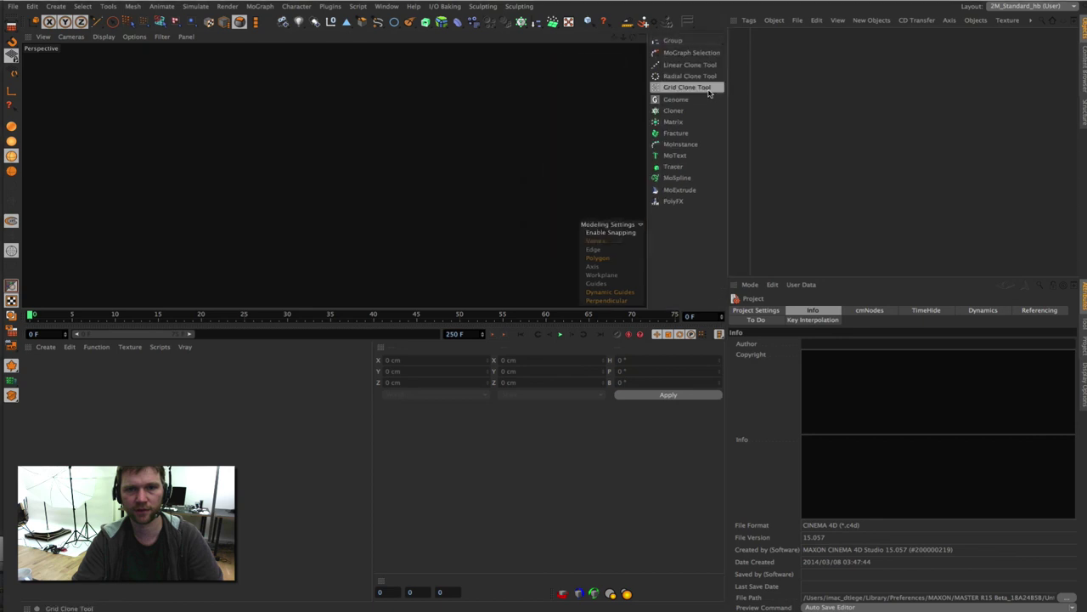
left_click_drag(628, 51, 280, 39)
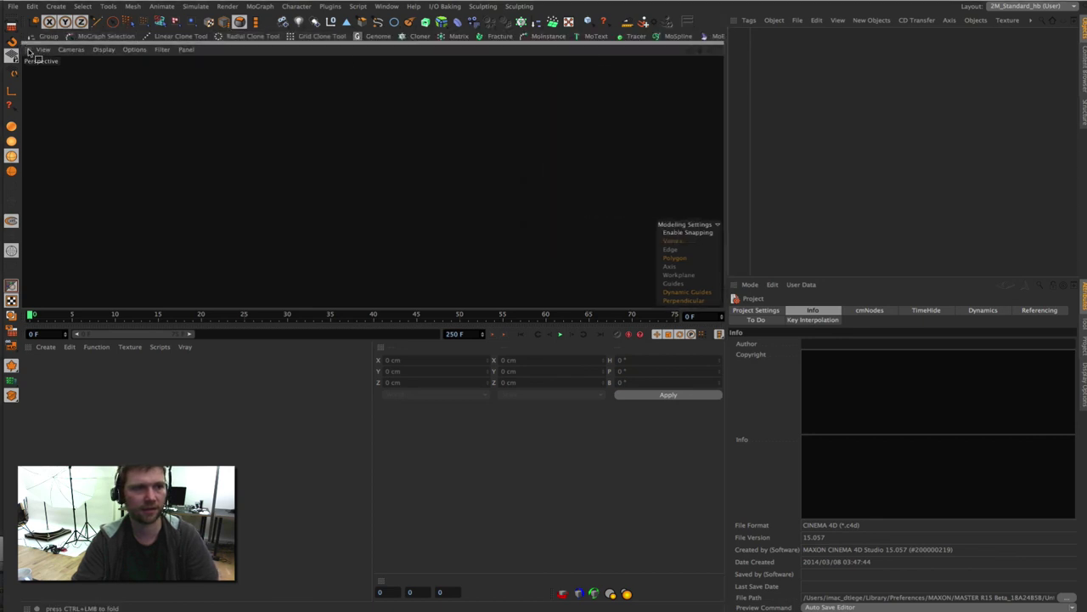
left_click_drag(24, 44, 29, 77)
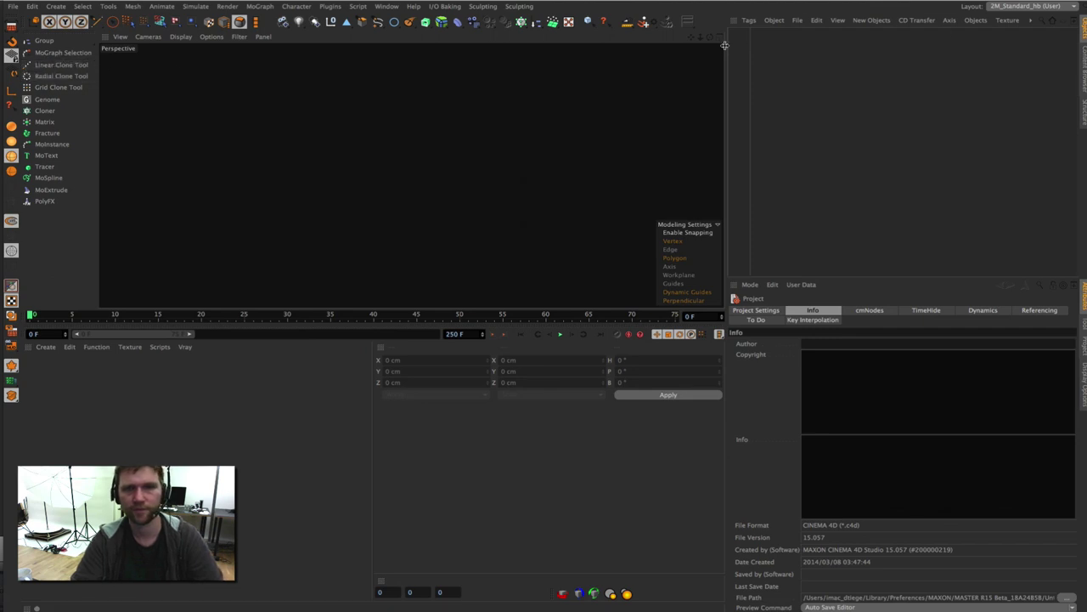
Undock the Object Manager and Content Browser into floating windows.
left_click(733, 19)
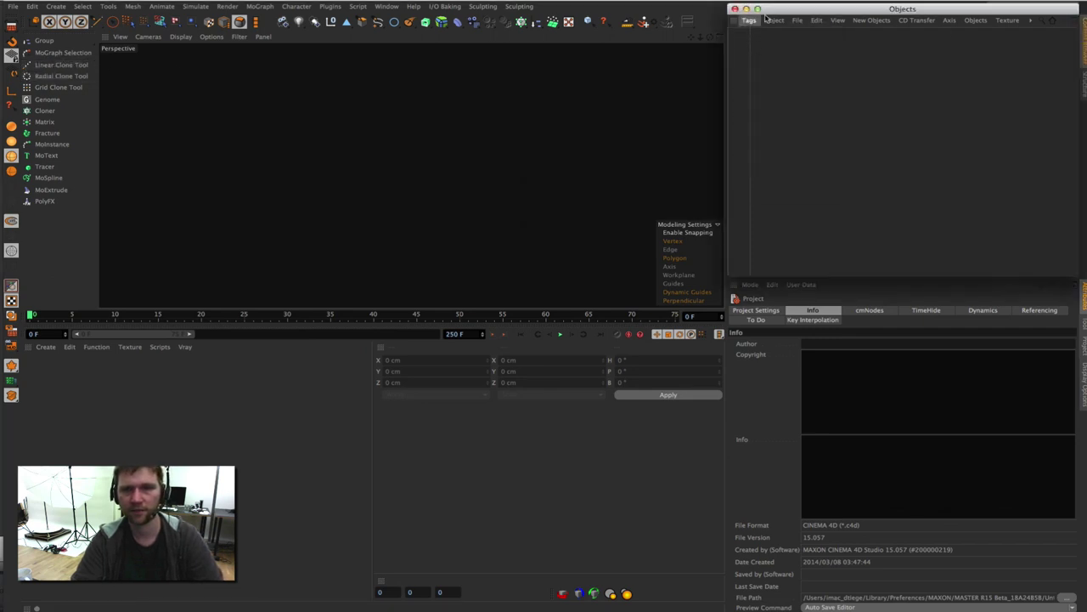
mouse_move(747, 20)
left_mouse_down()
mouse_move(264, 156)
mouse_move(117, 145)
left_mouse_up()
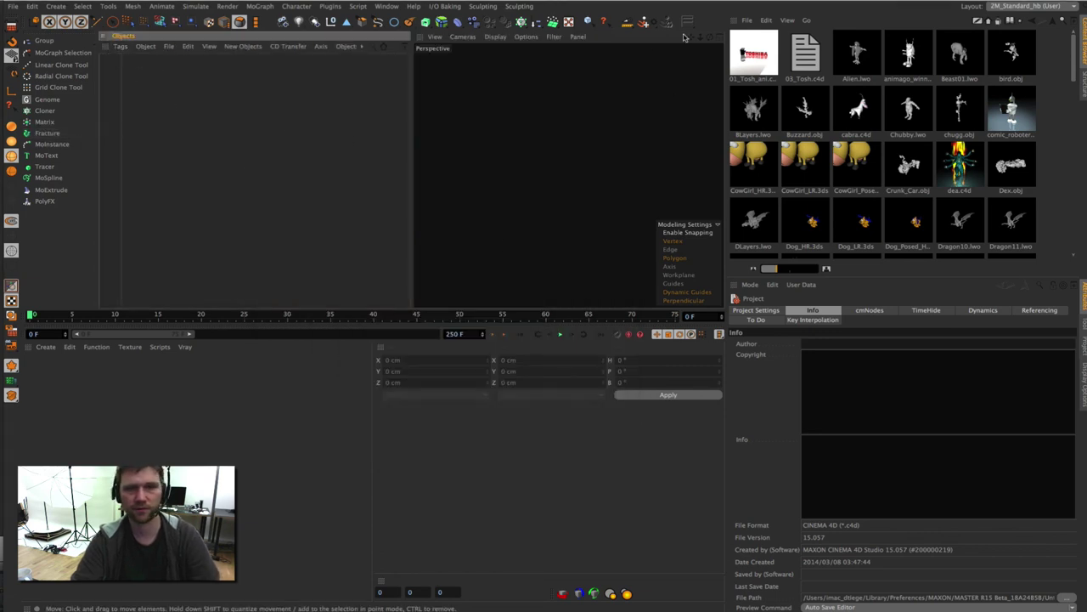
left_click(734, 20)
left_click(764, 29)
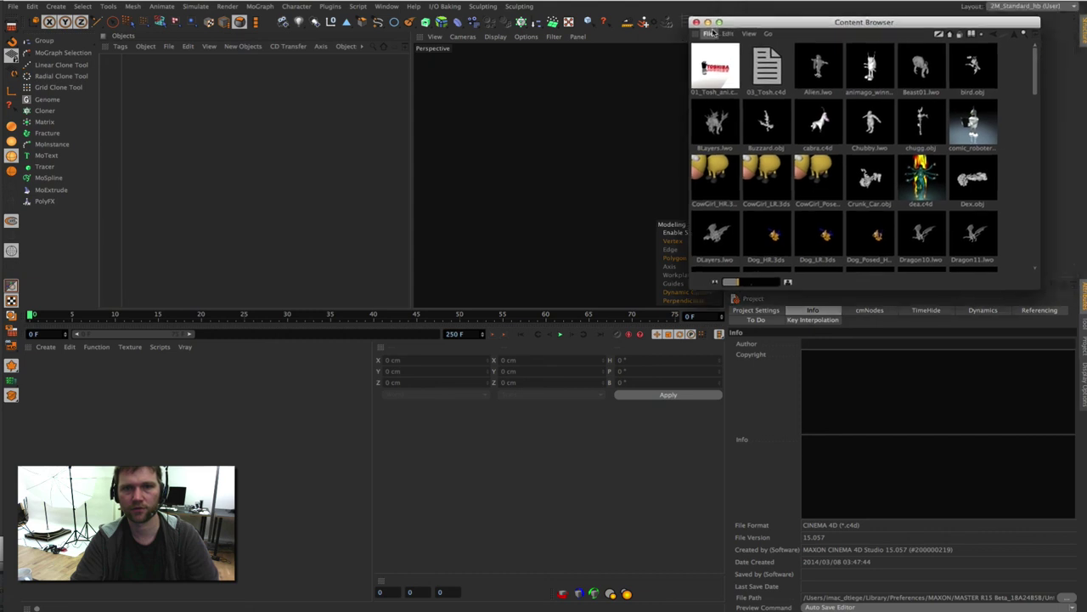
left_click_drag(748, 9, 510, 136)
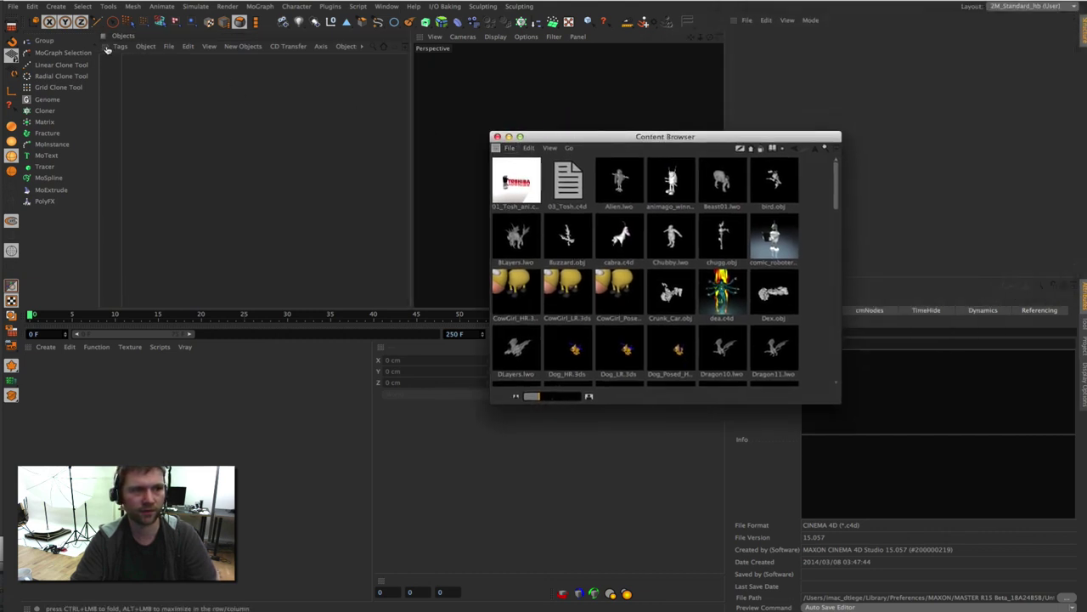
Dock the Content Browser as a tab beside Objects, checking both tabs.
left_click_drag(107, 51, 112, 40)
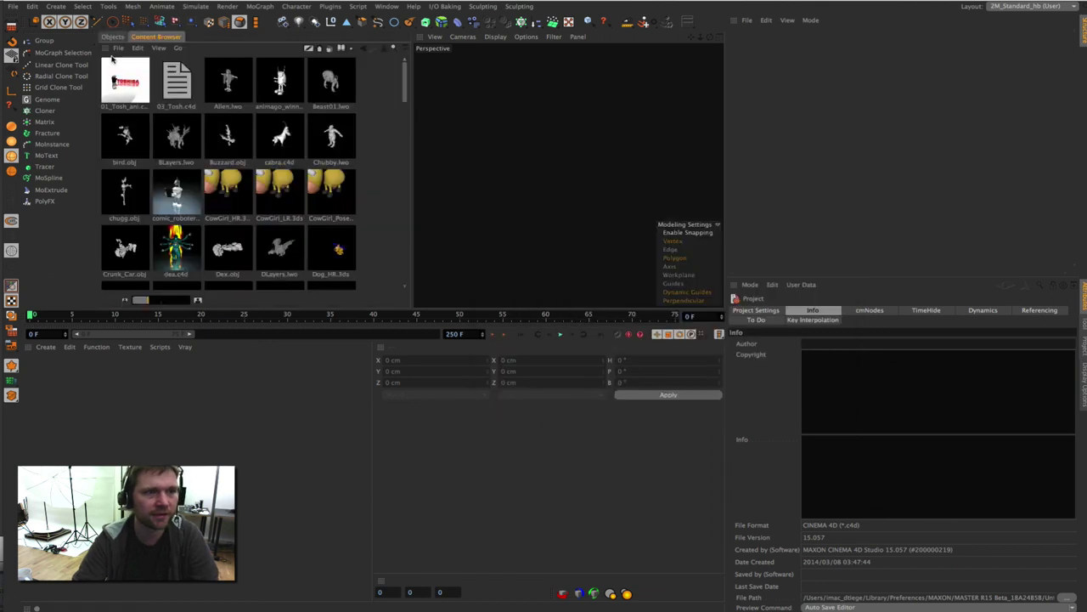
left_click(113, 37)
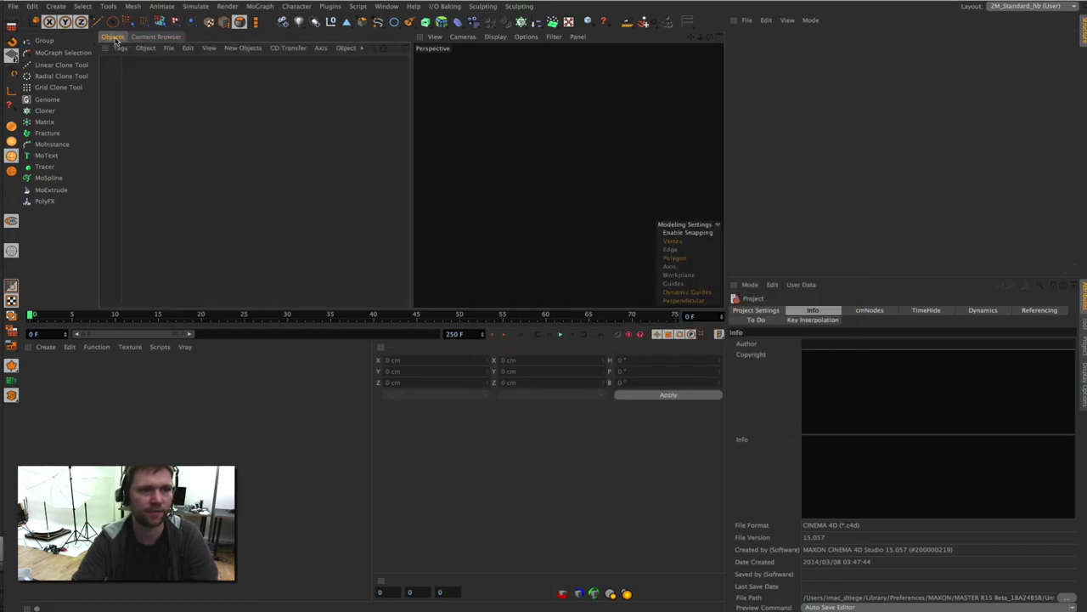
left_click(148, 37)
left_click(115, 37)
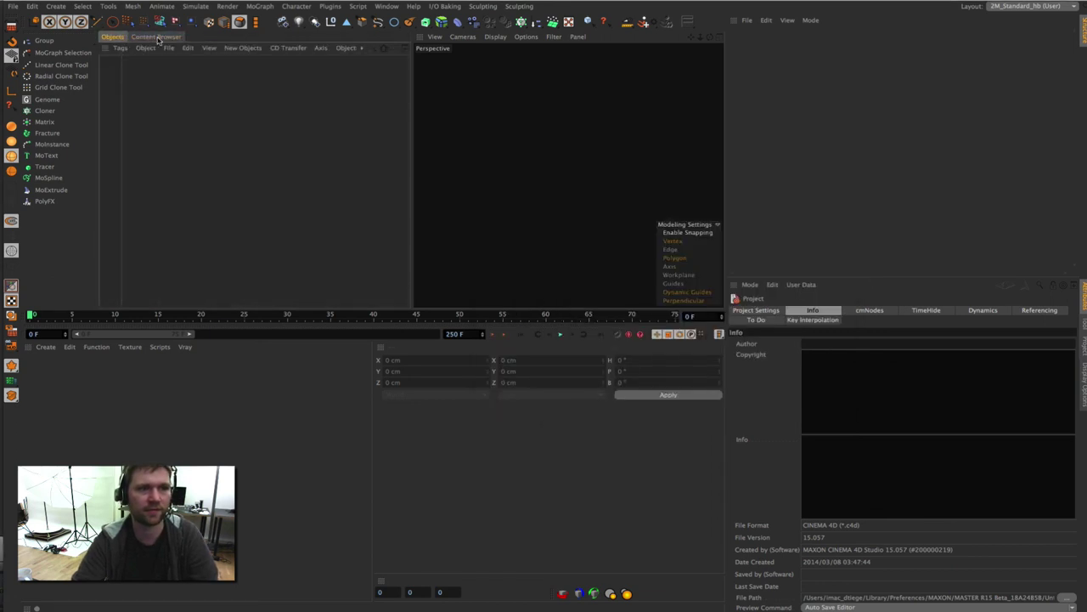
left_click(153, 38)
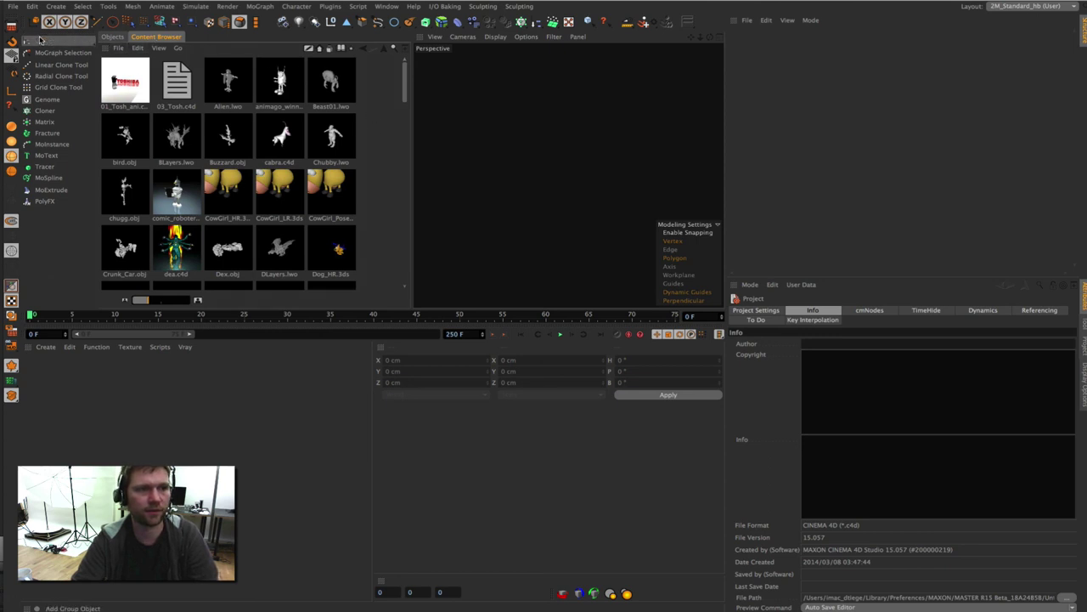
Turn the MoGraph palette horizontal and narrow the Content Browser panel beside it.
right_click(42, 43)
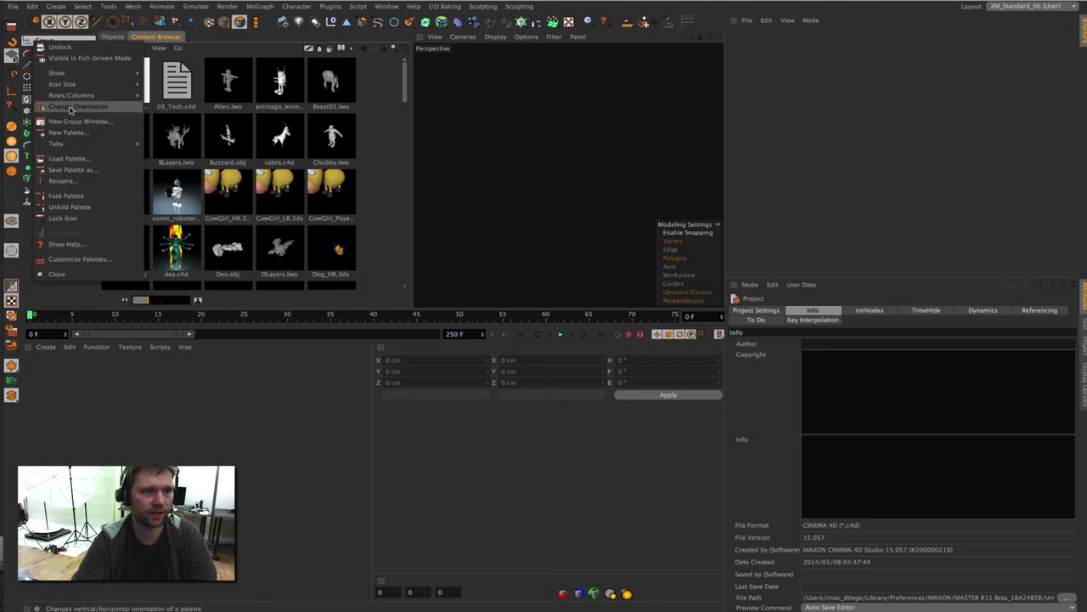
left_click(58, 107)
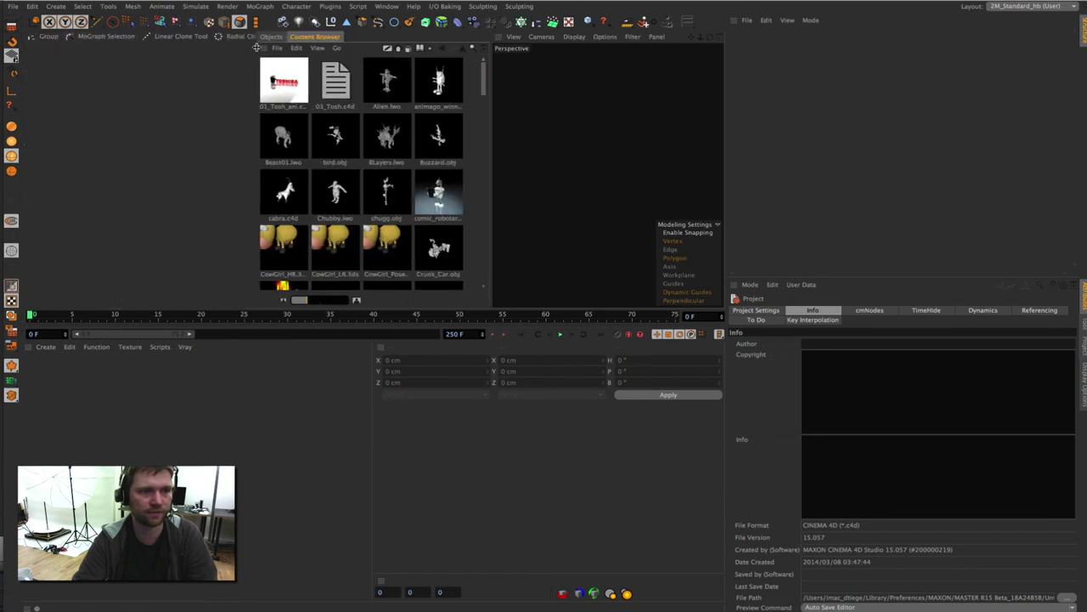
left_click_drag(256, 48, 456, 48)
Try large icons and labels under the icons, then switch the palette to text-only labels.
right_click(146, 39)
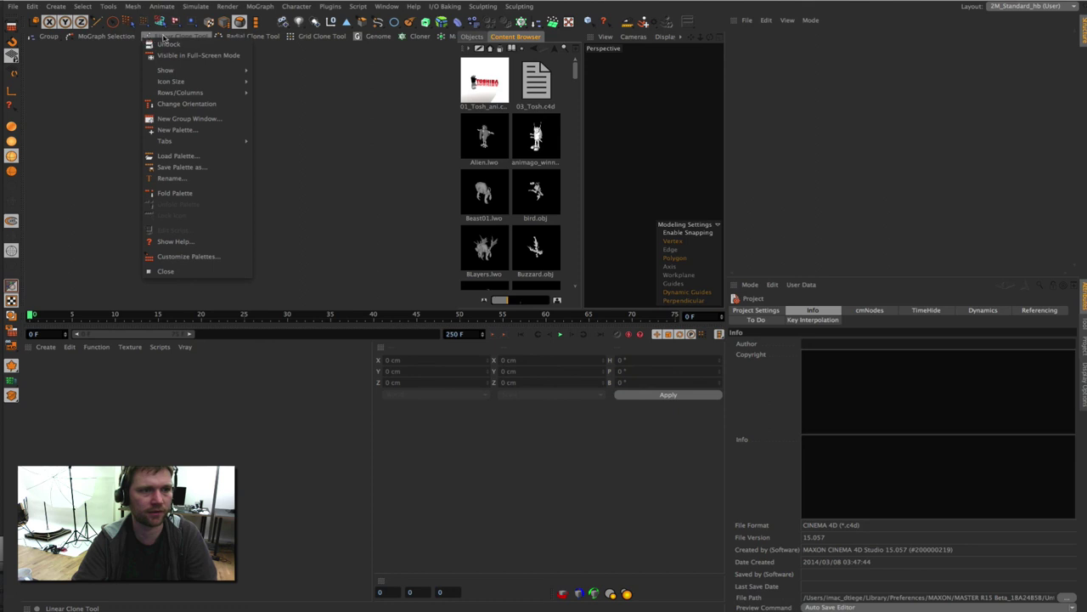
mouse_move(170, 81)
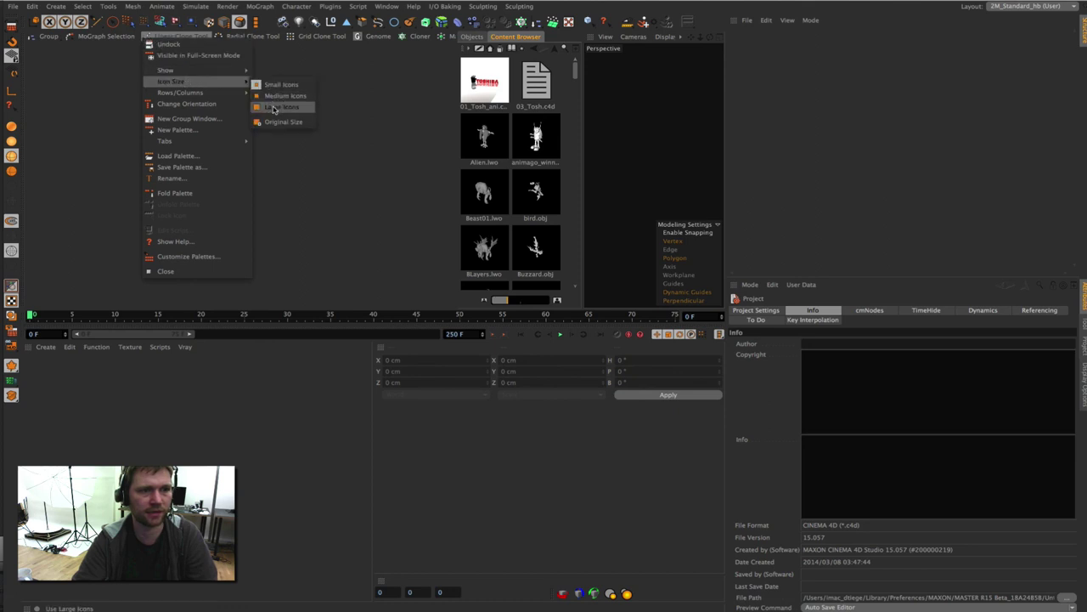
left_click(274, 107)
right_click(178, 40)
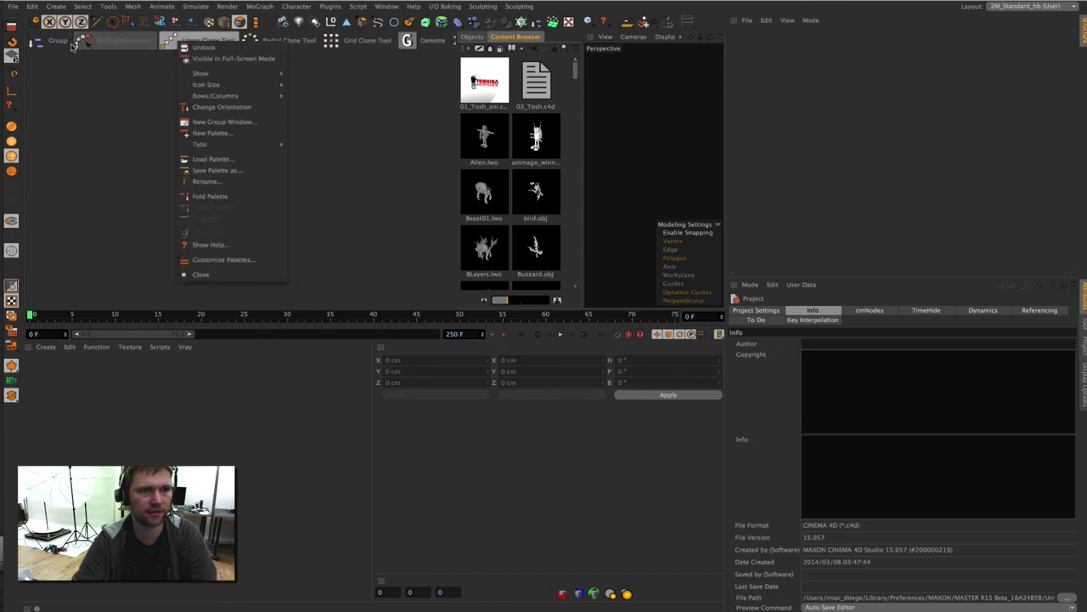
mouse_move(200, 73)
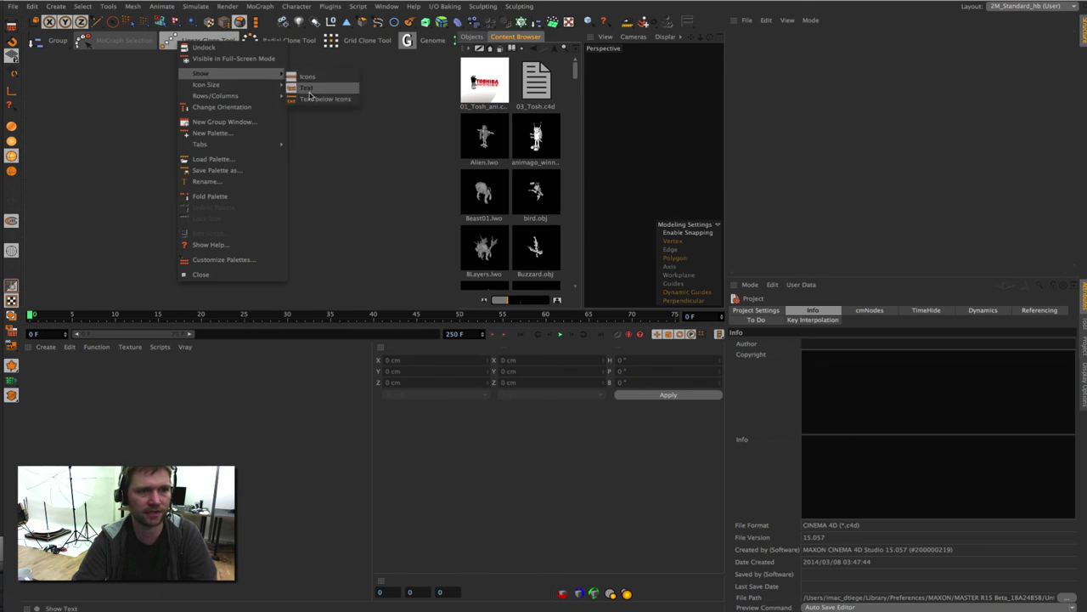
left_click(309, 100)
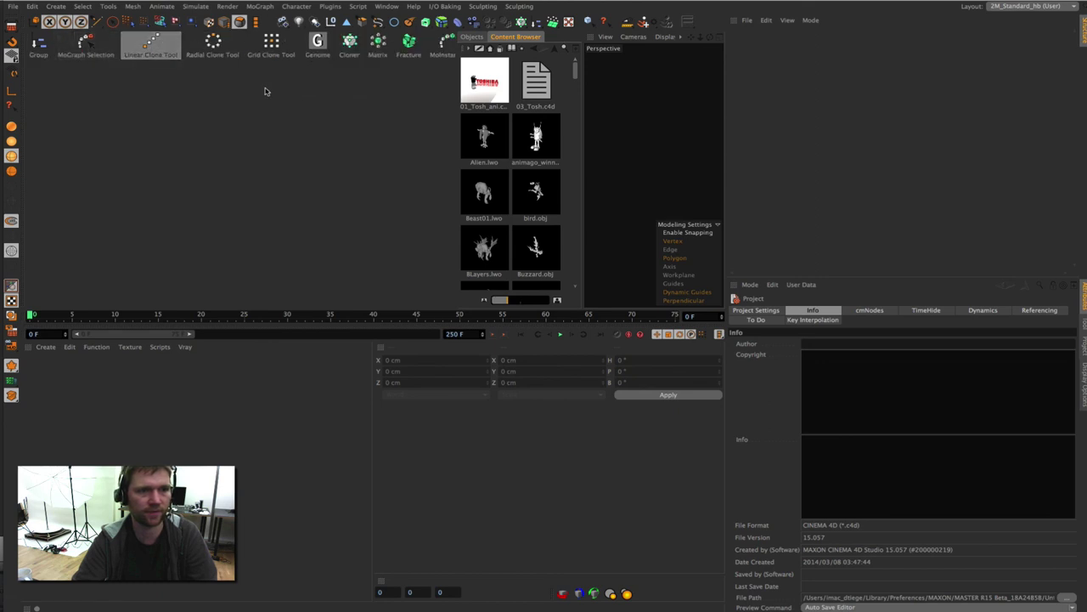
right_click(149, 49)
mouse_move(167, 76)
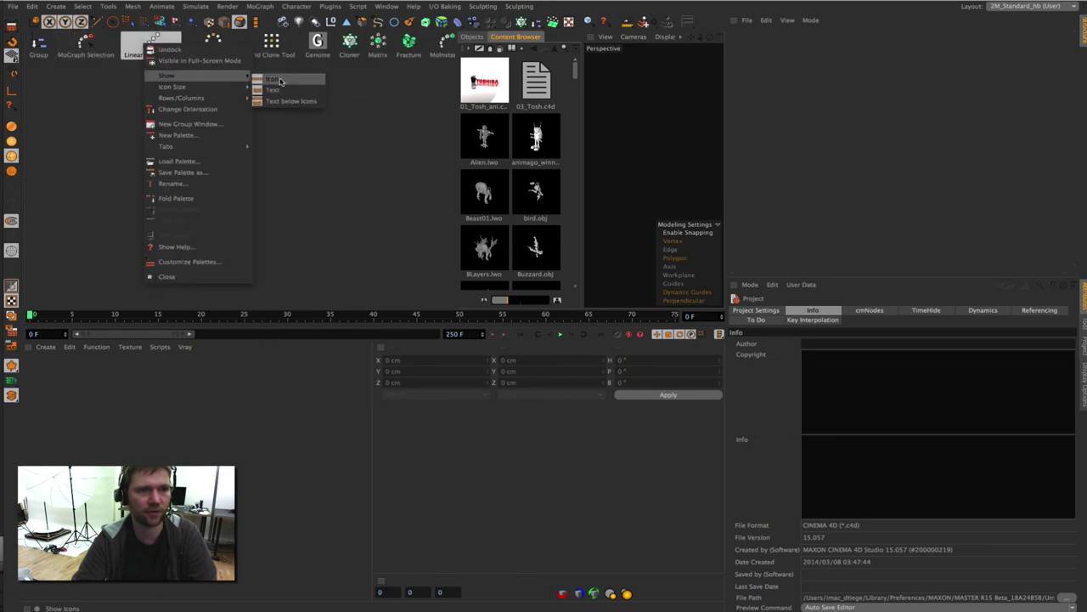
left_click(281, 87)
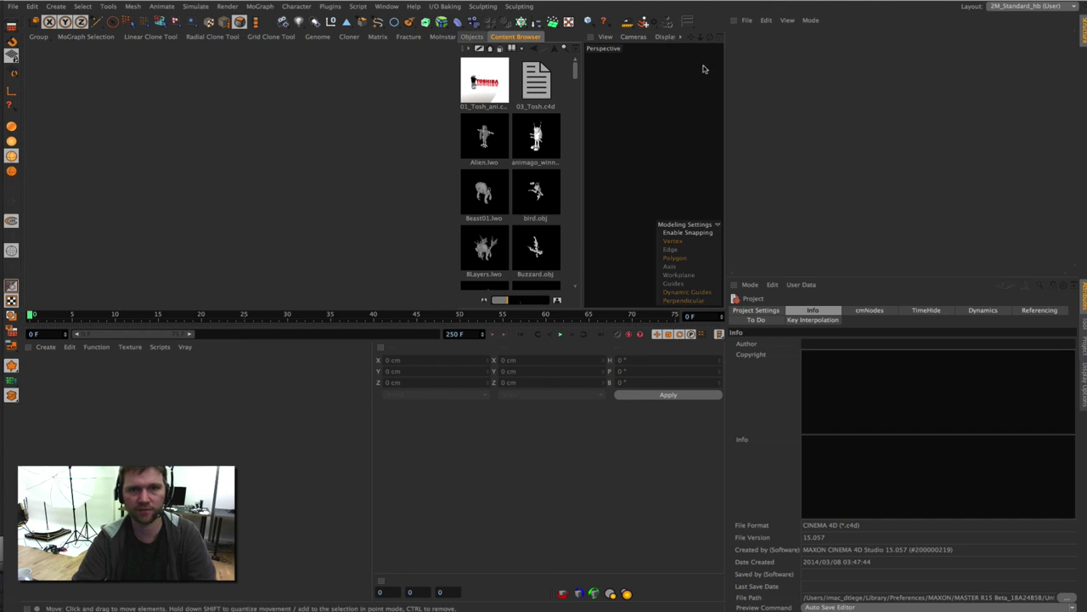
Widen the middle panels and save the layout as 'my Best LAyout ever'.
left_click_drag(726, 66, 875, 61)
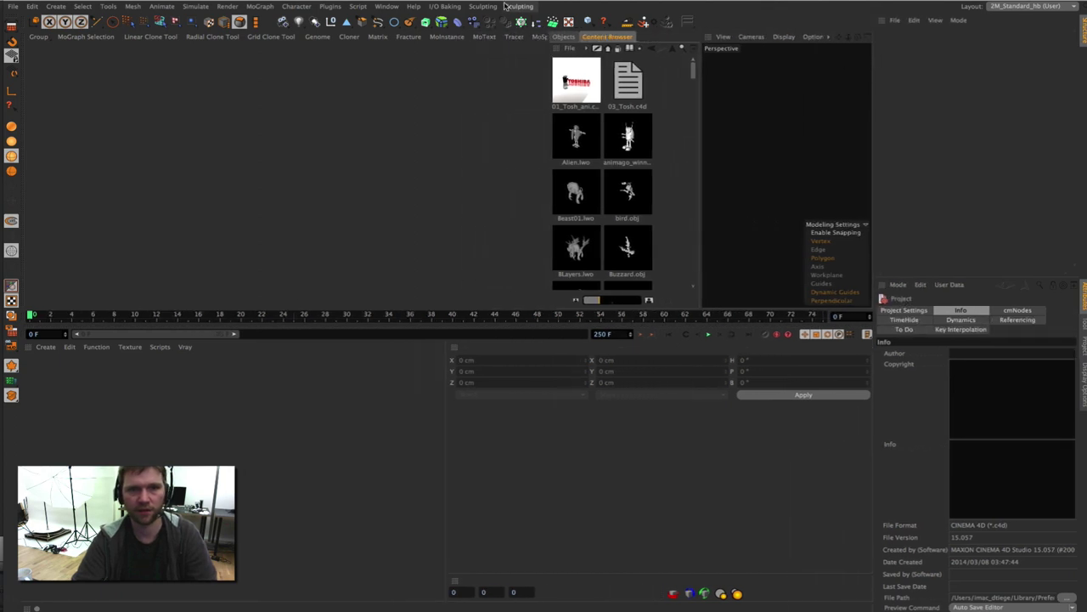
left_click(373, 7)
mouse_move(412, 22)
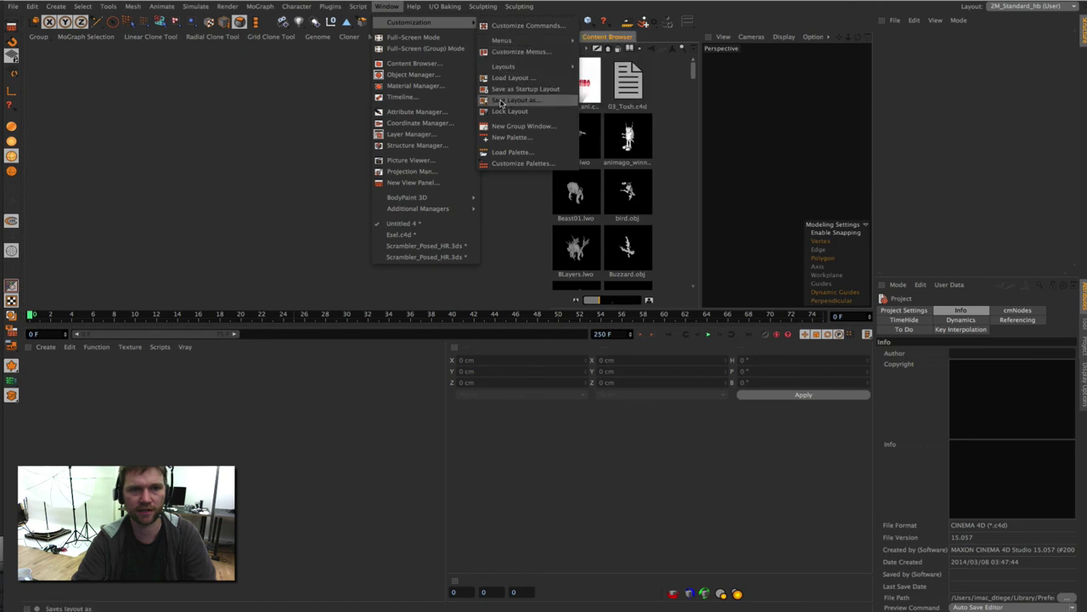
left_click(502, 103)
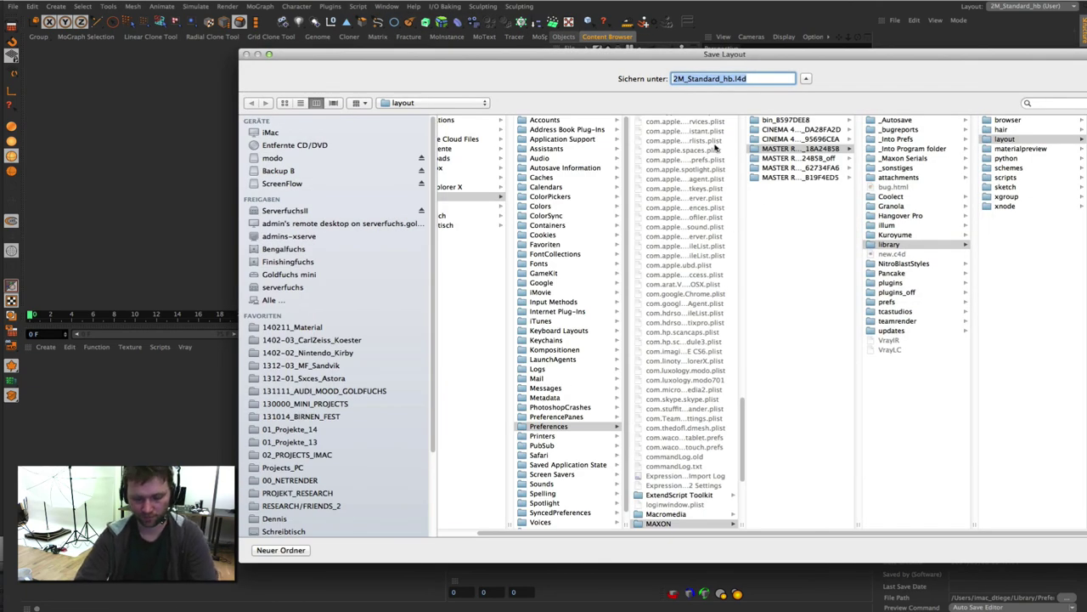
type("my Best ")
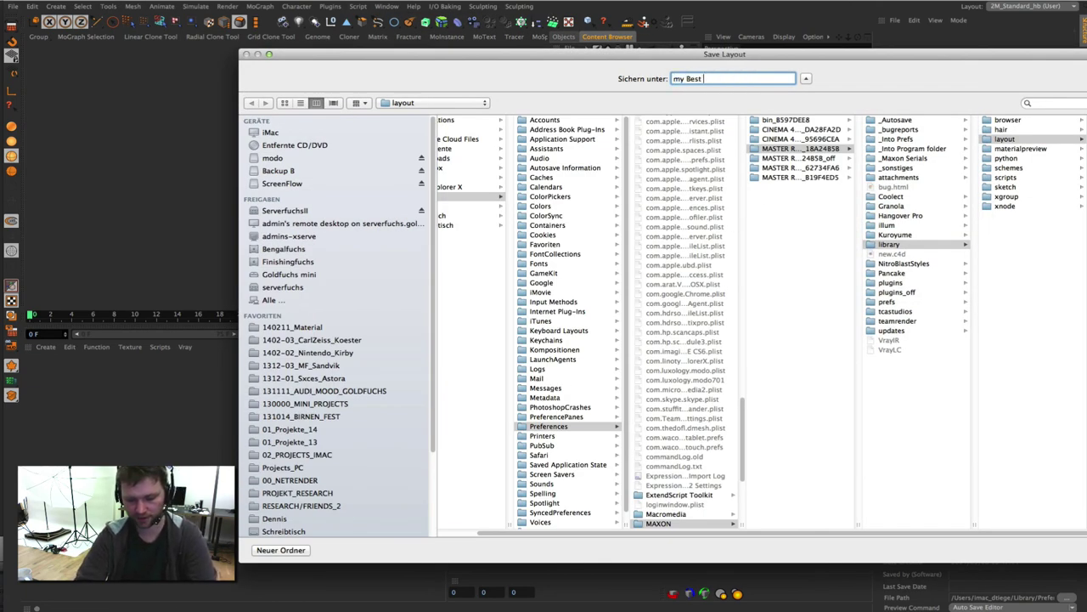
type("LAyout ev")
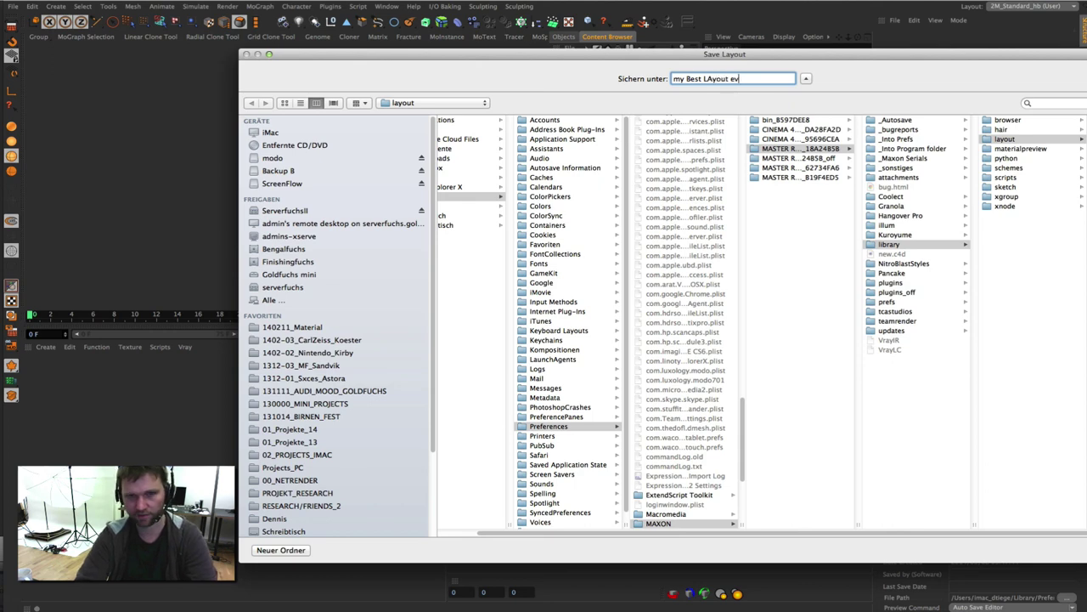
type("er")
key("Return")
Switch to the 2M_Standard_hb layout, then back to 'my Best LAyout ever'.
left_click(1019, 7)
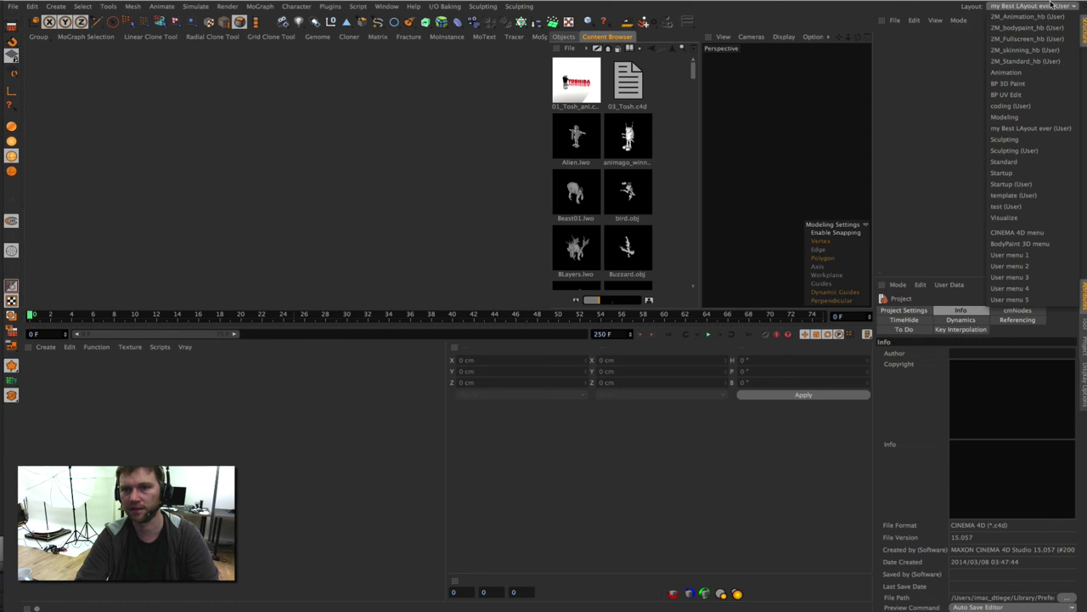
left_click(1025, 129)
left_click(1019, 7)
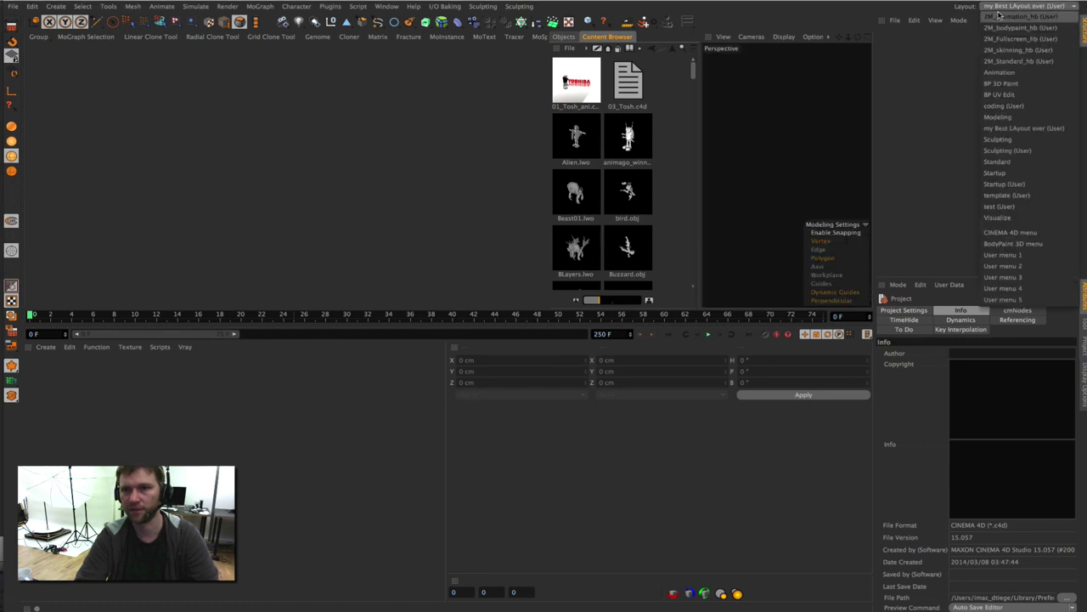
left_click(1027, 62)
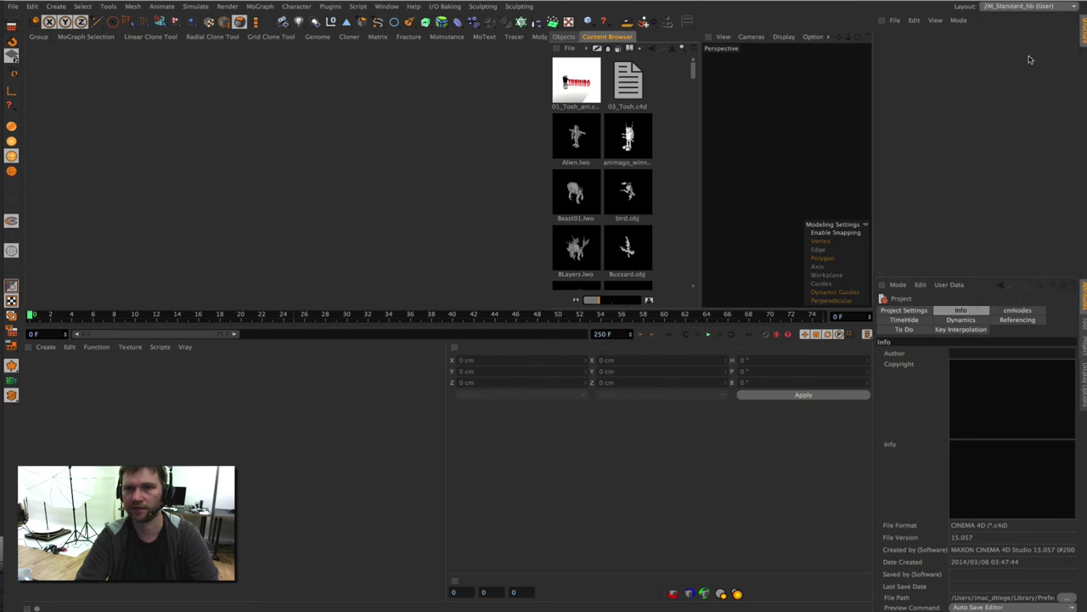
left_click(1020, 6)
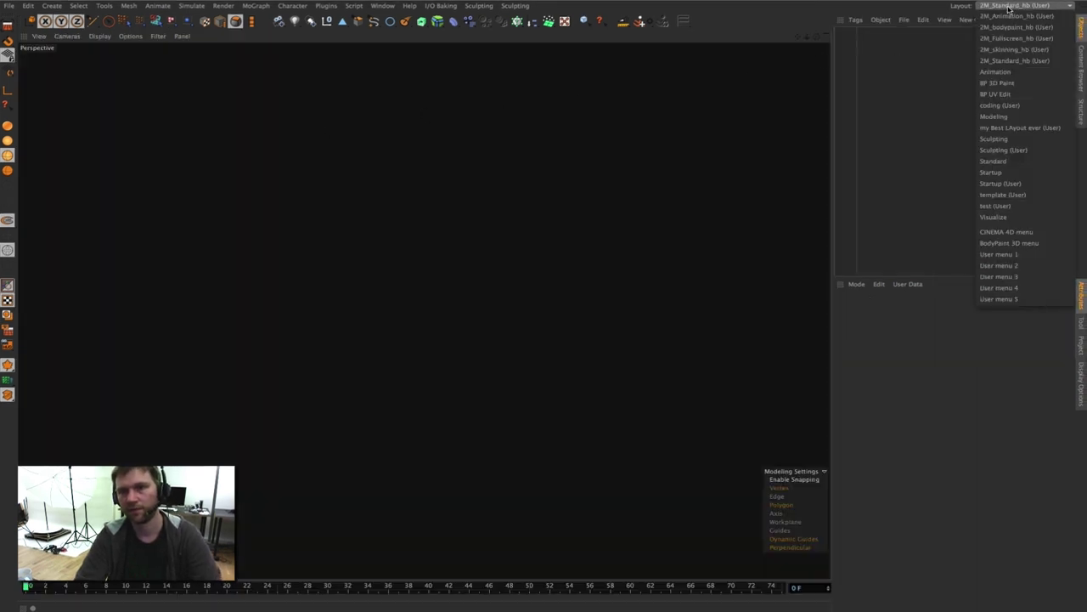
left_click(997, 128)
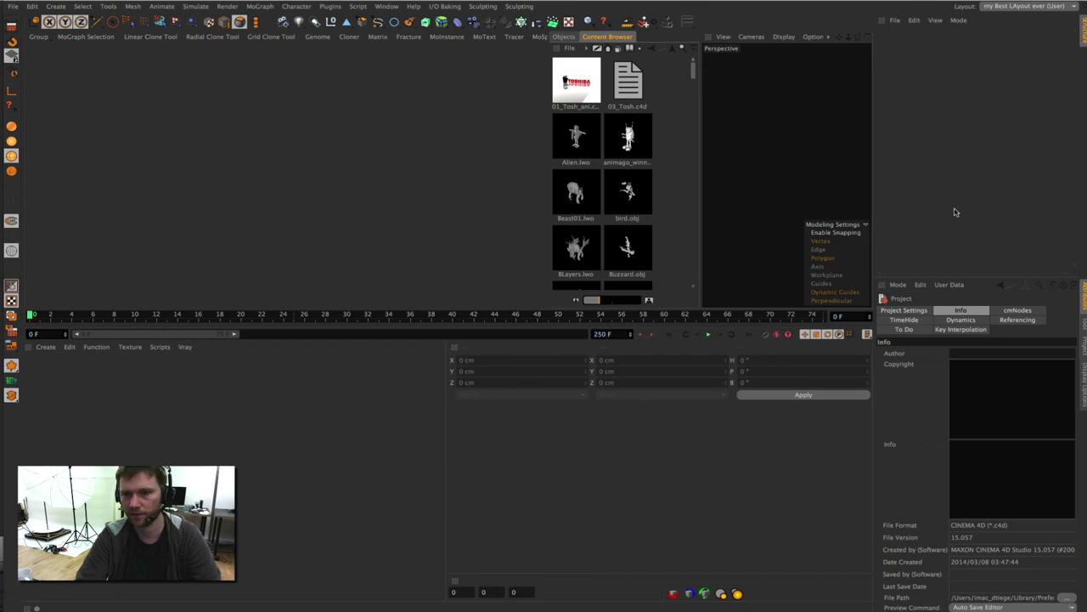
Flip through the right-side manager tabs, ending on the project's attribute info.
left_click(1083, 338)
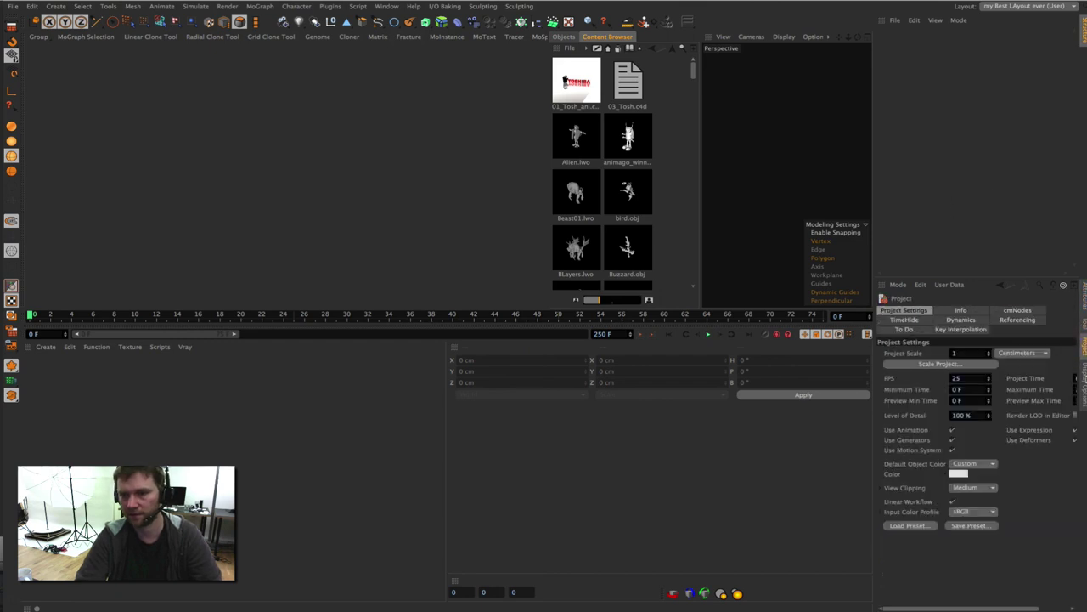
left_click(1084, 316)
left_click(1084, 322)
left_click(1084, 342)
left_click(1084, 374)
left_click(1083, 323)
left_click(1083, 311)
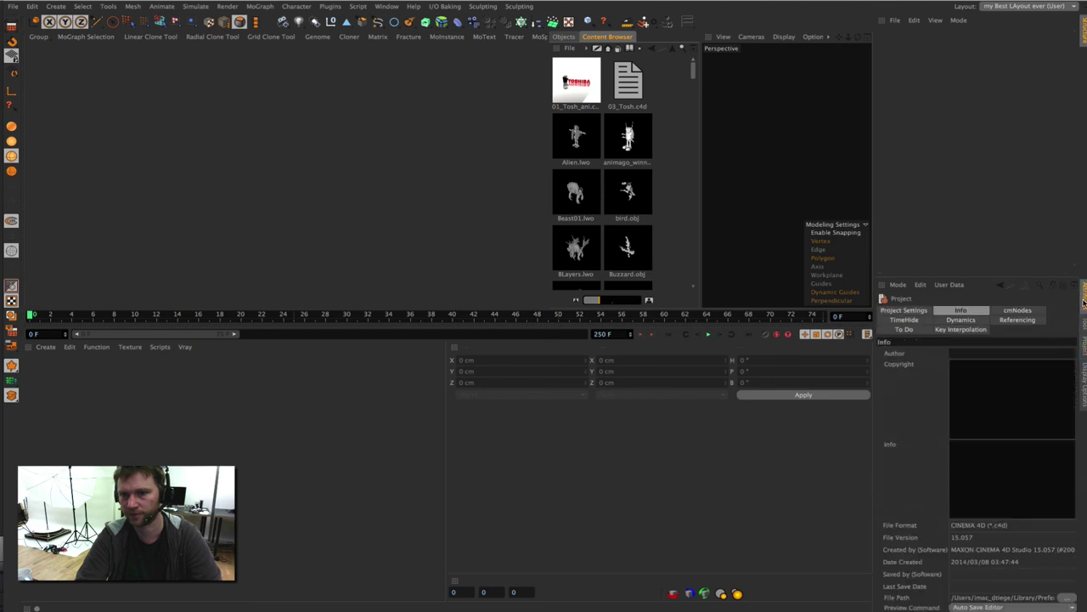